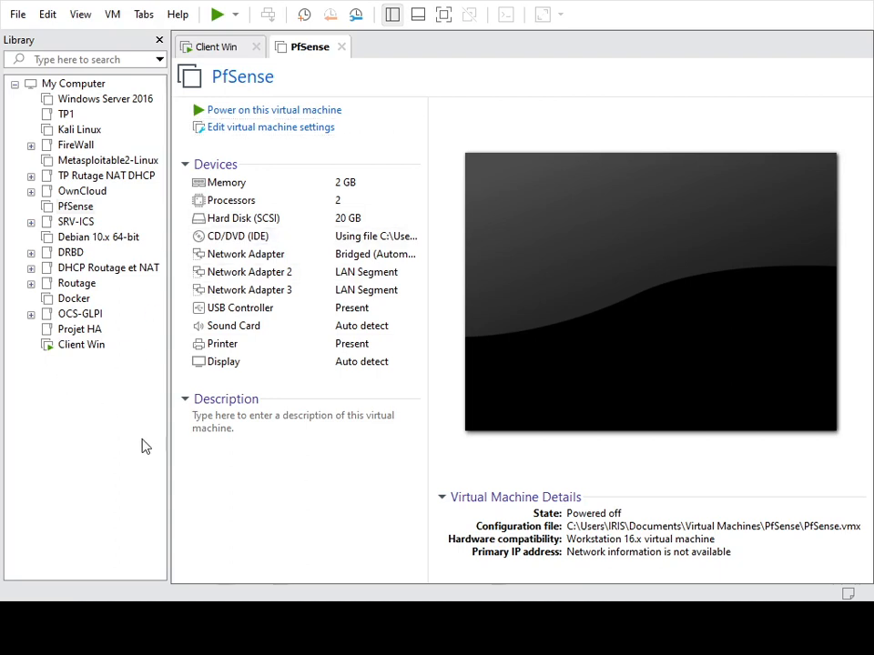
- Create a library folder named IPCOP and move the Client Win virtual machine into it
click(149, 446)
text(I)
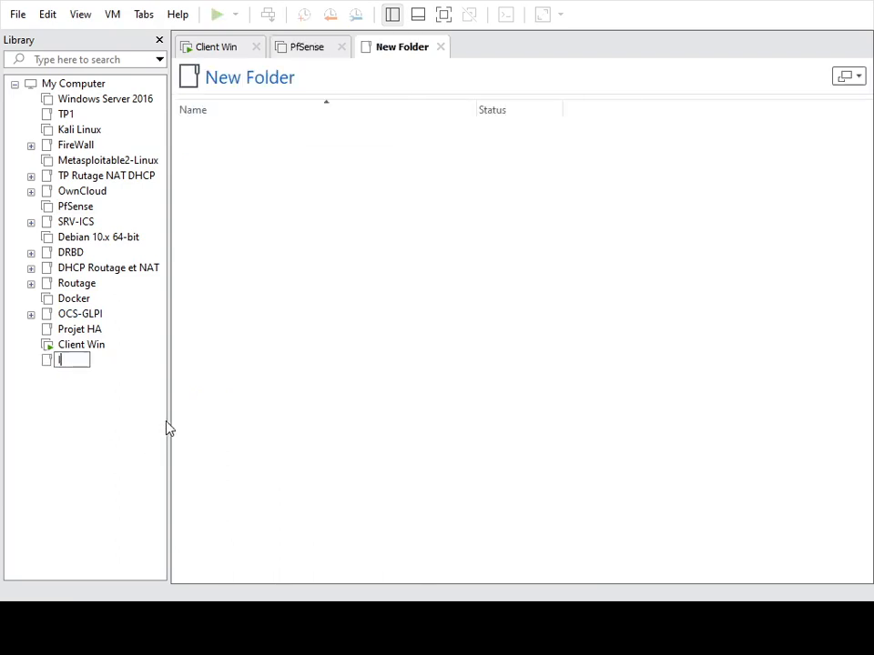
text(PCOP)
key(Return)
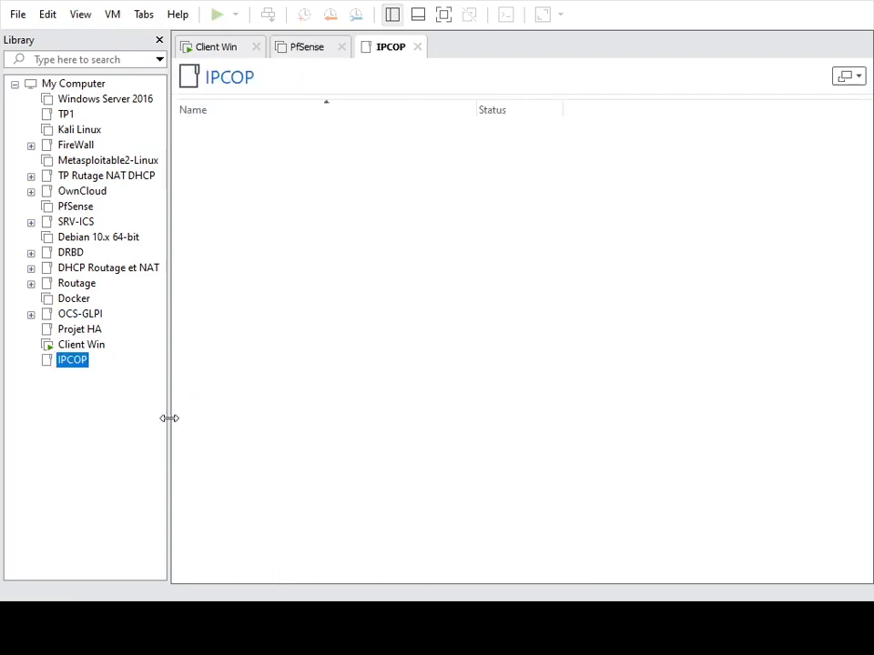
drag(87, 346, 86, 364)
click(31, 345)
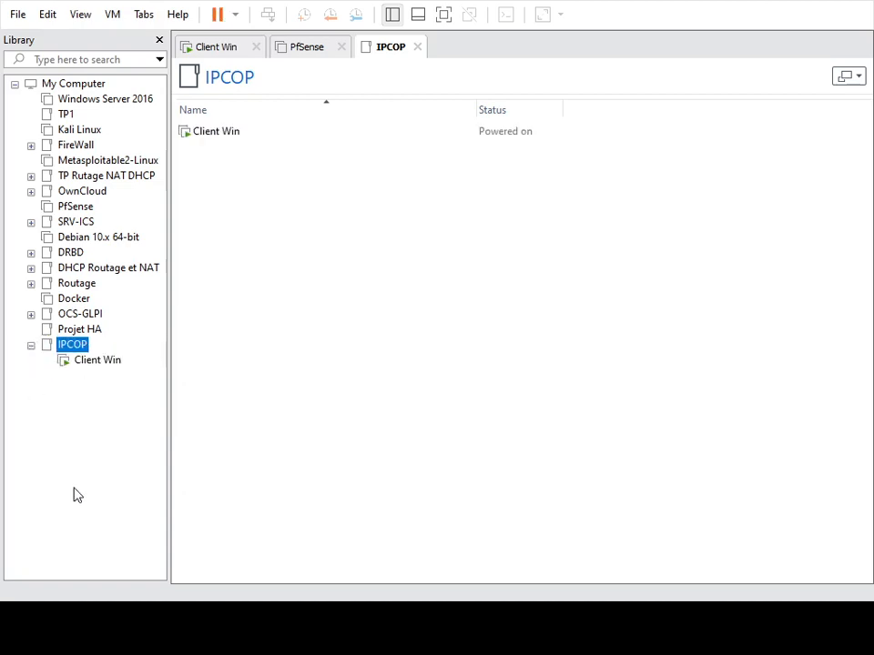
- Create a new virtual machine named ipcop with a 20 GB disk and move it into the IPCOP folder
click(24, 17)
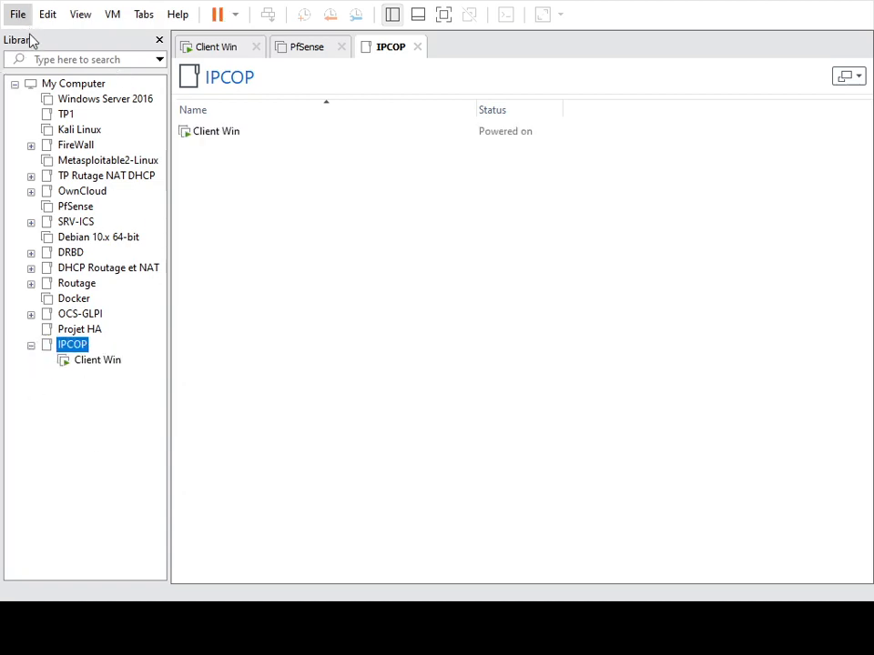
click(29, 35)
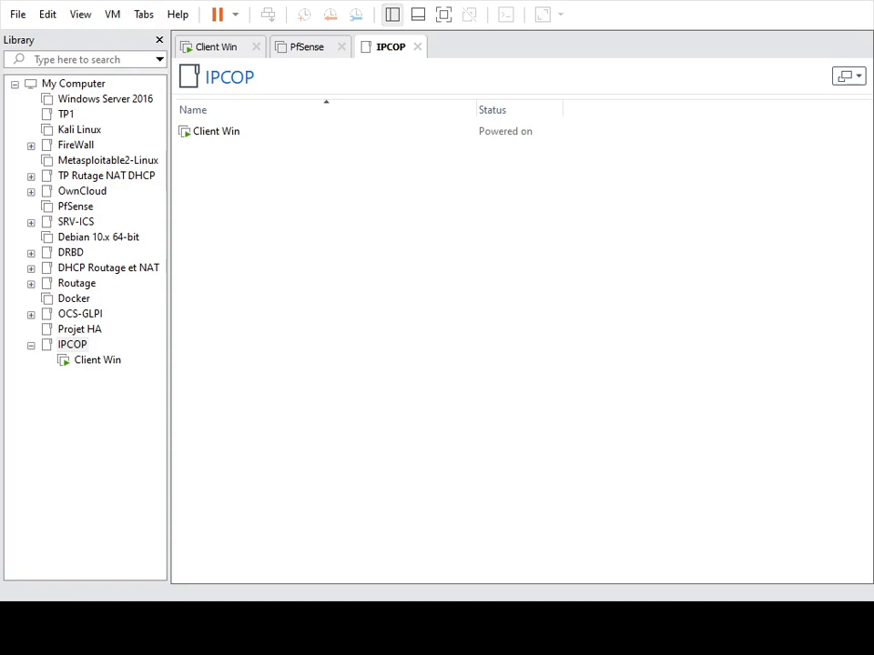
click(494, 462)
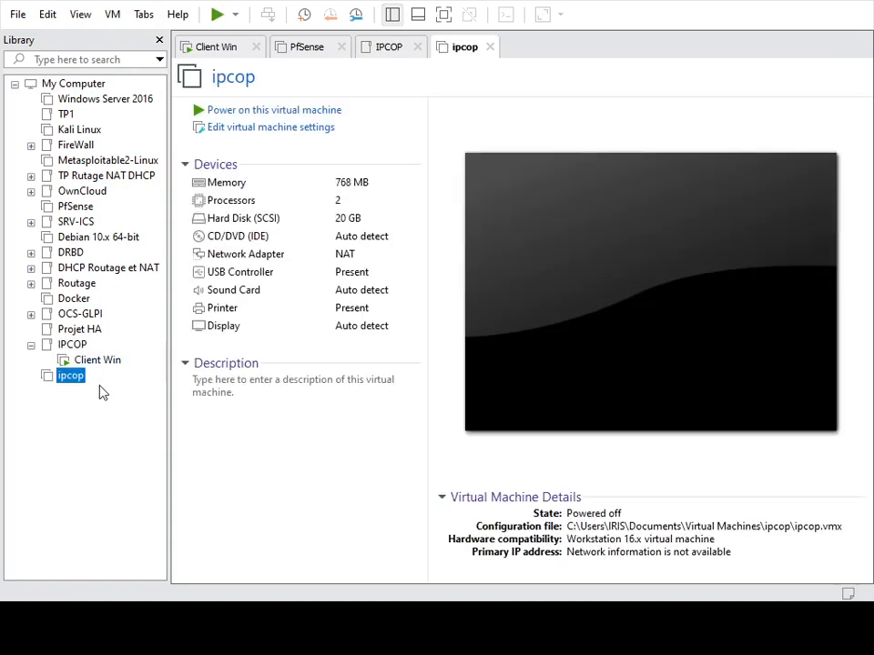
drag(71, 381, 73, 372)
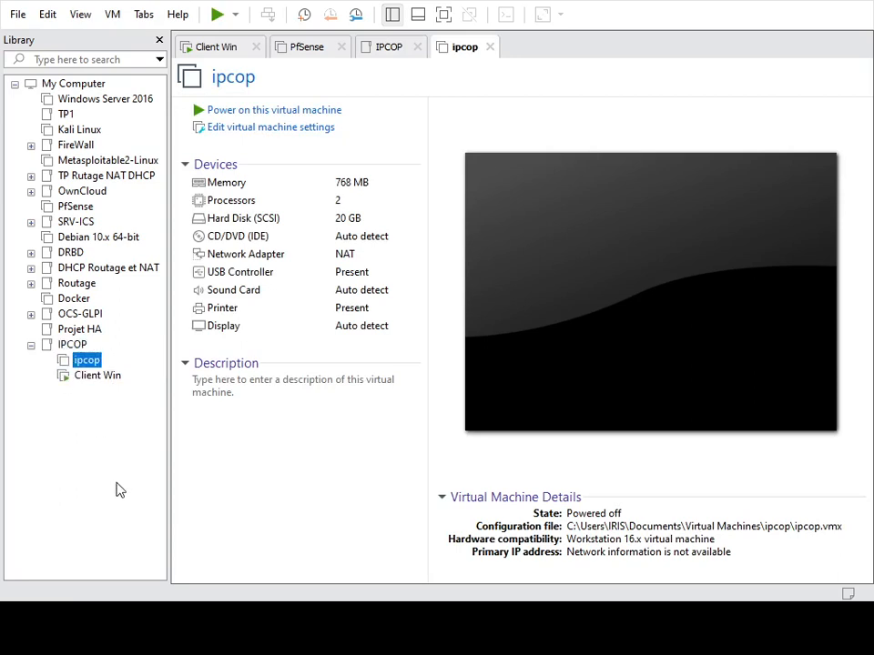
- Configure the ipcop machine with 2 GB of memory, a 20 GB IDE hard disk and a second network adapter on a LAN segment
click(269, 135)
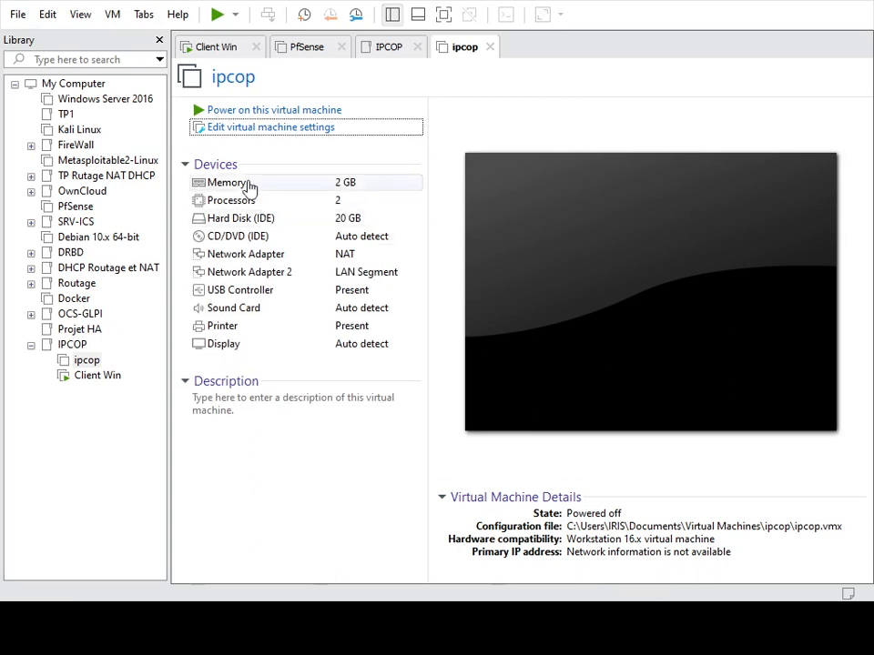
click(250, 129)
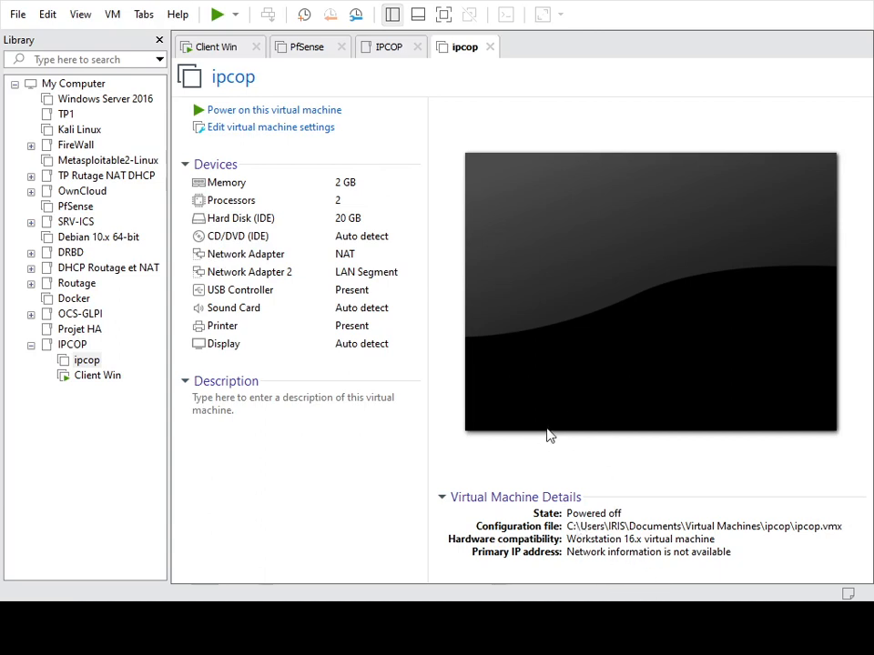
- Power on the ipcop machine, fit its display to the window, and boot the default IPCop installation
click(269, 110)
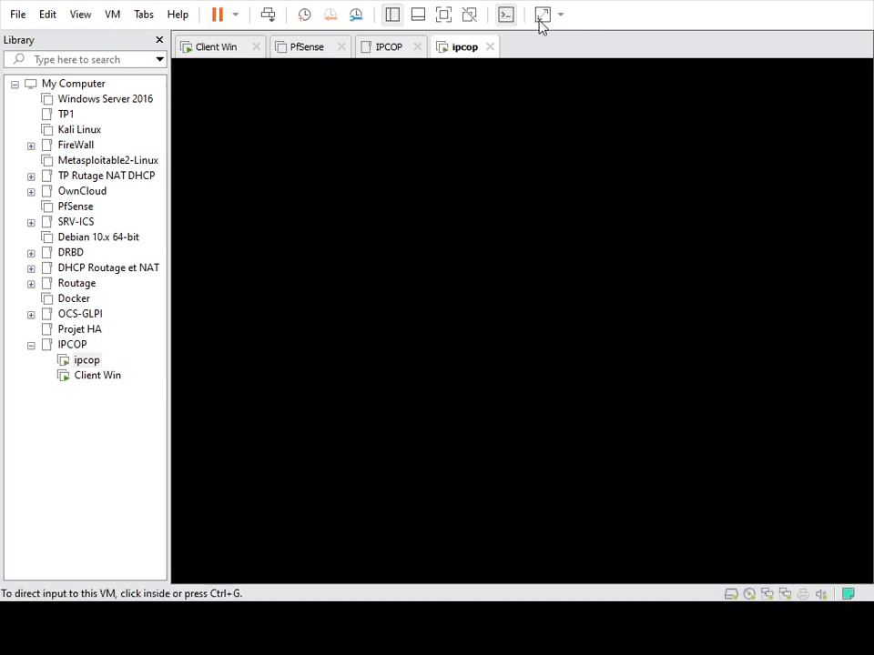
click(542, 15)
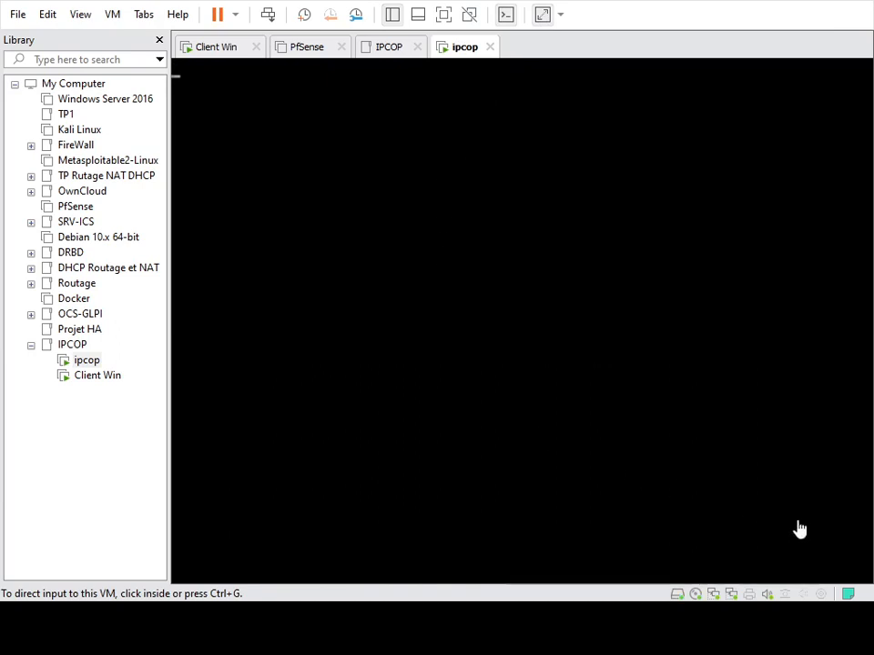
click(468, 215)
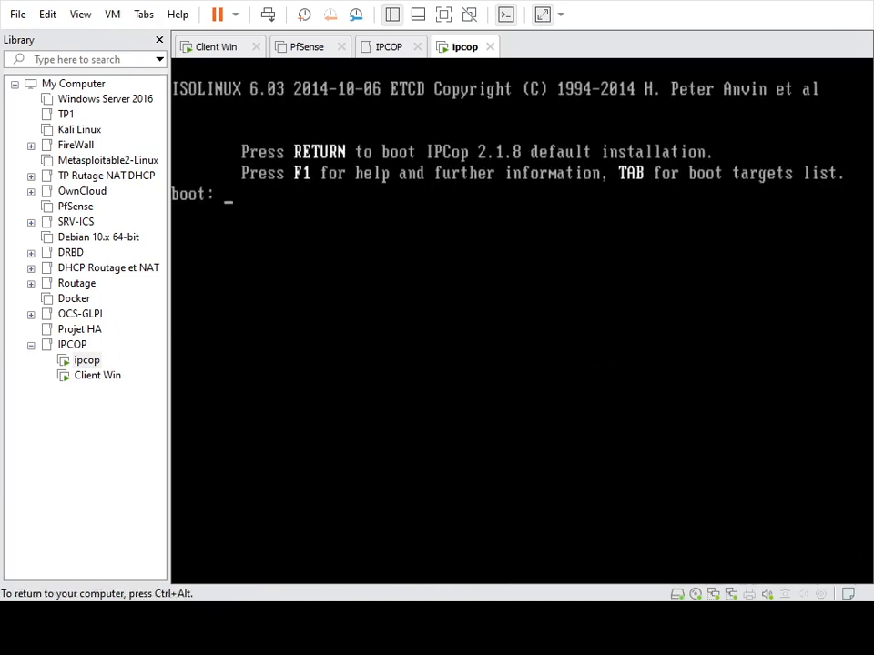
key(Return)
- Hide the virtual machine library and return input to the ipcop console
key(ctrl+alt)
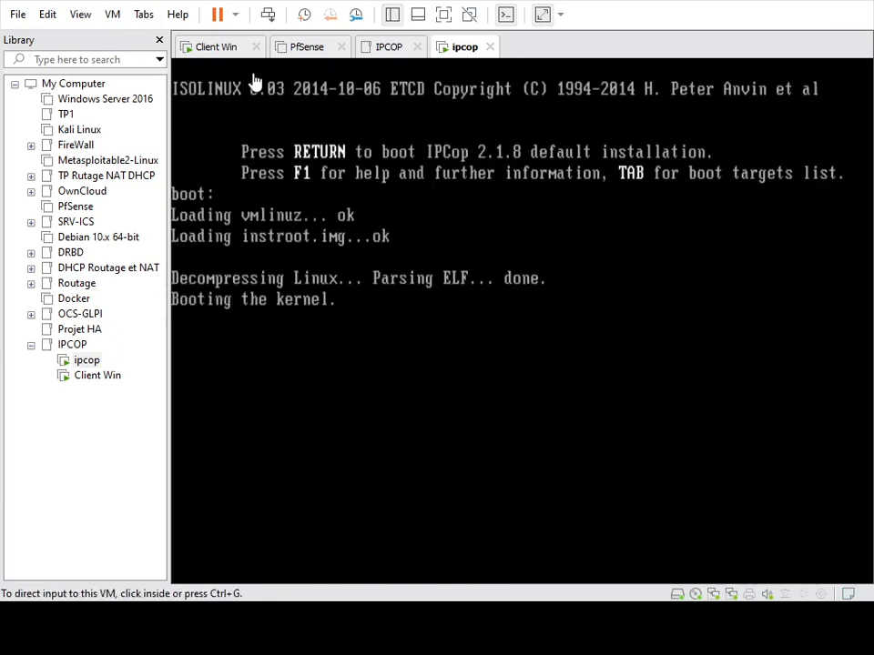
click(159, 41)
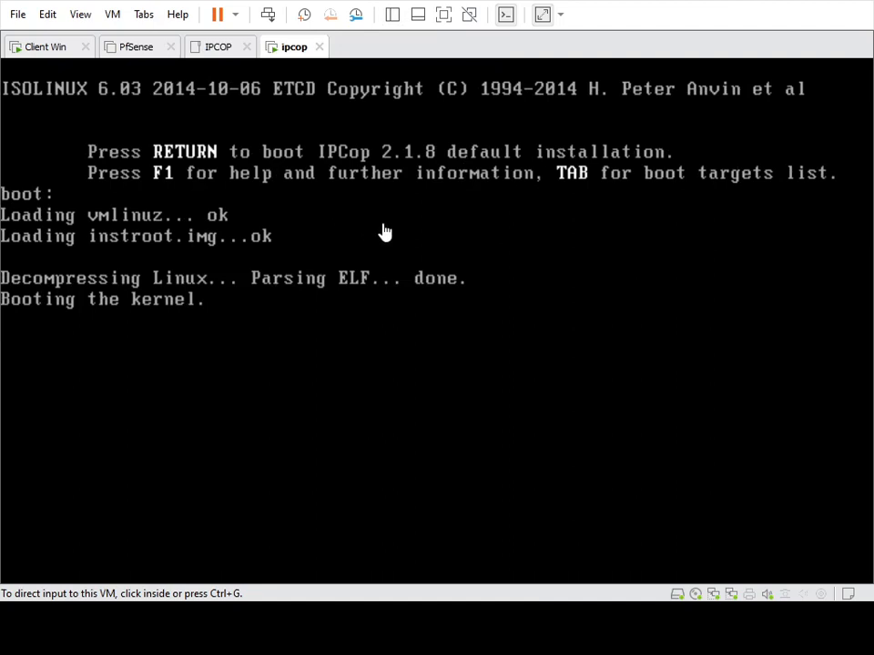
click(490, 224)
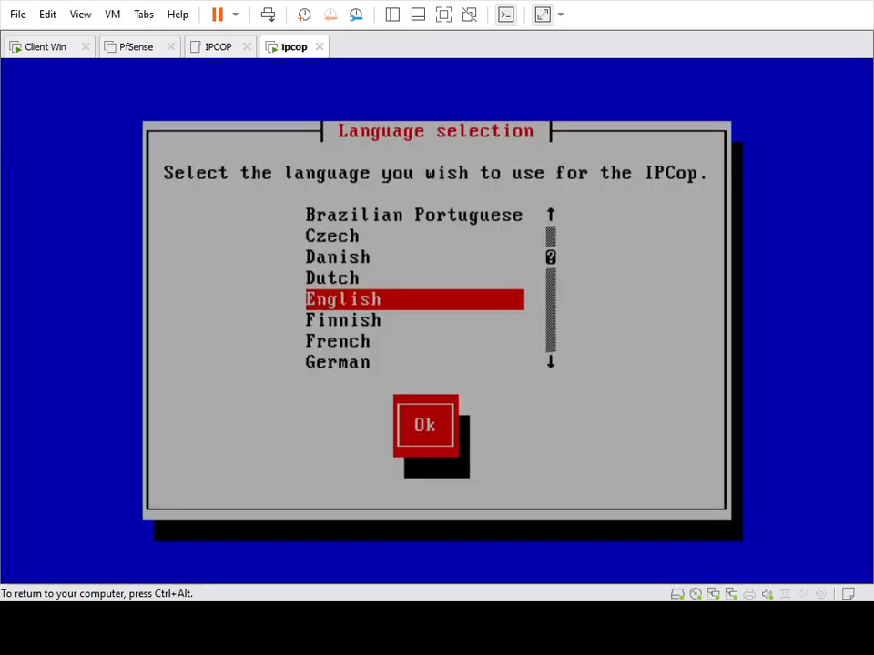
- Choose French as the IPCop language and continue past the installer's welcome message
key(Down)
key(Down)
key(Return)
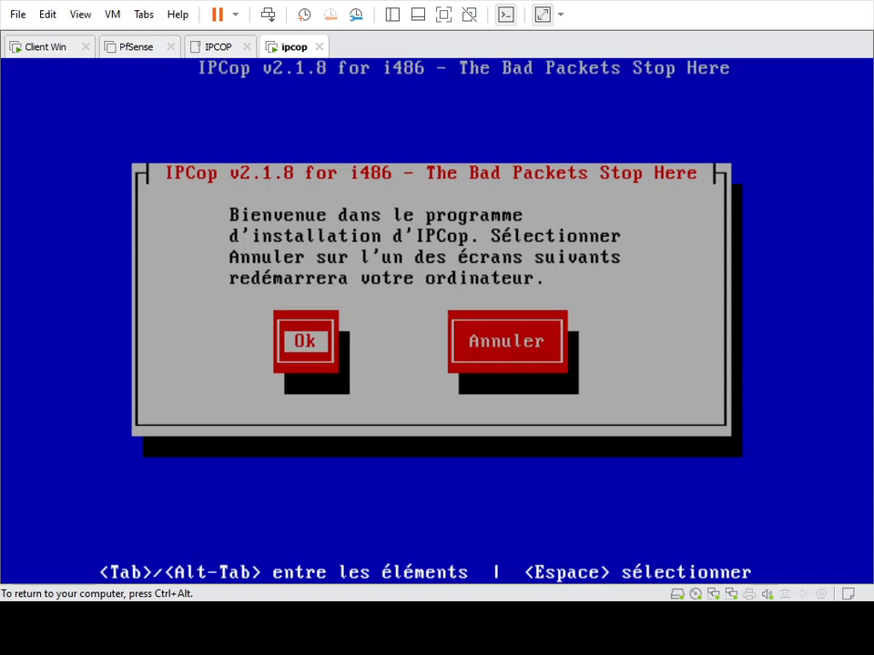
key(Return)
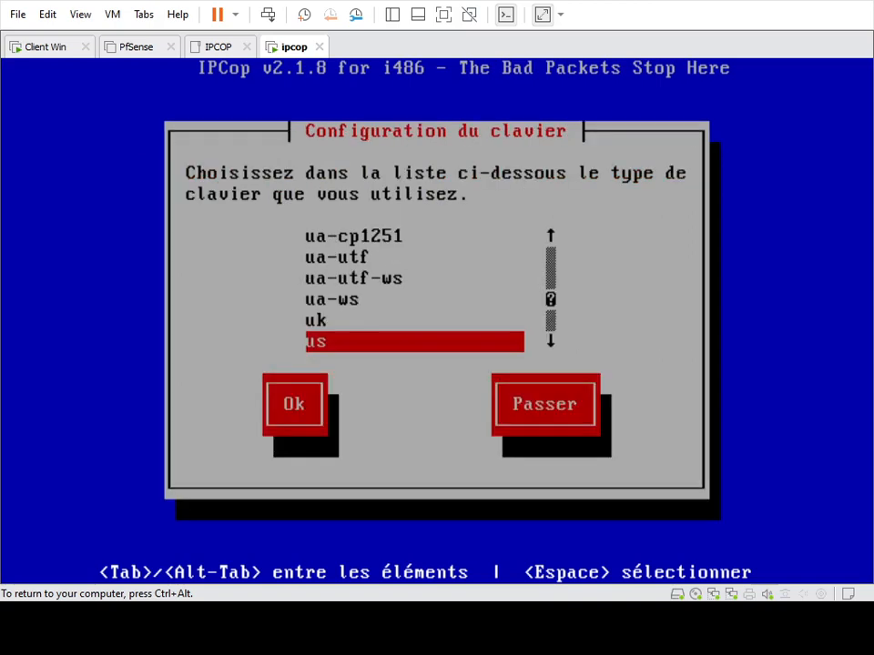
- Set the keyboard layout to fr-latin9 and confirm it
key(f)
key(Down)
key(Down)
key(Down)
key(Down)
key(Down)
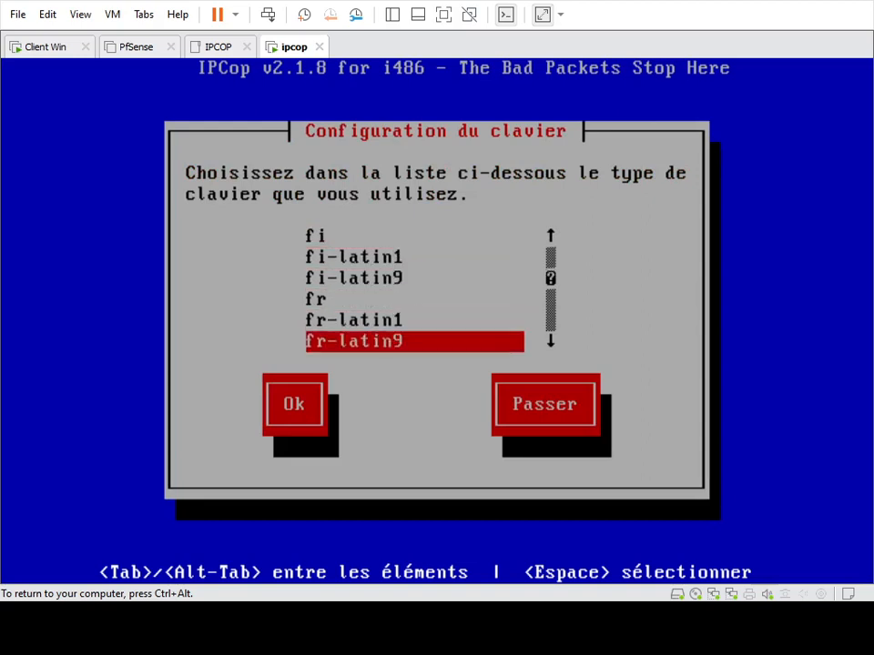
key(Tab)
key(Return)
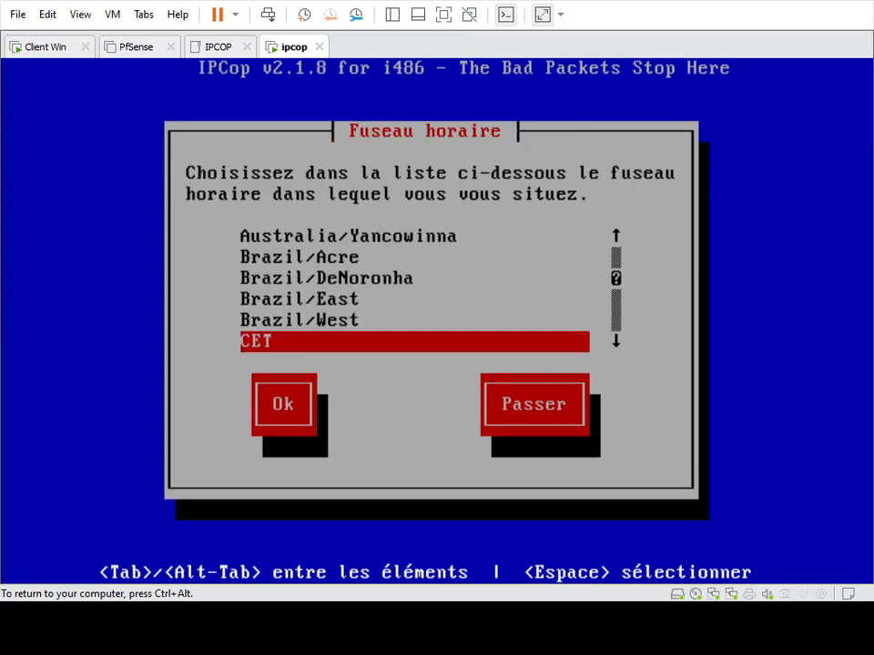
- Set the time zone to Europe/Paris and confirm it
key(e)
key(Down)
key(Down)
key(Down)
key(Down)
key(Down)
key(Down)
key(Down)
key(Down)
key(Down)
key(Down)
key(Down)
key(Down)
key(Down)
key(Down)
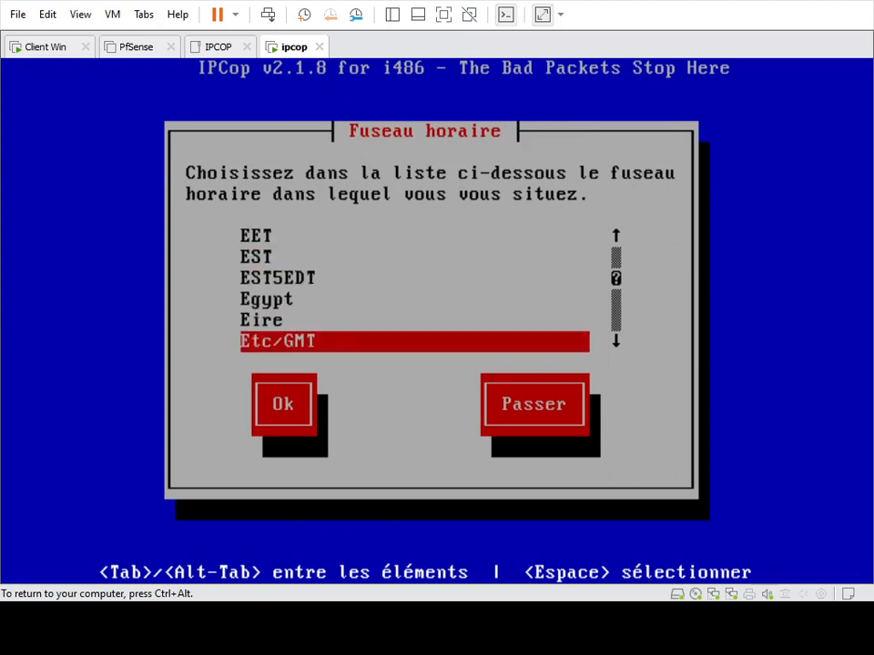
key(Down)
key(Down)
key(Down)
key(Down)
key(Down)
key(Down)
key(Down)
key(Down)
key(Down)
key(Down)
key(Down)
key(Down)
key(Down)
key(Down)
key(Down)
key(Down)
key(Down)
key(Down)
key(Down)
key(Down)
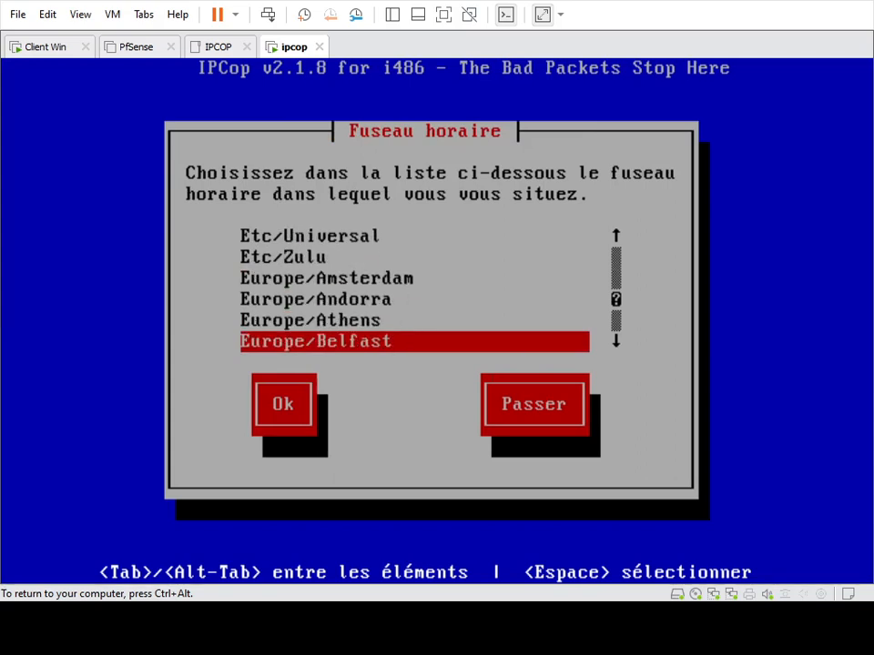
key(Down)
key(Down)
key(Down)
key(Down)
key(Down)
key(Down)
key(Down)
key(Down)
key(Down)
key(Down)
key(Down)
key(Down)
key(Down)
key(Down)
key(Down)
key(Down)
key(Down)
key(Down)
key(Down)
key(Down)
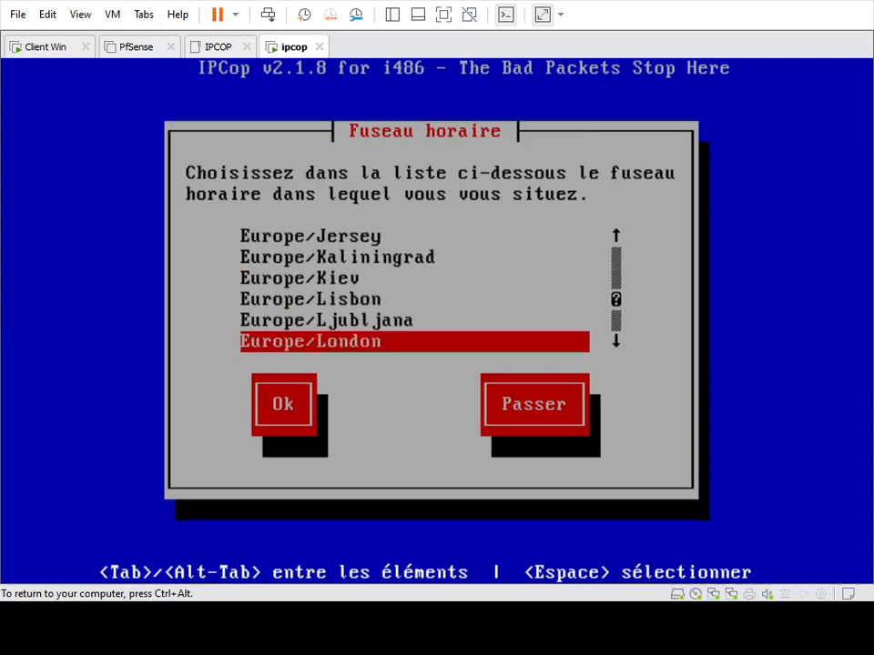
key(Down)
key(Down)
key(Down)
key(Down)
key(Down)
key(Down)
key(Down)
key(Down)
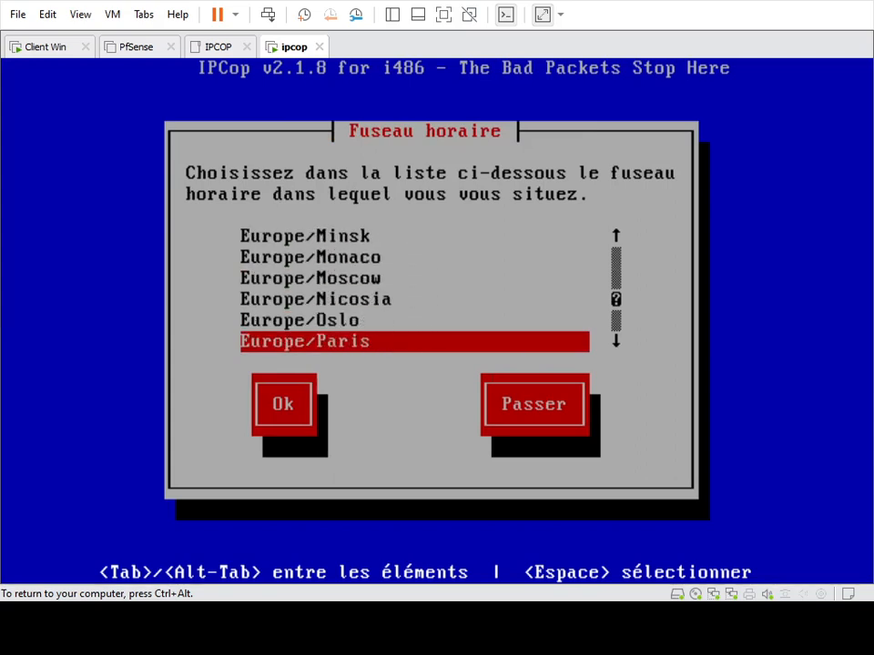
key(Up)
key(Return)
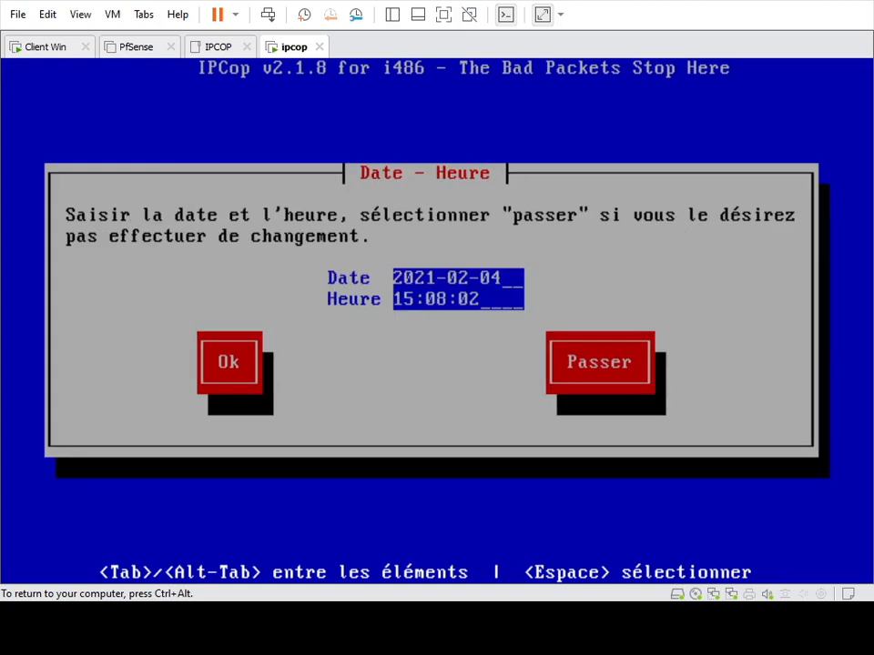
- Change the hour of the system time to 14 and confirm the date and time
key(Left)
key(Left)
key(Left)
key(Left)
key(Left)
key(Left)
key(Left)
key(Left)
key(Right)
key(Delete)
text(4)
key(Tab)
key(Return)
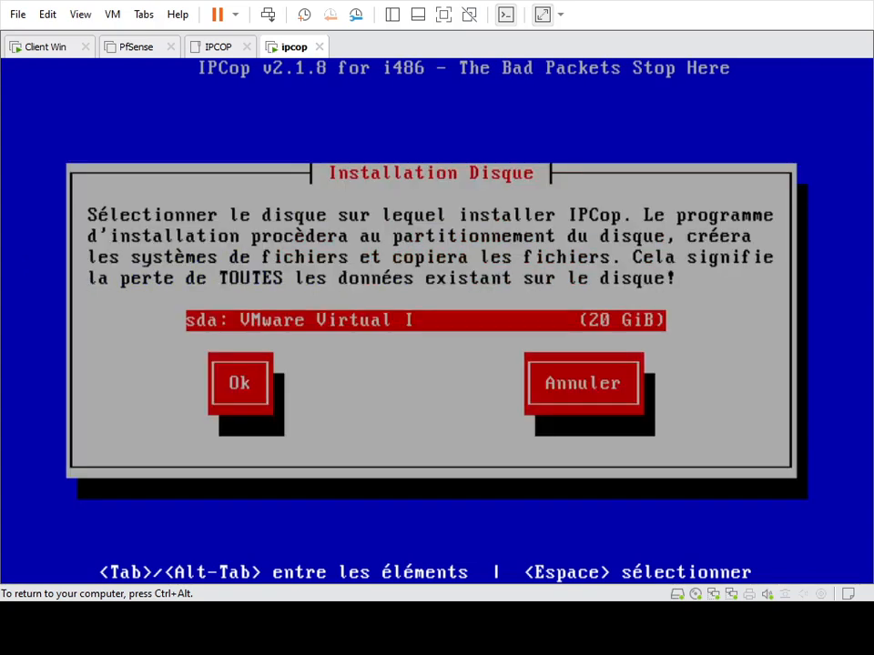
- Install IPCop on the 20 GiB sda disk, accept erasing all its data, and choose the hard disk installation type
key(Tab)
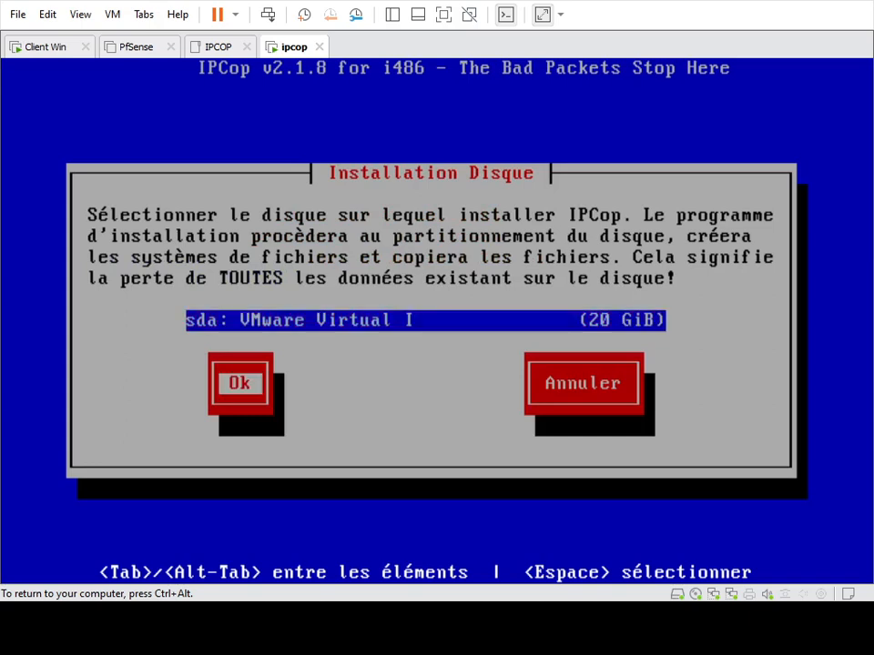
key(Return)
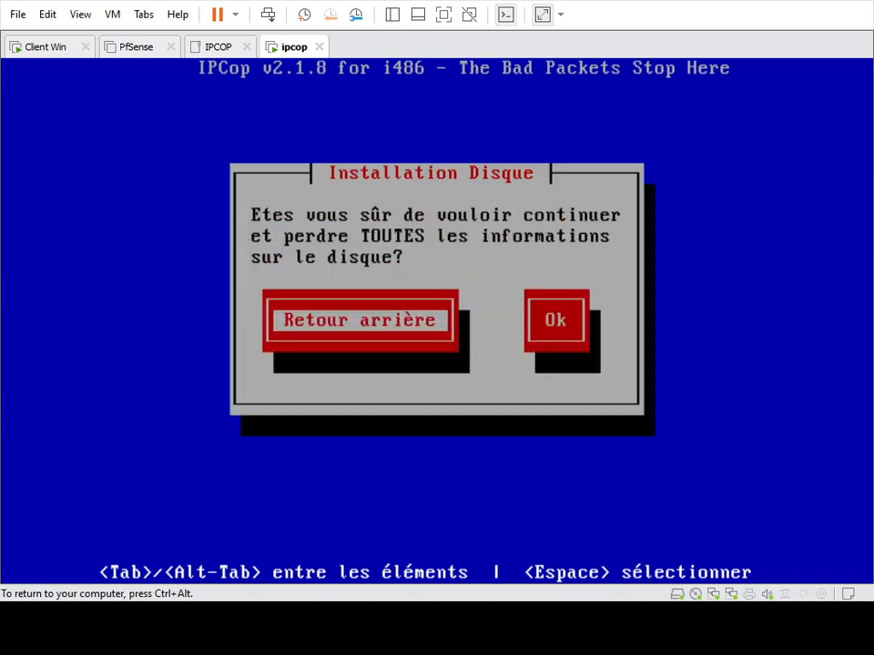
key(Tab)
key(Return)
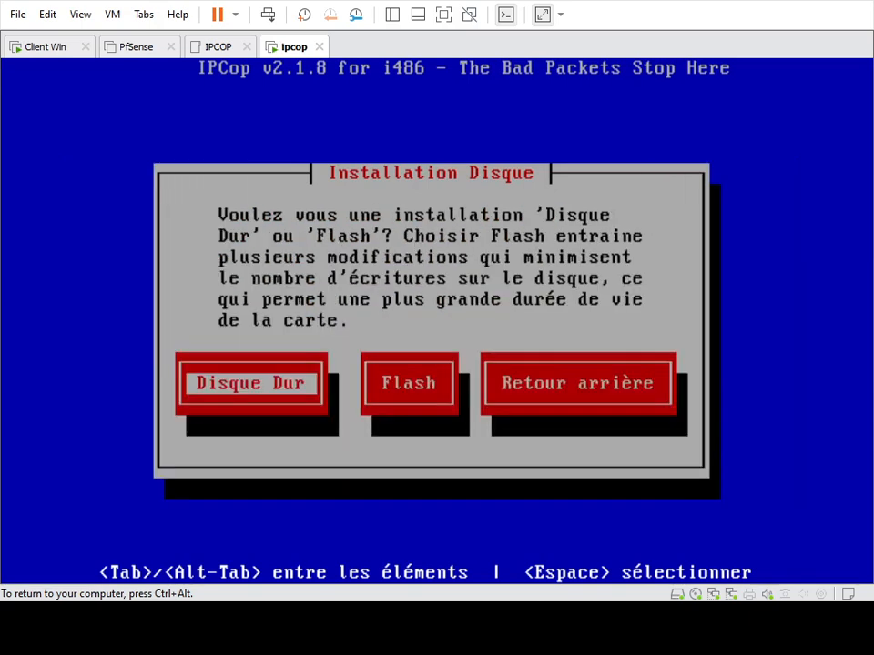
key(Return)
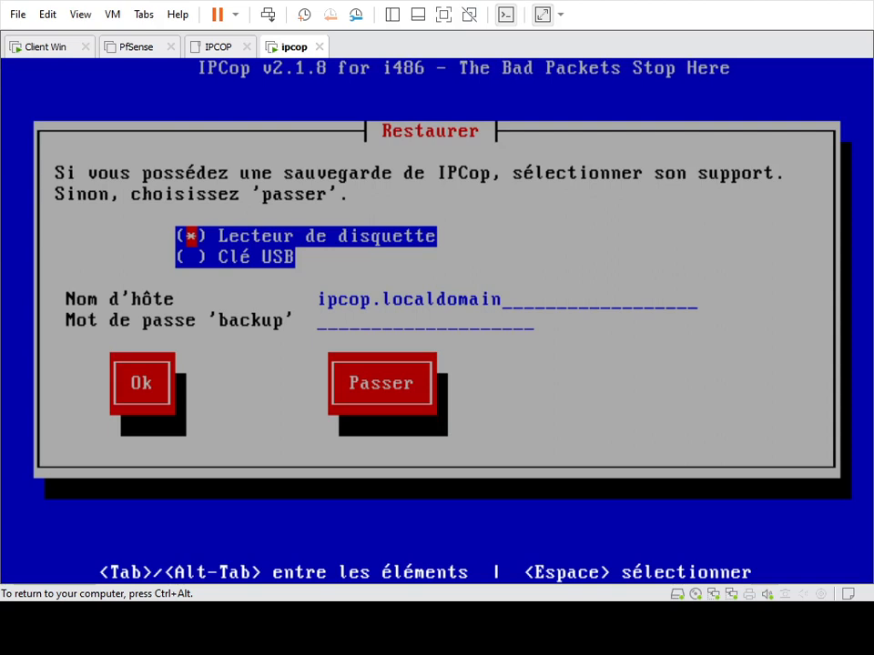
- Skip restoring a backup and acknowledge the installation message to continue to the configuration
key(Tab)
key(Tab)
key(Tab)
key(Tab)
key(Tab)
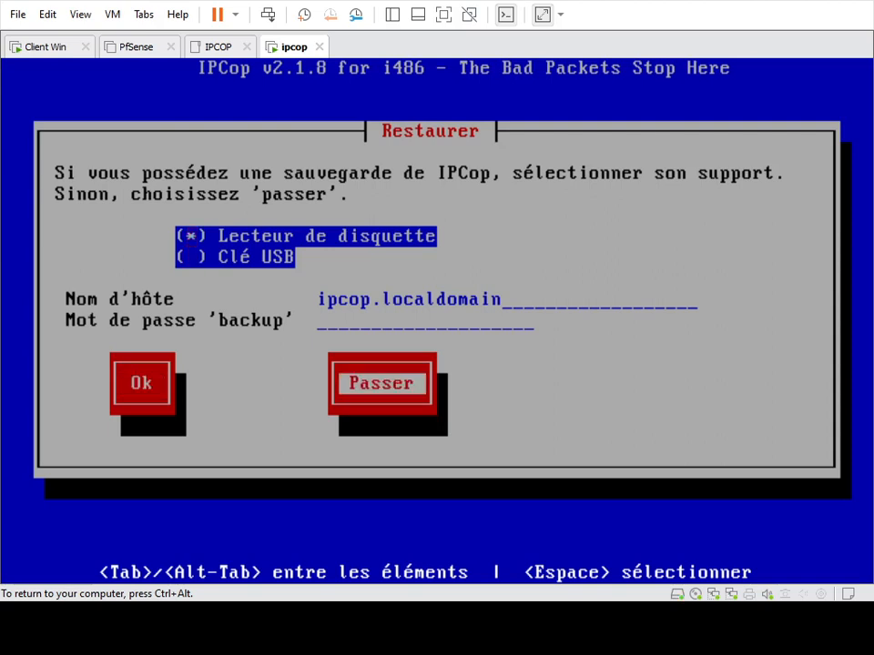
key(Return)
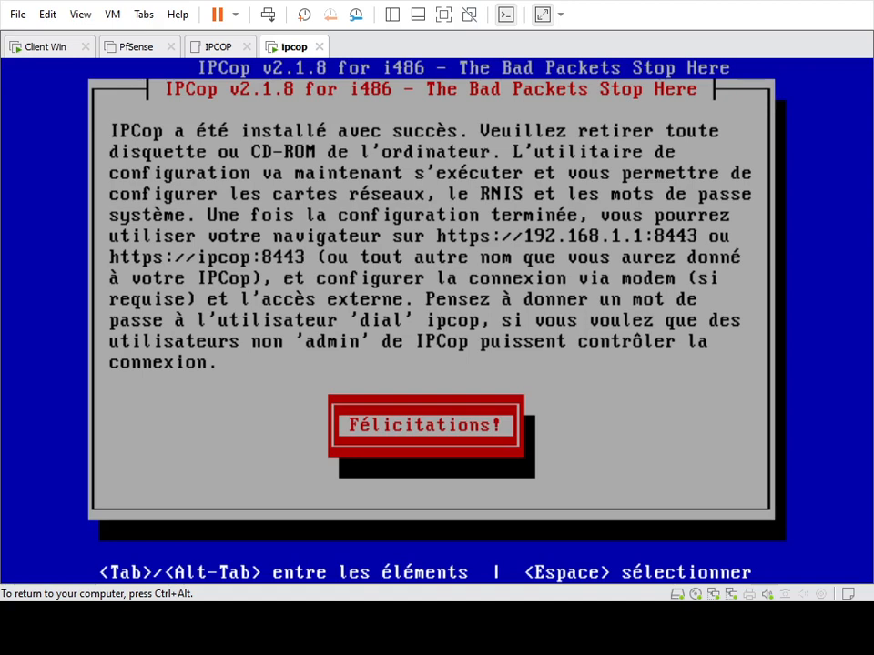
key(Return)
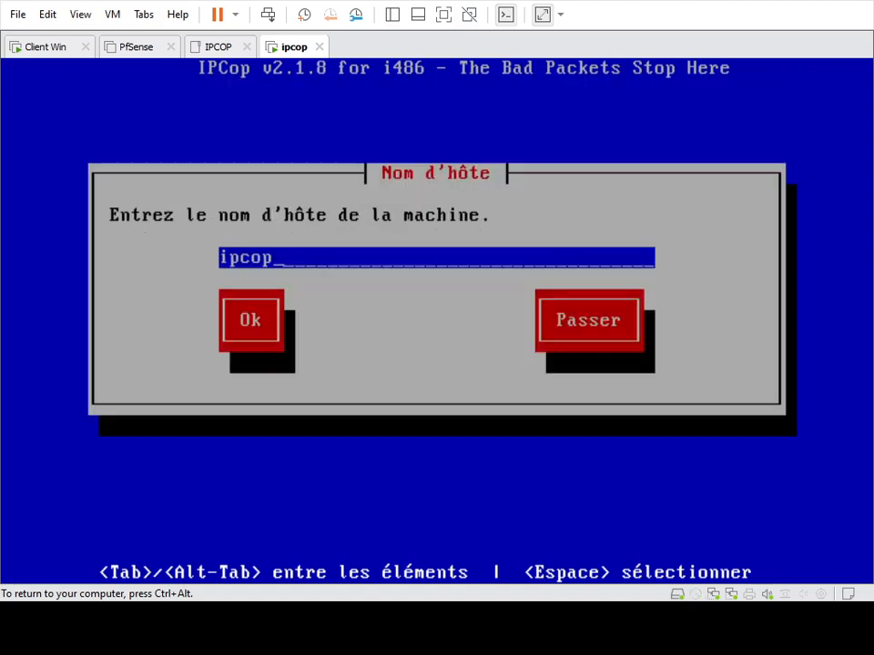
- Accept the host name ipcop and set the domain name to m2l.local
key(Return)
key(BackSpace)
key(BackSpace)
key(BackSpace)
key(BackSpace)
key(BackSpace)
key(BackSpace)
key(BackSpace)
key(BackSpace)
key(BackSpace)
key(BackSpace)
key(BackSpace)
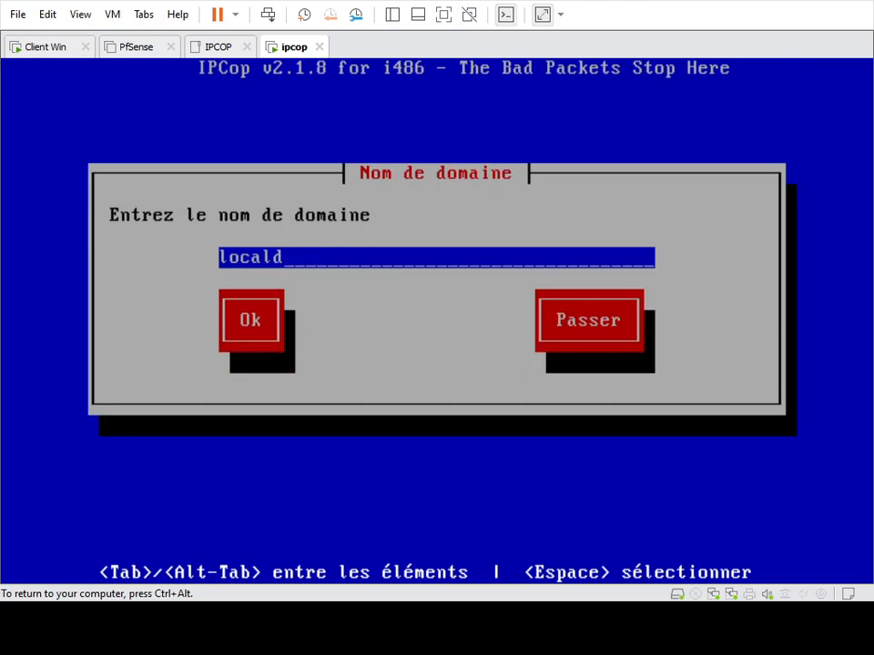
text(m)
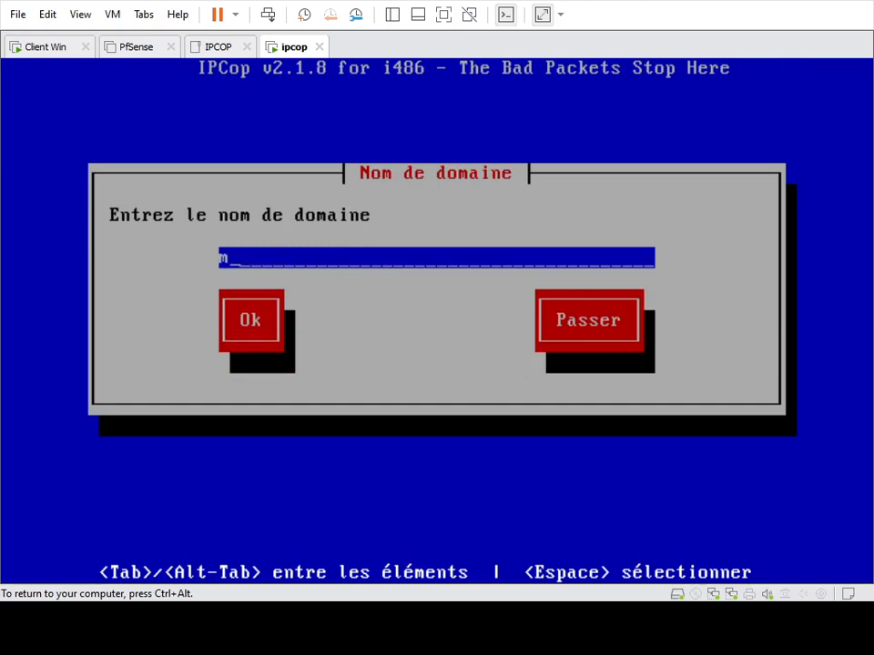
text(2l.local)
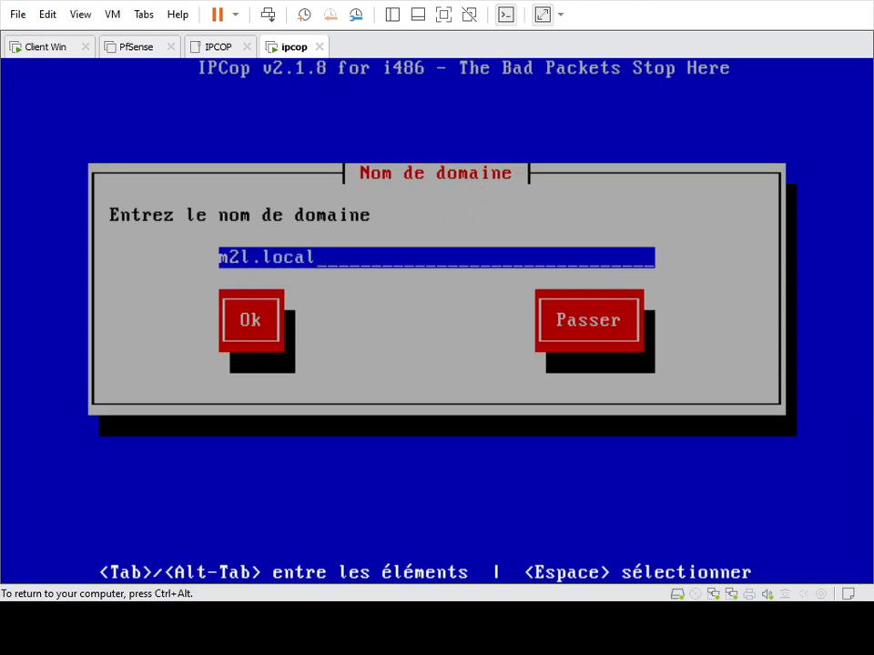
key(Tab)
key(Return)
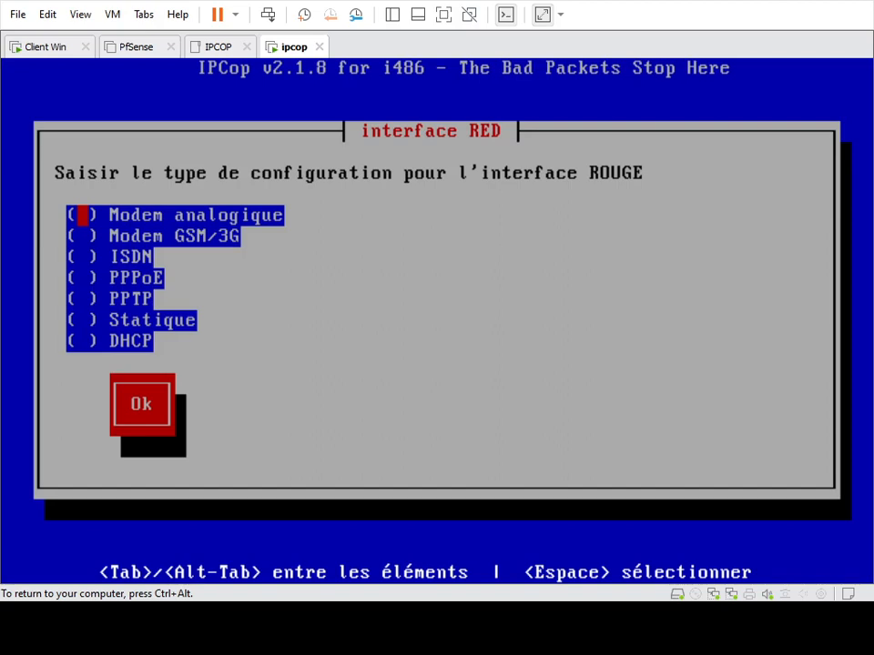
- Choose DHCP as the configuration type of the RED interface and confirm it
key(Down)
key(Down)
key(Down)
key(Down)
key(Down)
key(Down)
key(space)
key(ctrl+alt)
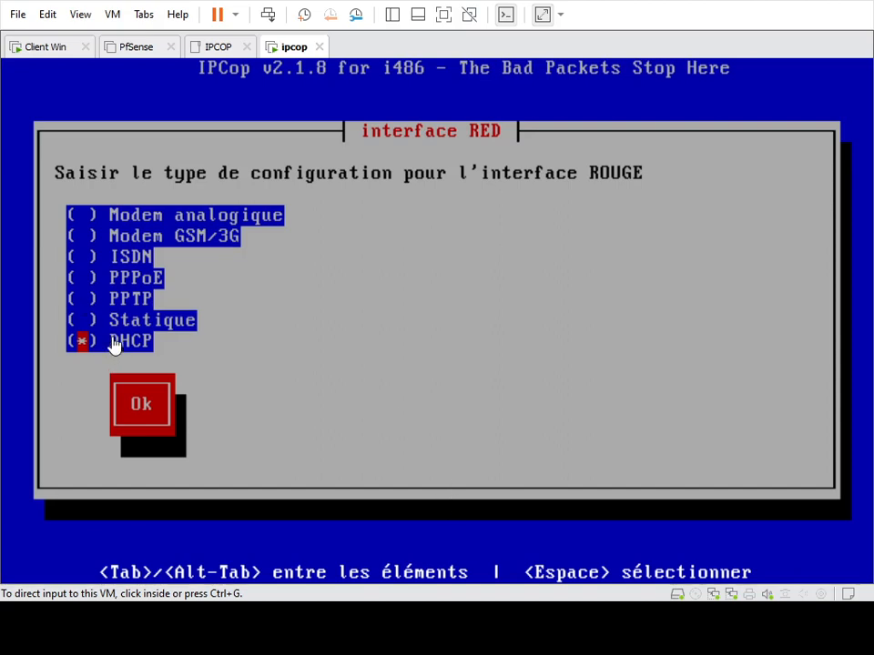
click(86, 337)
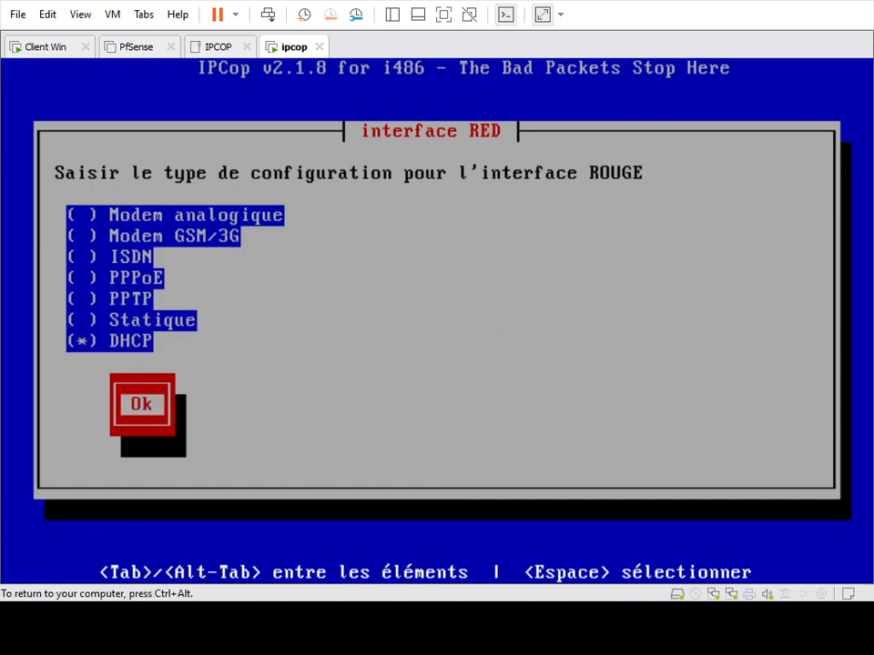
key(Return)
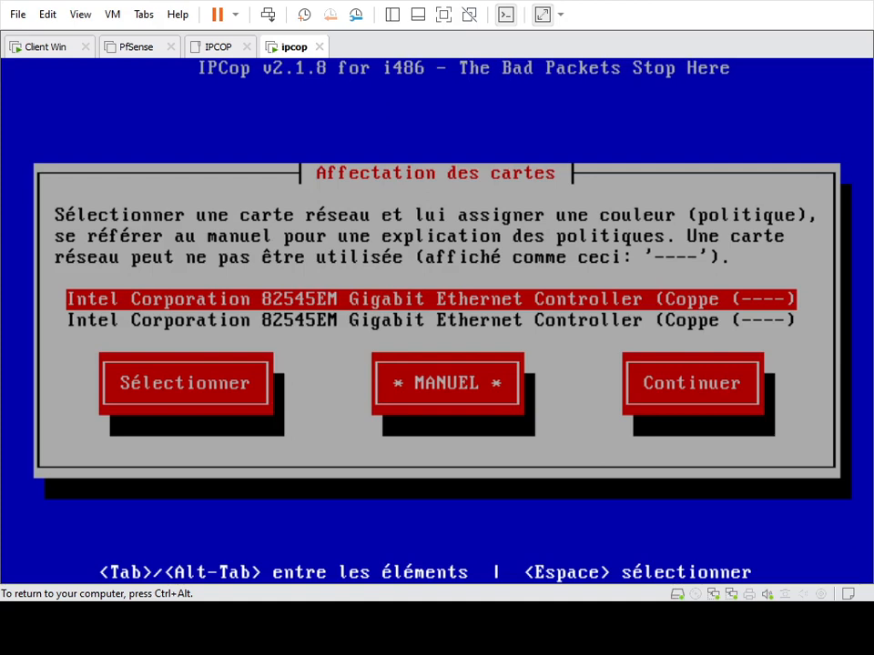
- Assign the first Intel 82545EM network card, eth0, to the RED interface
key(Tab)
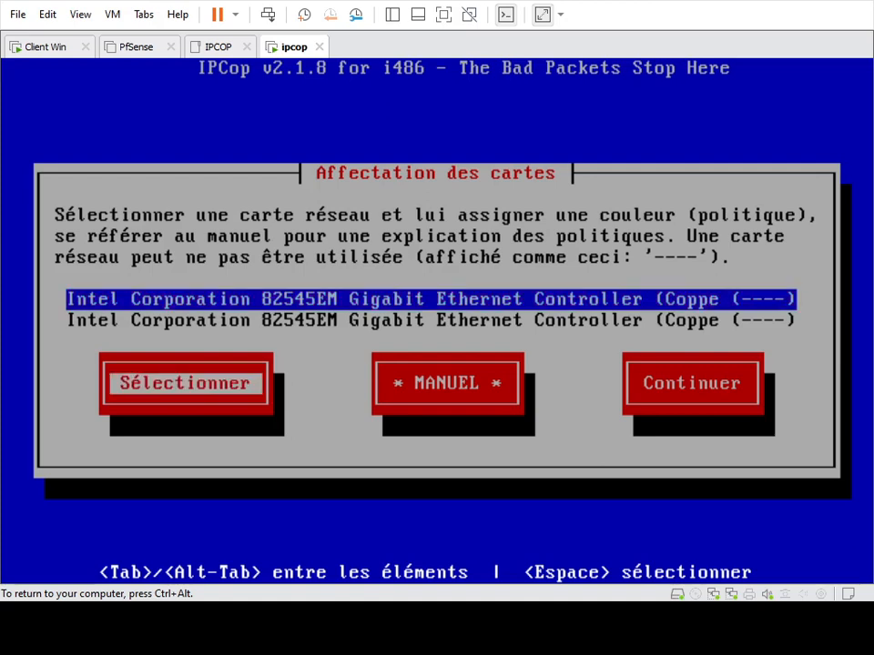
key(Return)
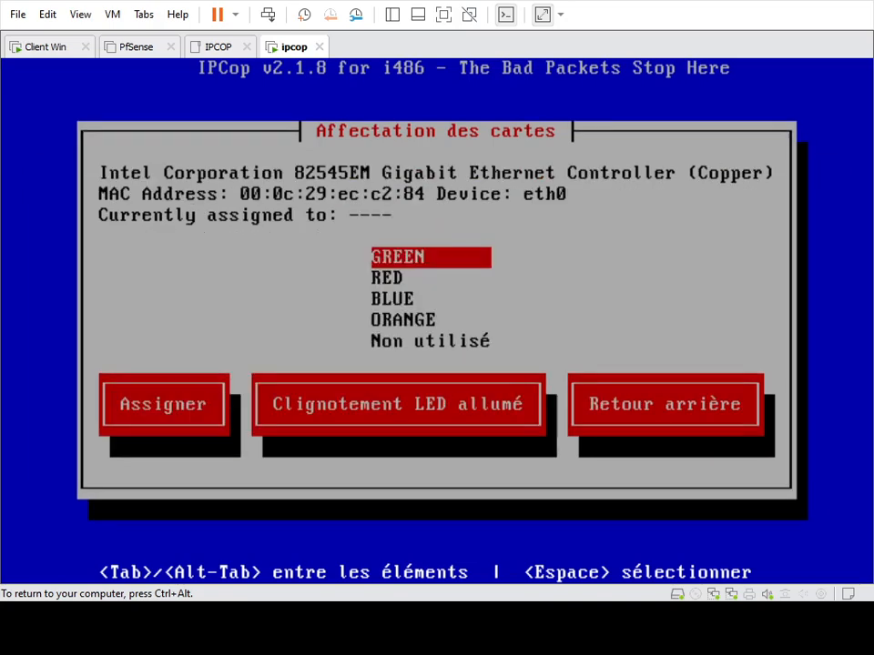
key(Down)
key(Up)
key(Tab)
key(Tab)
key(Tab)
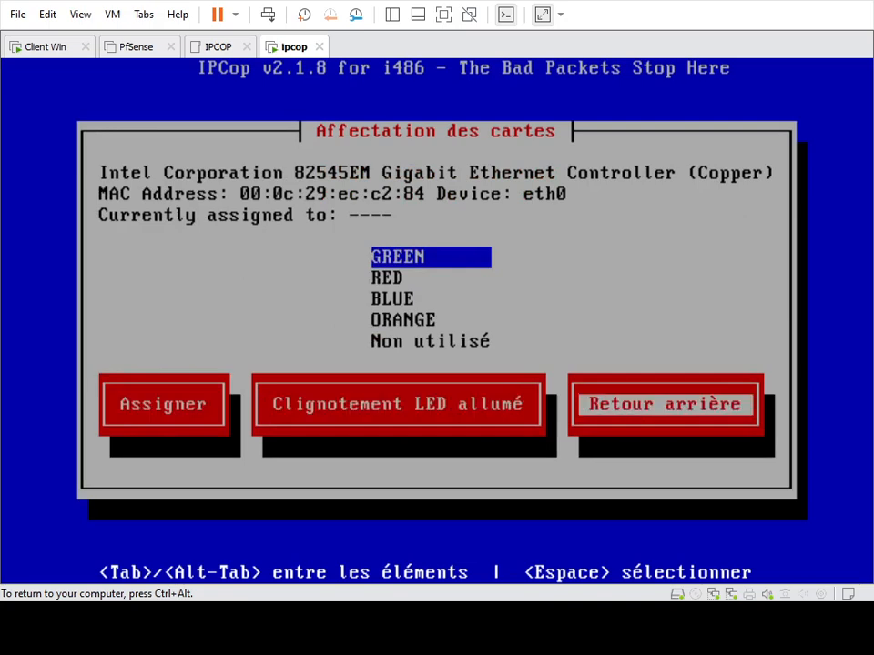
key(Tab)
key(Down)
key(Tab)
key(Return)
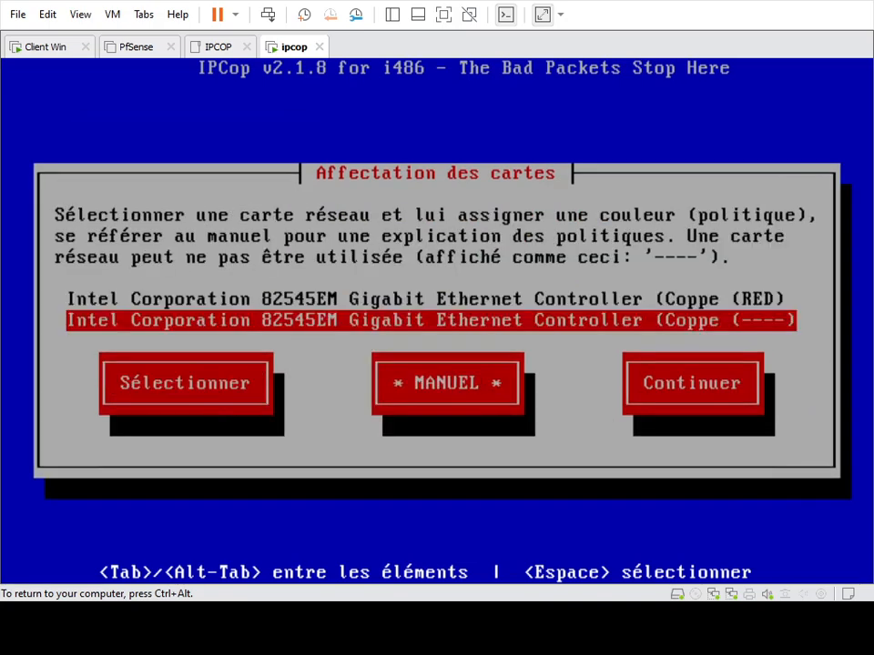
- Assign the second Intel network card, eth1, to the GREEN interface and continue past the card assignment
key(Return)
key(Down)
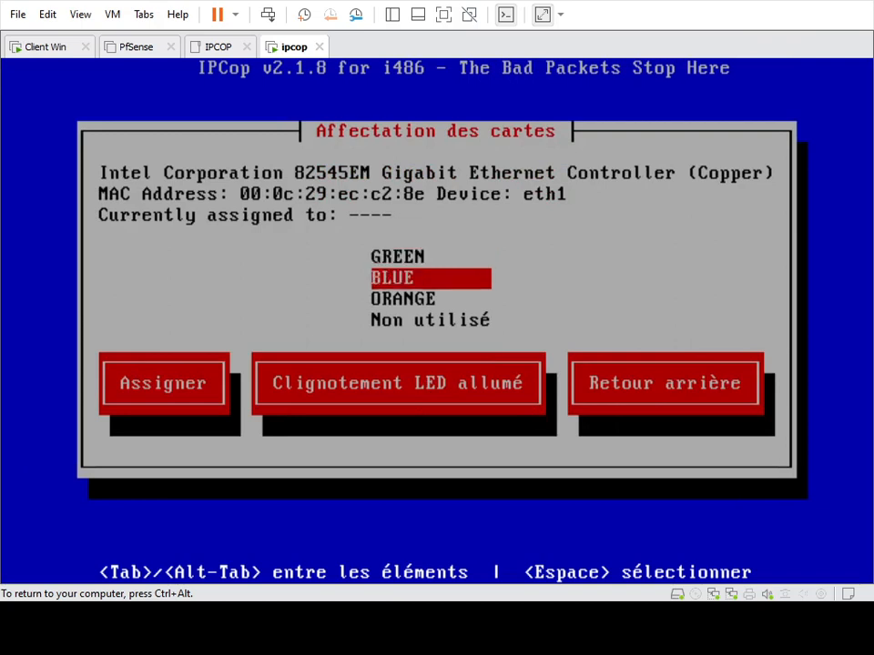
key(Up)
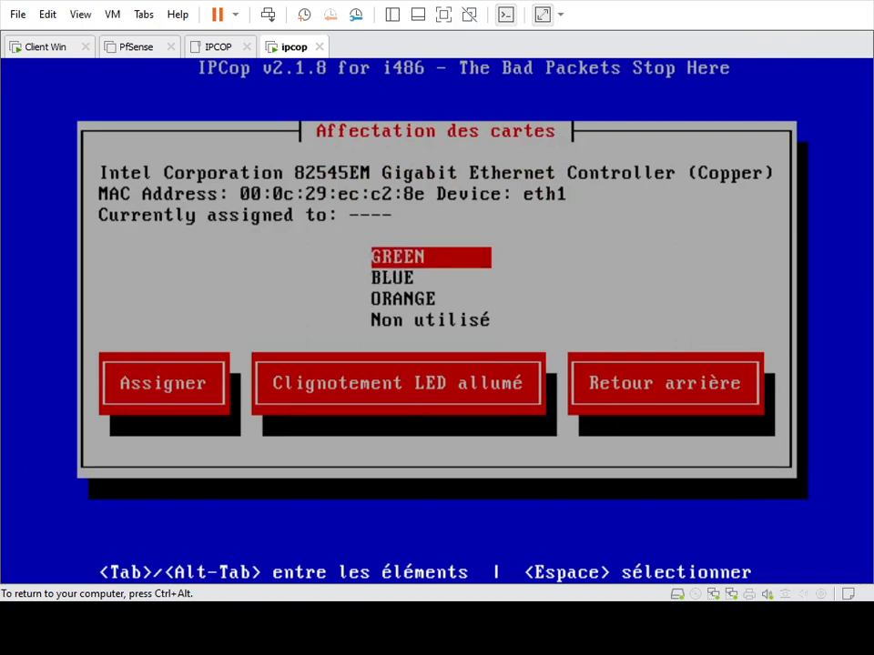
key(Tab)
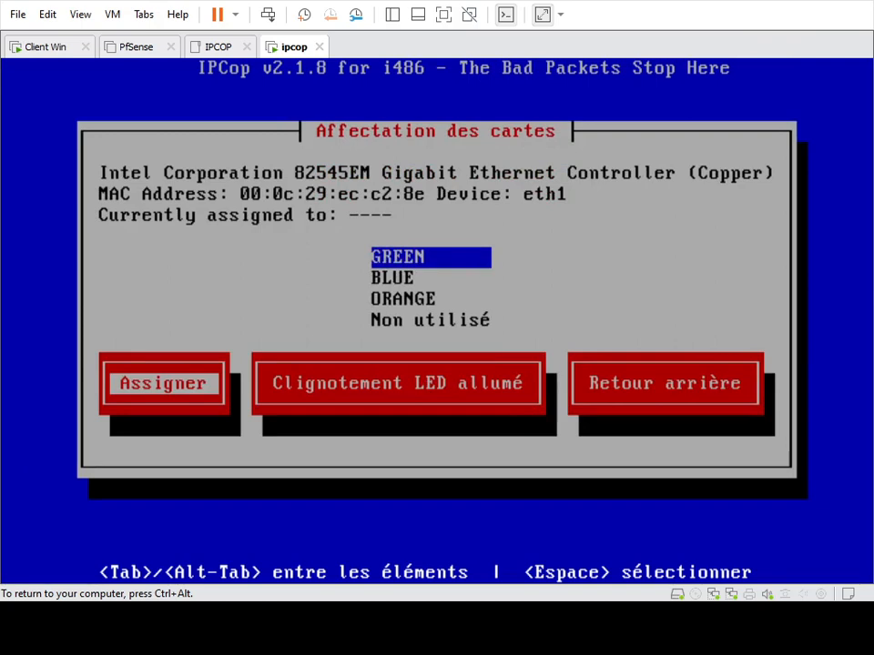
key(ctrl+alt)
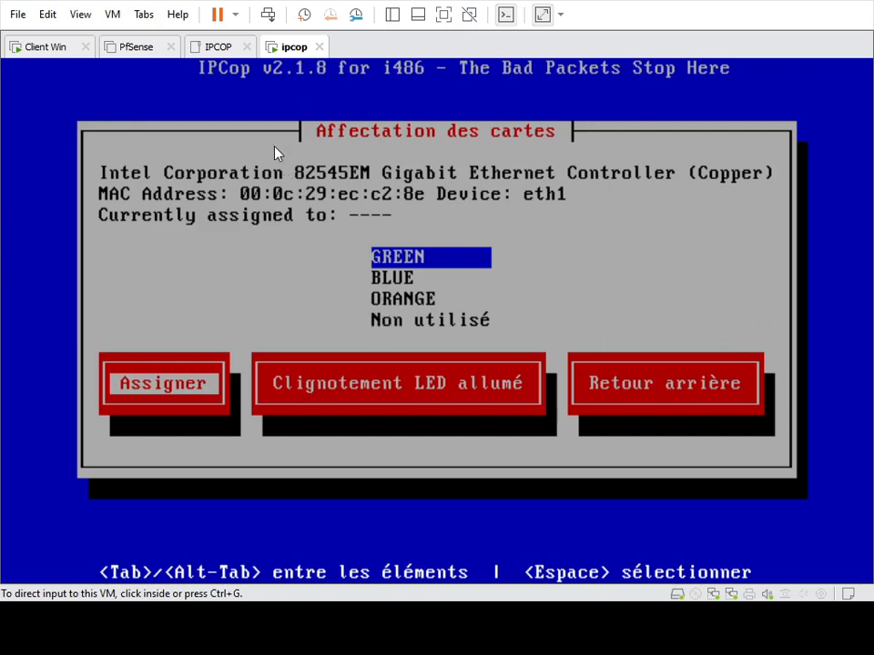
click(358, 255)
key(Return)
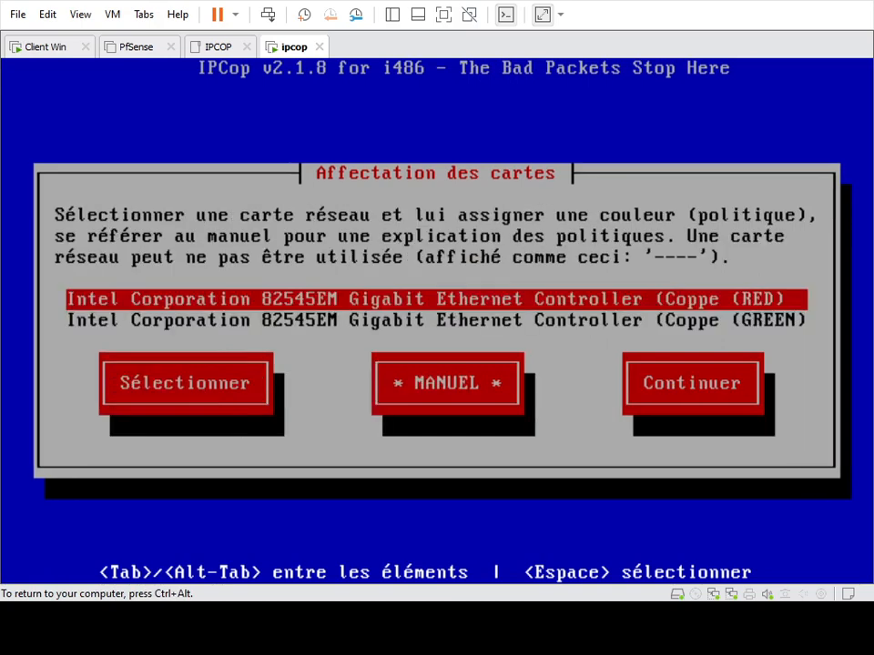
key(Tab)
key(Tab)
key(Tab)
key(Return)
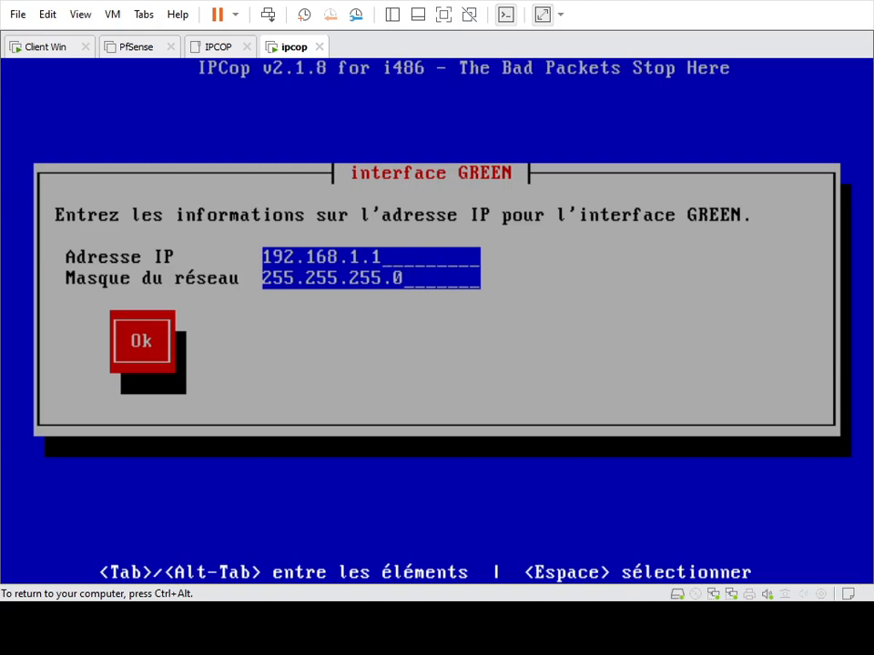
- Accept 192.168.1.1 with mask 255.255.255.0 for the GREEN interface and ipcop as the RED DHCP host name
key(Tab)
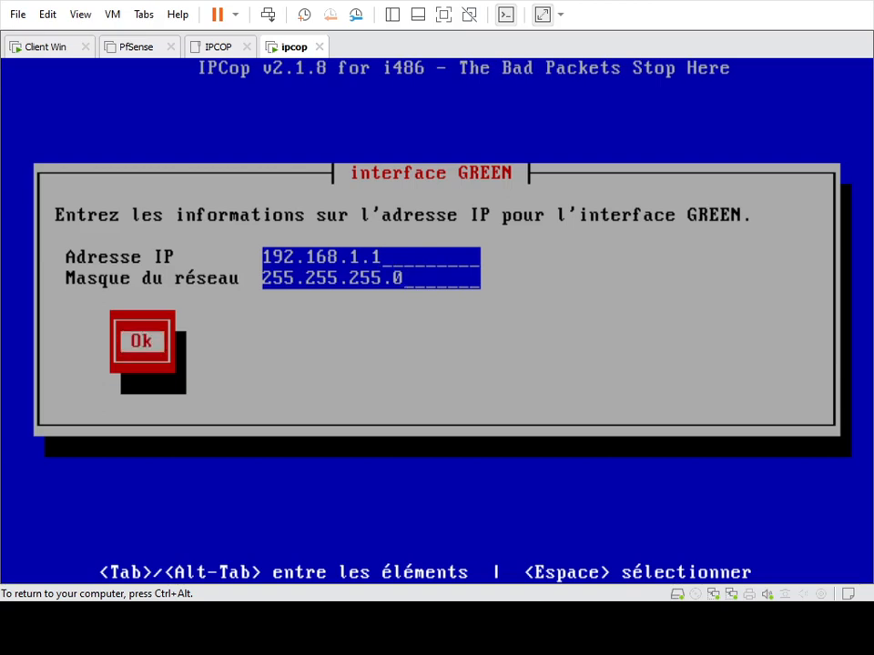
key(Return)
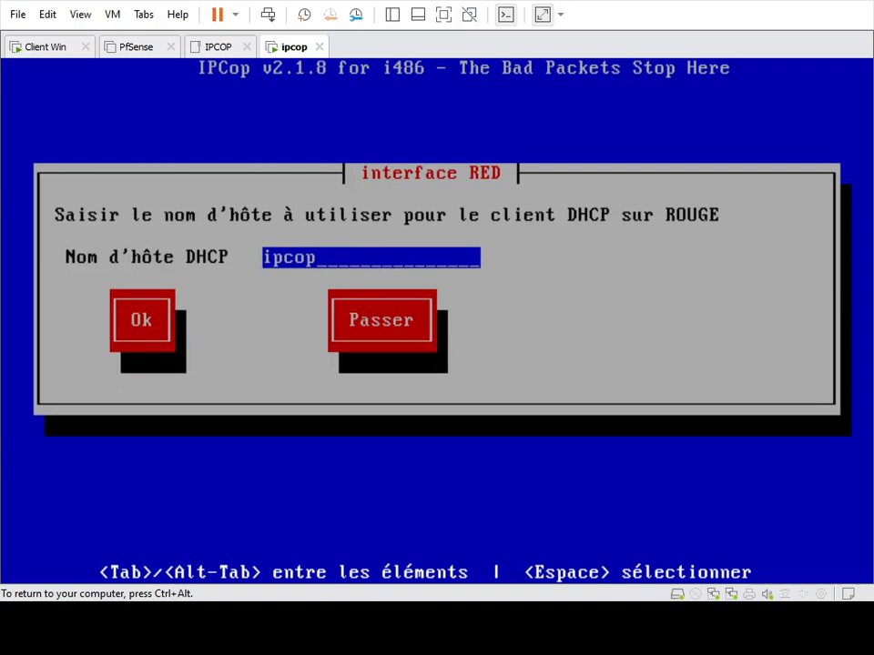
key(Tab)
key(Return)
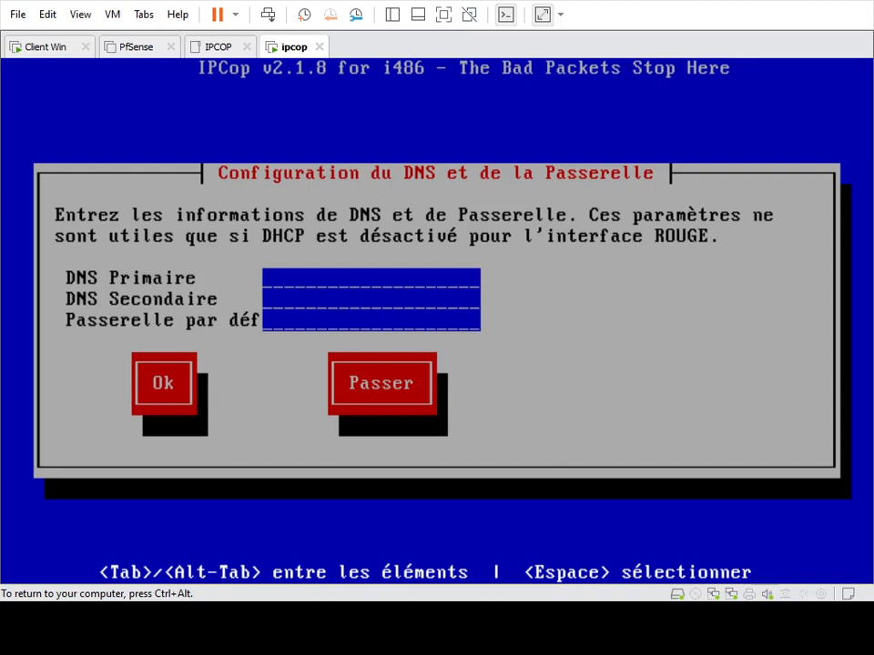
- Skip the DNS and gateway settings and the DHCP server configuration
key(Tab)
key(Tab)
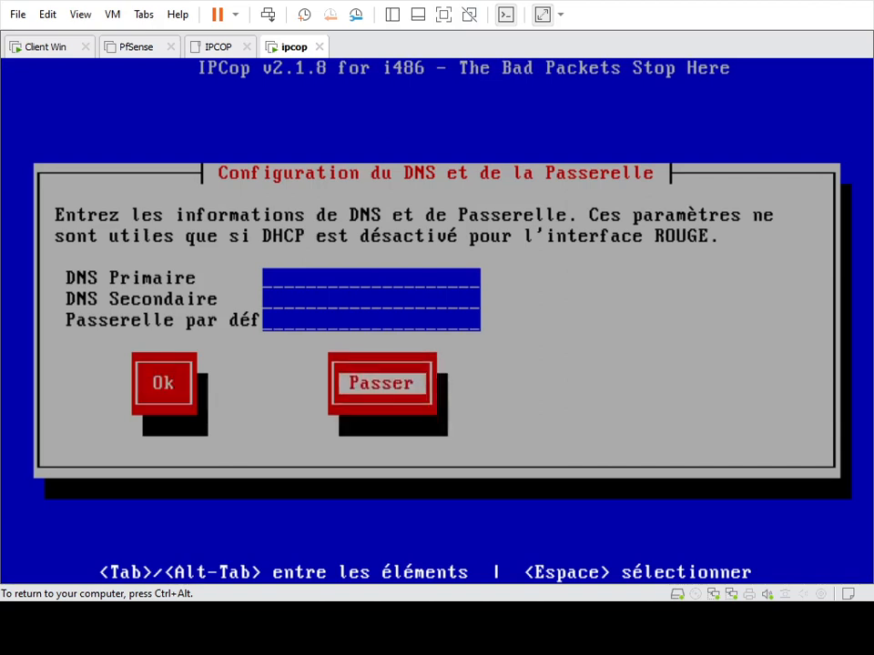
key(Return)
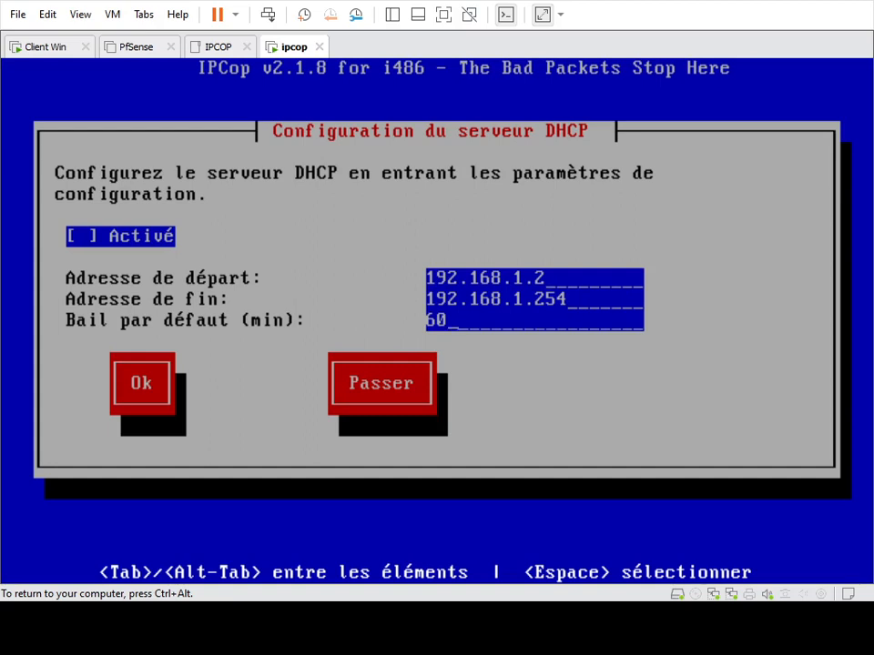
key(Tab)
key(Tab)
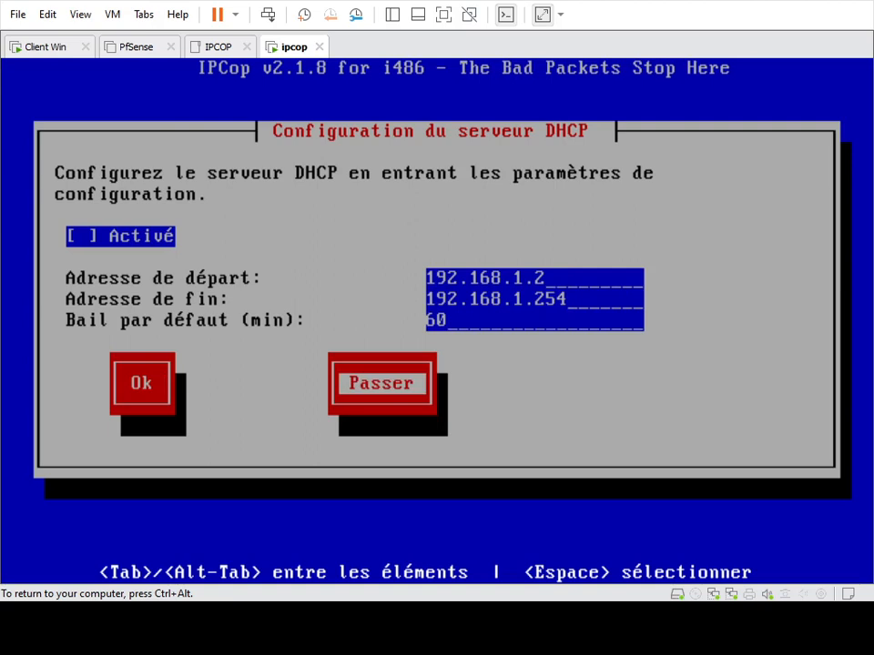
key(Return)
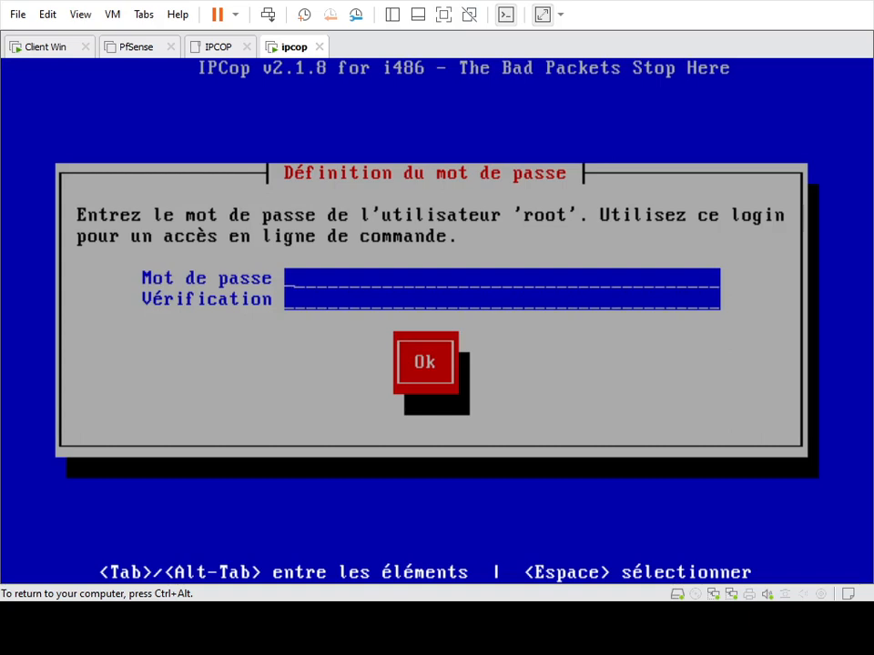
- Enter and verify the password of the root user and confirm it
text(****)
text(****)
text(***)
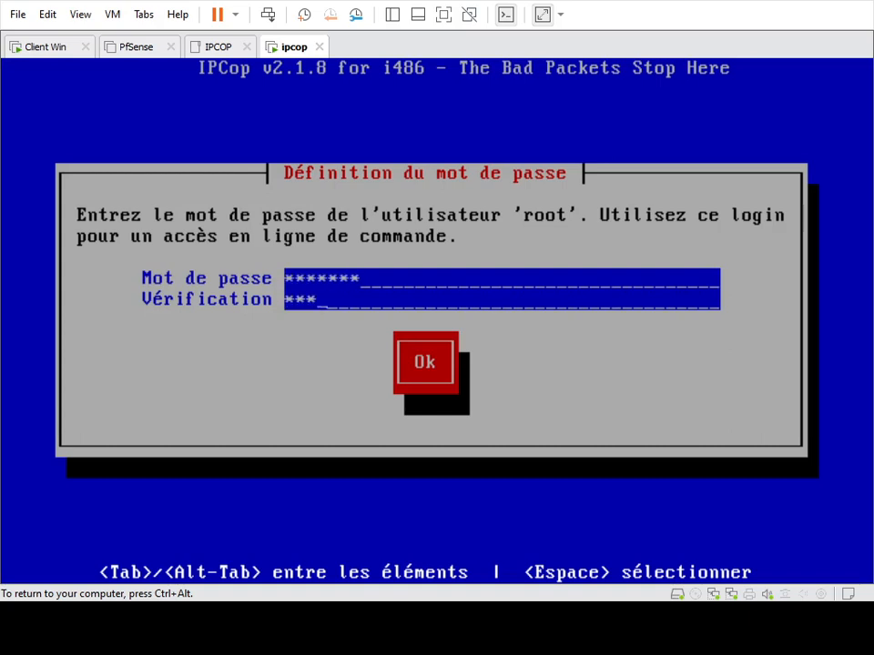
text(****)
key(Return)
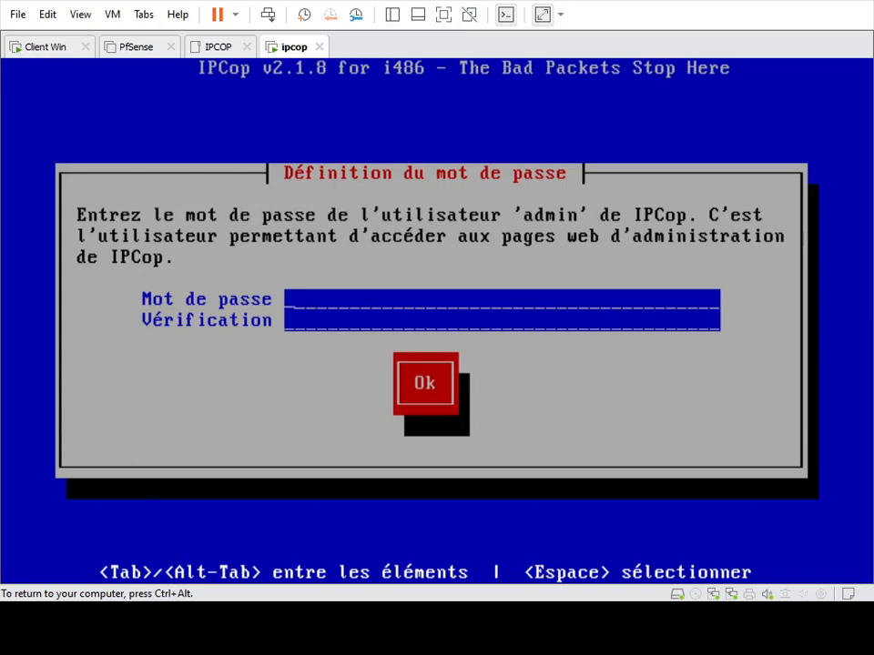
- Enter and verify the password of the IPCop admin user and confirm it
text(**************)
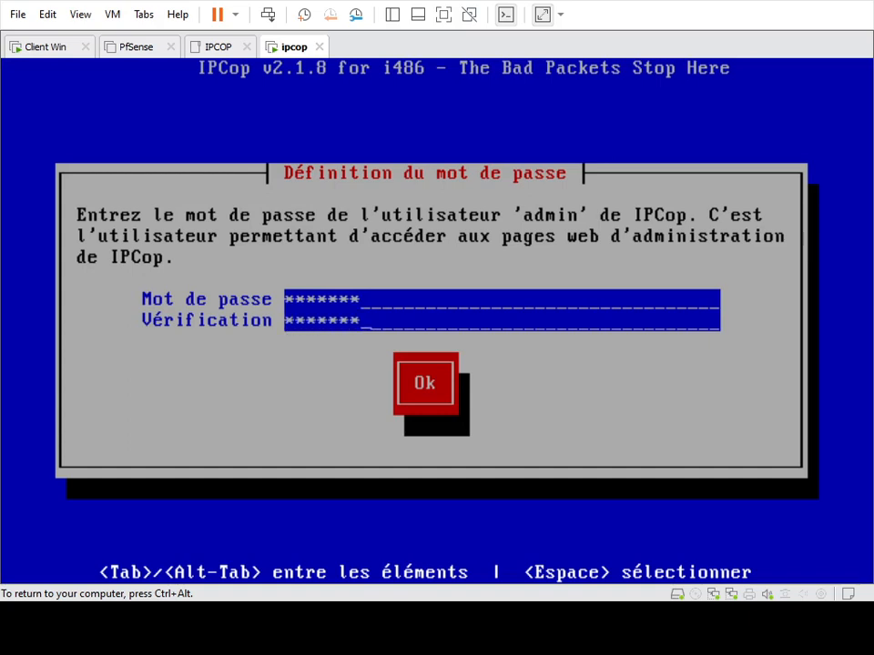
key(Tab)
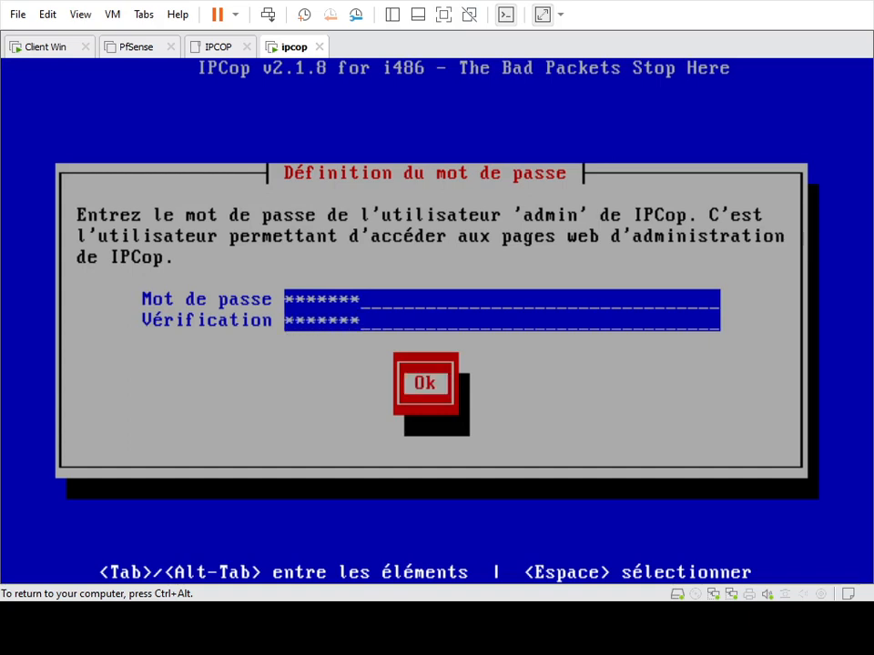
key(Return)
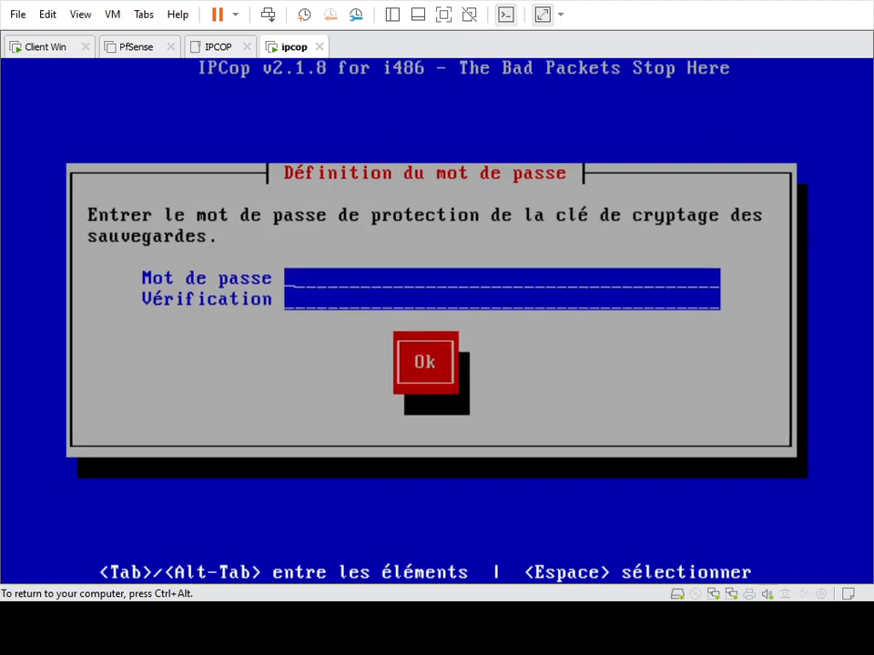
- Enter and verify the password protecting the backup encryption key, and finish the setup to restart the machine
text(*******)
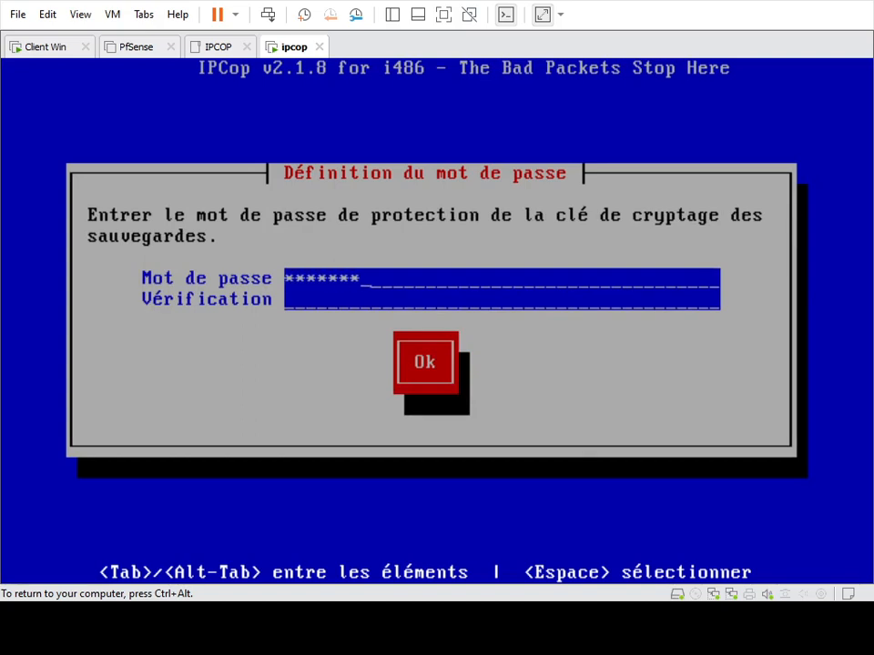
text(*******)
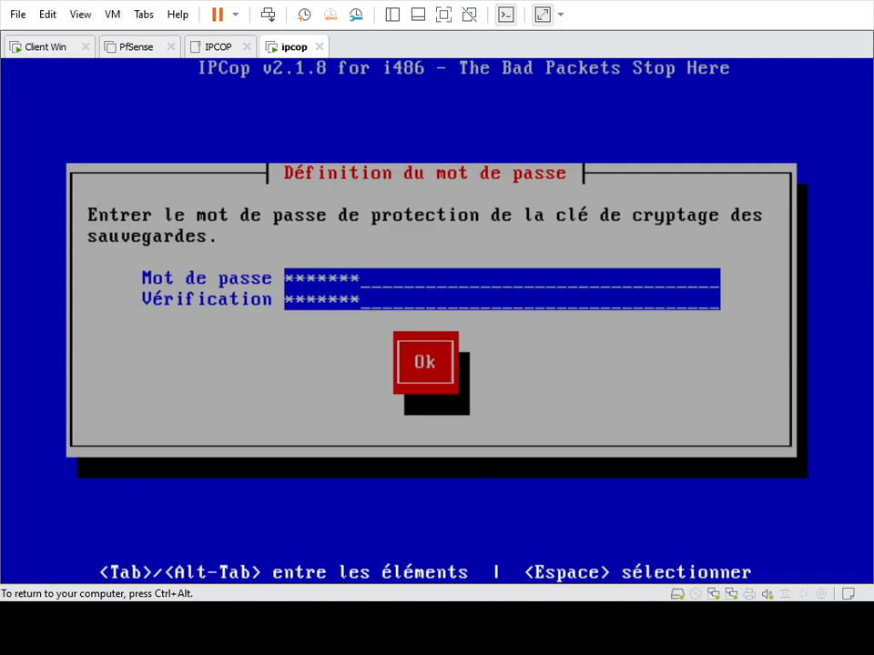
key(Return)
key(Return)
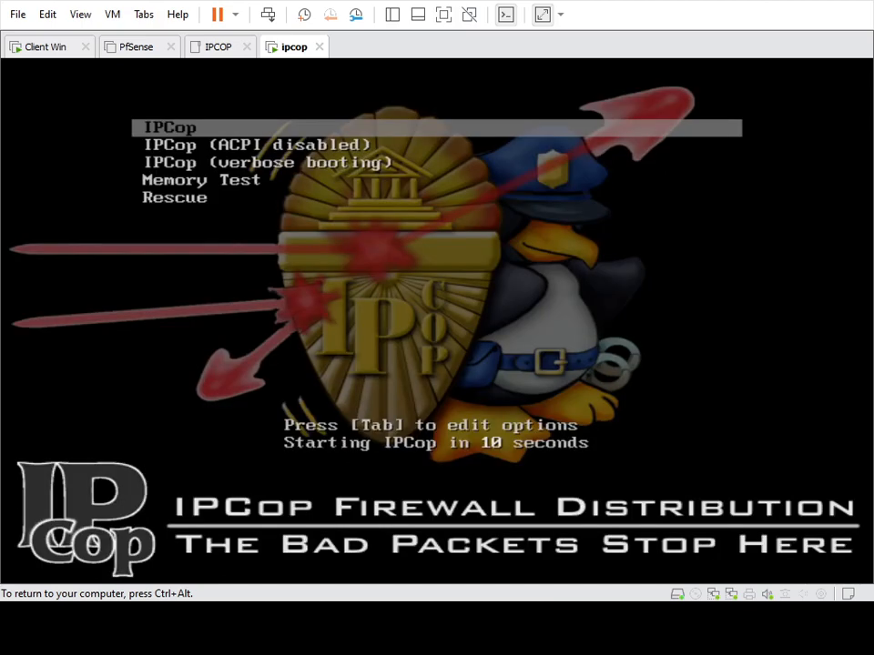
- Boot the default IPCop entry and close the PfSense virtual machine tab
key(Return)
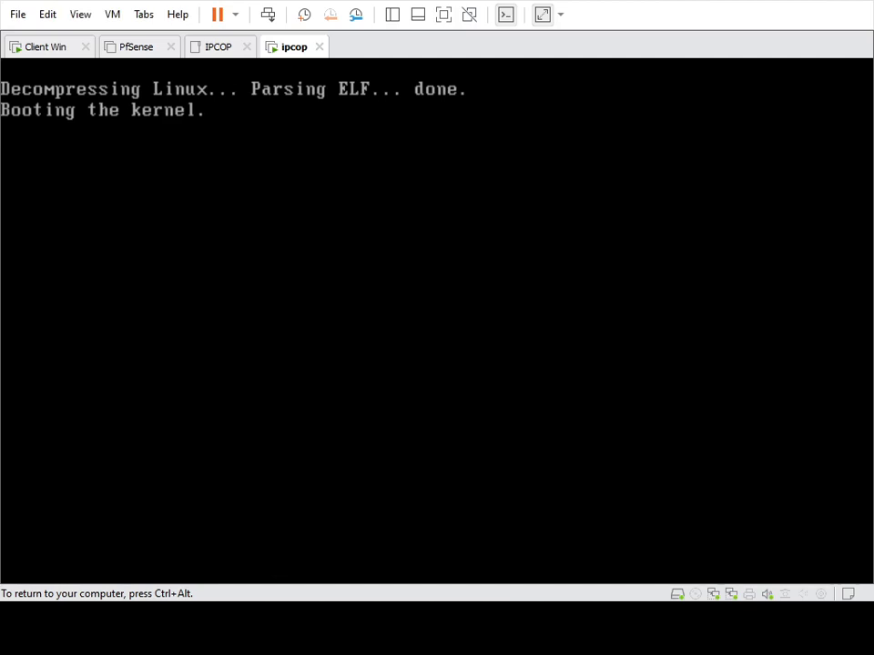
key(ctrl+alt)
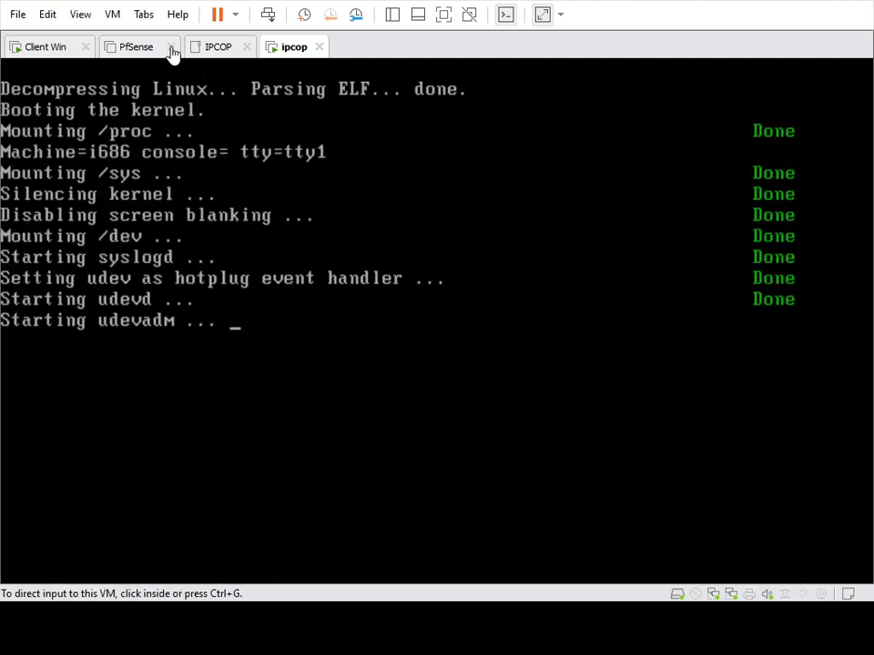
click(170, 46)
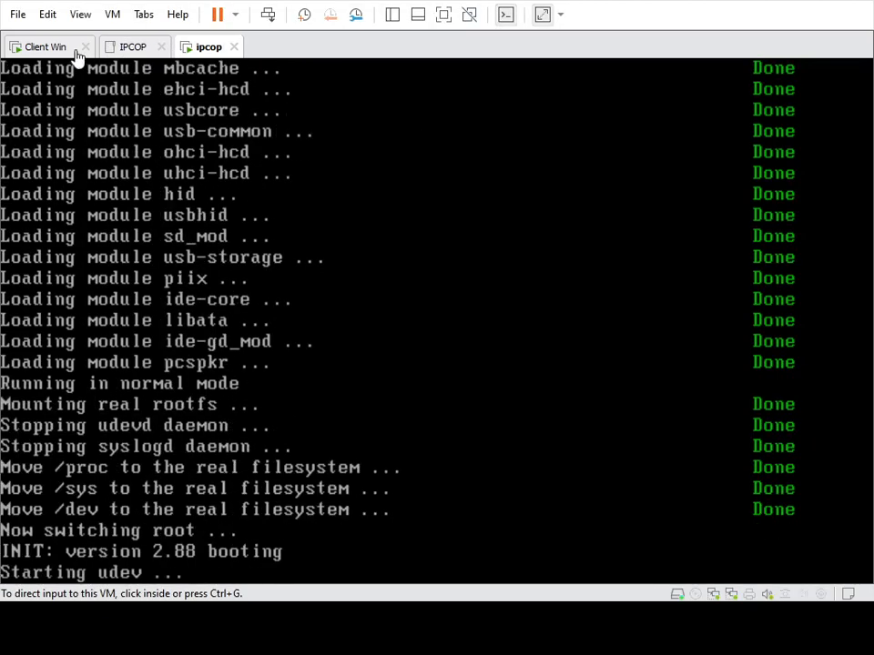
- Move the Client Win machine's tab behind the ipcop tab
click(121, 50)
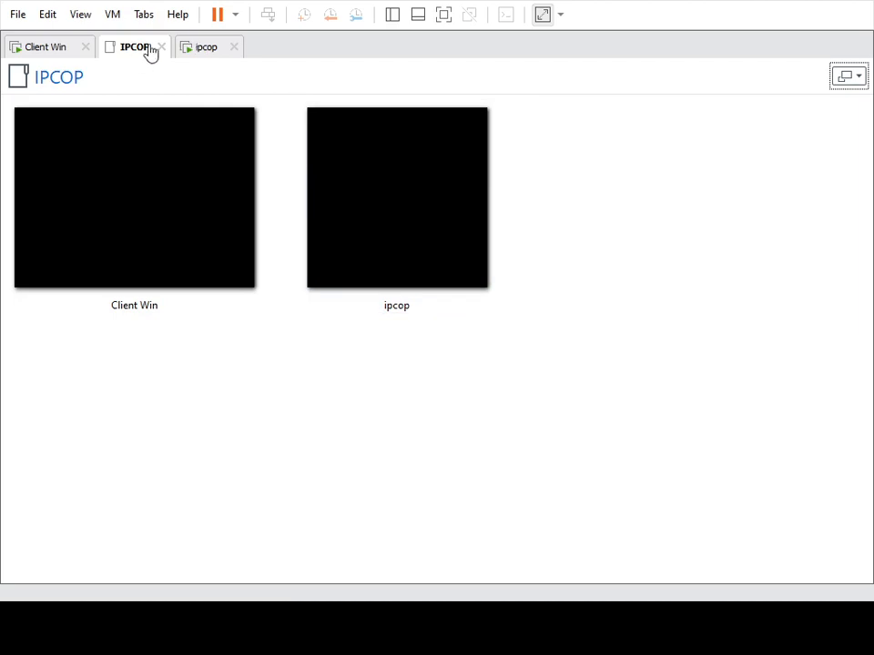
click(193, 50)
drag(38, 56, 225, 80)
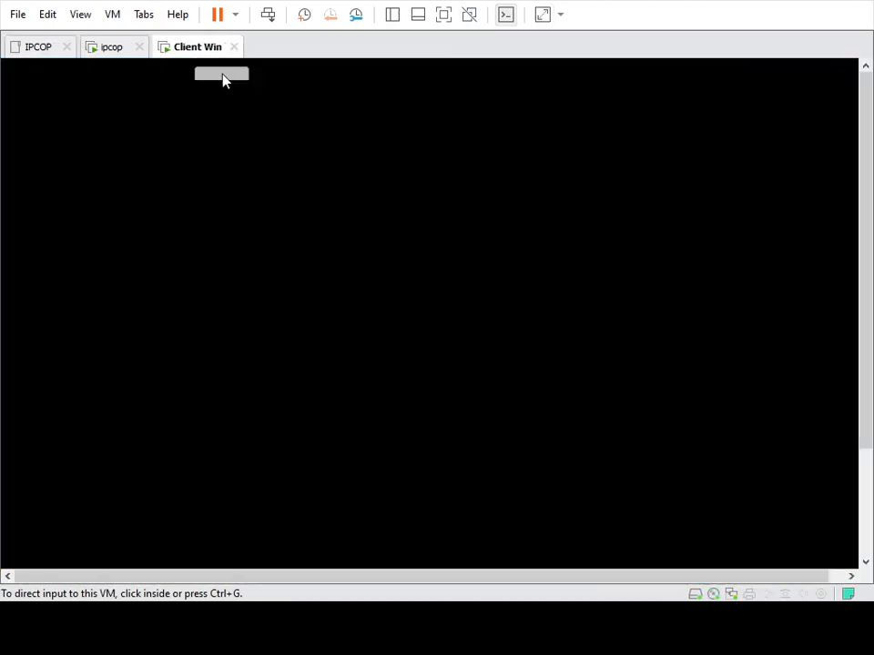
- Log in to the ipcop console as root with the account password
click(109, 51)
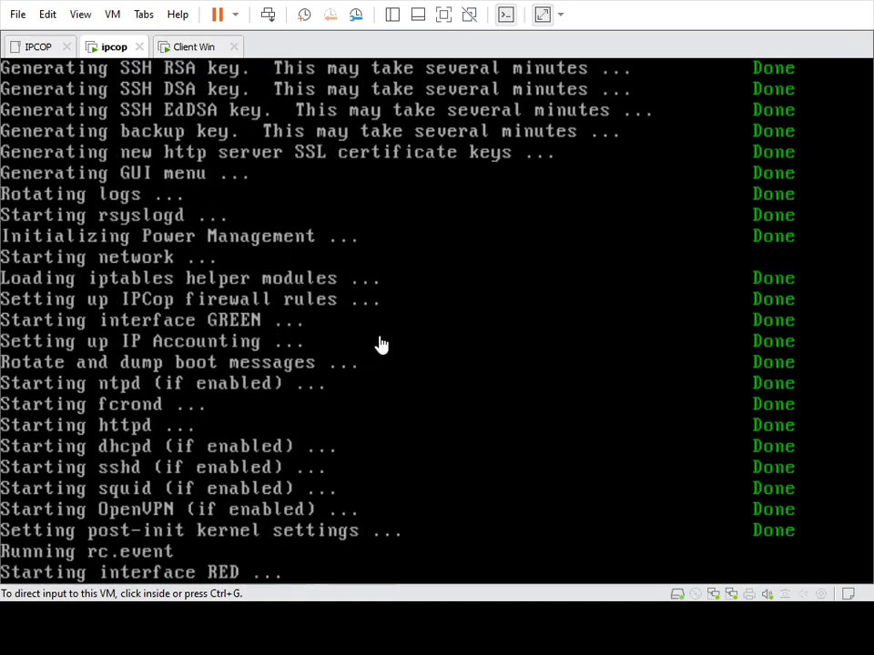
click(381, 345)
text(root)
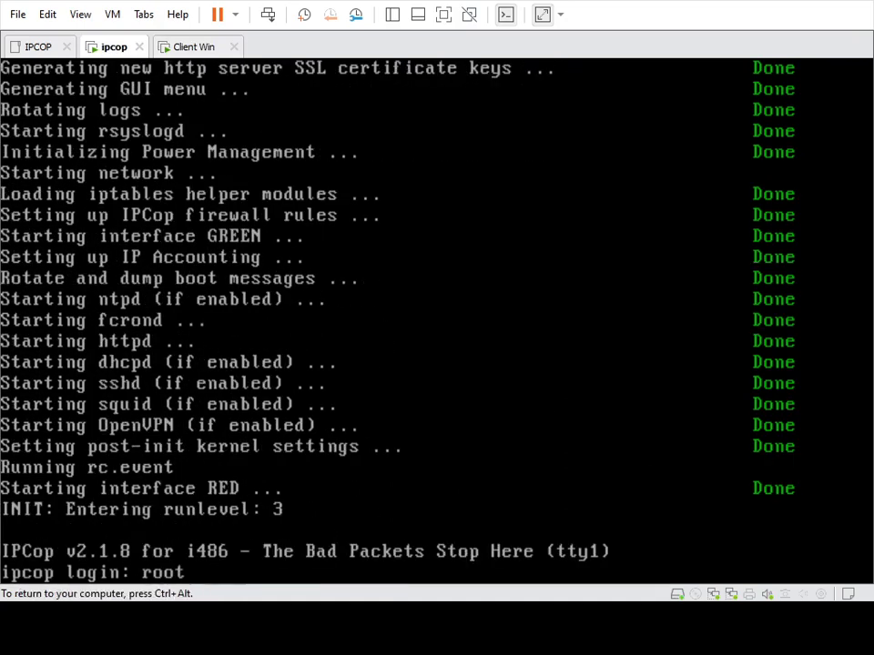
key(Return)
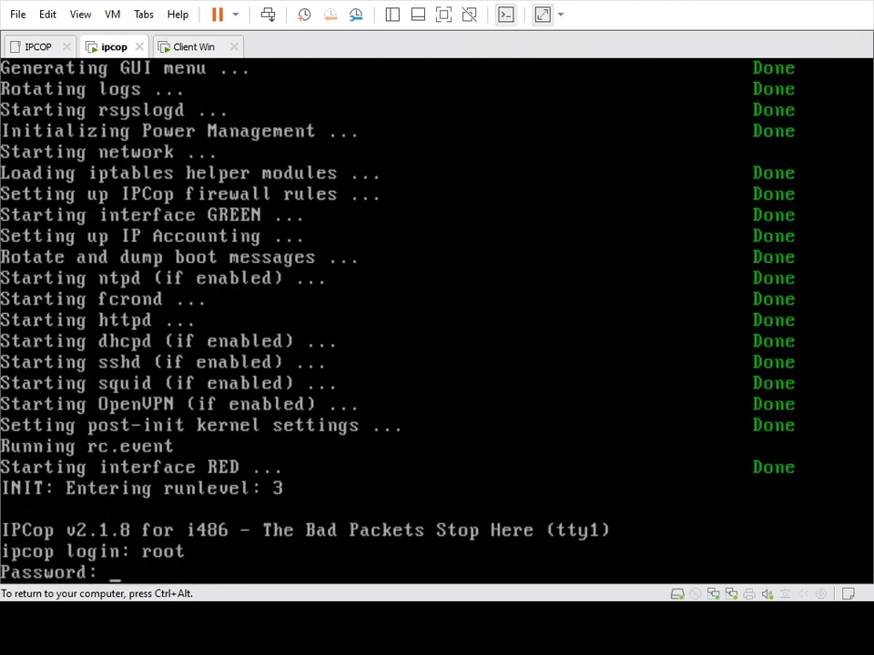
key(Return)
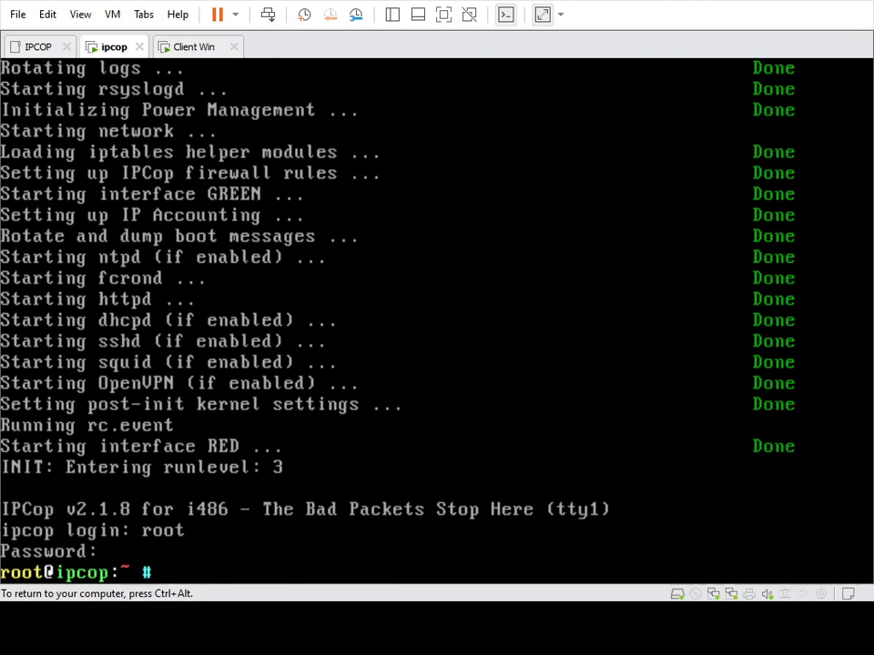
- List the firewall's network interfaces with ifconfig and examine the LAN and WAN addresses
text(ip)
key(BackSpace)
text(fconfig)
key(Return)
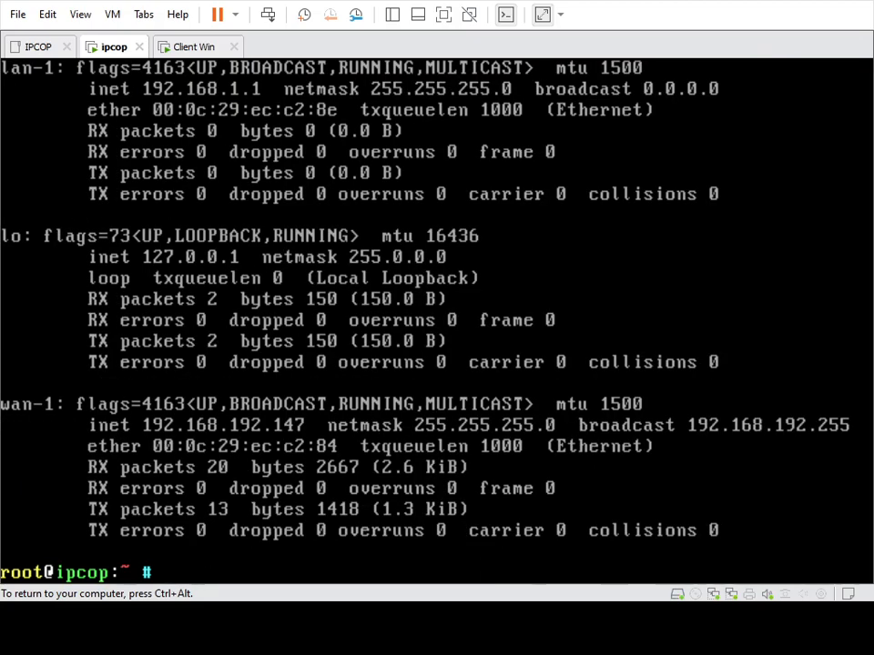
key(ctrl+alt)
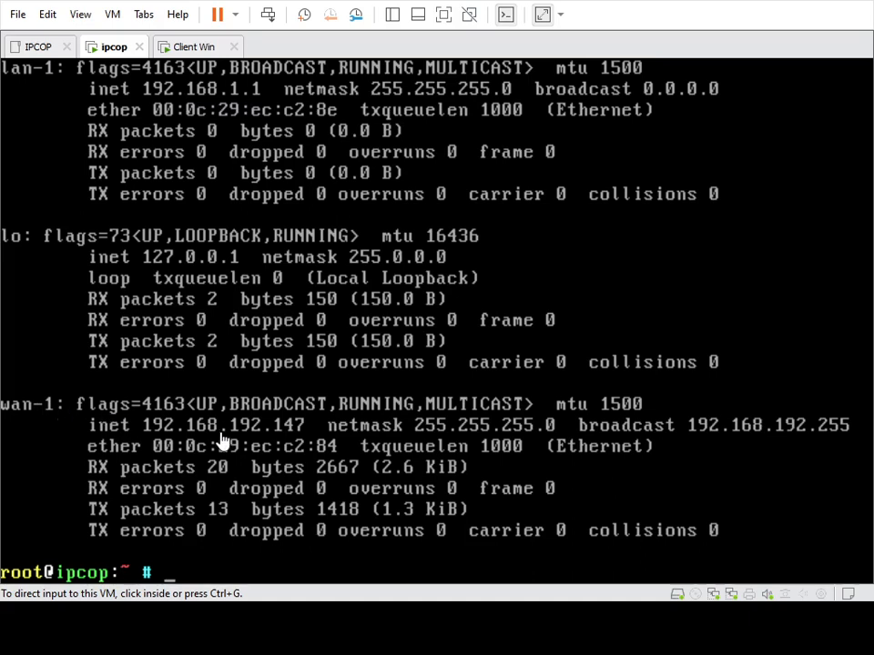
click(288, 437)
text(ROUTE)
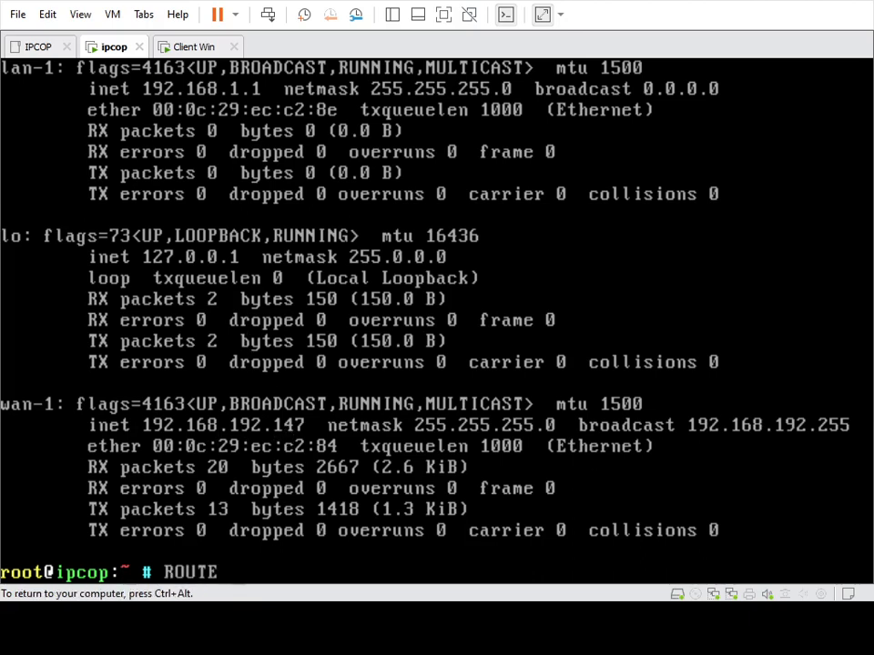
key(BackSpace)
key(BackSpace)
key(BackSpace)
key(BackSpace)
key(BackSpace)
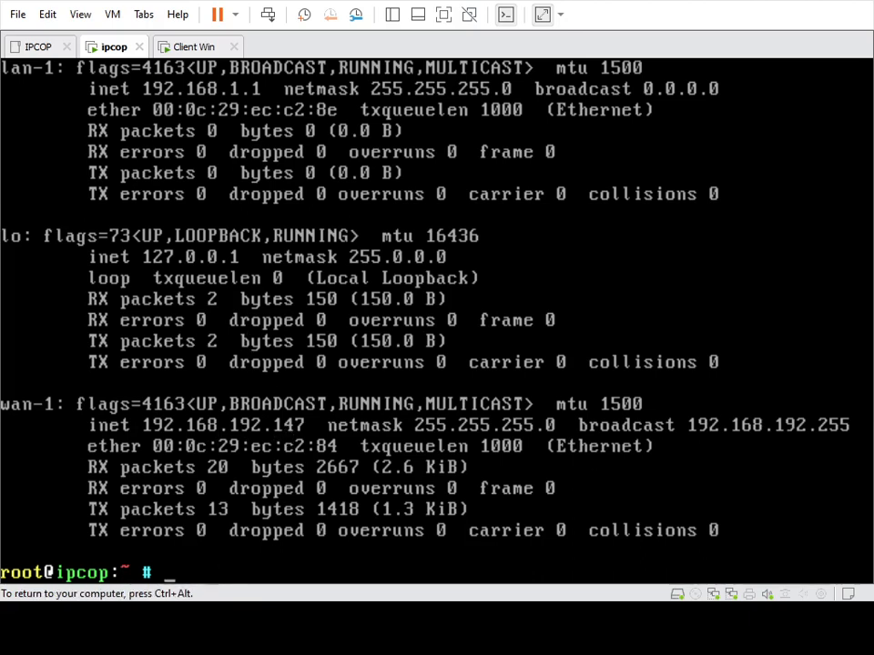
- Display the firewall's routing table with route -n and examine the default gateway
text(route -)
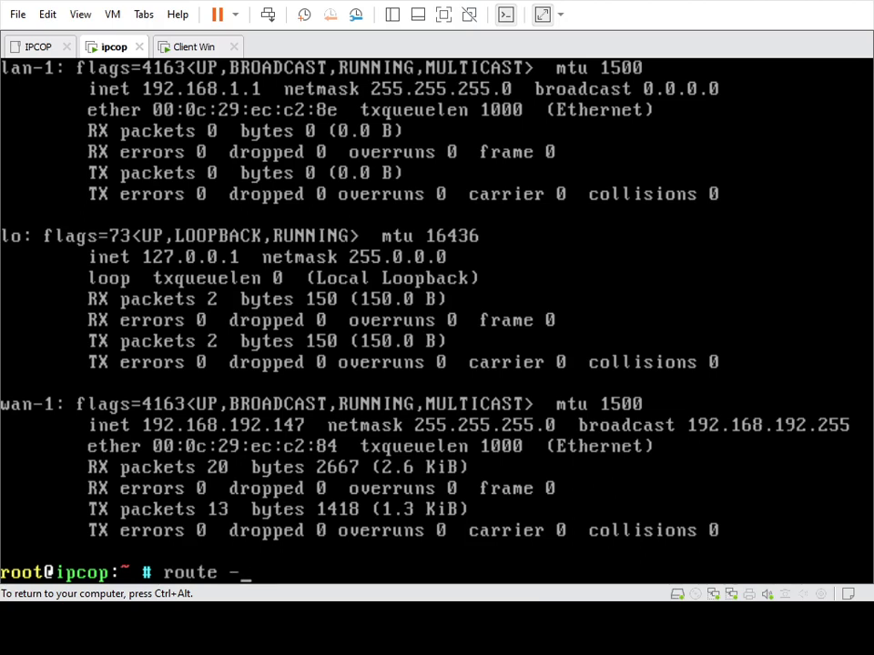
text(n)
key(Return)
key(ctrl+alt)
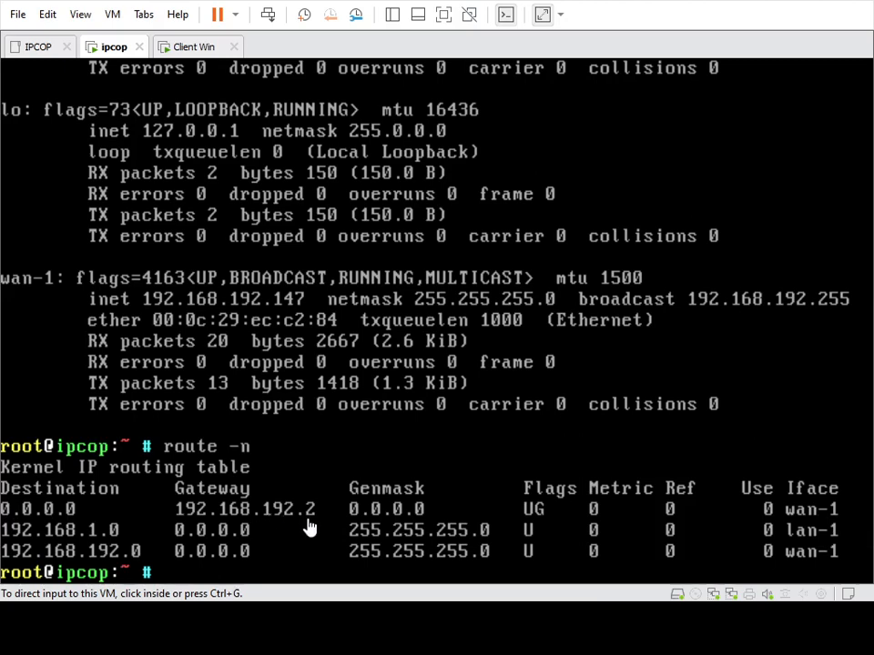
- Switch to the Client Win machine and open its network and Internet settings
click(191, 49)
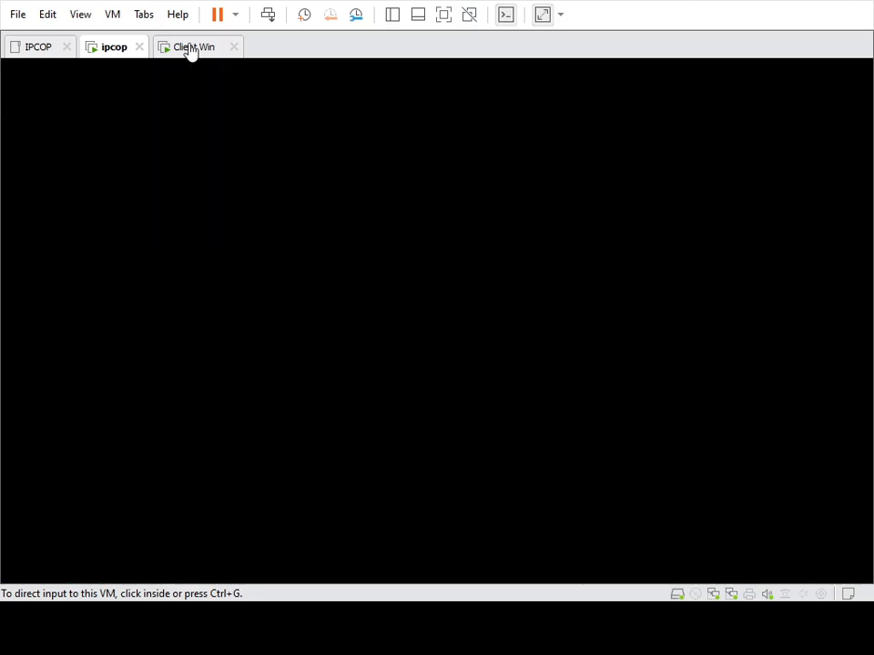
click(440, 356)
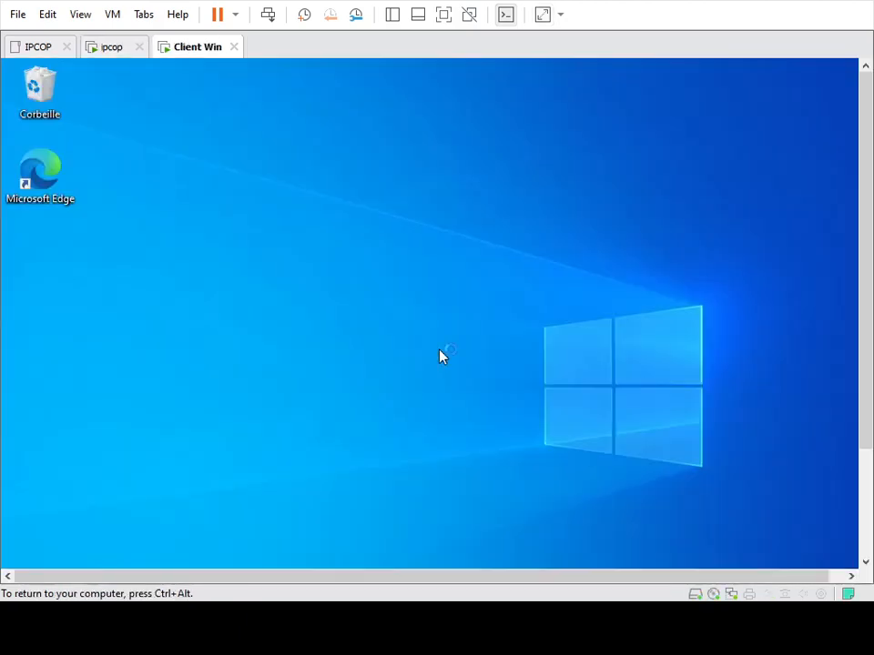
drag(865, 300, 868, 446)
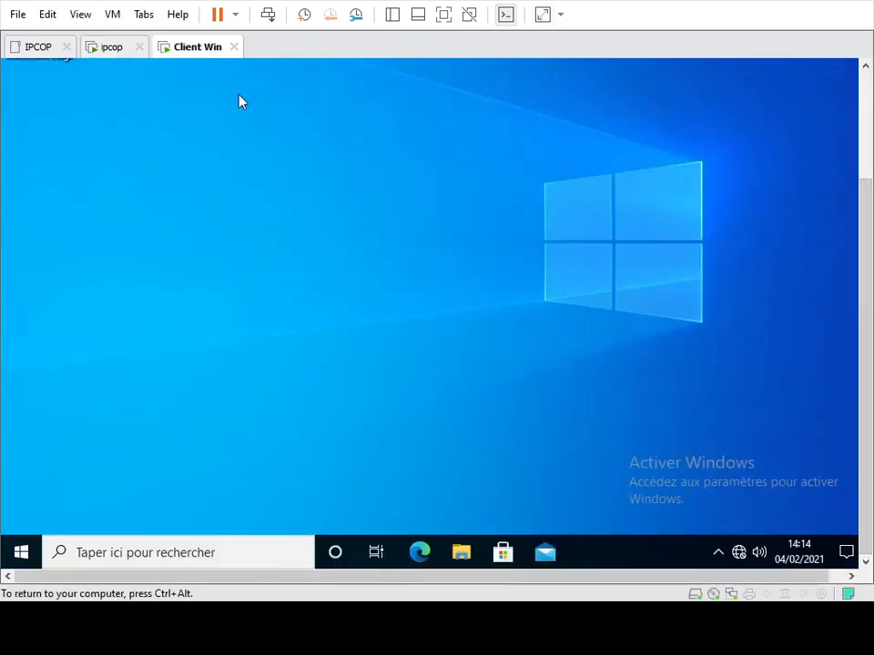
key(ctrl+alt)
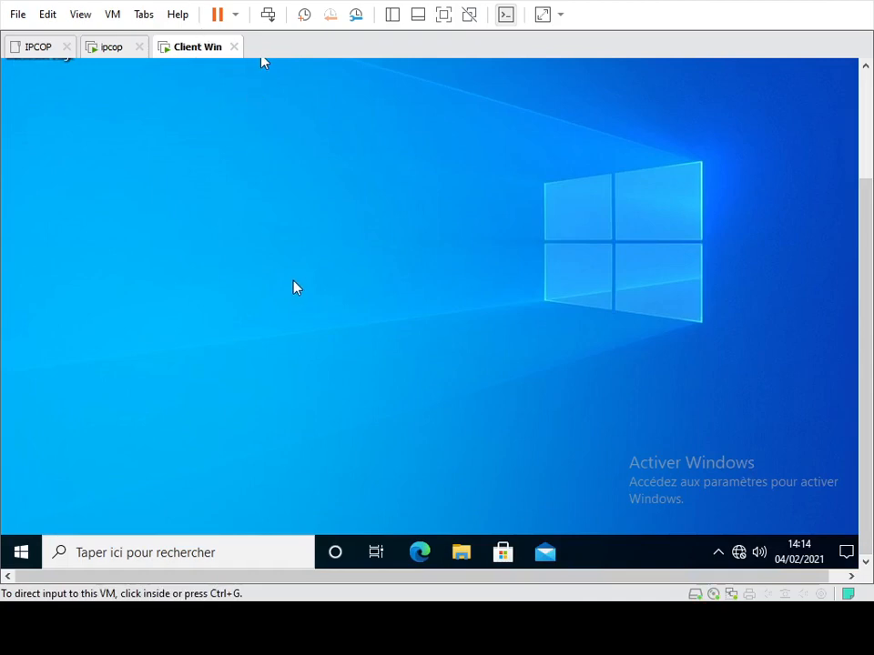
click(264, 62)
key(ctrl+alt)
click(740, 555)
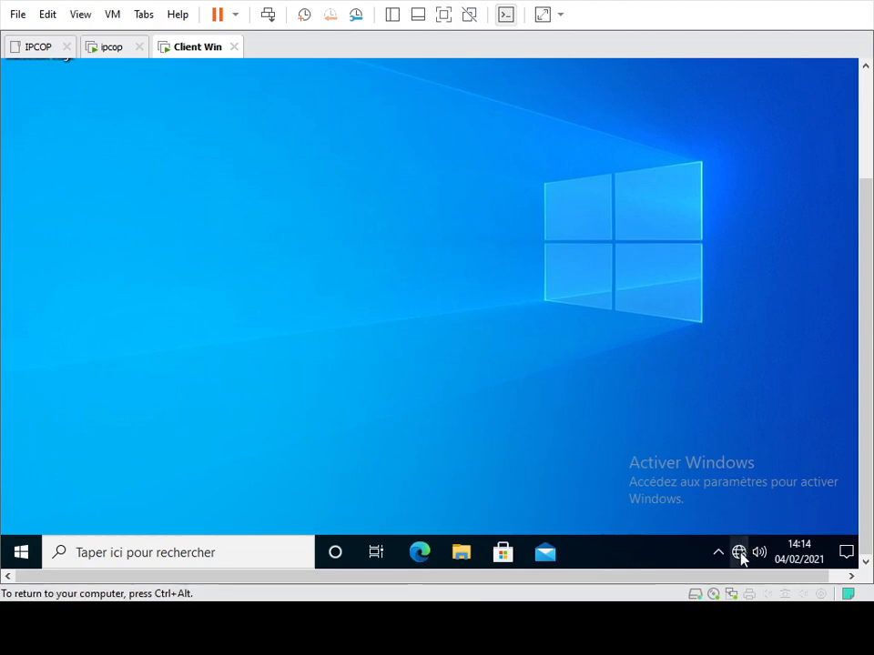
click(739, 554)
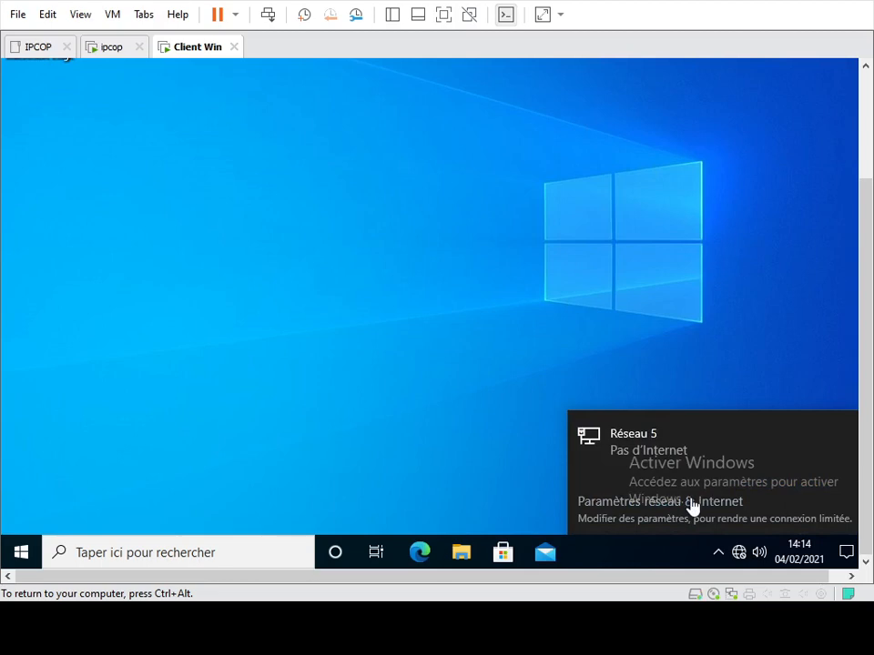
click(692, 503)
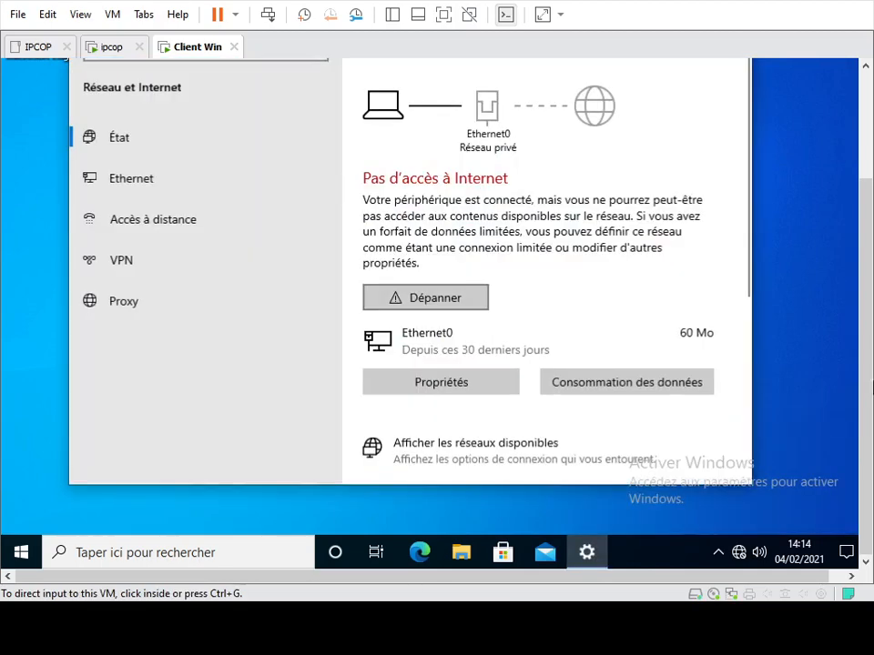
- Open the Internet Protocol version 4 (TCP/IPv4) properties of the Ethernet0 connection through the Network and Sharing Center
scroll(597, 331, down, 3)
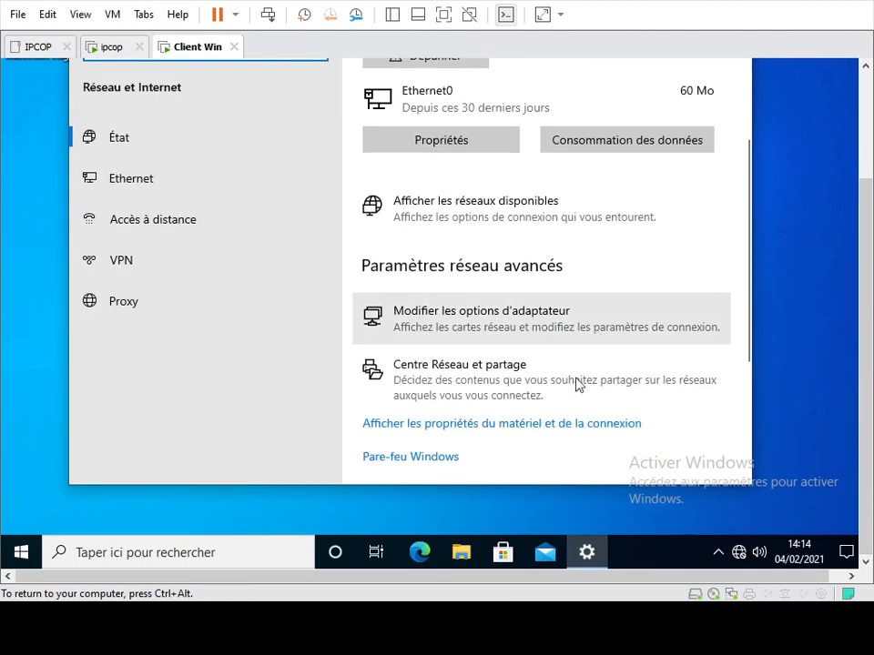
click(463, 372)
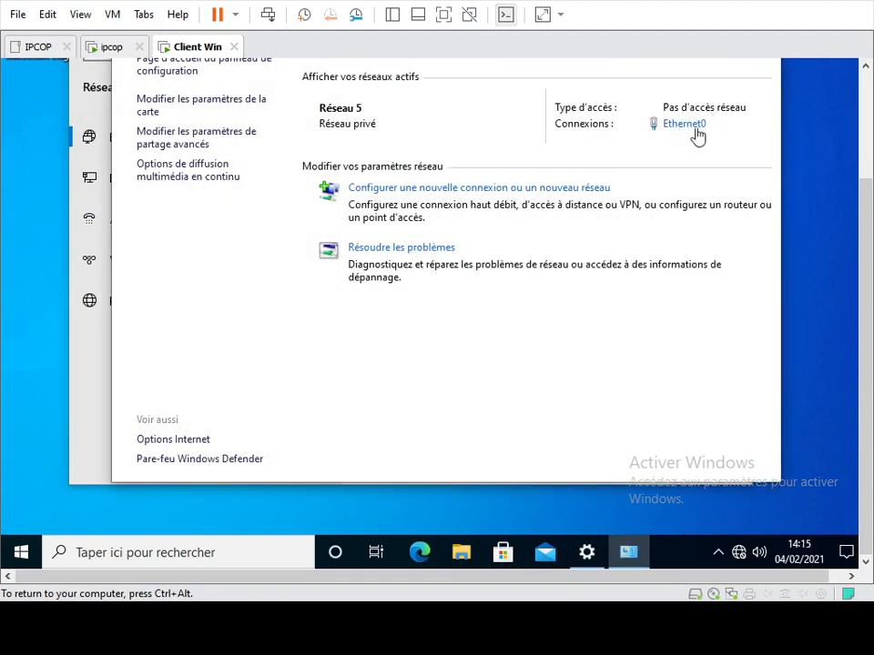
click(690, 125)
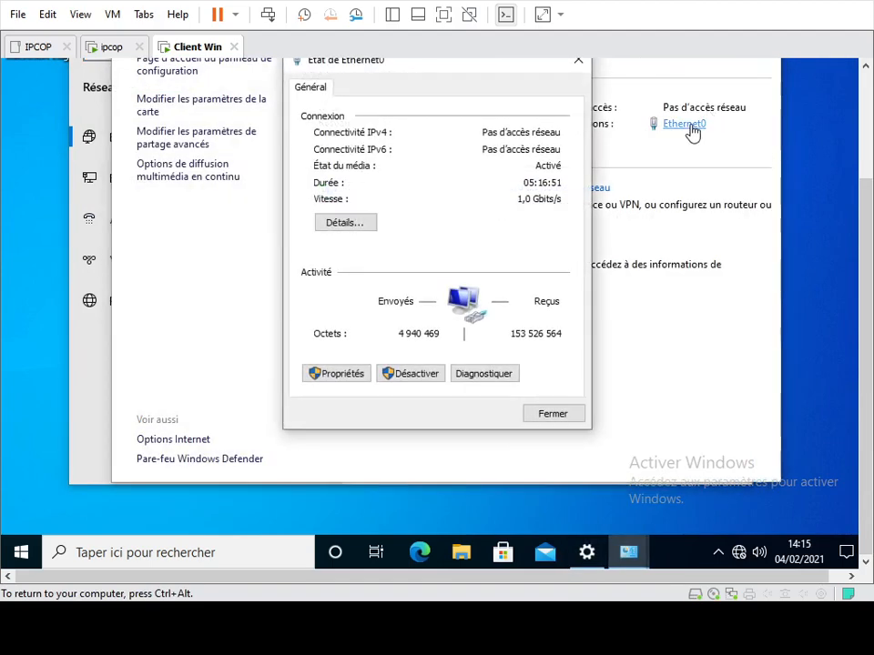
click(348, 377)
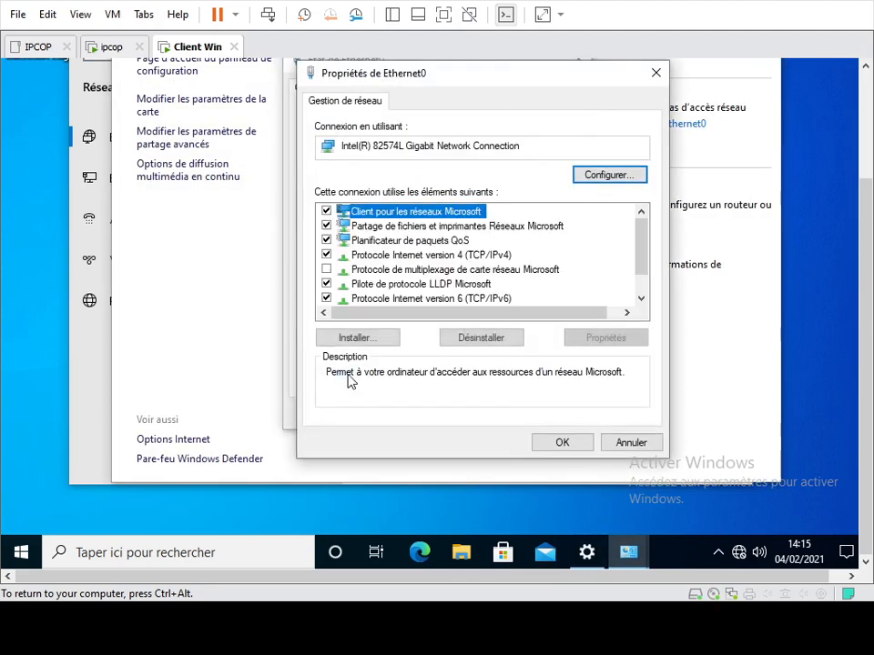
double_click(481, 256)
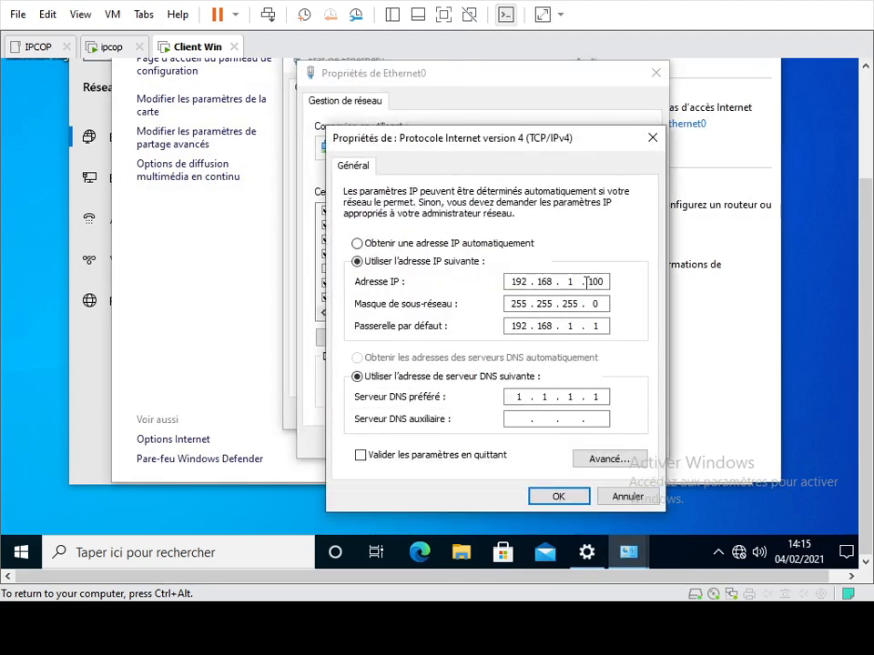
- Check the client's static IP address, subnet mask, default gateway and preferred DNS server, and close the Ethernet0 dialogs
double_click(572, 281)
double_click(518, 281)
double_click(546, 282)
double_click(570, 282)
double_click(594, 281)
click(592, 282)
double_click(580, 305)
click(510, 325)
double_click(595, 326)
double_click(512, 327)
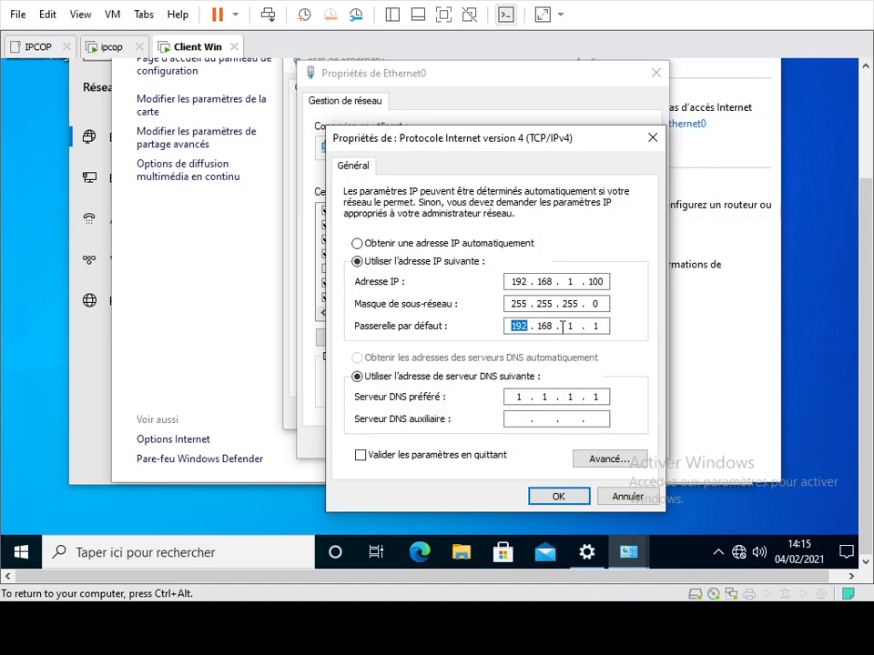
double_click(519, 397)
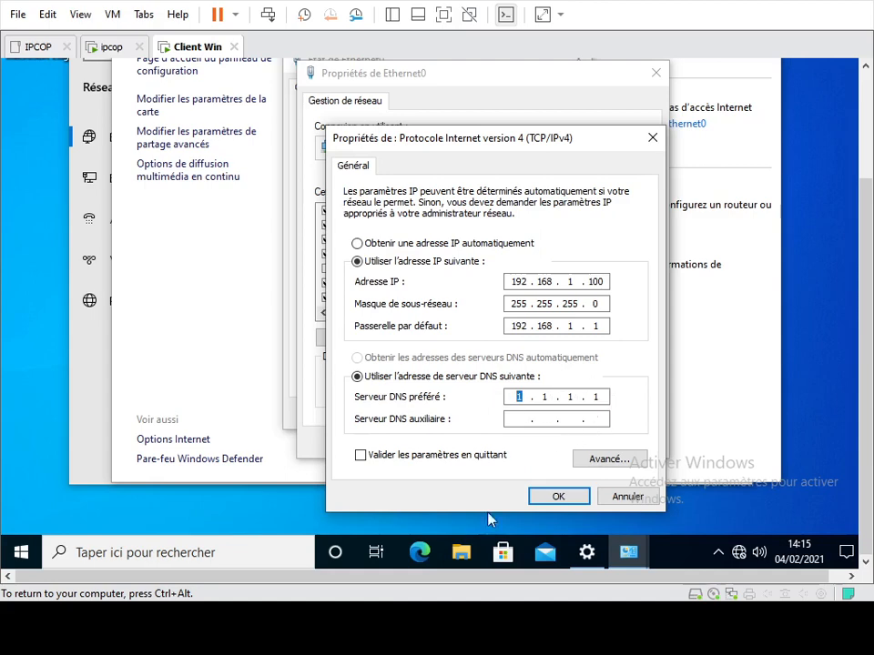
click(558, 497)
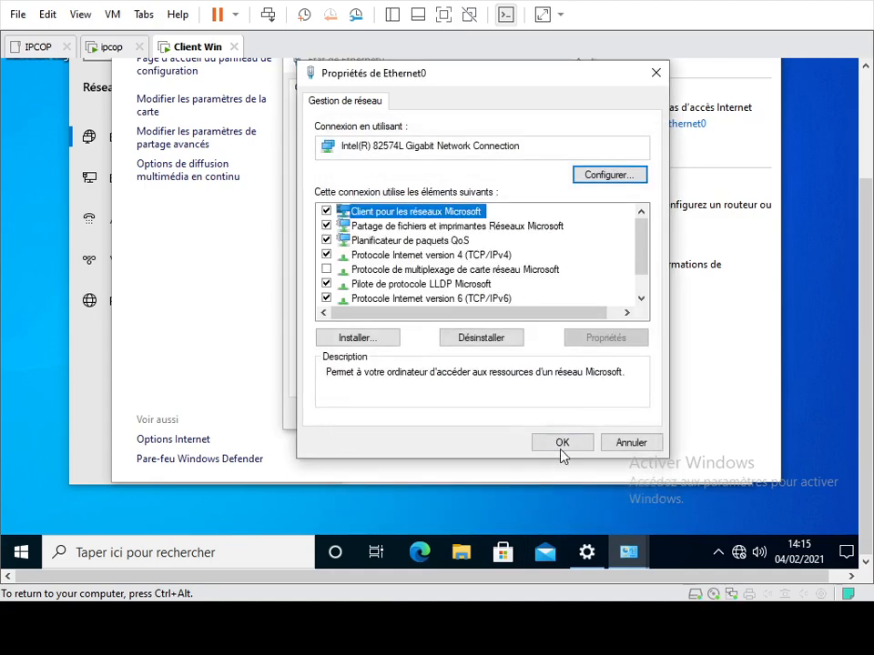
click(561, 444)
click(553, 415)
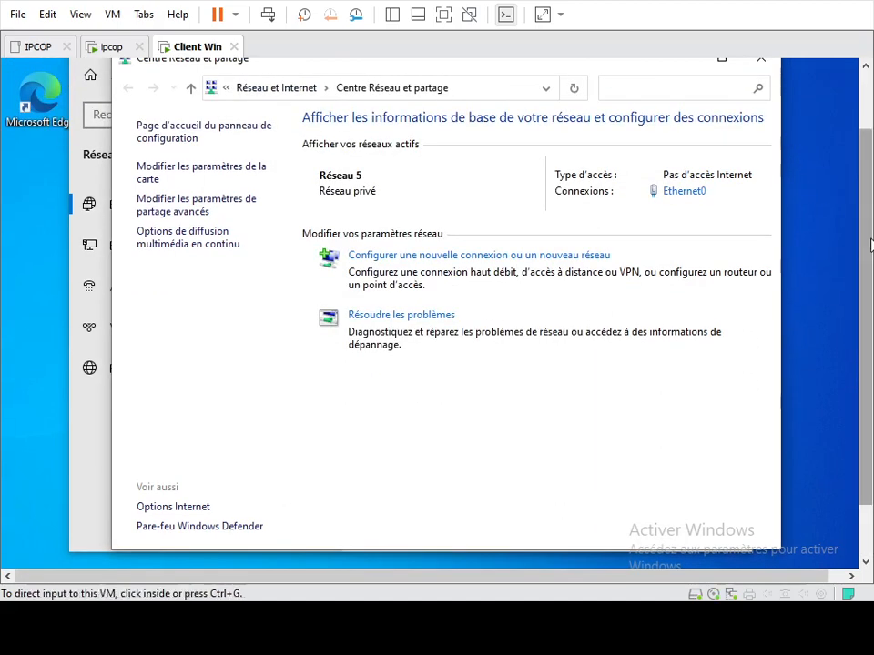
- Glance at the ipcop console, and close the Network and Sharing Center and Settings windows on the Windows client
click(128, 53)
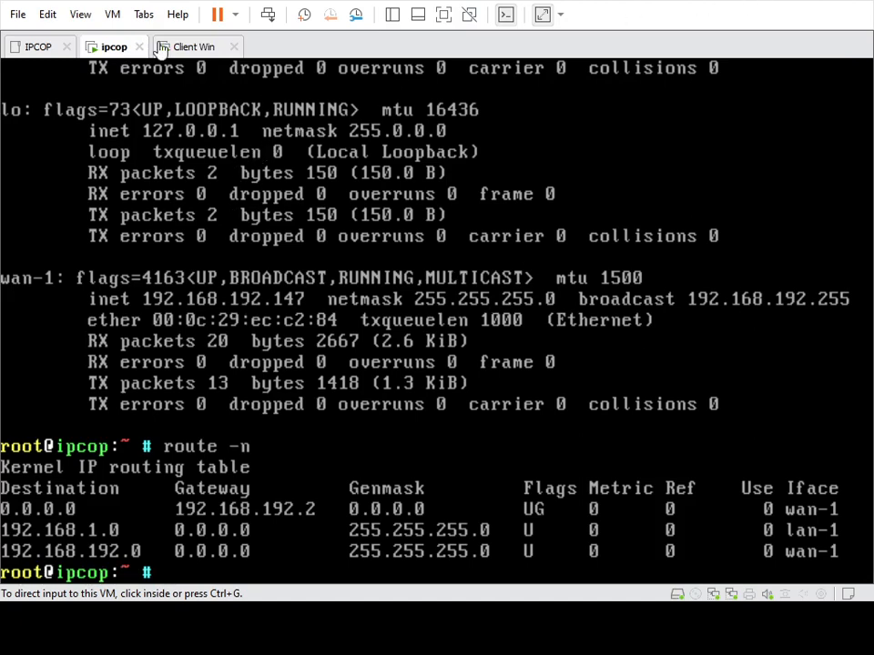
click(187, 47)
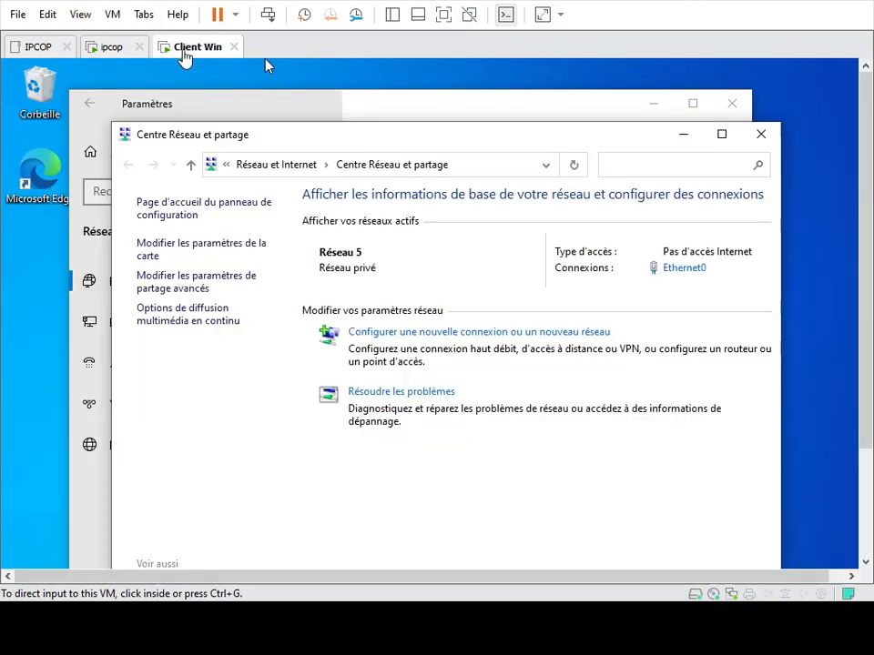
click(760, 137)
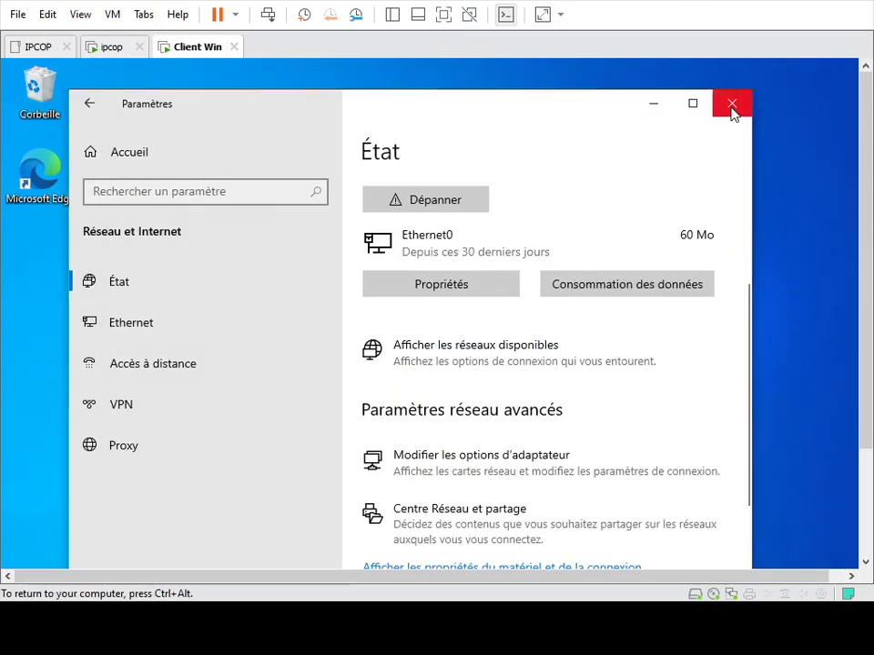
click(732, 106)
- Open Microsoft Edge on the Windows client and go to yahoo.fr to test Internet access
scroll(870, 246, down, 3)
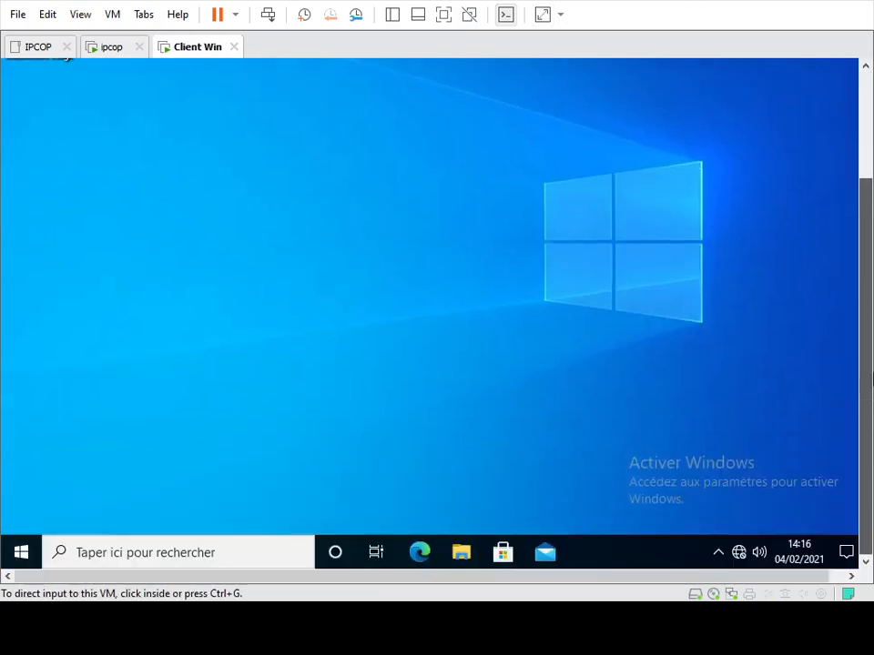
click(418, 554)
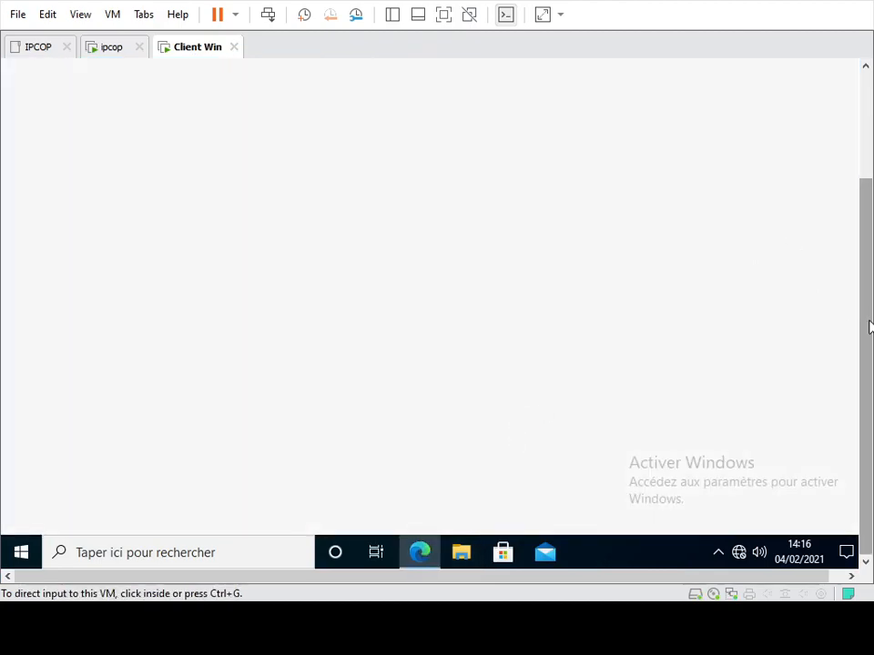
drag(871, 326, 870, 196)
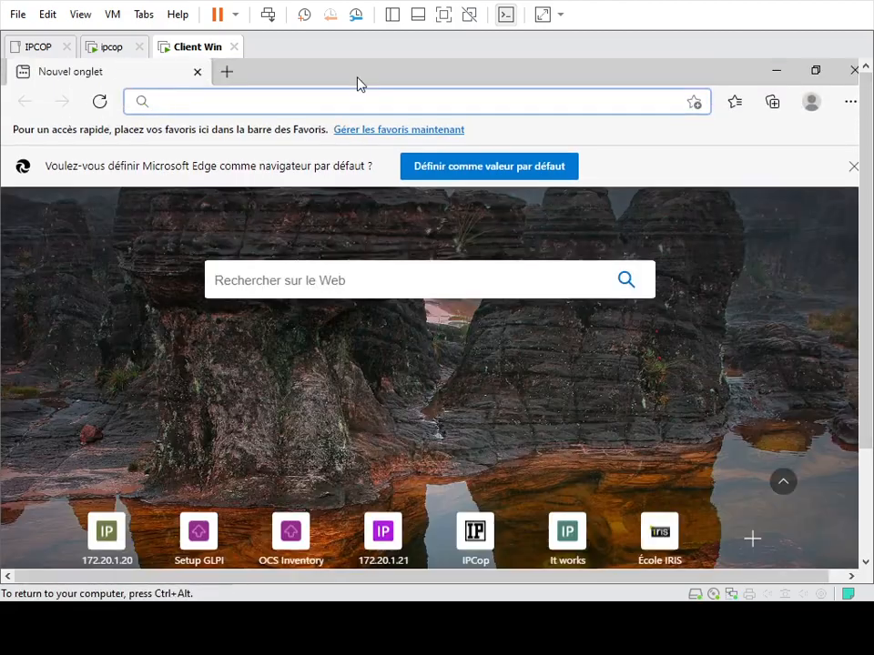
text(yahoo.)
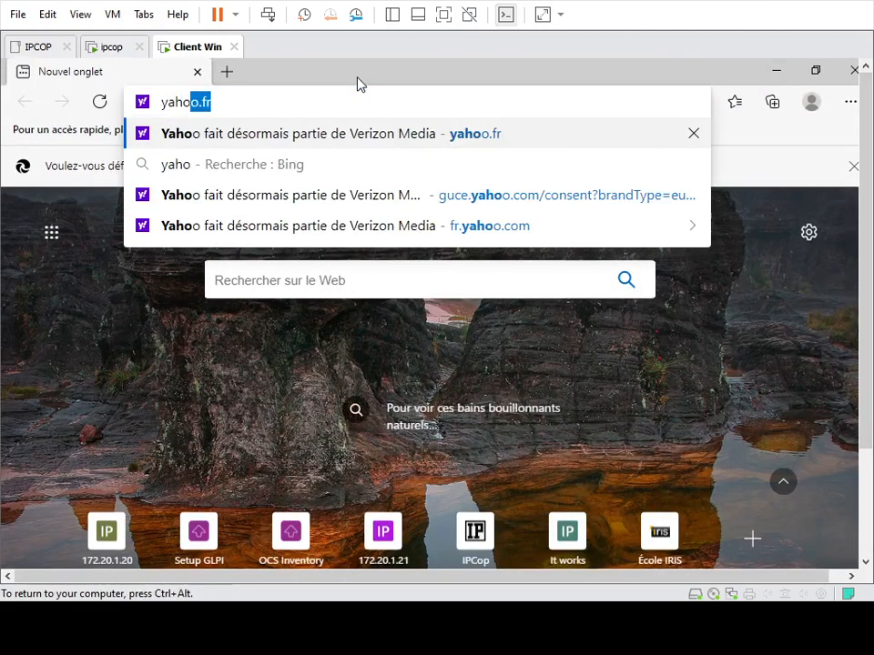
text(fr)
key(Return)
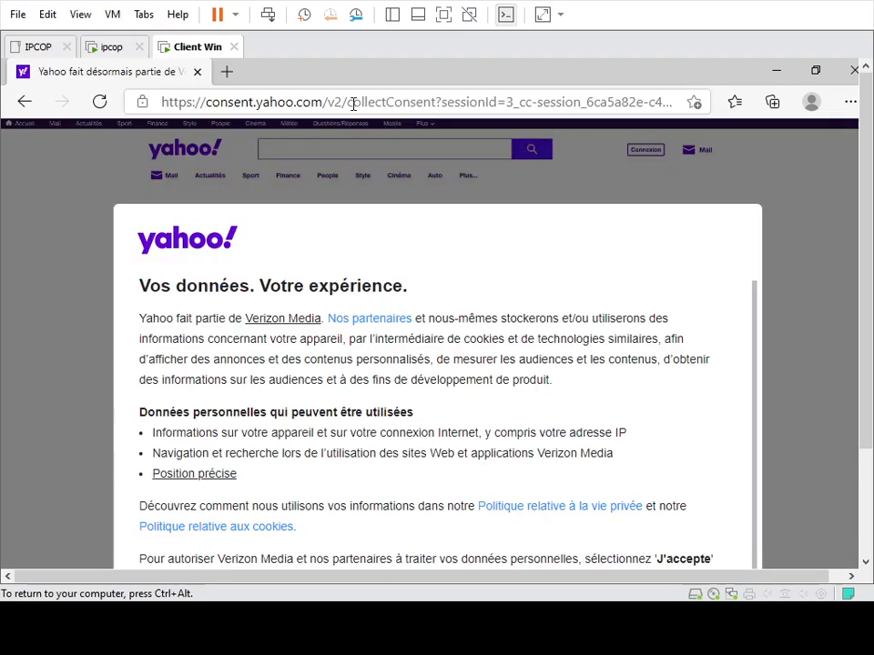
- Accept Yahoo's data consent notice and view the head of the Yahoo France home page
drag(866, 207, 871, 337)
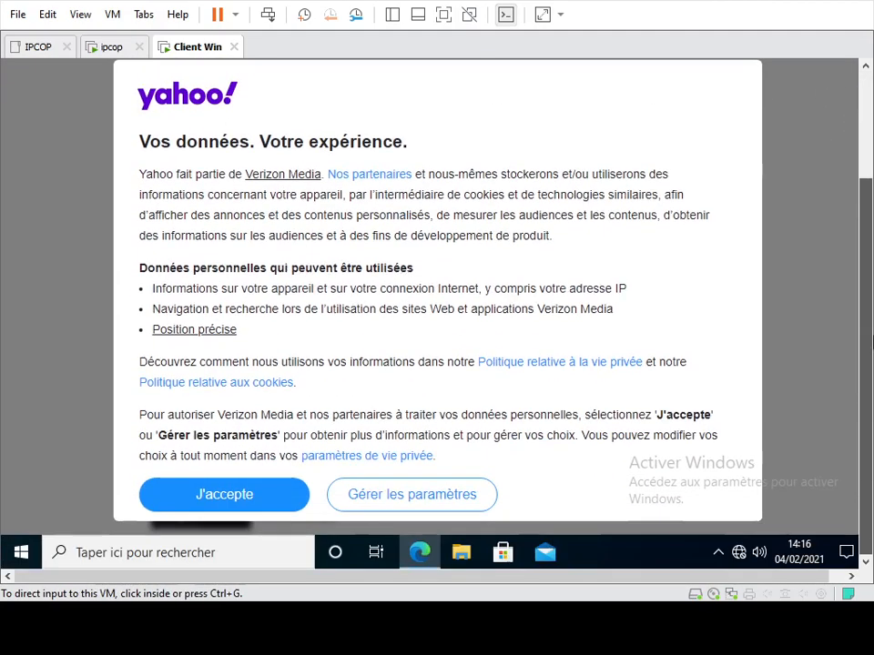
click(216, 504)
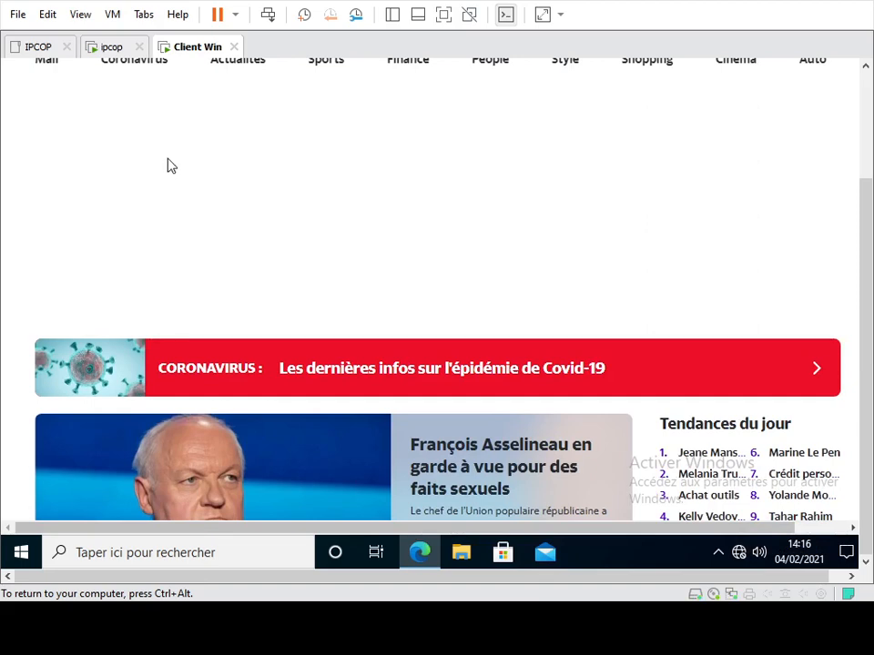
key(ctrl+alt)
drag(866, 274, 871, 165)
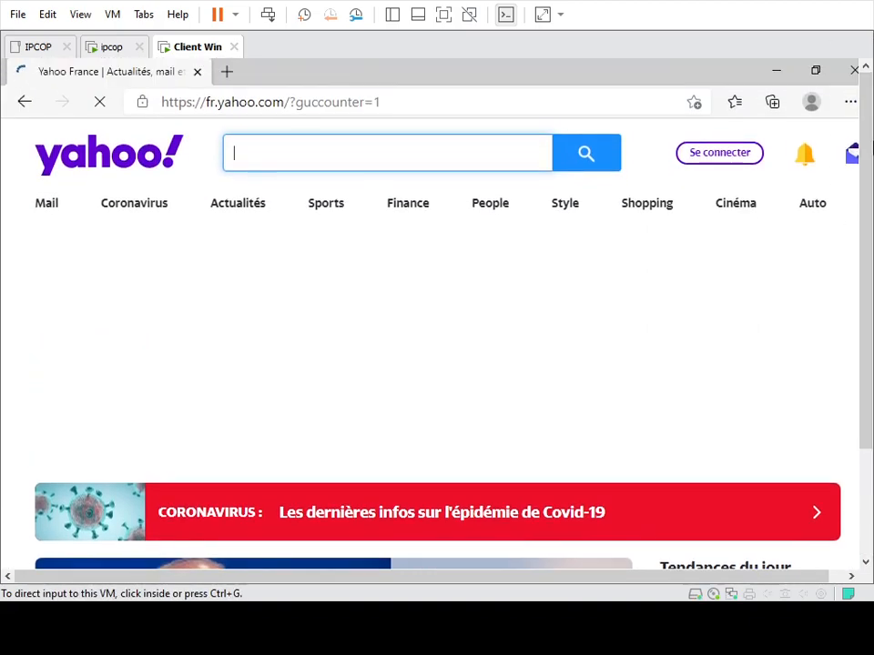
click(353, 136)
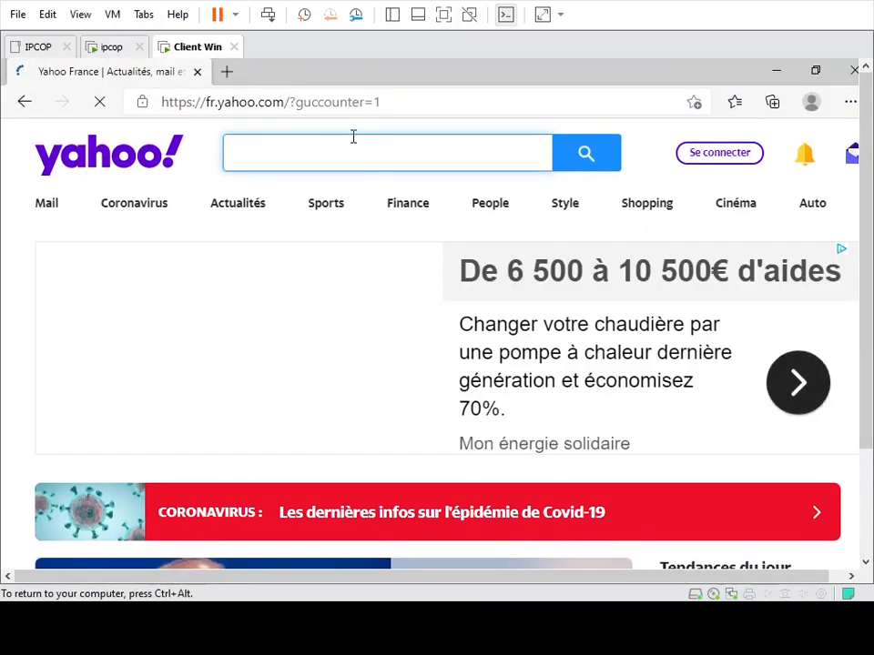
click(441, 104)
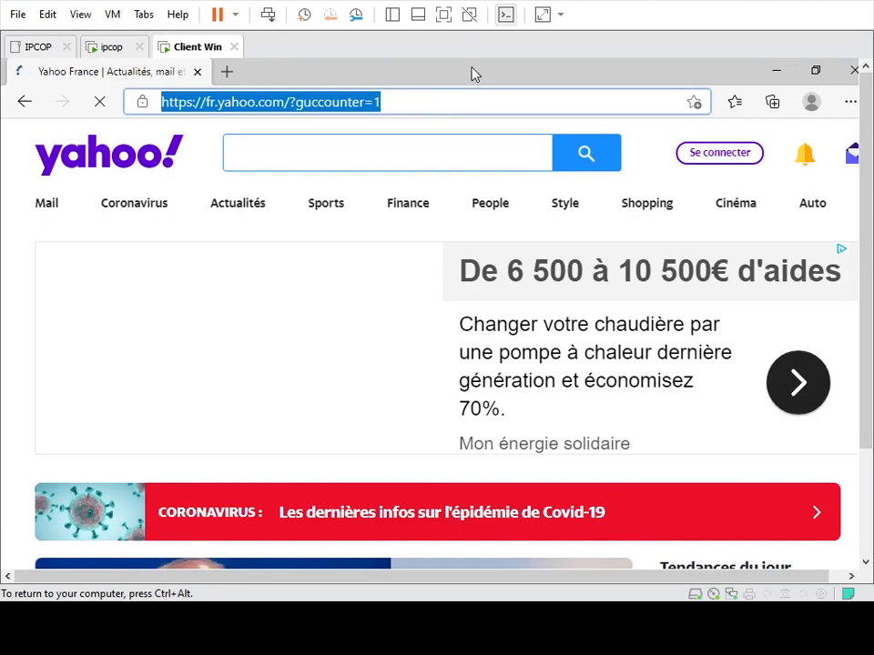
text(htt)
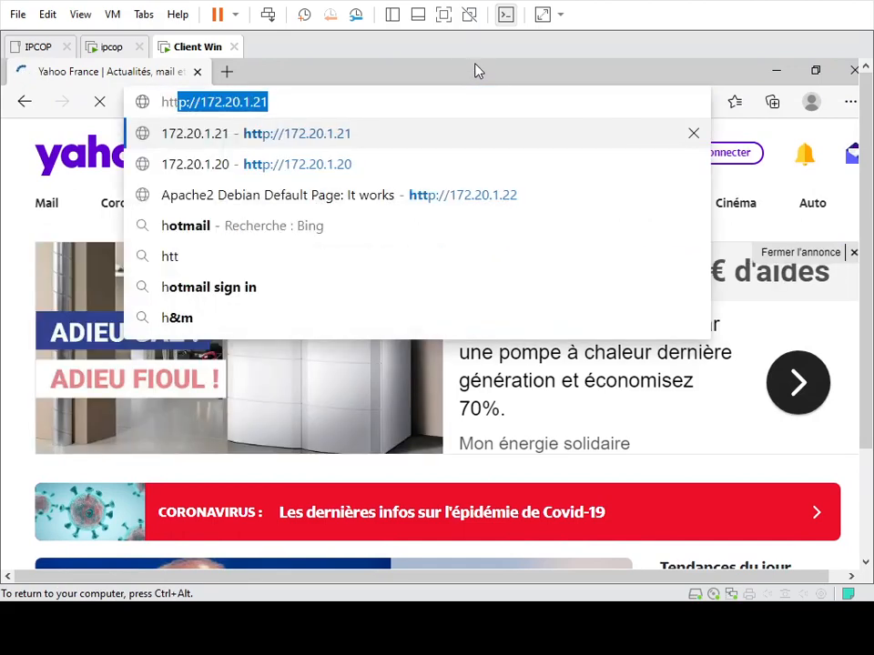
text(ps:)
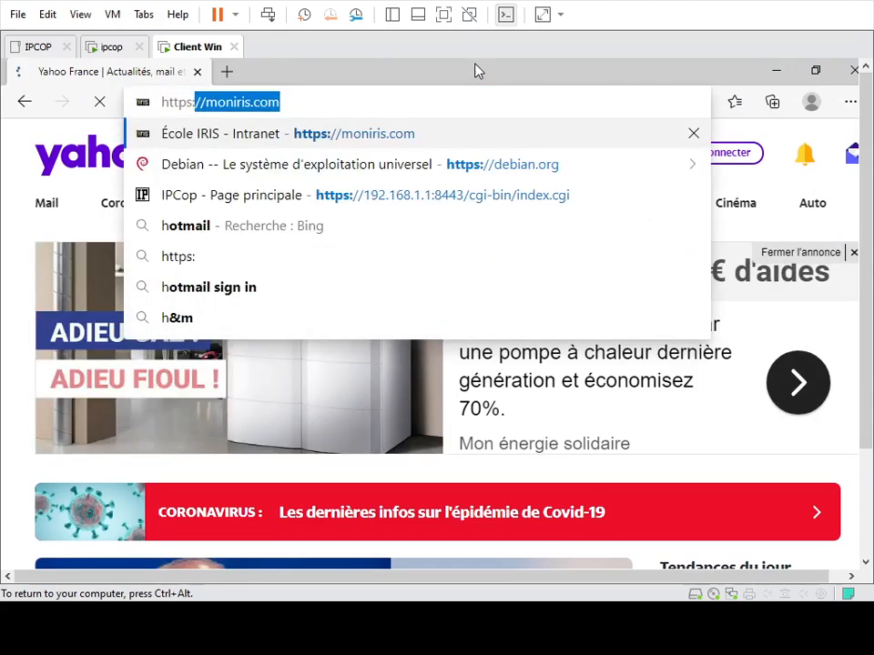
text(//)
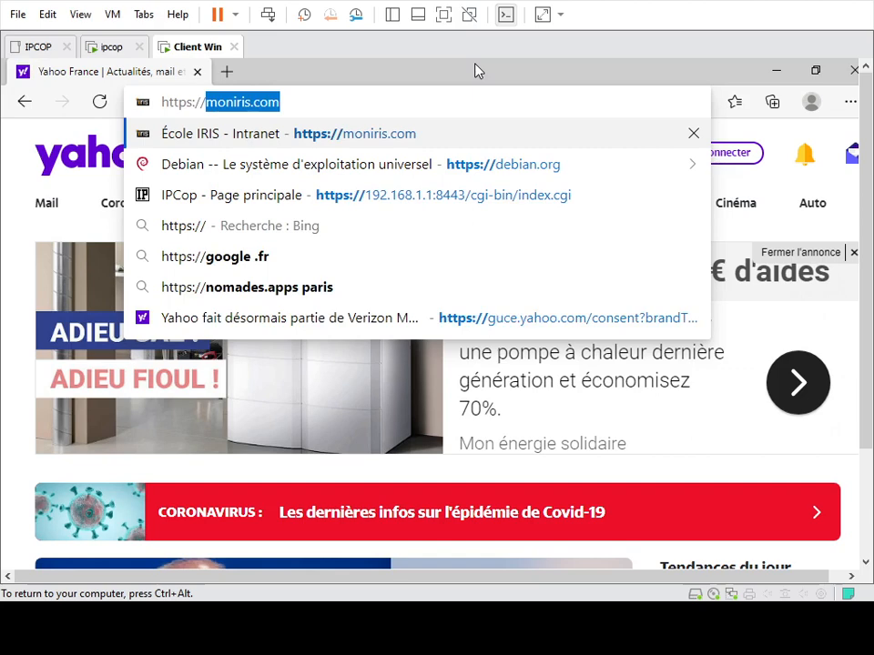
text(192.1)
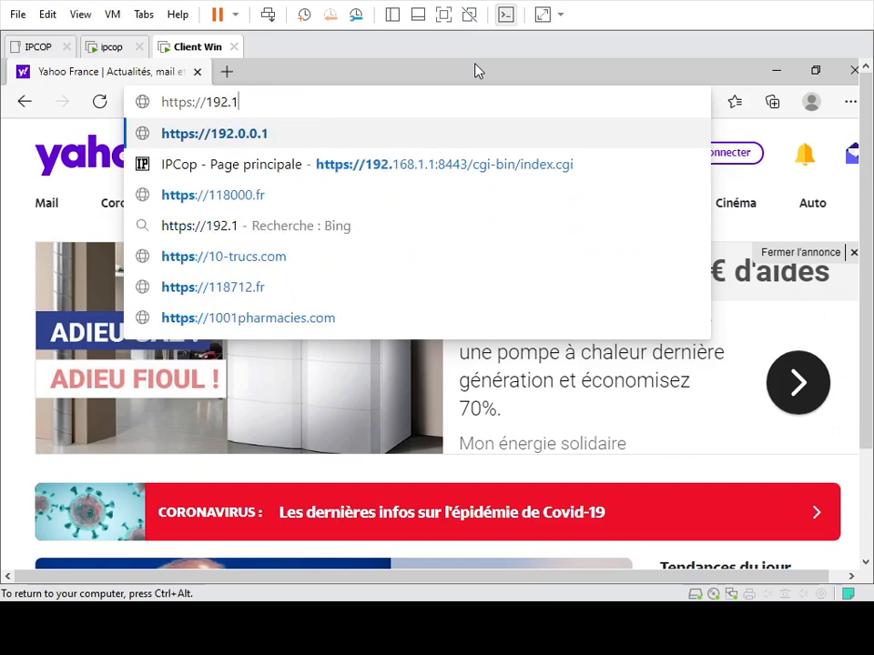
text(68.1.1)
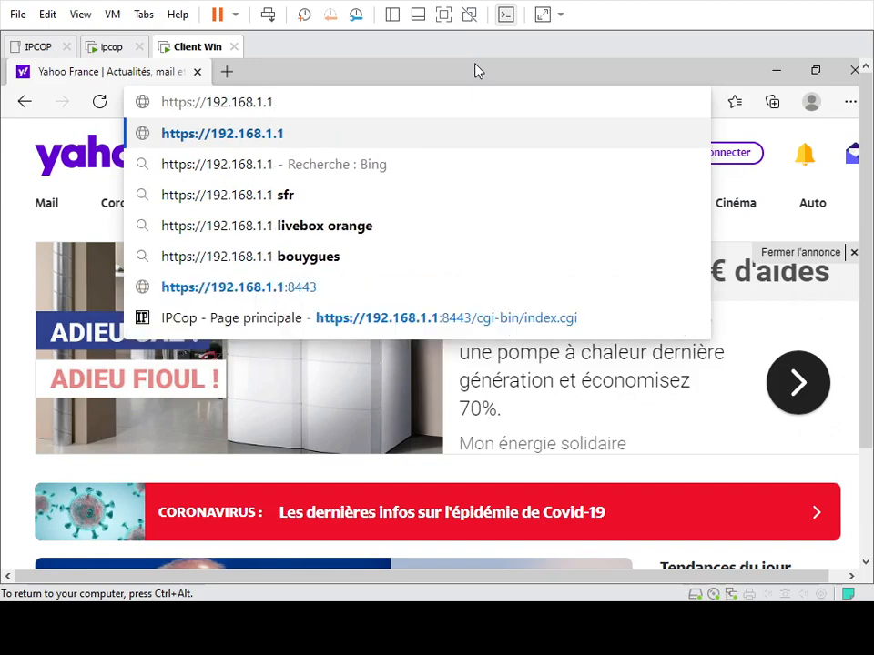
text(:)
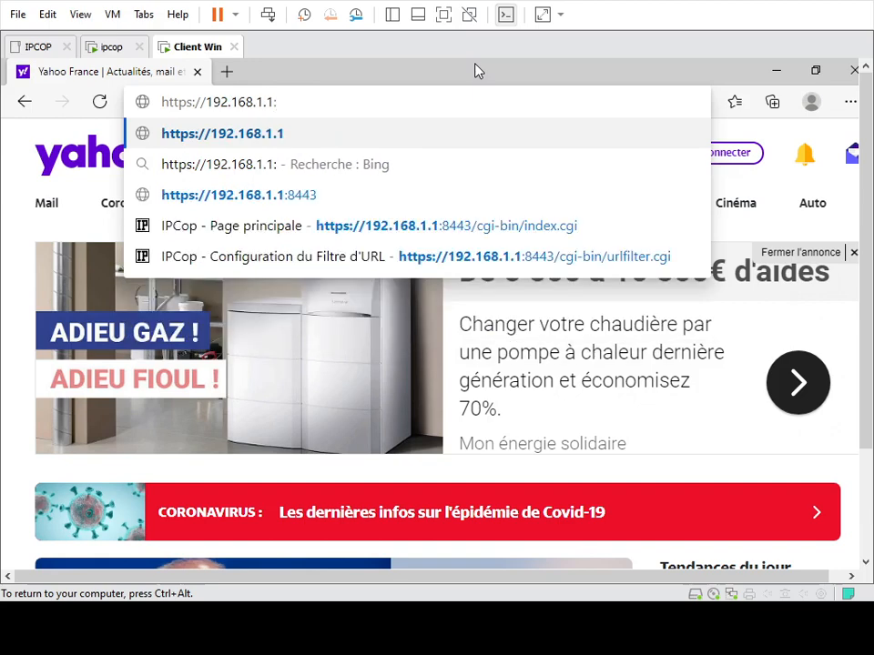
text(8443)
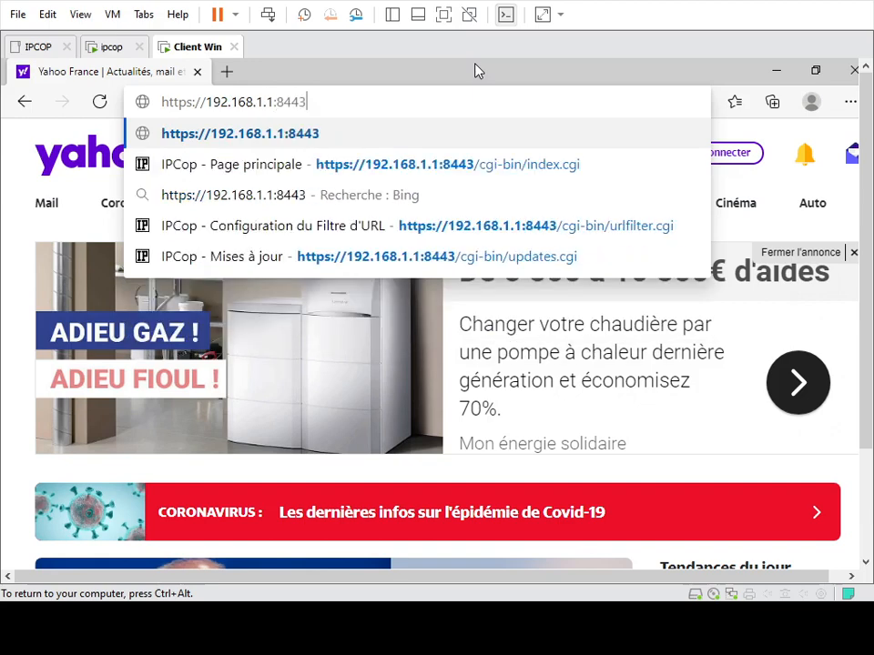
key(Return)
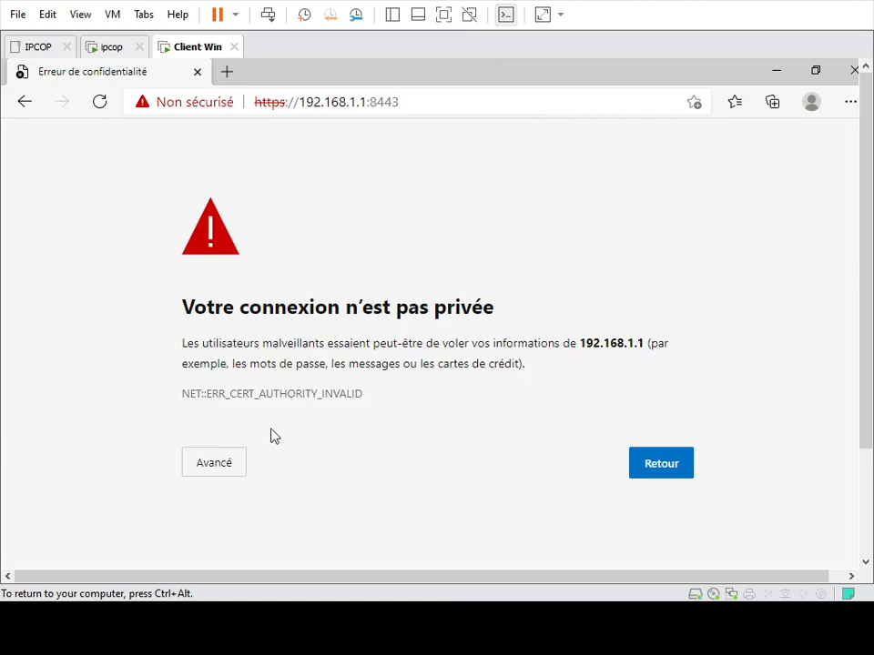
- Show the advanced details of the certificate warning and continue to 192.168.1.1 despite it
click(215, 471)
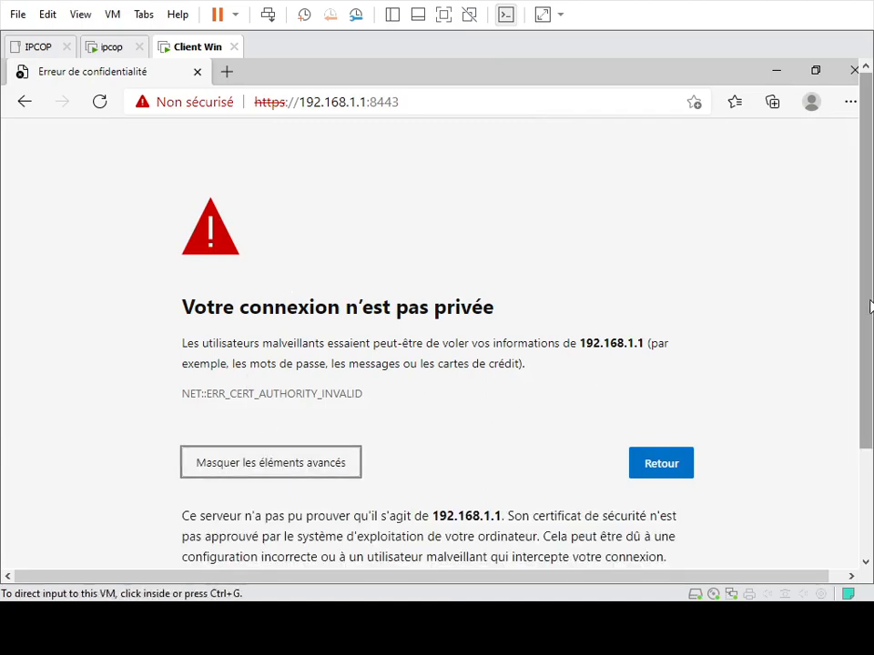
scroll(869, 307, down, 3)
click(262, 462)
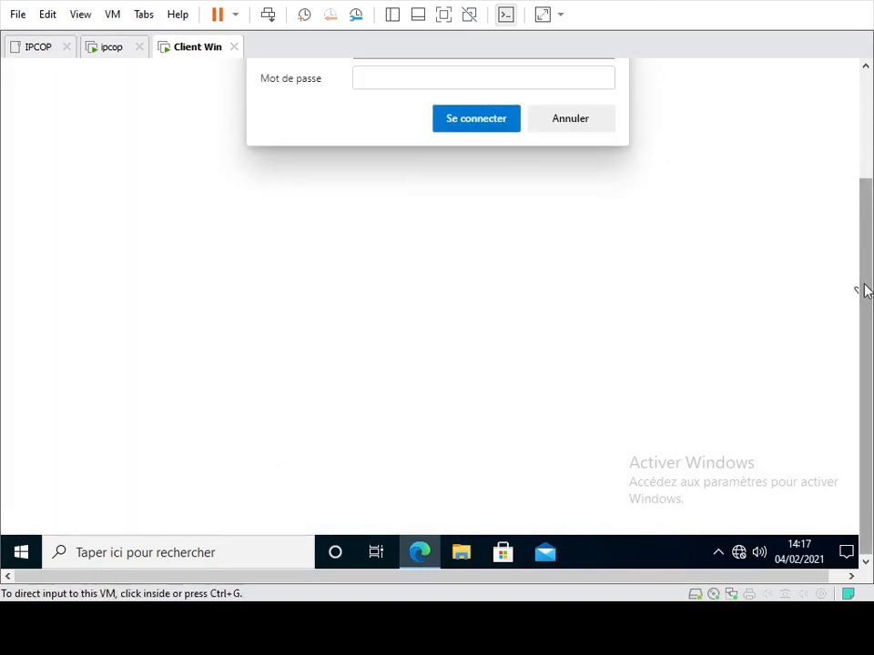
- Sign in to the IPCop web interface as admin, entering the account password
scroll(865, 290, up, 3)
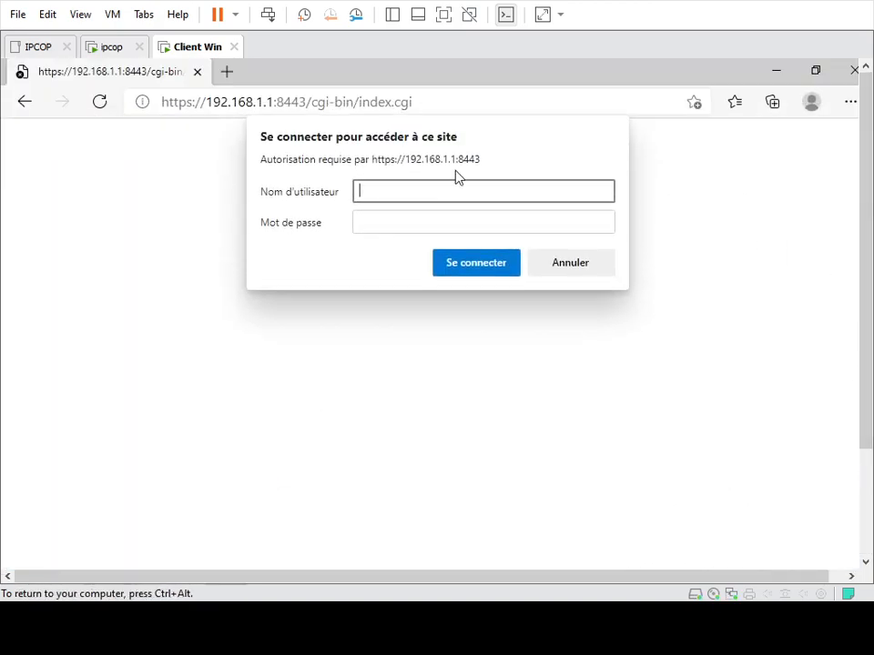
text(admin)
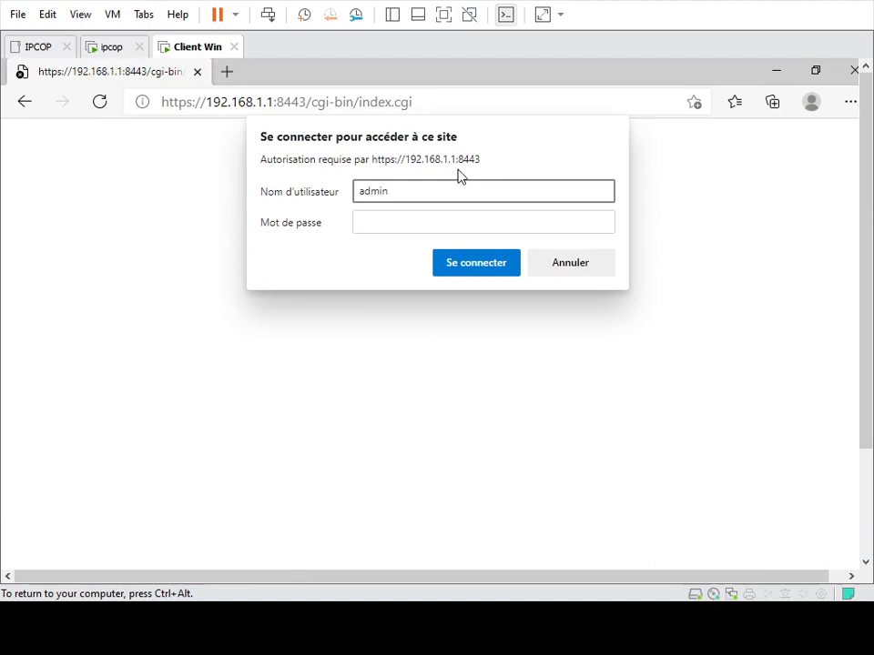
key(Tab)
text(•••)
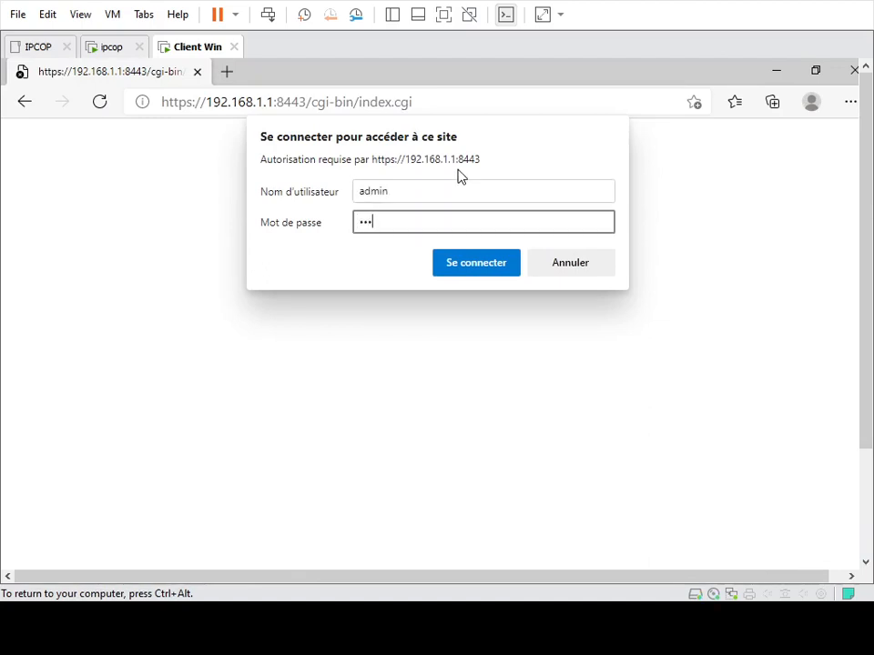
text(•••••)
key(Return)
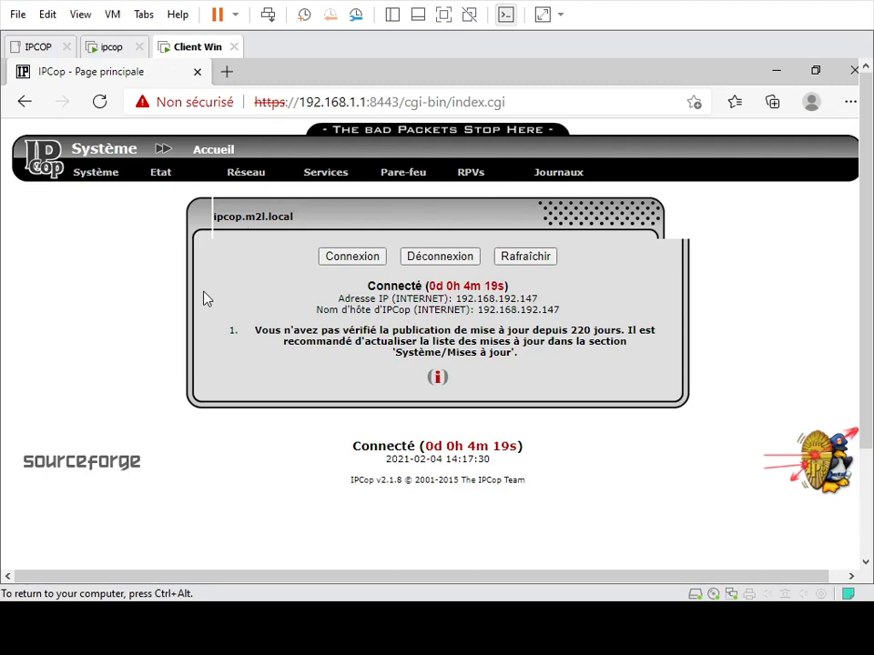
- Switch to the ipcop machine and run ifconfig again to check its lan-1 and wan-1 interface addresses
click(99, 47)
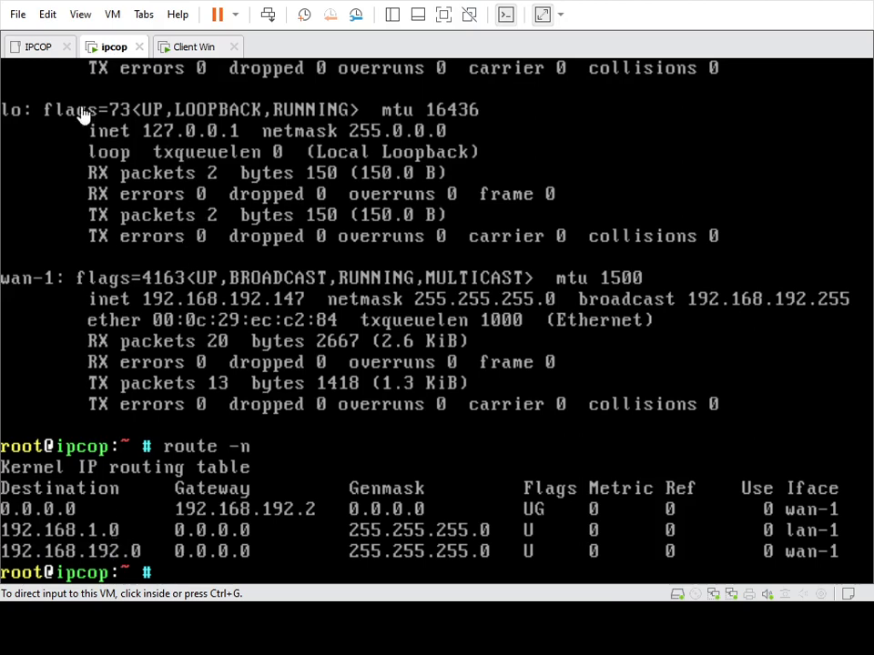
click(328, 313)
key(Up)
key(Up)
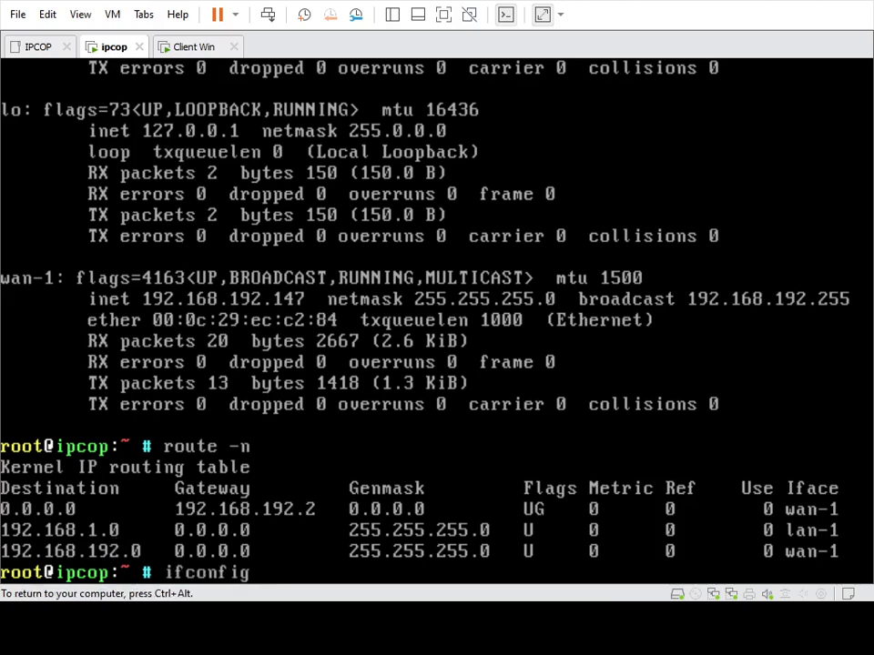
key(Return)
key(ctrl+alt)
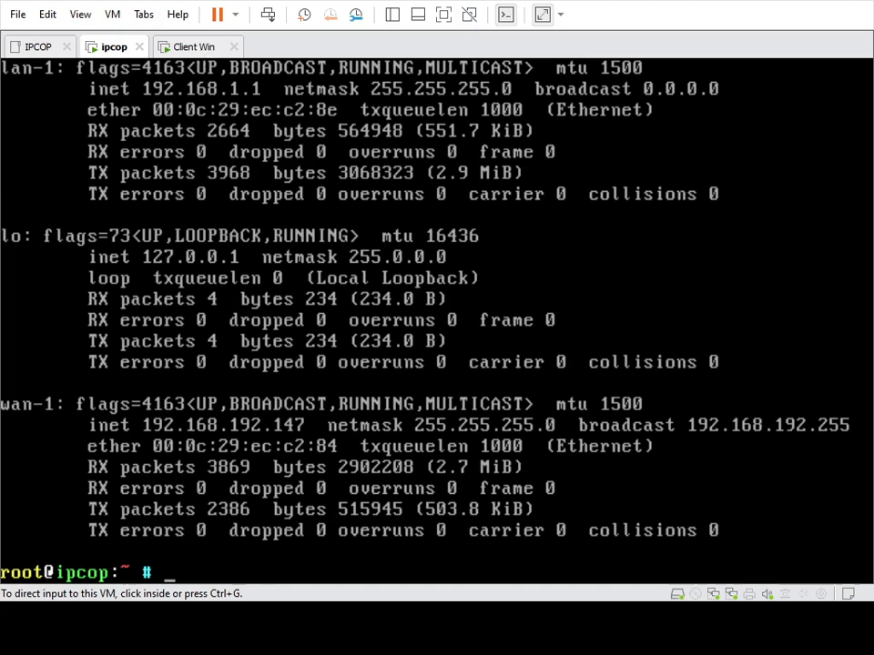
- Glance at the IPCop home page on the Windows client, and list the ipcop machine's network connections with netstat -paunt
click(191, 47)
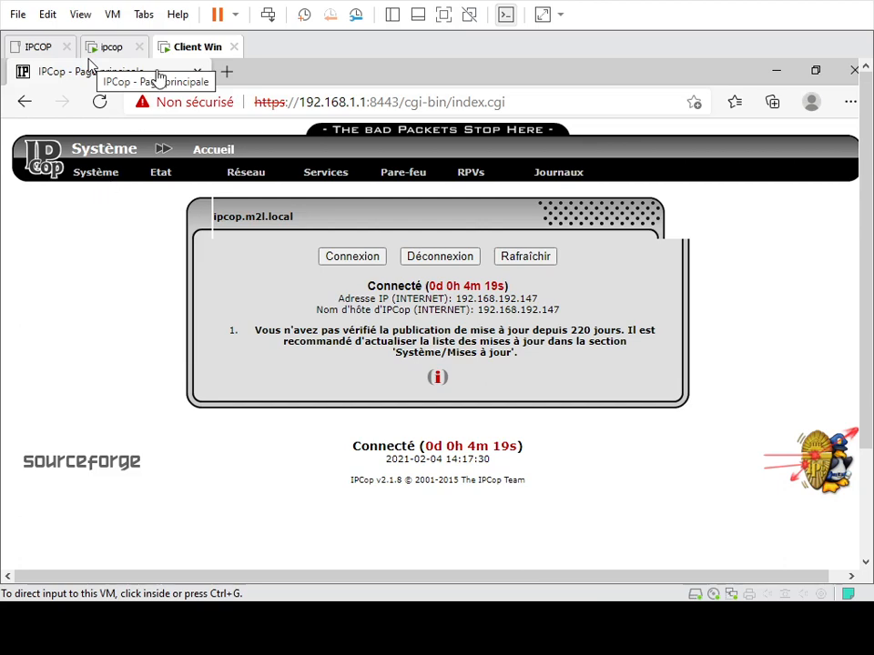
click(111, 46)
click(407, 417)
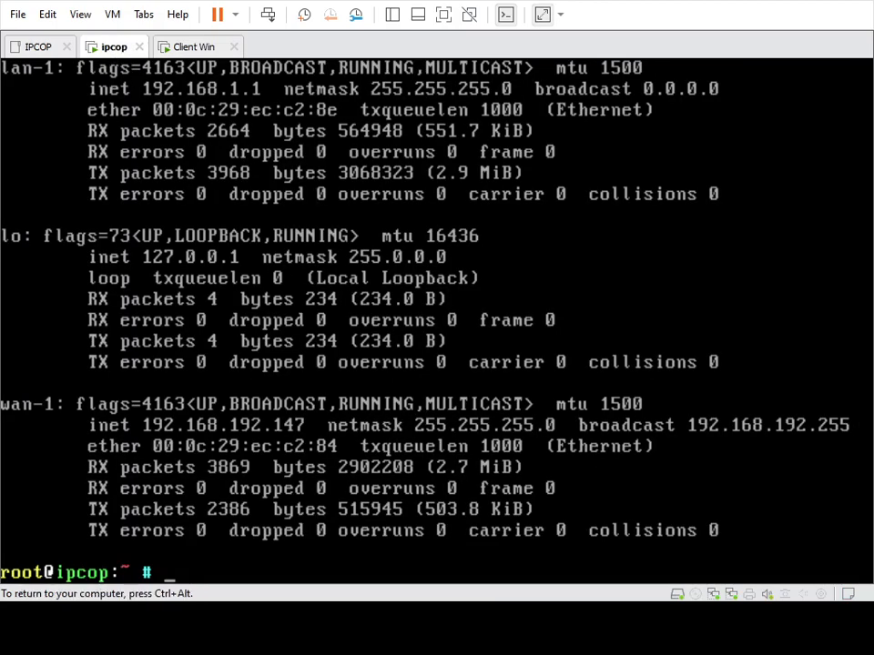
text(netstat)
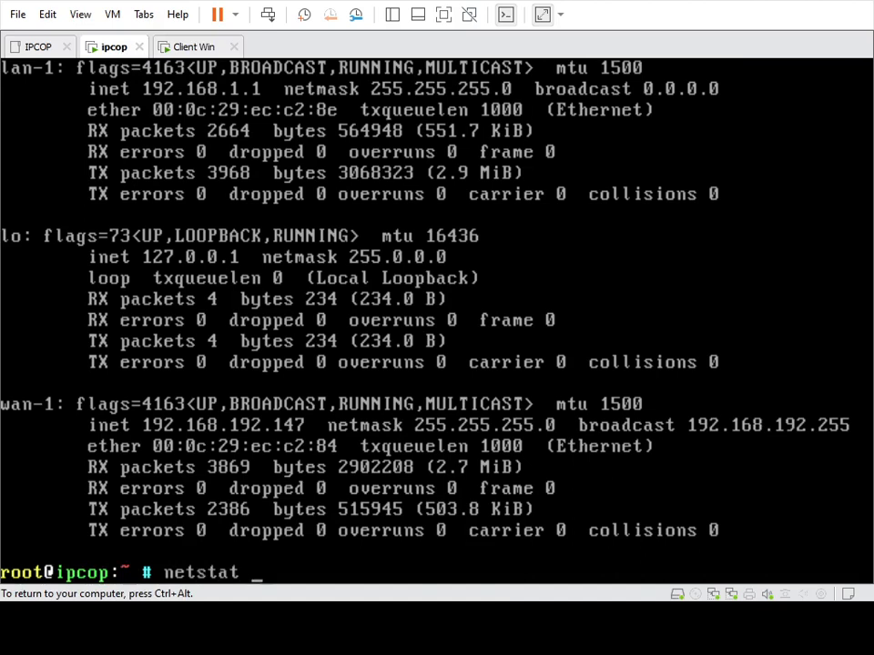
text( -paunt)
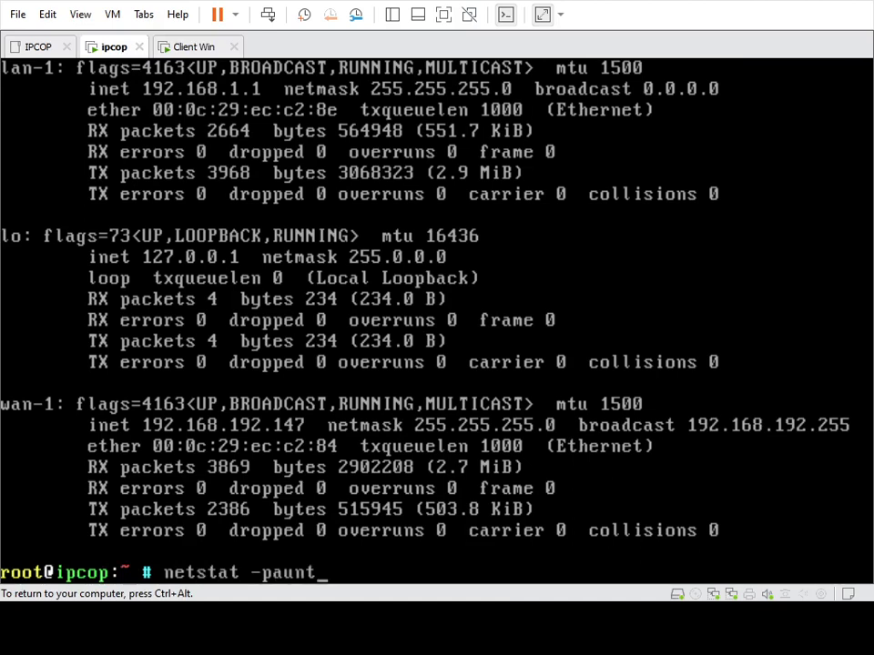
key(Return)
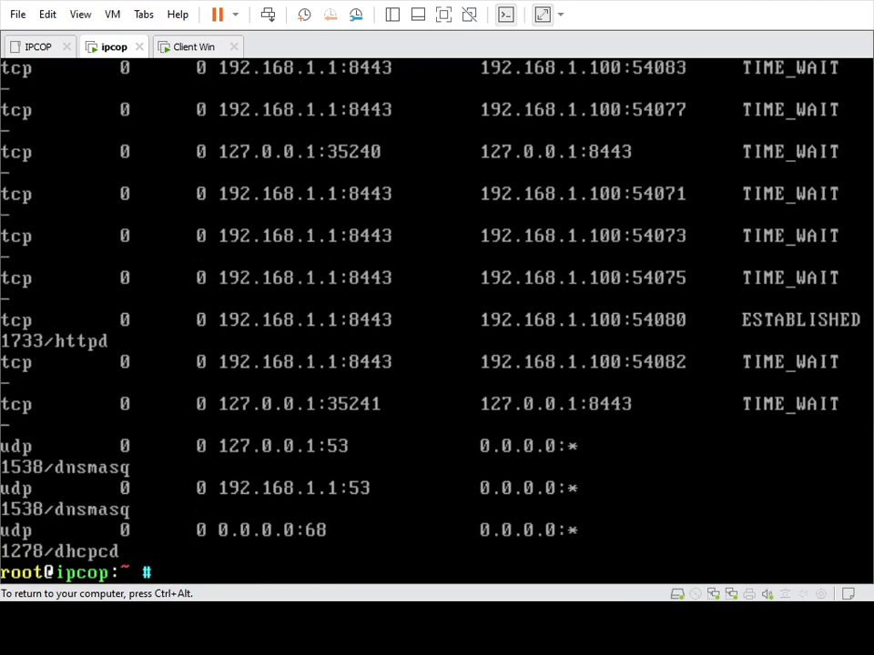
- Filter the ipcop machine's network connections for port 8443 with netstat -paunt | grep 8443
key(Up)
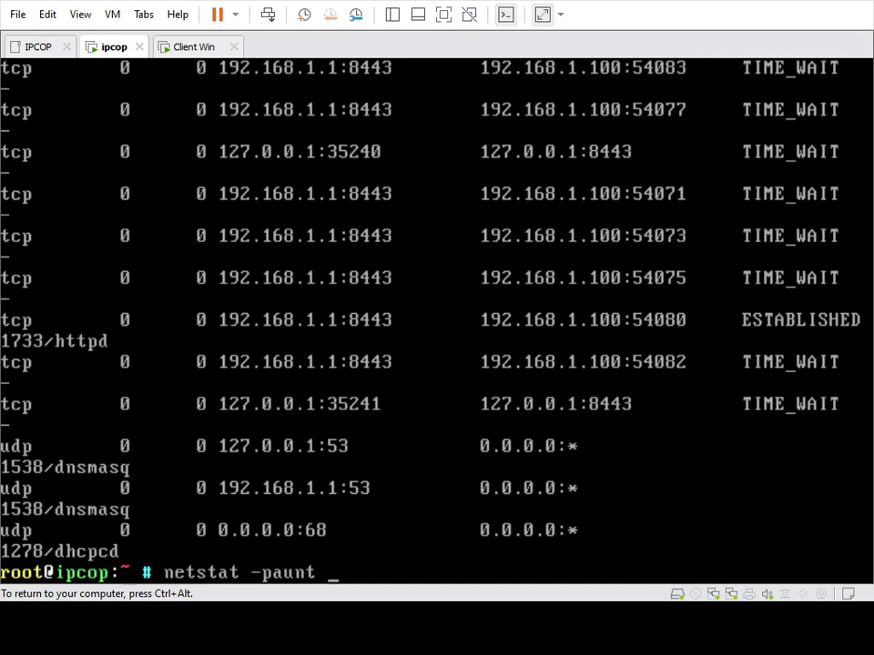
key(ctrl+alt)
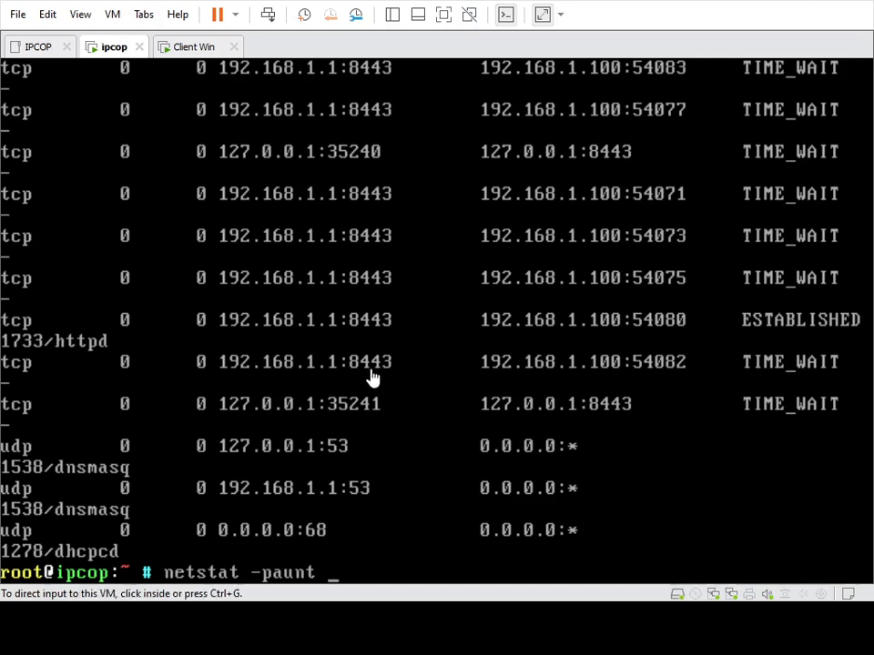
click(480, 445)
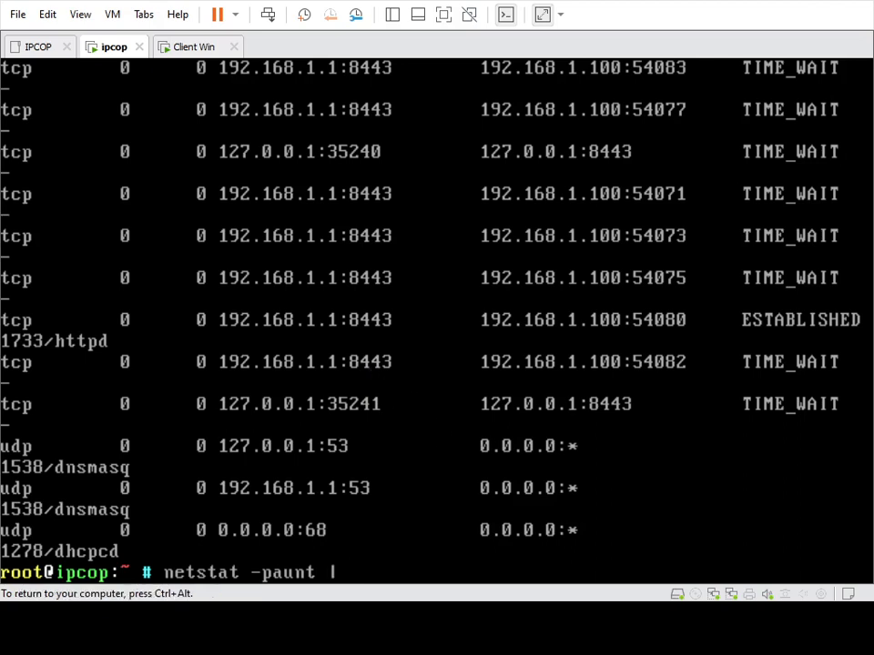
text(| grep 8443)
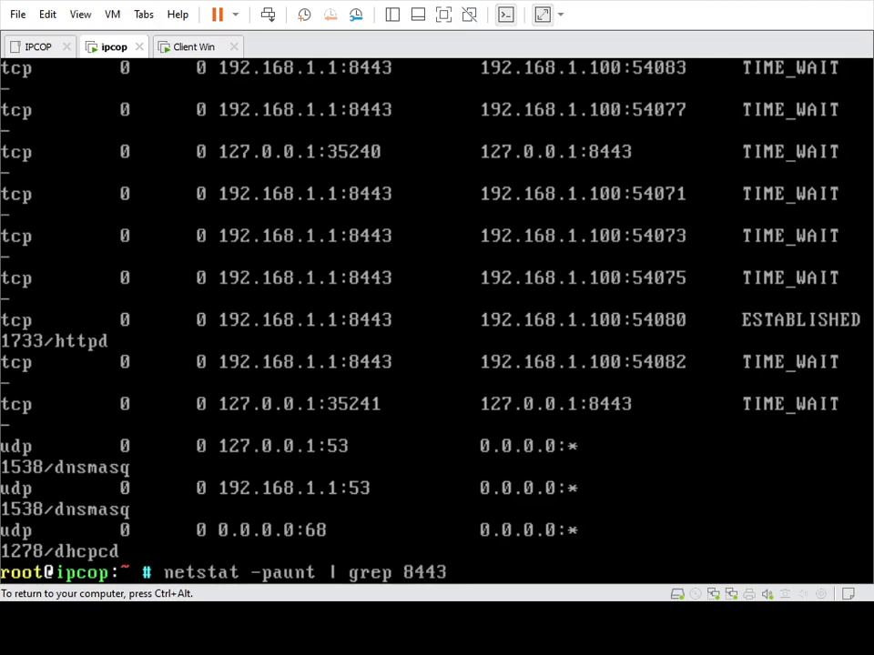
key(Return)
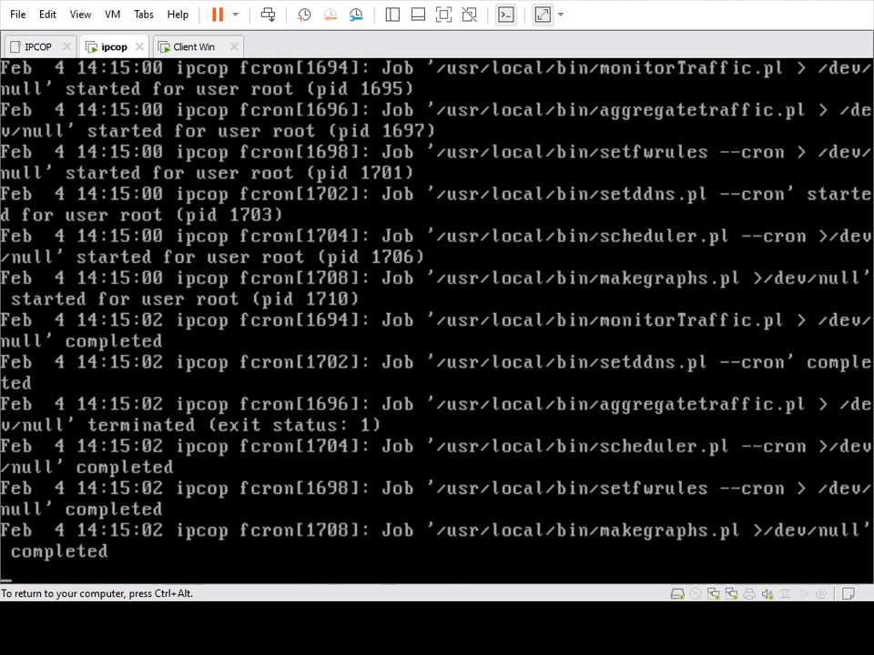
- Try to interrupt the fcron log display on the ipcop console and get back to the shell prompt, including with quit
key(ctrl+c)
key(ctrl+c)
key(ctrl+x)
key(BackSpace)
key(Return)
key(Return)
key(Return)
key(Return)
key(Return)
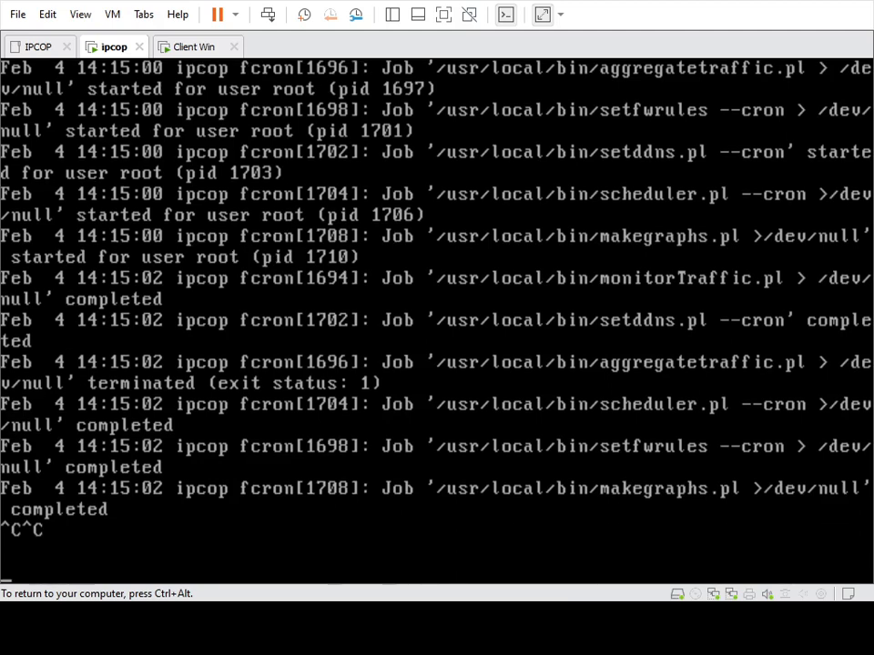
text(quit)
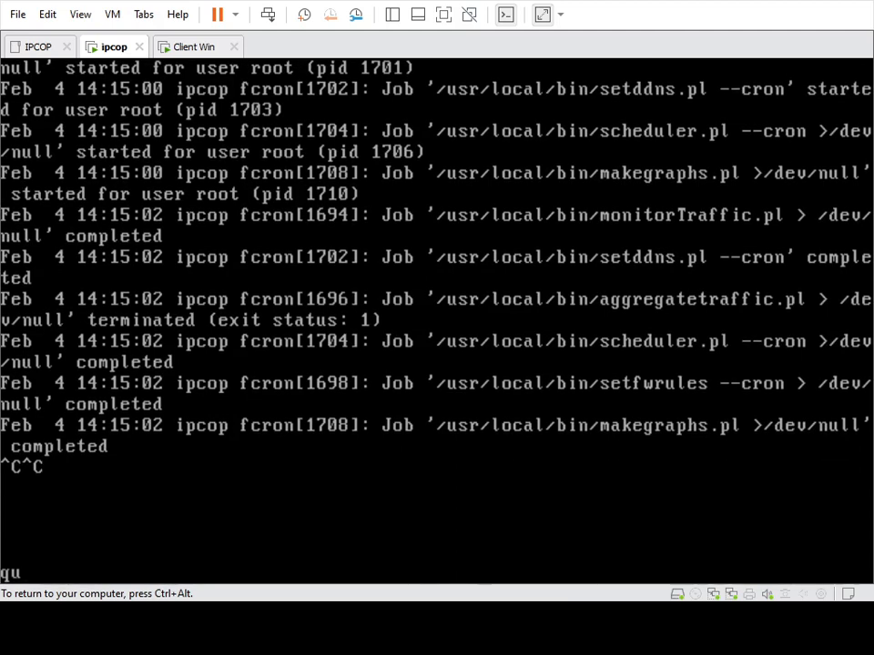
key(Return)
key(ctrl+c)
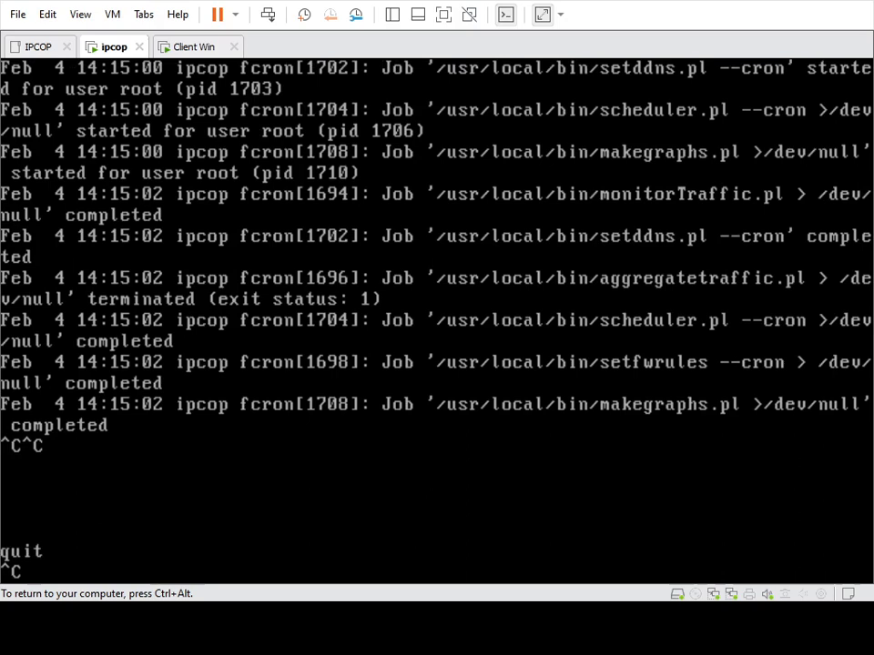
key(ctrl+alt)
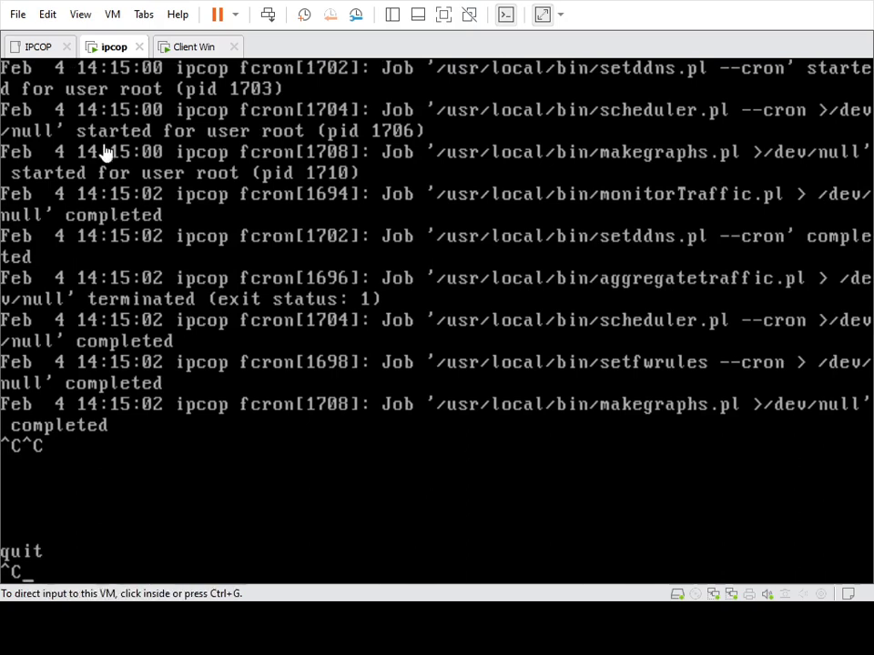
click(179, 45)
click(86, 43)
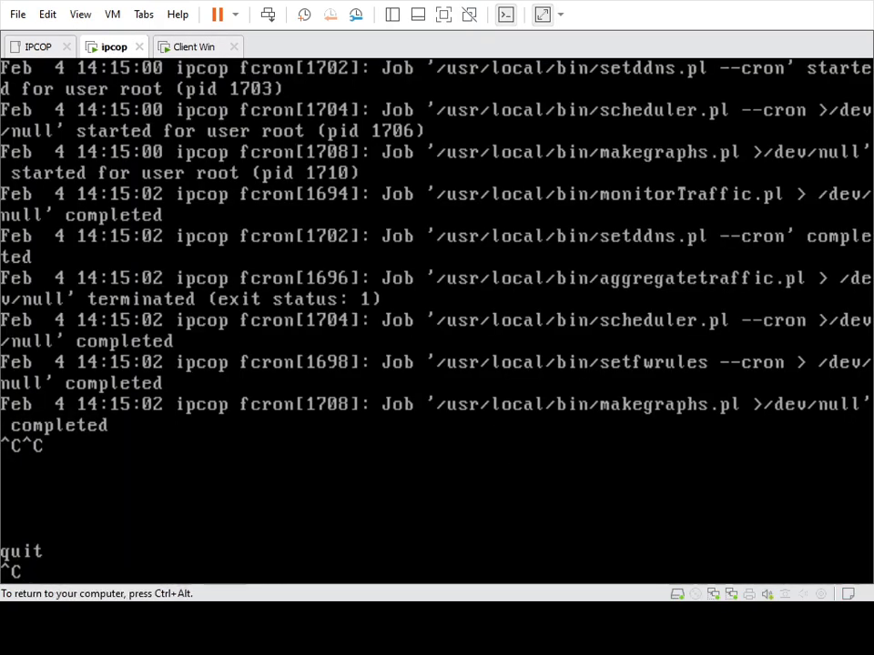
text(3)
key(Return)
key(Return)
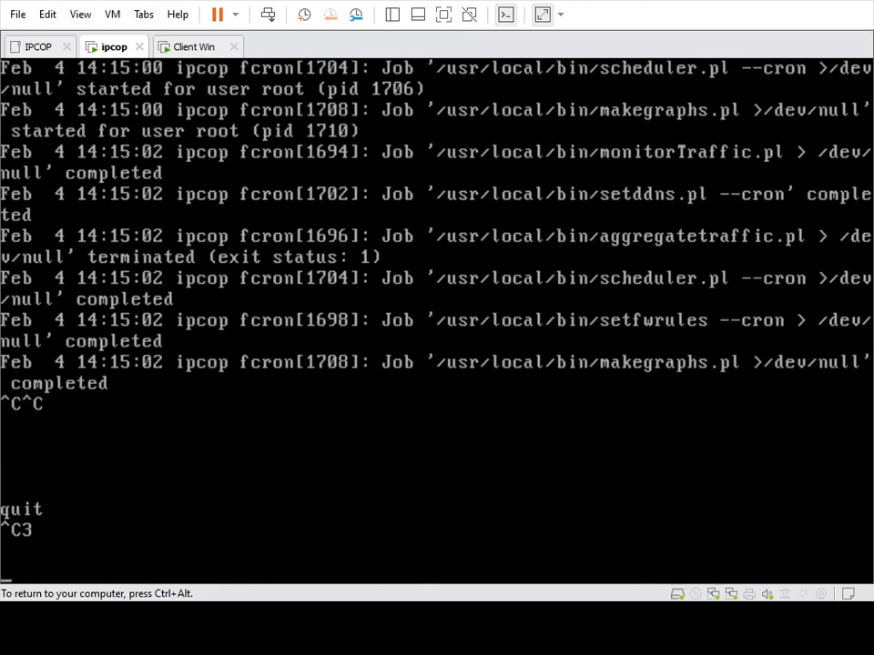
key(ctrl+alt)
click(537, 482)
key(ctrl+c)
key(ctrl+c)
key(ctrl+alt)
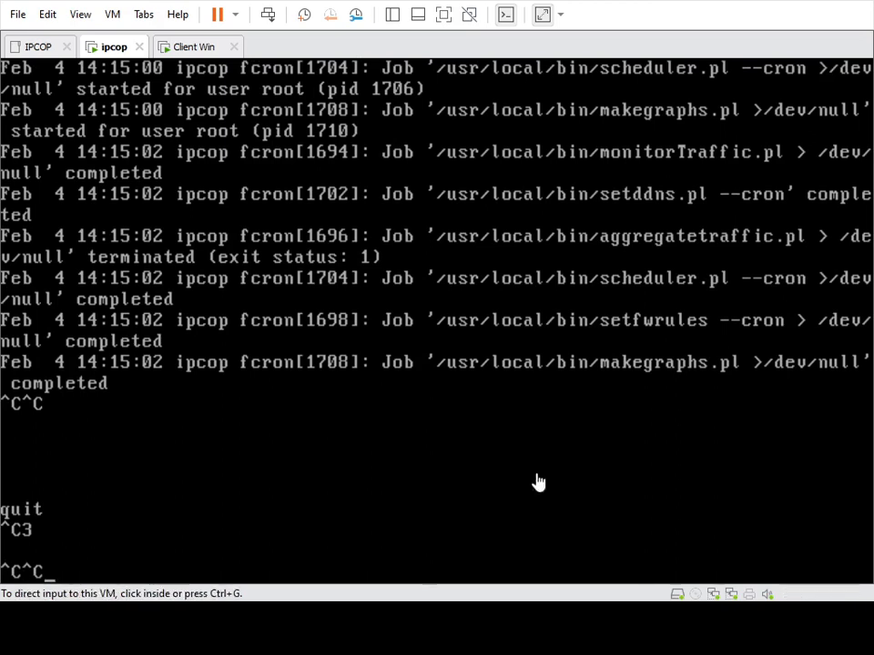
- Close the ipcop machine, restart it from the IPCOP folder and boot the standard IPCop entry
click(140, 47)
click(408, 330)
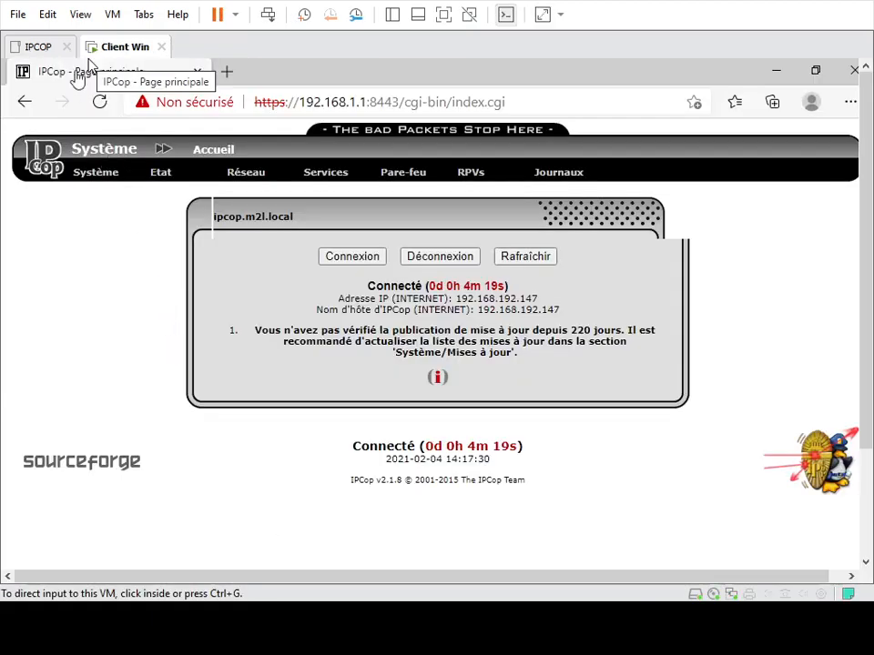
click(36, 46)
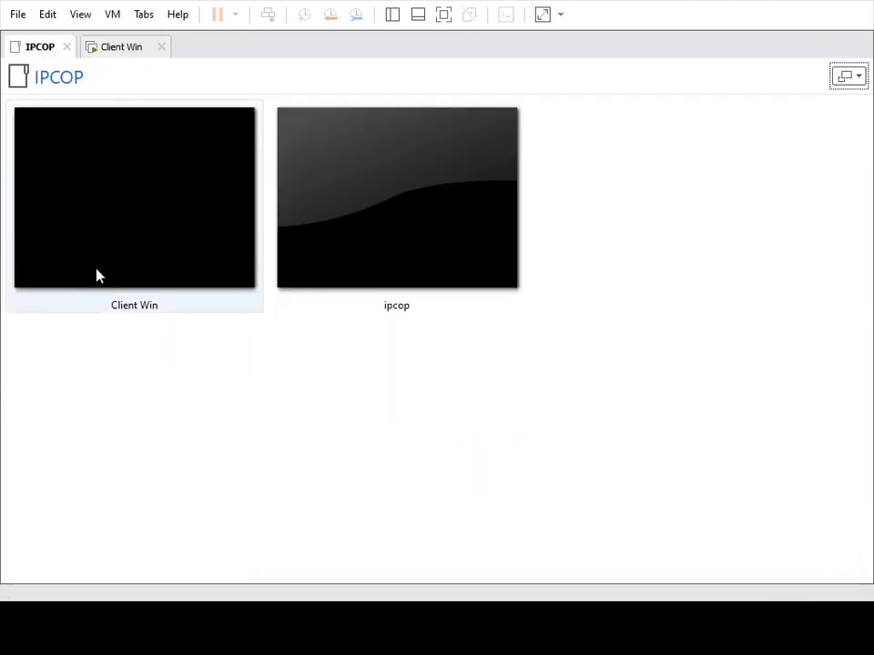
click(365, 239)
double_click(367, 229)
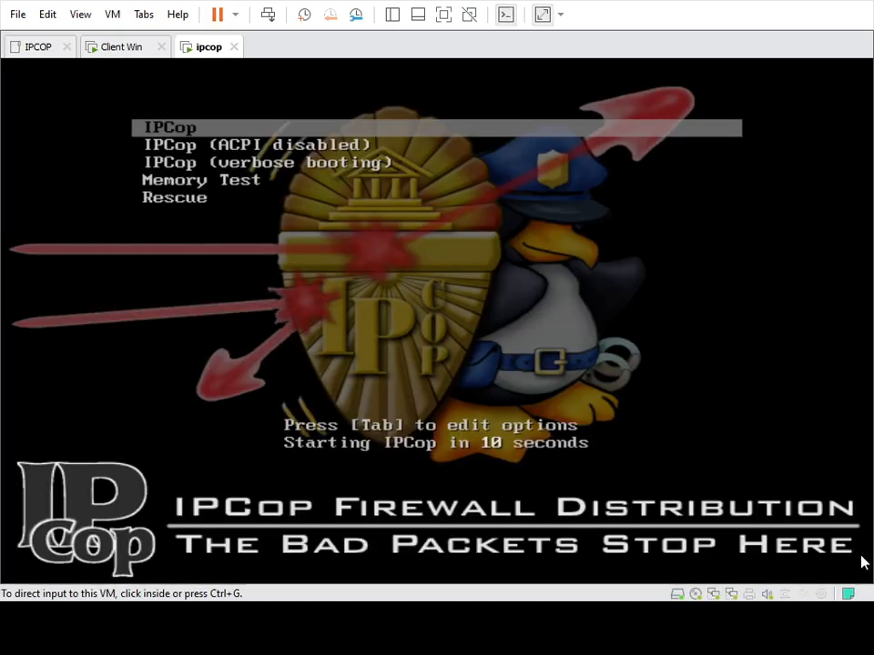
click(380, 155)
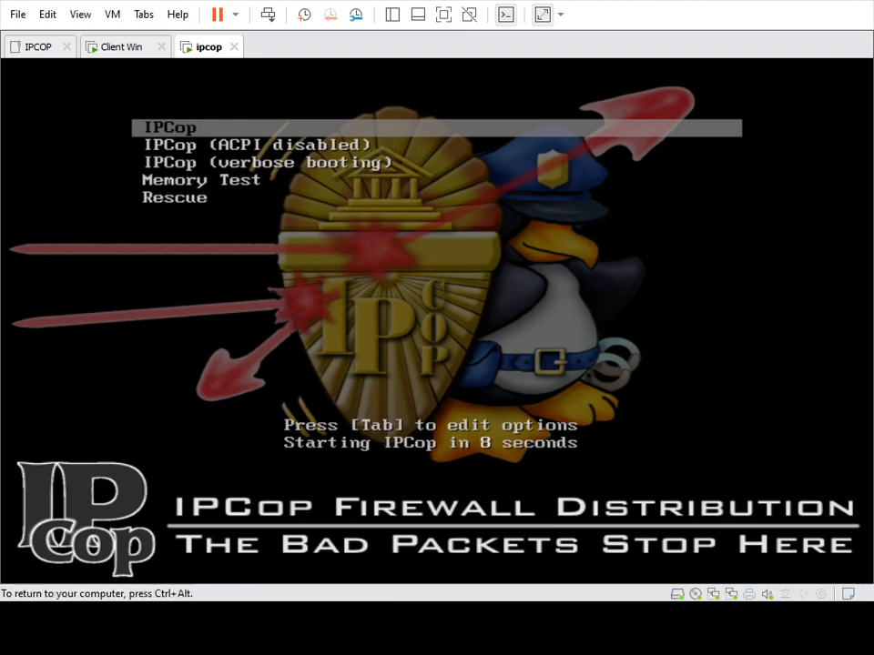
key(Return)
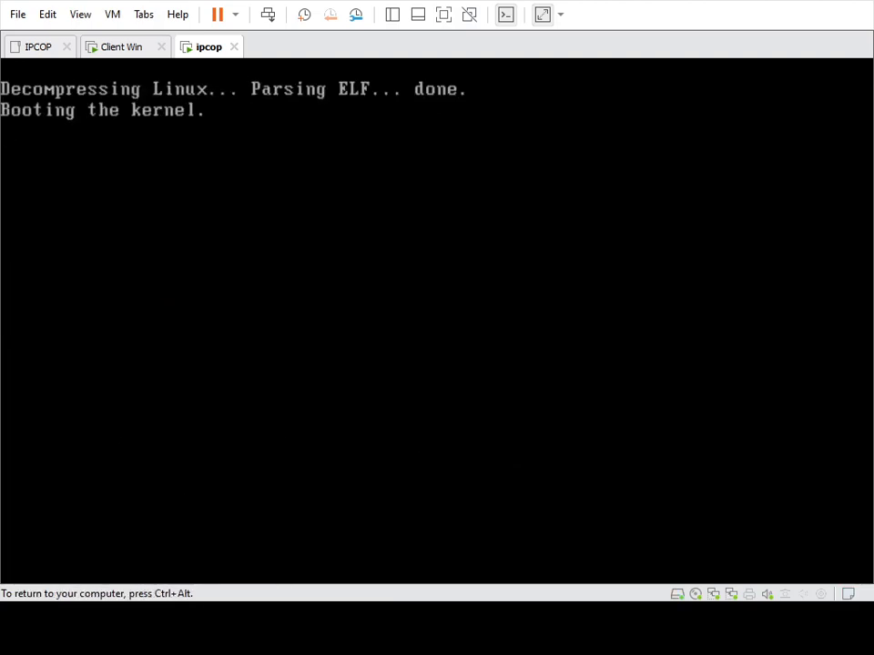
- Log in to the ipcop console as root with the account password, and clear the screen
key(ctrl+alt)
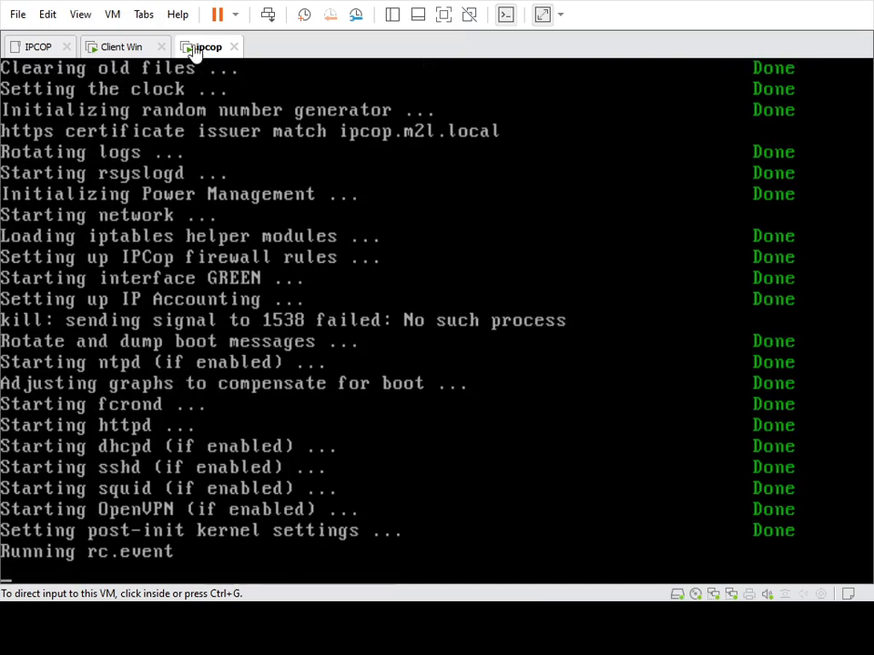
click(250, 208)
text(root)
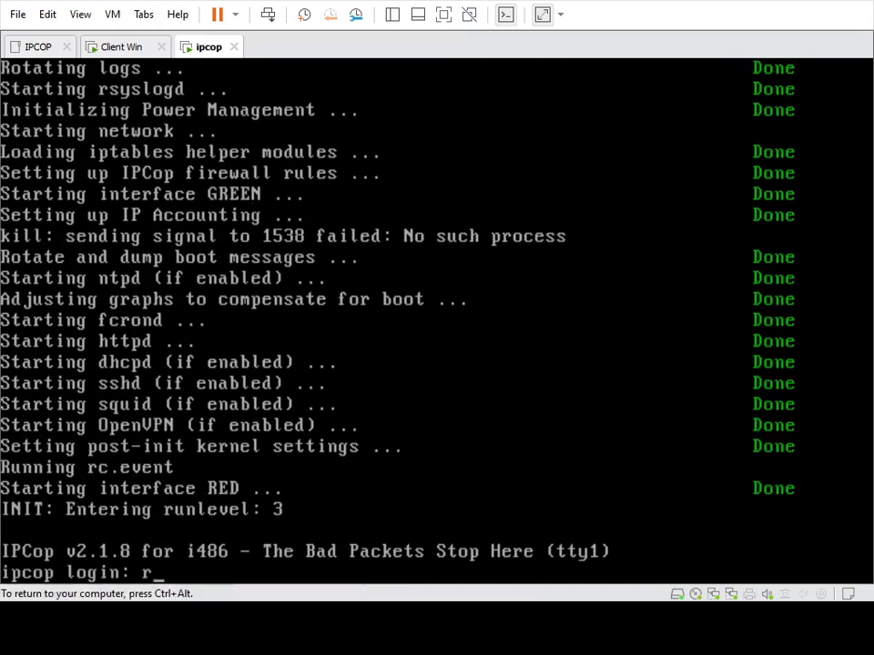
key(Return)
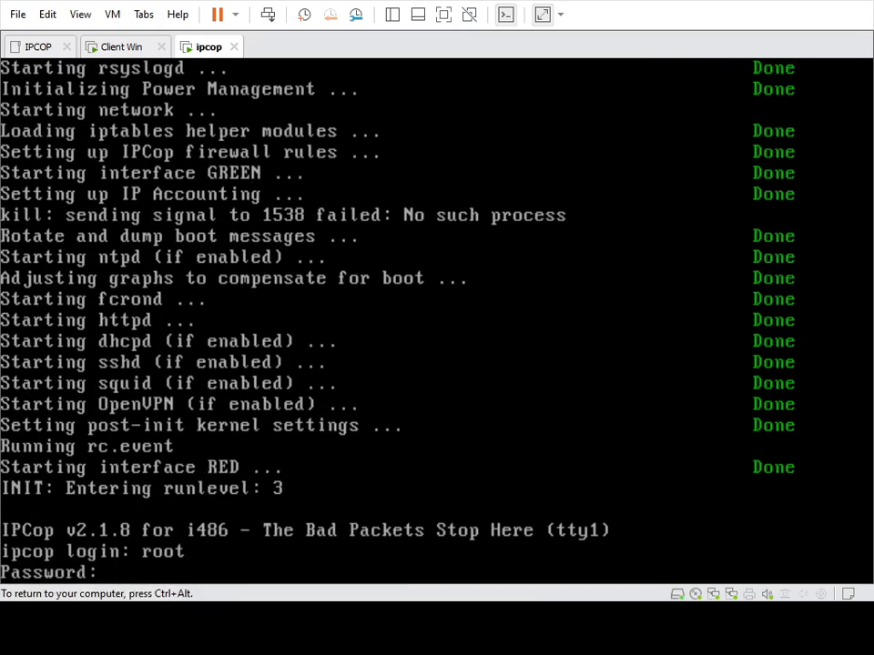
key(Return)
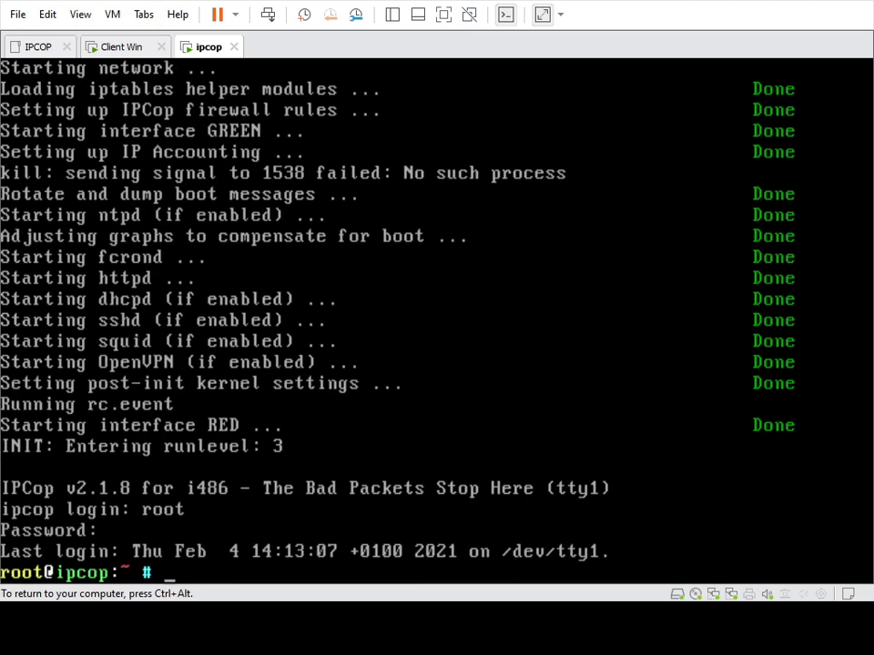
text(clear)
key(Return)
key(Up)
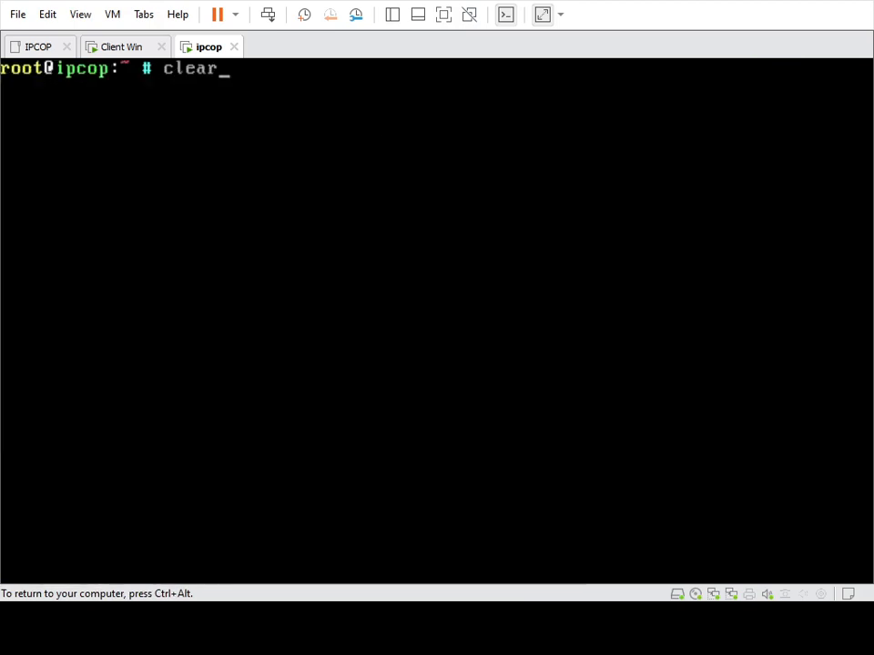
key(Return)
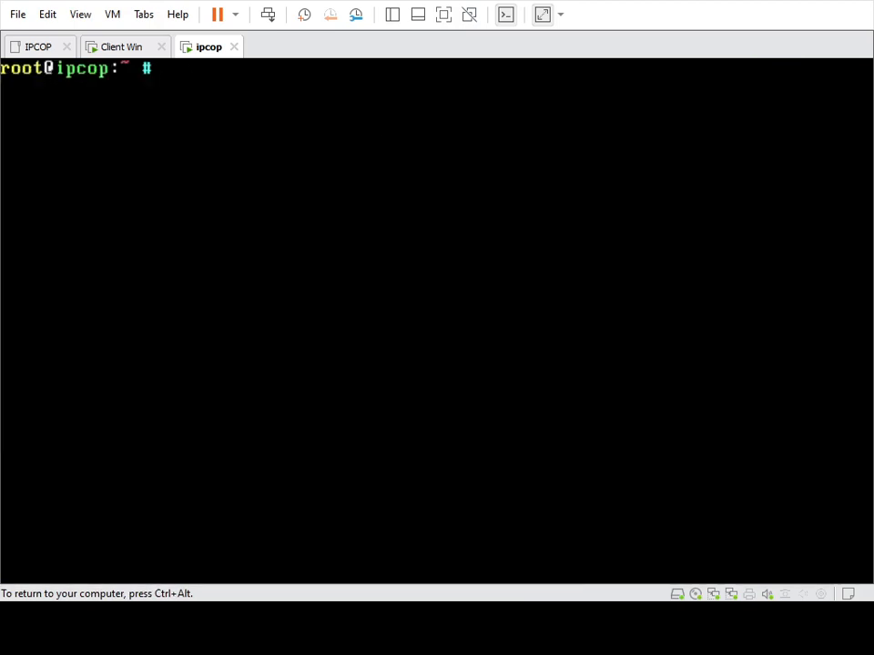
- Reload the IPCop home page on the Windows client and open the Serveur mandataire (proxy) service settings
key(ctrl+alt)
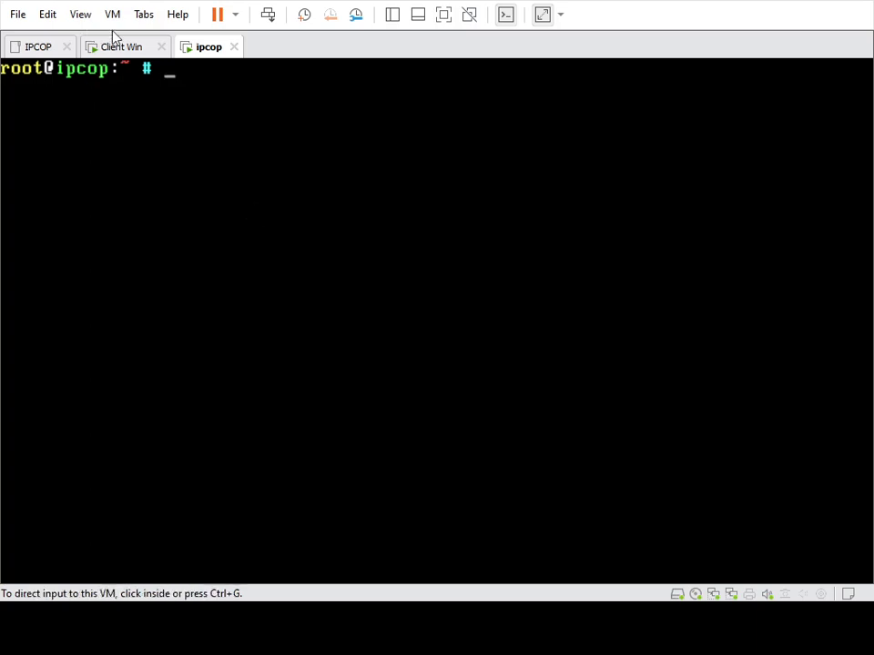
click(117, 46)
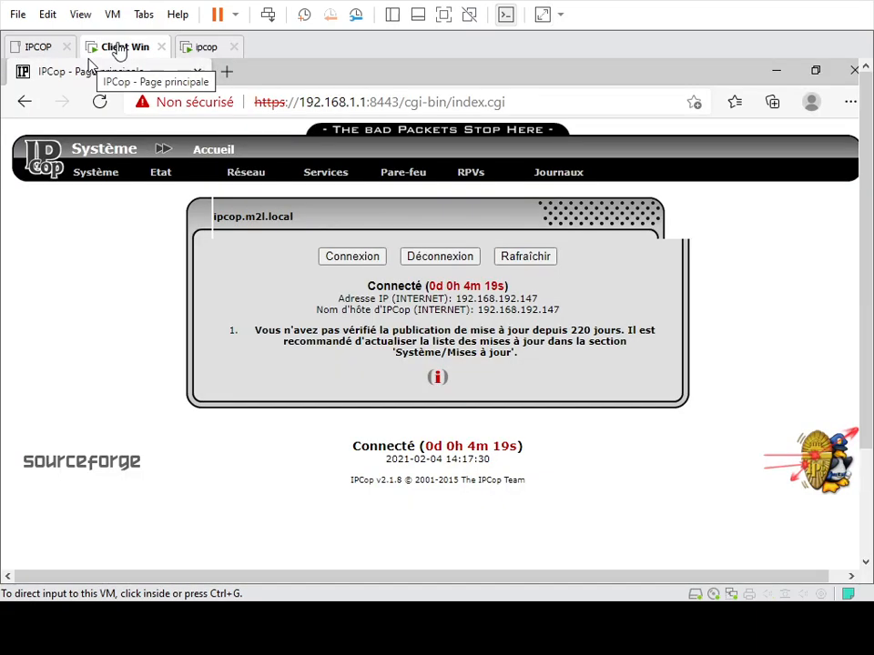
click(101, 103)
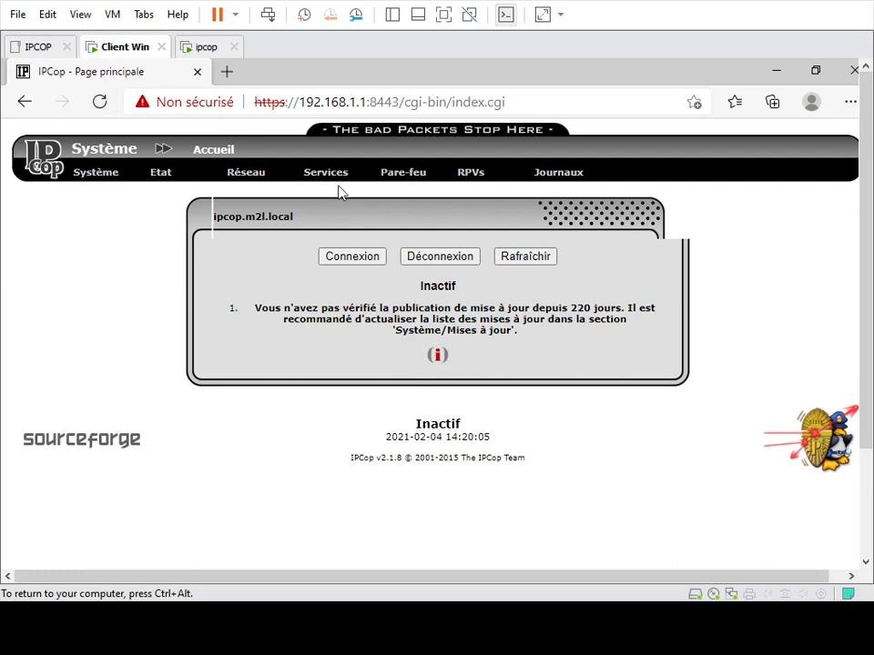
mouse_move(337, 184)
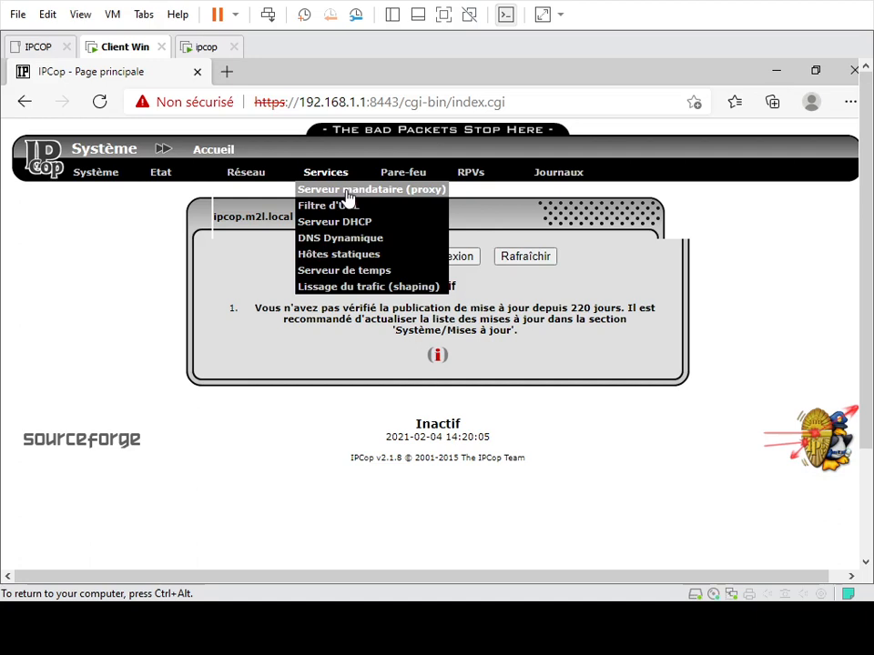
click(349, 196)
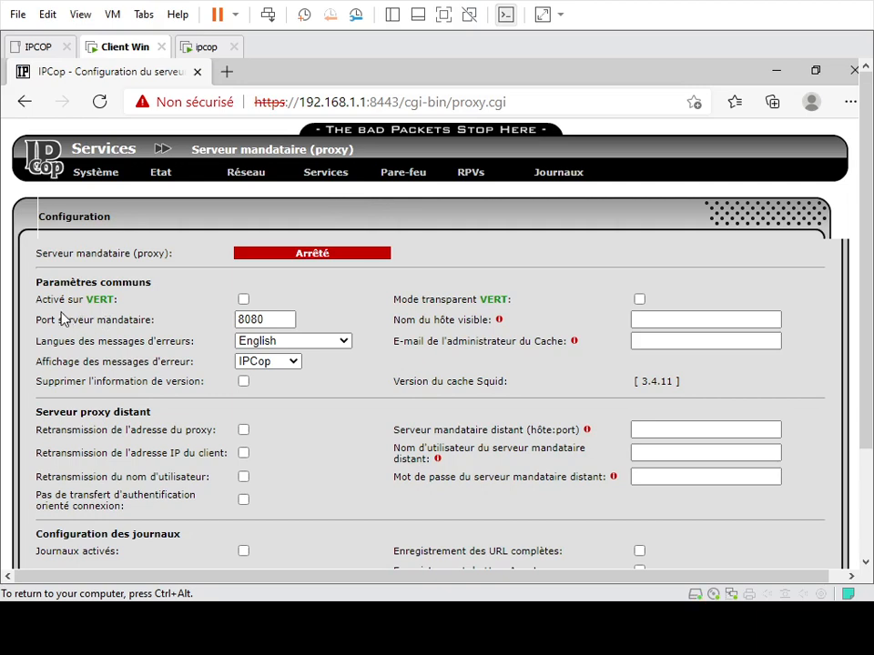
- Enable the proxy server on the VERT interface and turn on its transparent mode
click(243, 302)
scroll(350, 306, down, 2)
scroll(406, 240, up, 1)
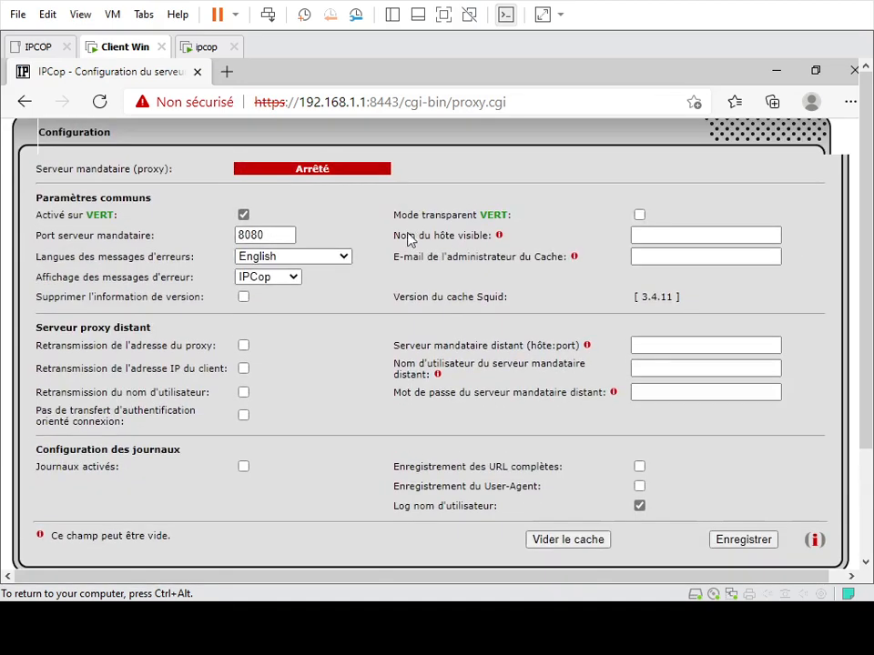
drag(396, 215, 473, 218)
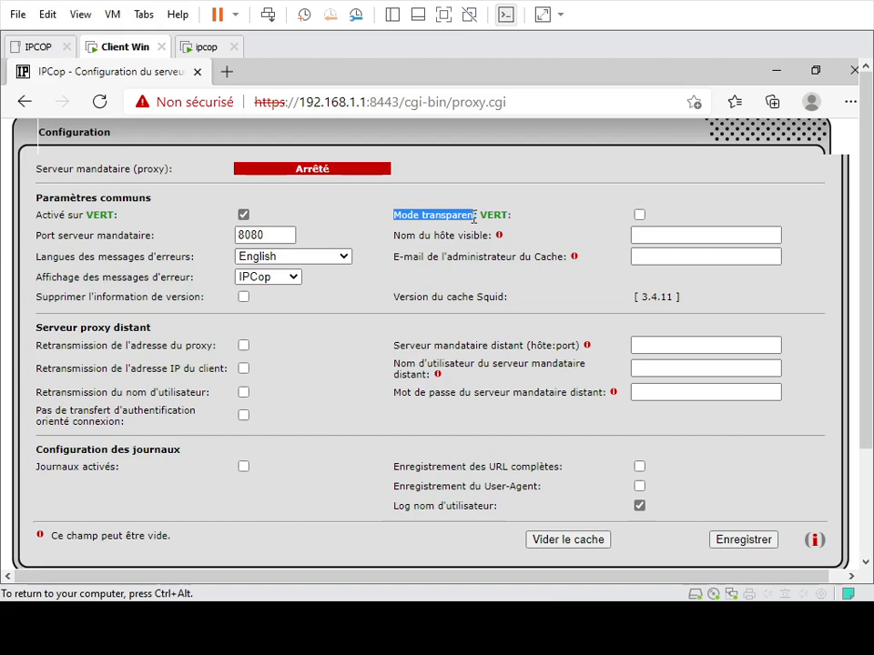
drag(475, 218, 481, 215)
click(510, 220)
drag(510, 221, 392, 223)
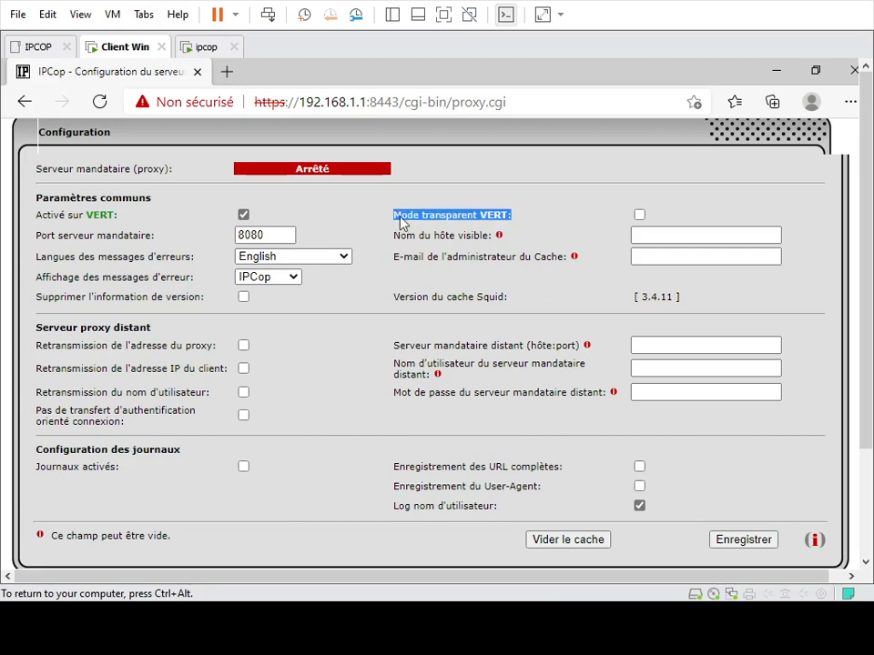
click(639, 216)
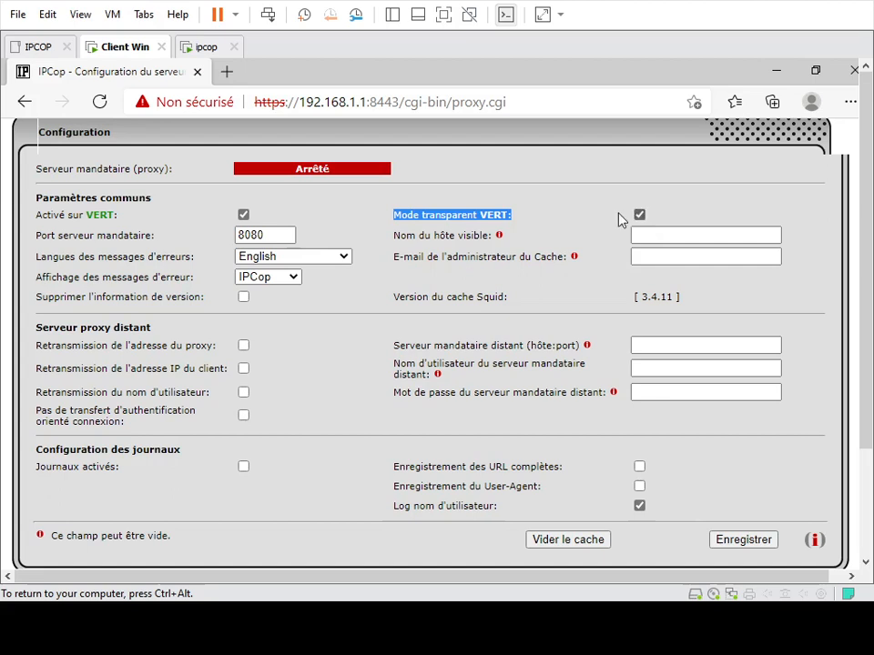
- Set the language of the proxy's error messages to French
click(310, 263)
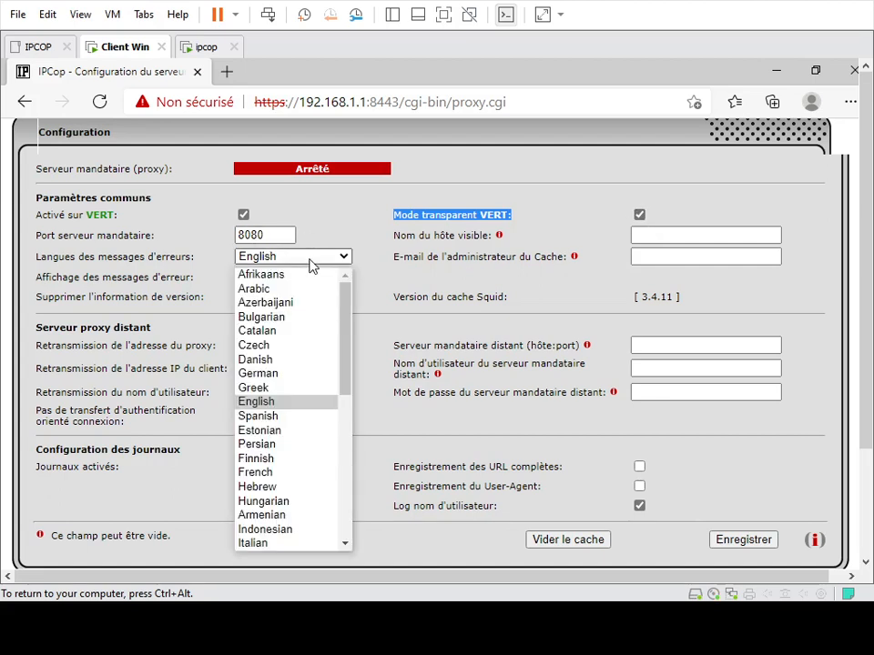
click(291, 473)
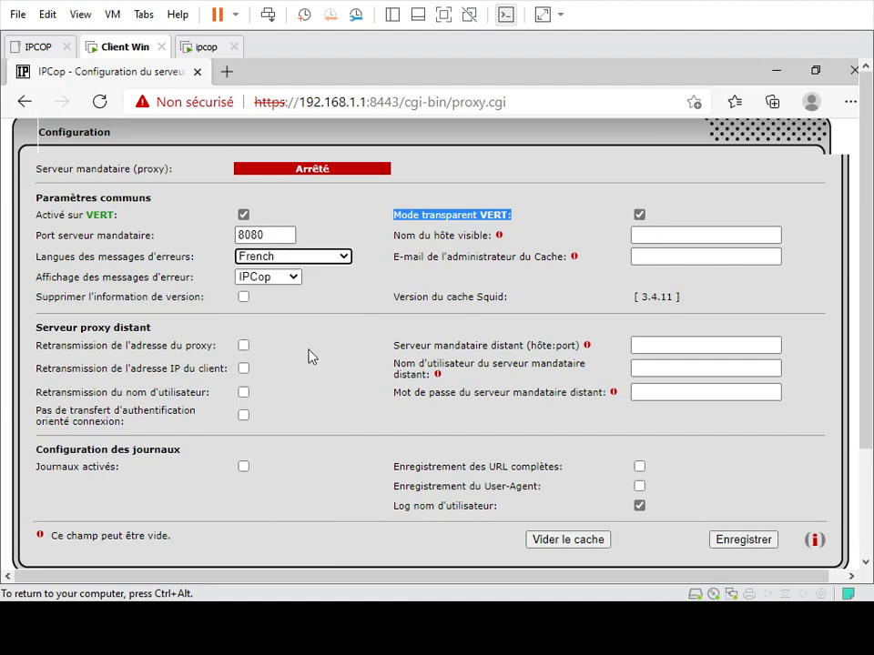
click(342, 303)
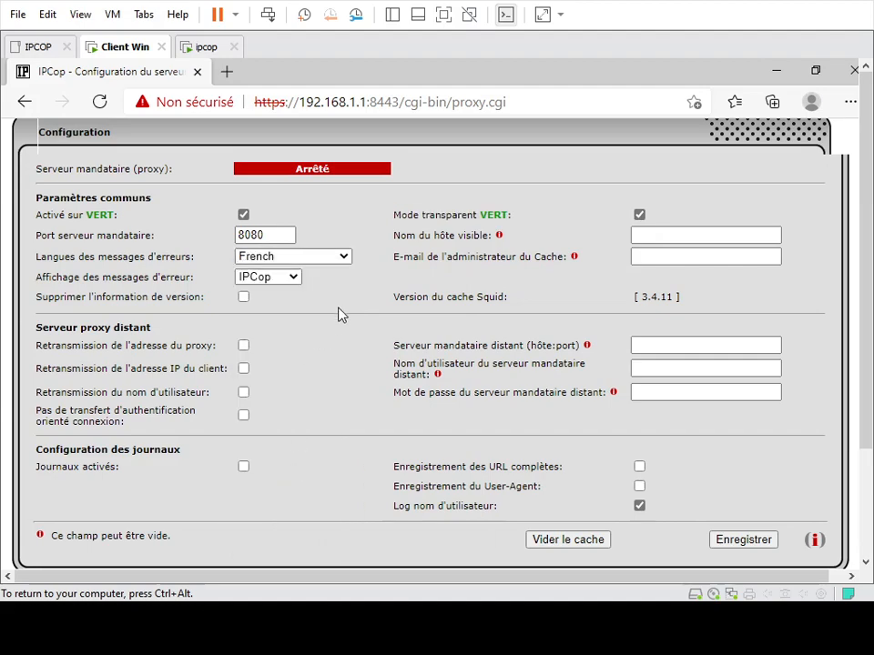
- Review the proxy's advanced options, from cache management, allowed ports and access control to time restrictions, MIME filtering, browser checks, redirectors and authentication
scroll(338, 314, down, 10)
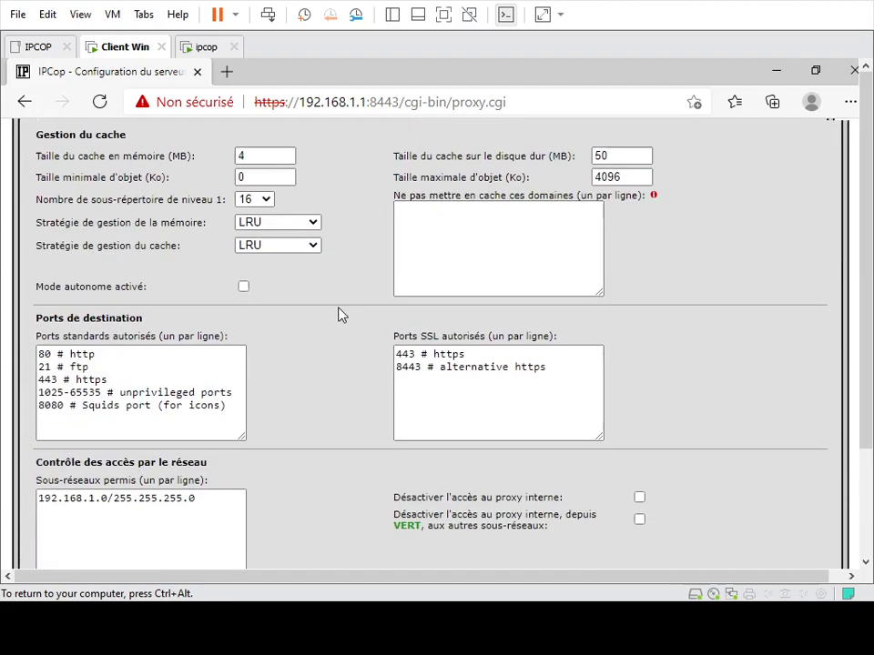
scroll(338, 314, down, 15)
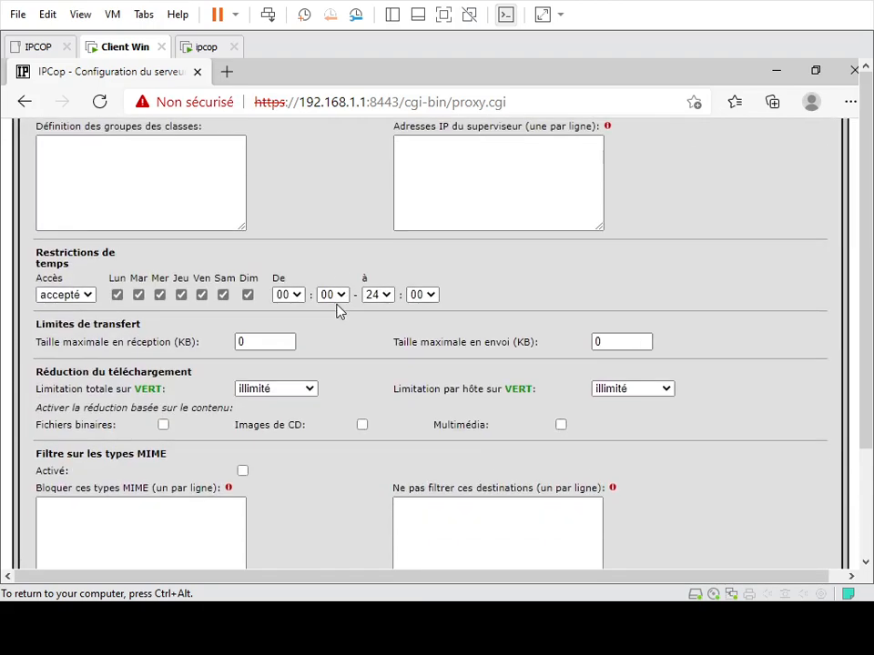
scroll(215, 238, up, 12)
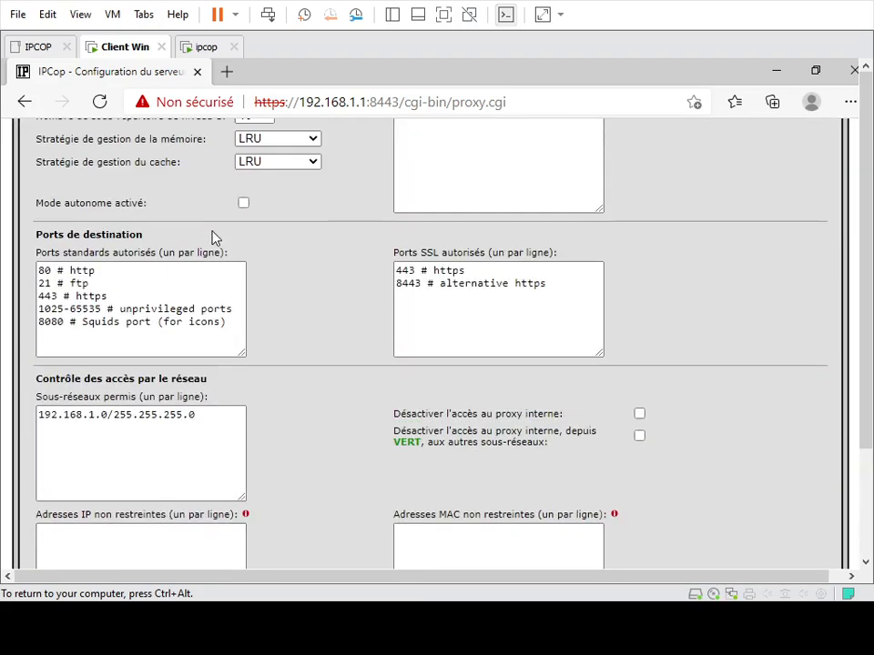
scroll(185, 253, up, 3)
scroll(185, 255, down, 7)
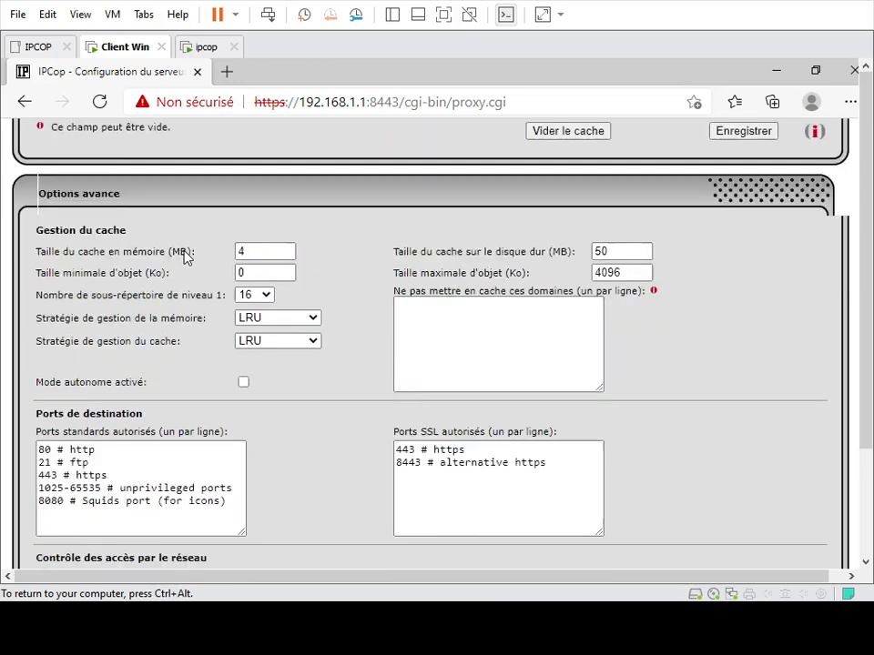
scroll(184, 258, down, 6)
scroll(184, 257, up, 2)
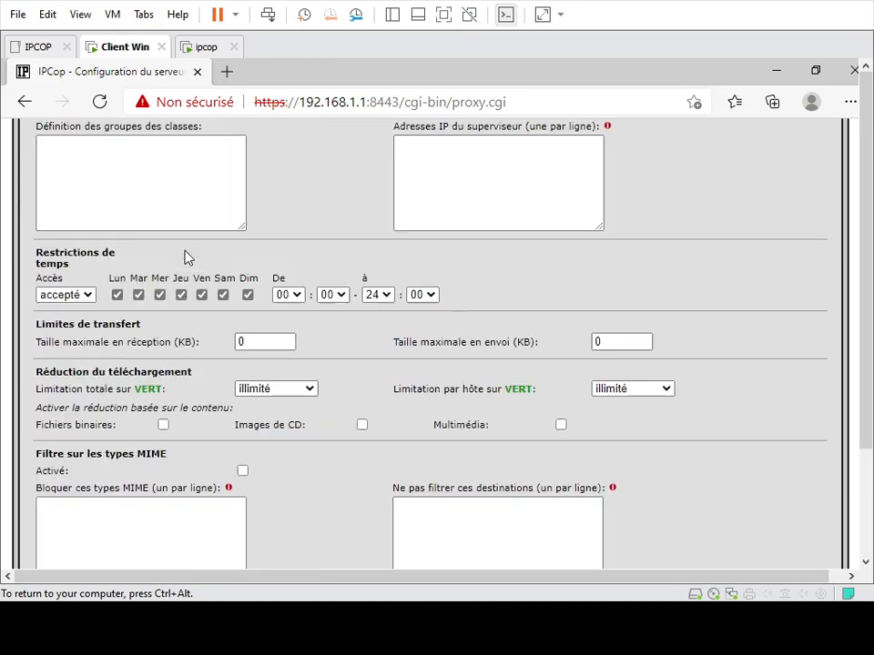
click(248, 294)
scroll(264, 264, down, 3)
scroll(255, 255, down, 3)
scroll(255, 255, up, 2)
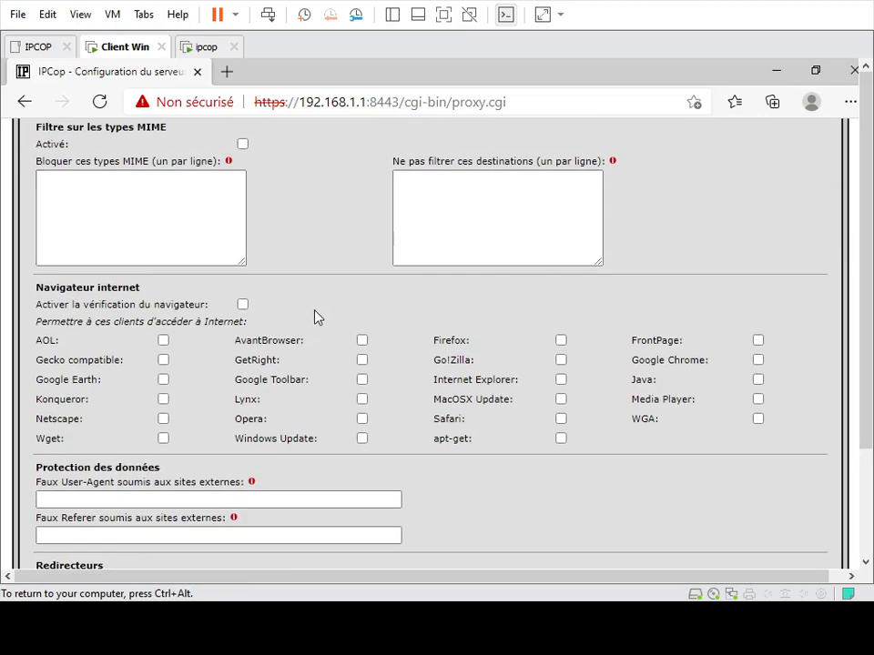
scroll(317, 314, down, 2)
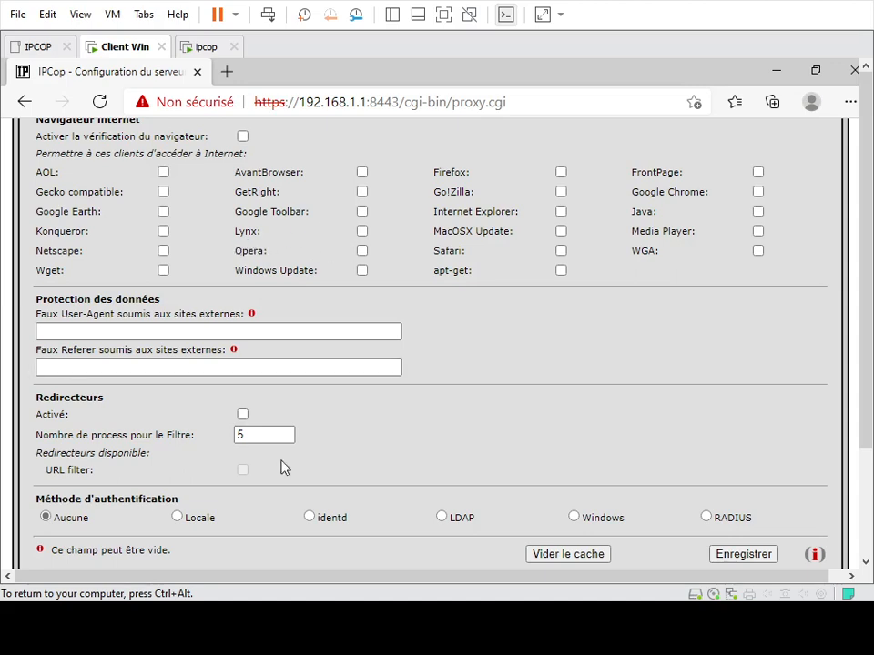
- Enable the proxy logs (Journaux activés) with recording of complete URLs, and save the proxy configuration
scroll(377, 281, up, 15)
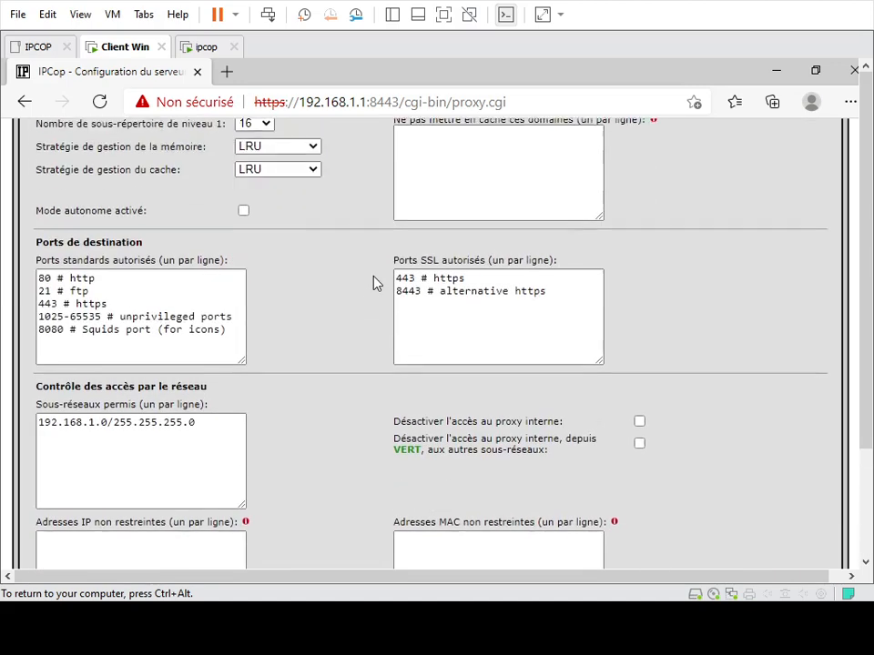
scroll(377, 281, up, 1)
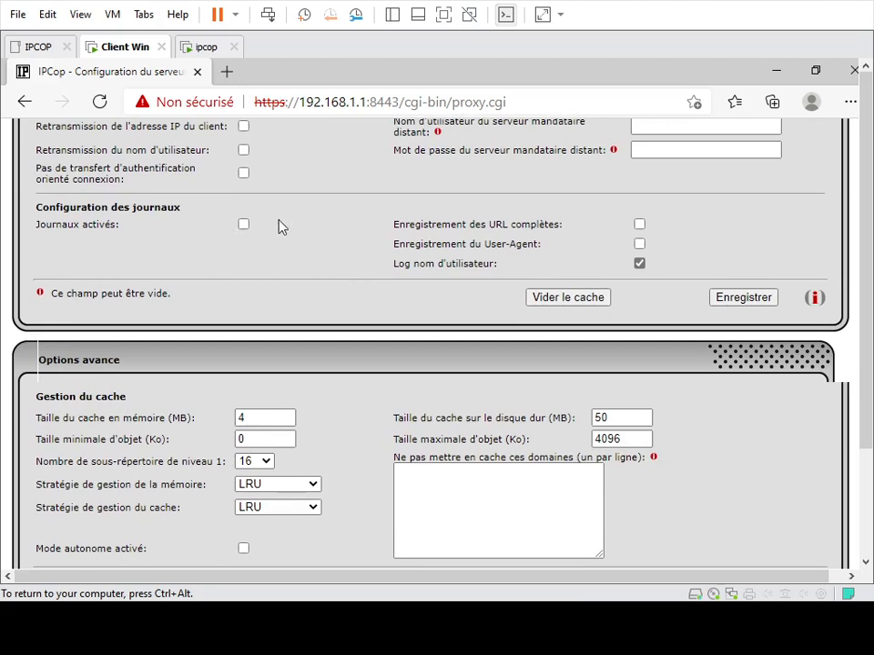
scroll(404, 237, up, 1)
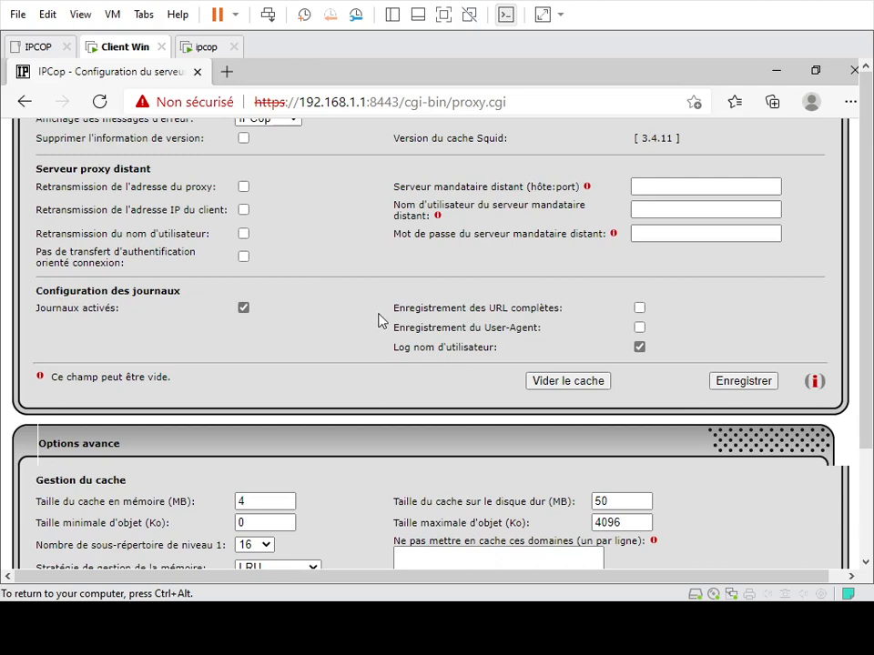
scroll(356, 262, up, 3)
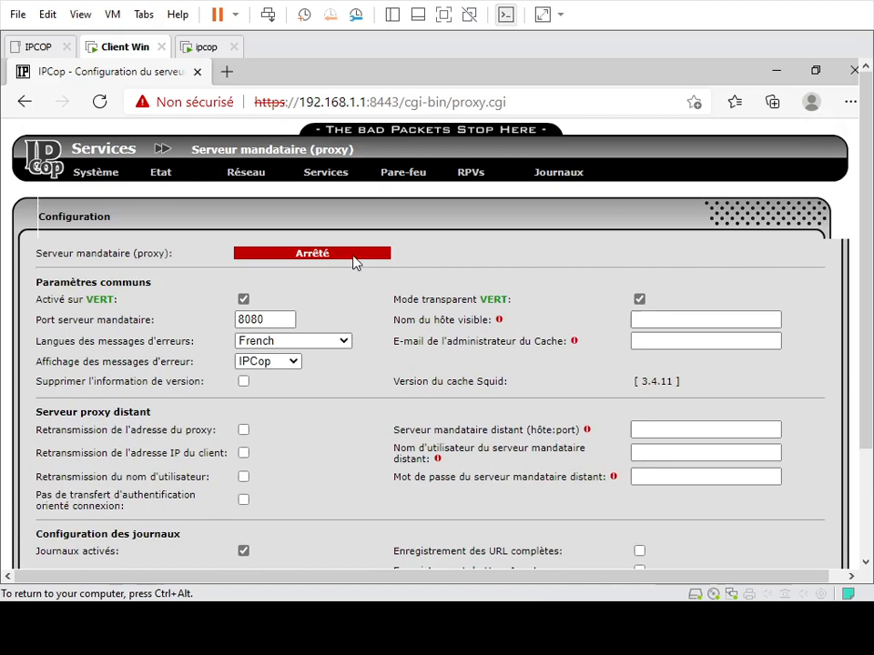
scroll(356, 262, down, 2)
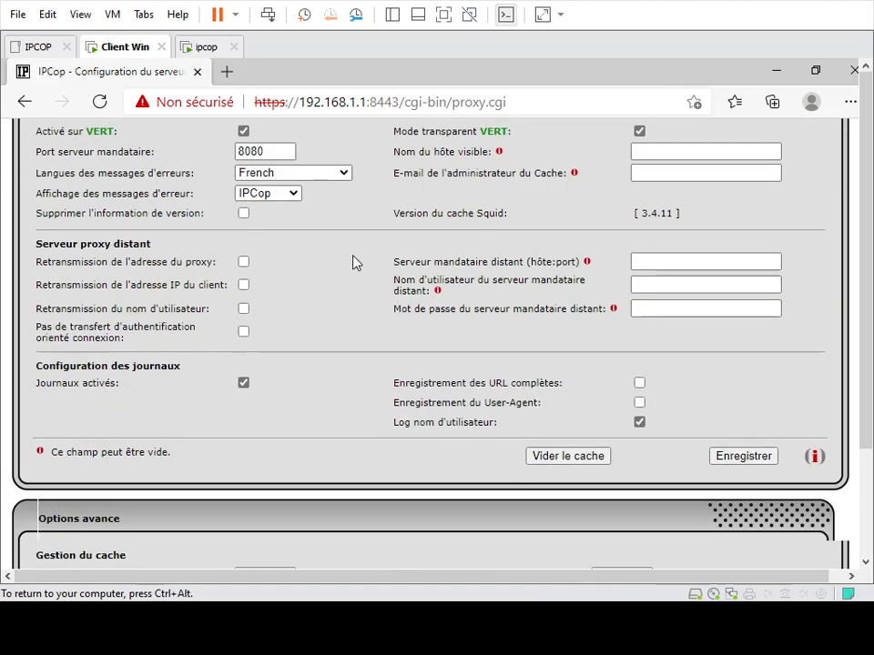
scroll(356, 262, up, 1)
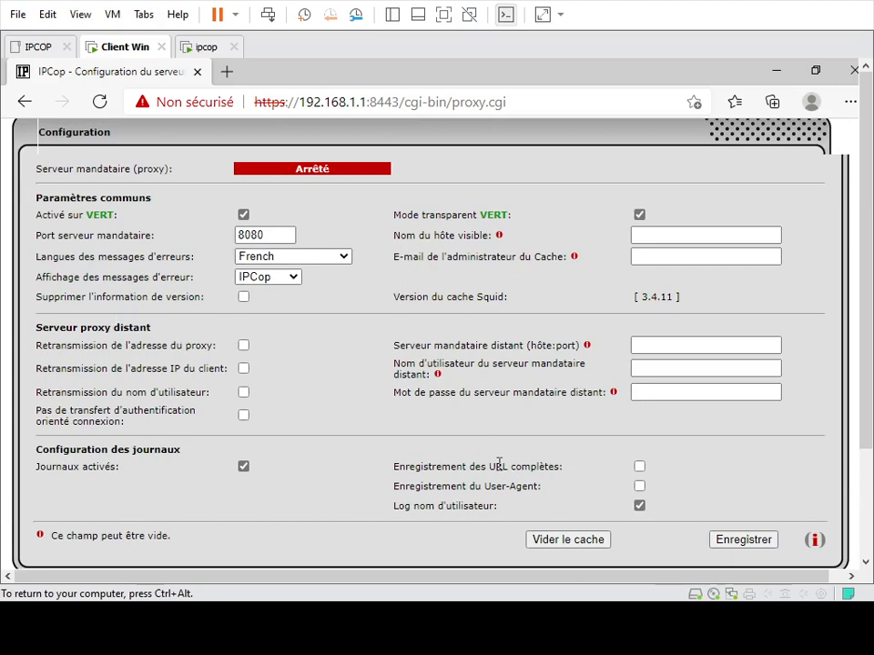
click(640, 468)
scroll(656, 492, down, 3)
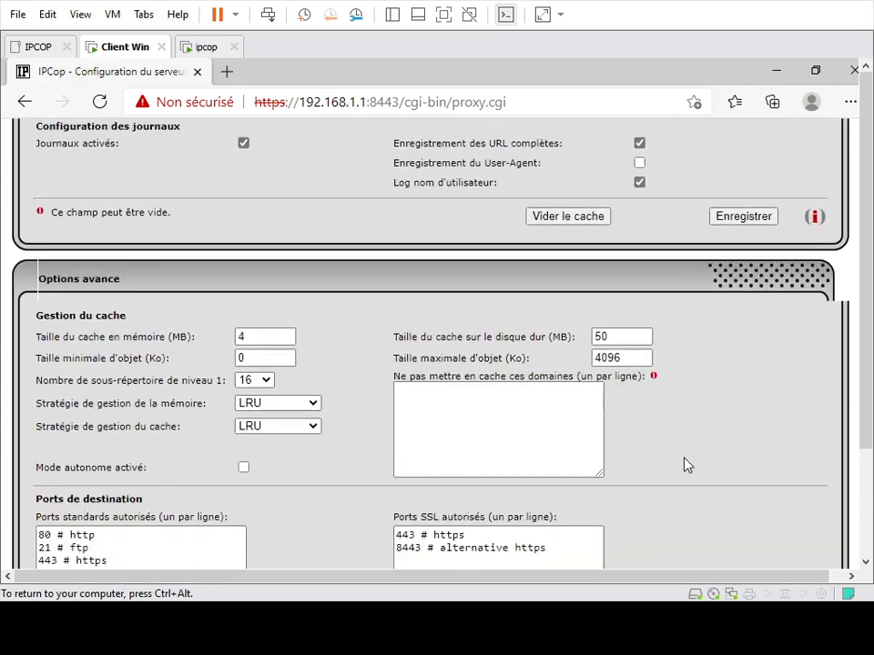
click(742, 204)
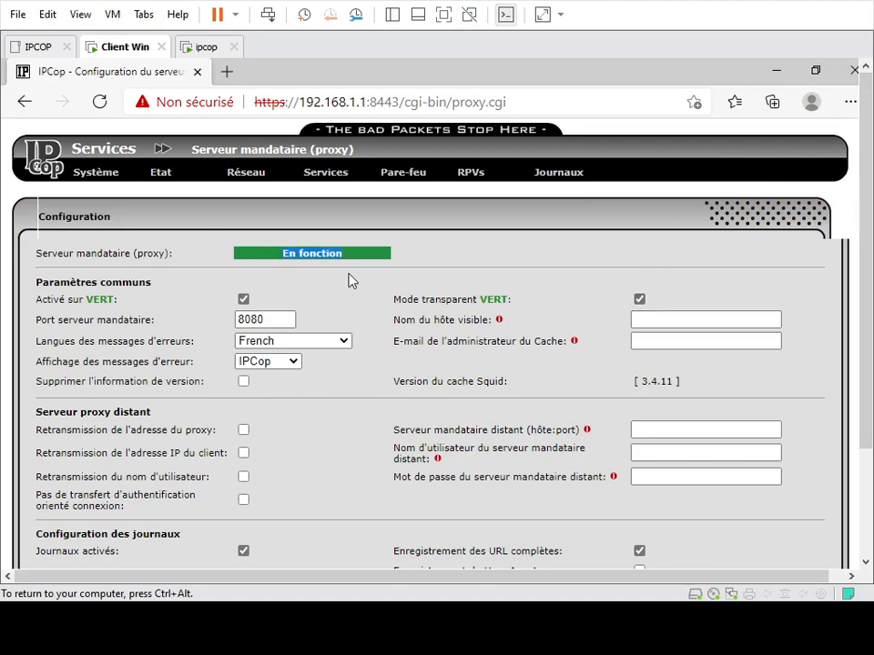
- Search for Internet Explorer on the Windows client and launch it
scroll(856, 414, down, 2)
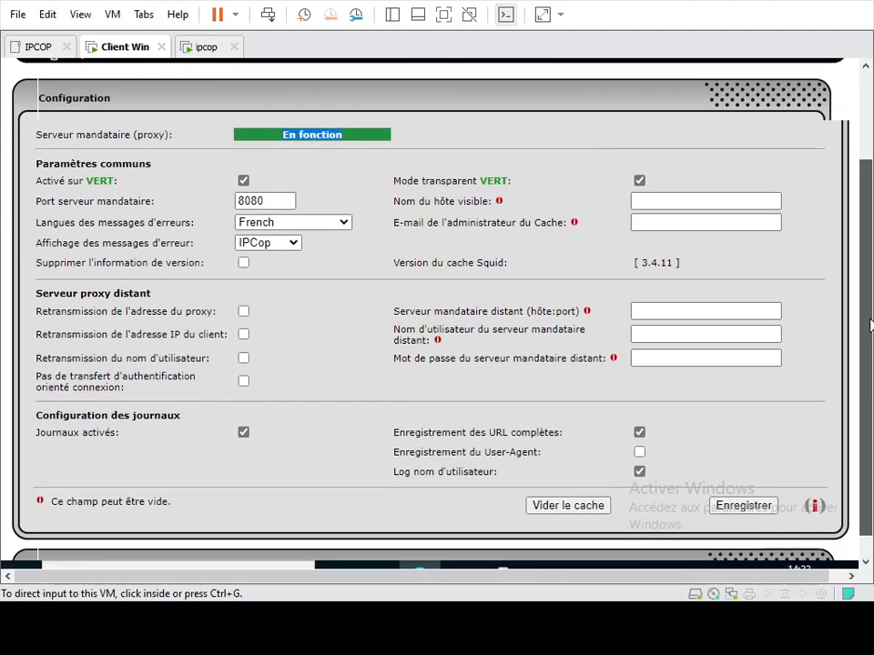
scroll(856, 414, down, 1)
click(191, 557)
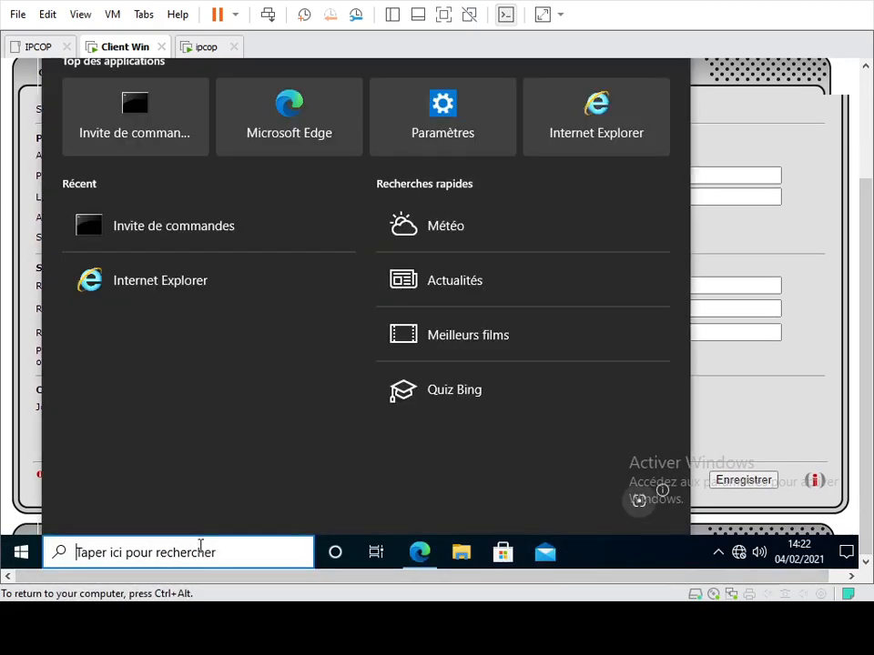
text(ie)
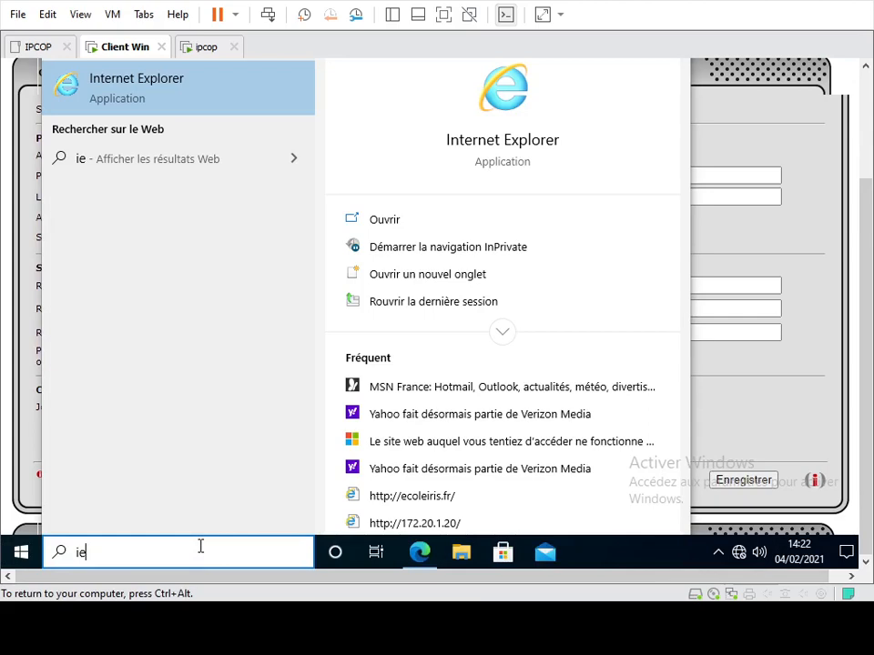
key(BackSpace)
key(BackSpace)
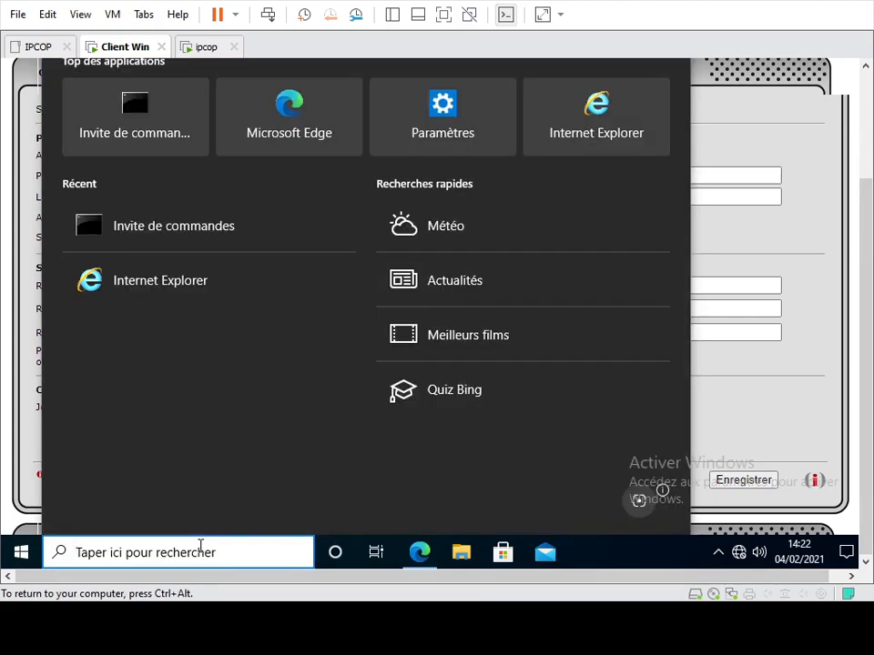
text(IE)
key(Return)
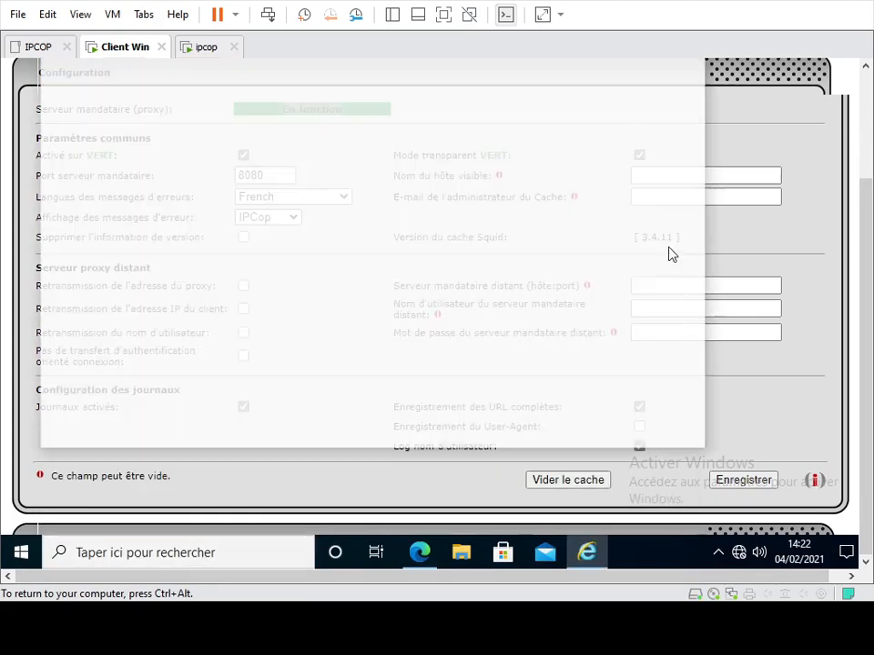
drag(865, 222, 865, 107)
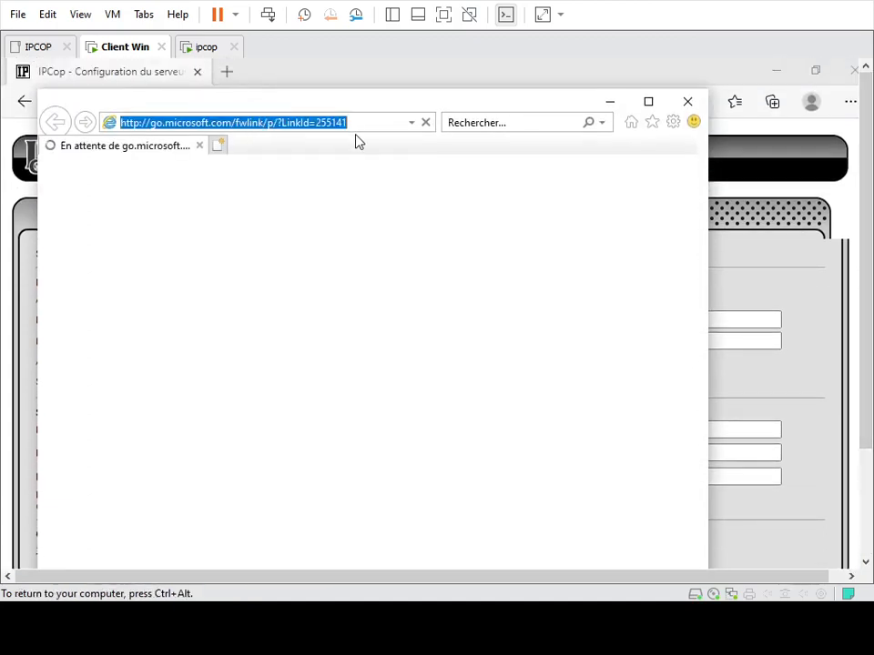
- Test web access by loading yahoo.fr in Internet Explorer and facebook.fr in a second tab
text(yahoo)
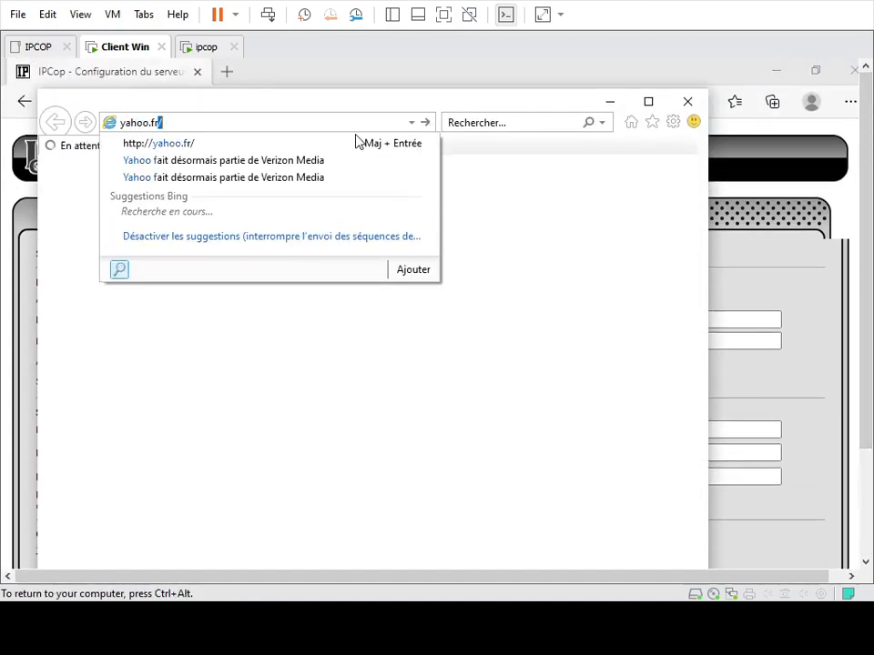
text(.fr)
key(Return)
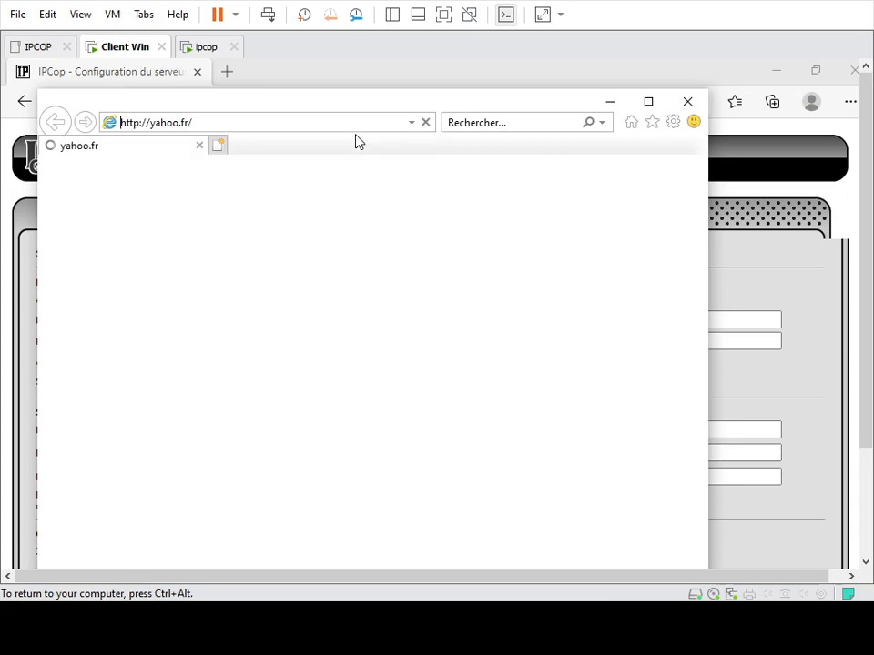
click(218, 149)
text(fac)
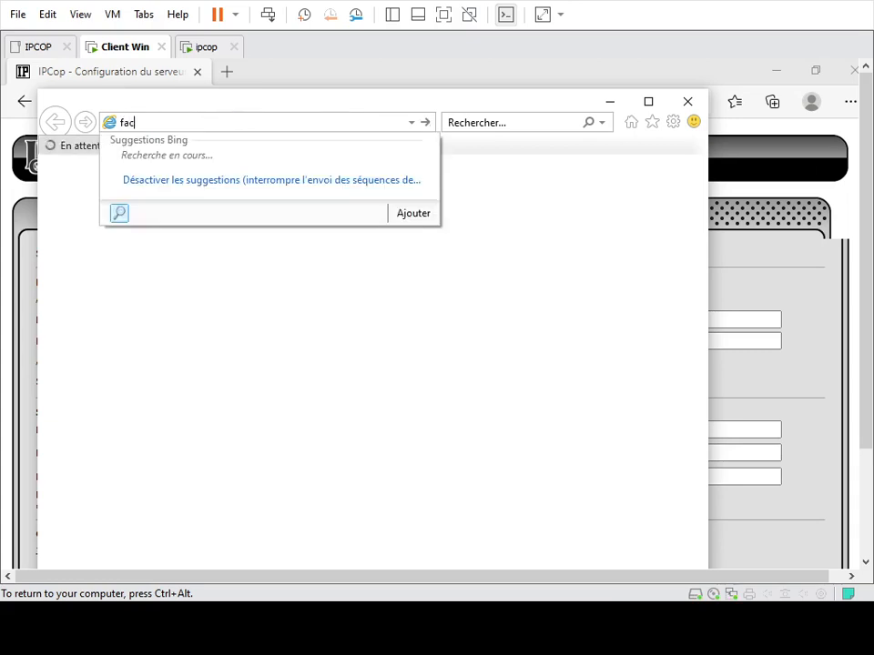
text(ebook.fr)
key(Return)
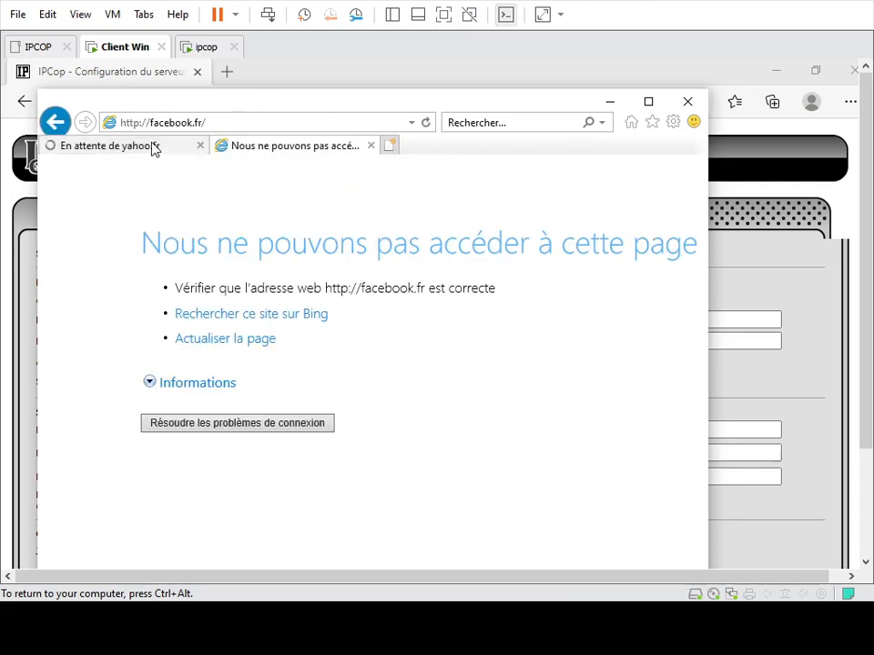
- Compare the yahoo.fr and facebook.fr pages, and close Internet Explorer with all its tabs
click(170, 153)
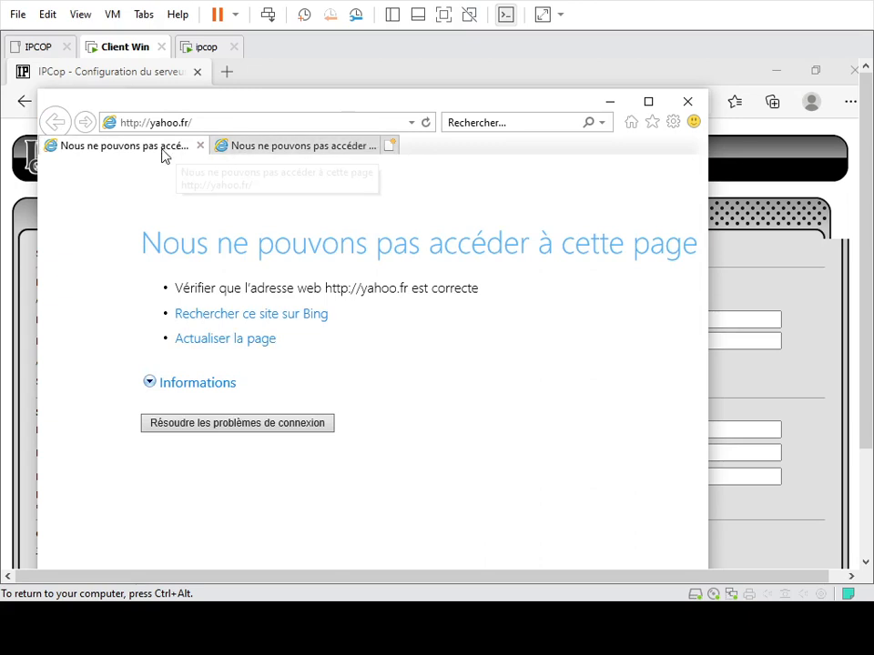
click(246, 150)
click(172, 148)
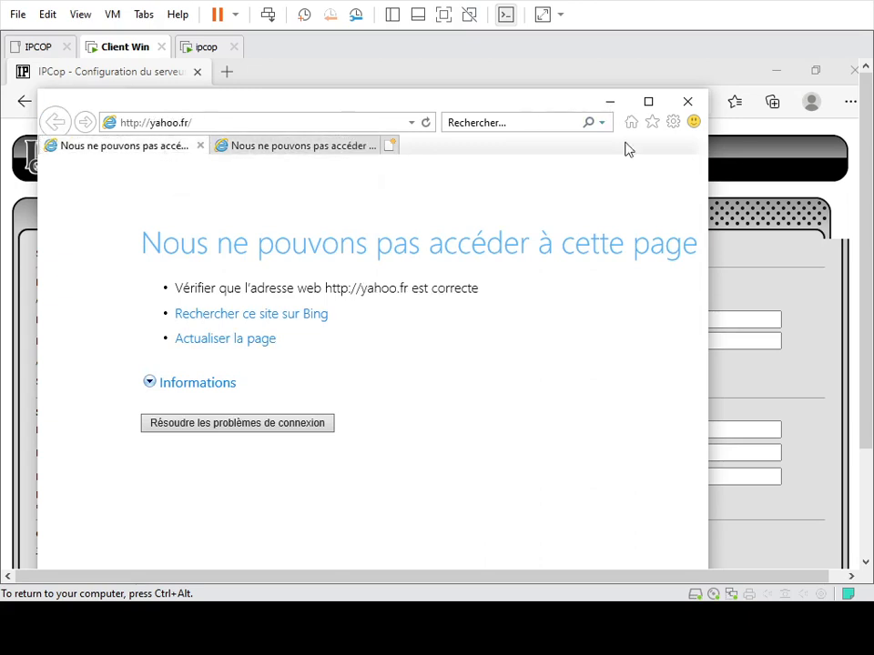
click(688, 101)
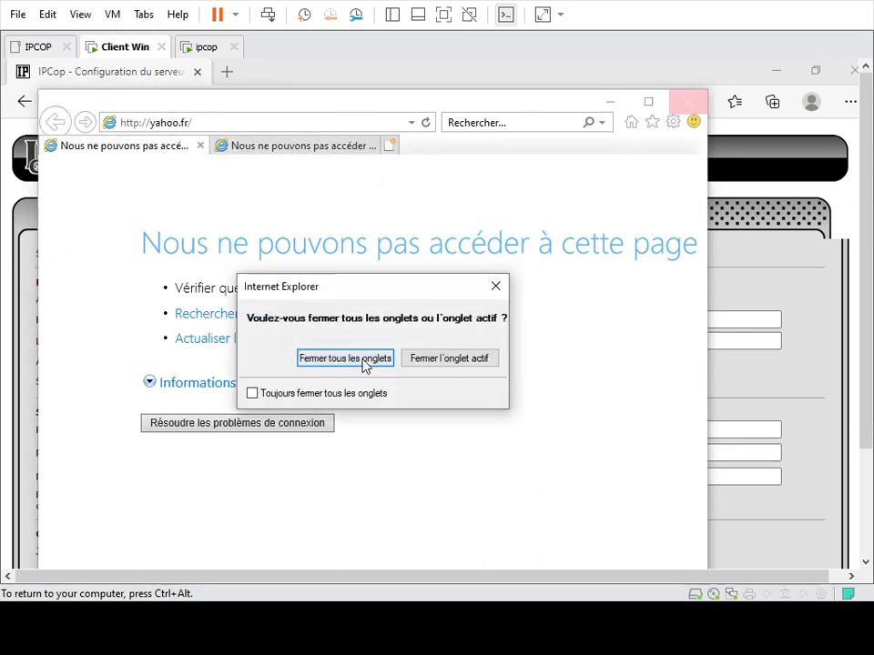
click(345, 359)
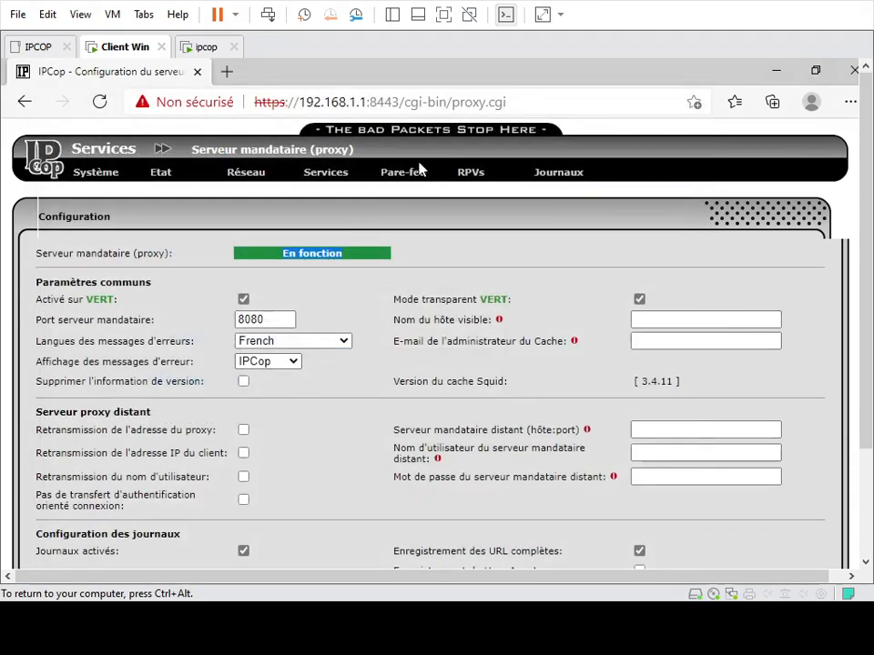
- Load yahoo.fr in a new Edge tab beside the IPCop proxy page
click(227, 73)
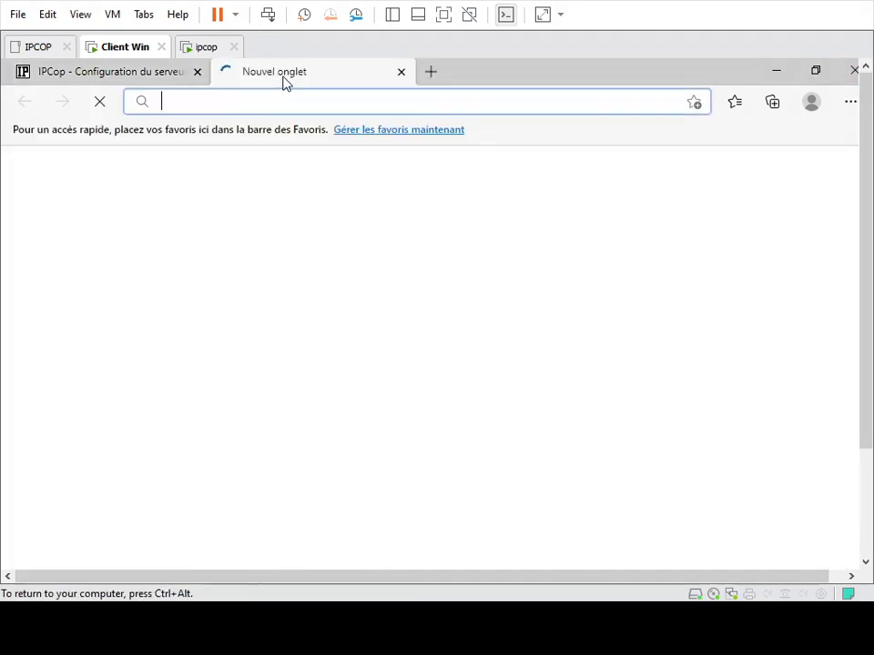
text(yahoo.)
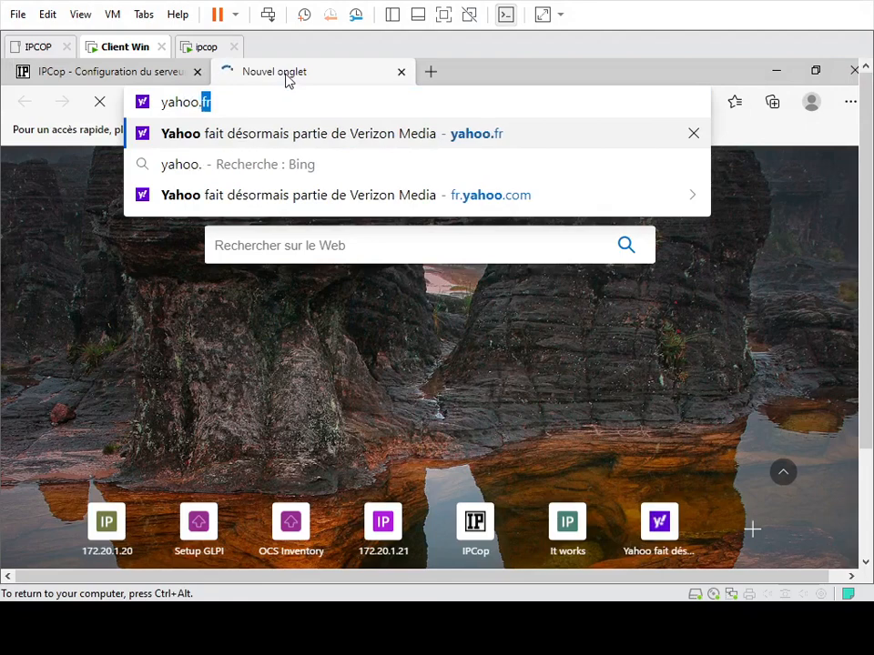
text(fr)
key(Return)
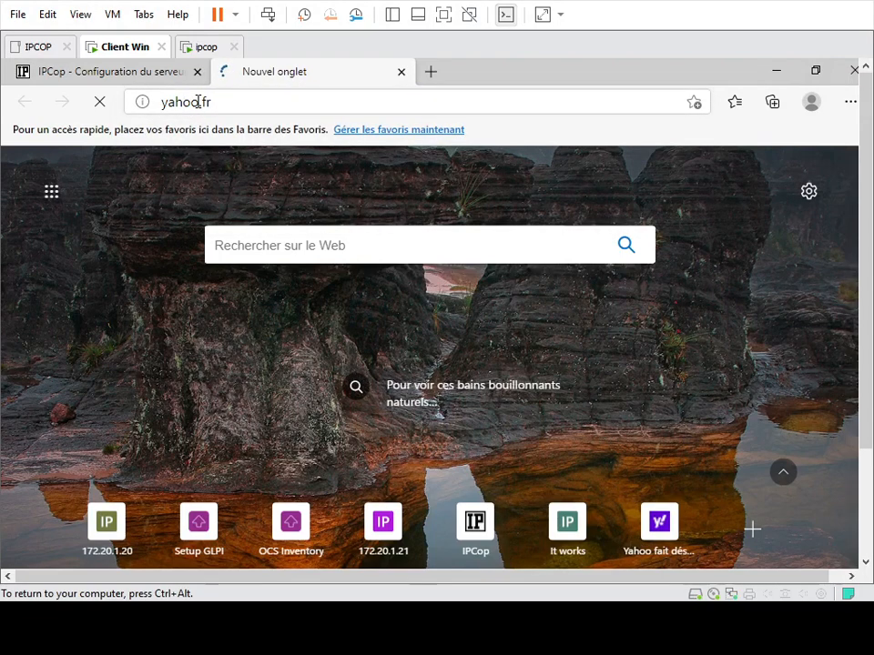
- Switch to the ipcop console and list its network interface configuration with ifconfig
click(199, 49)
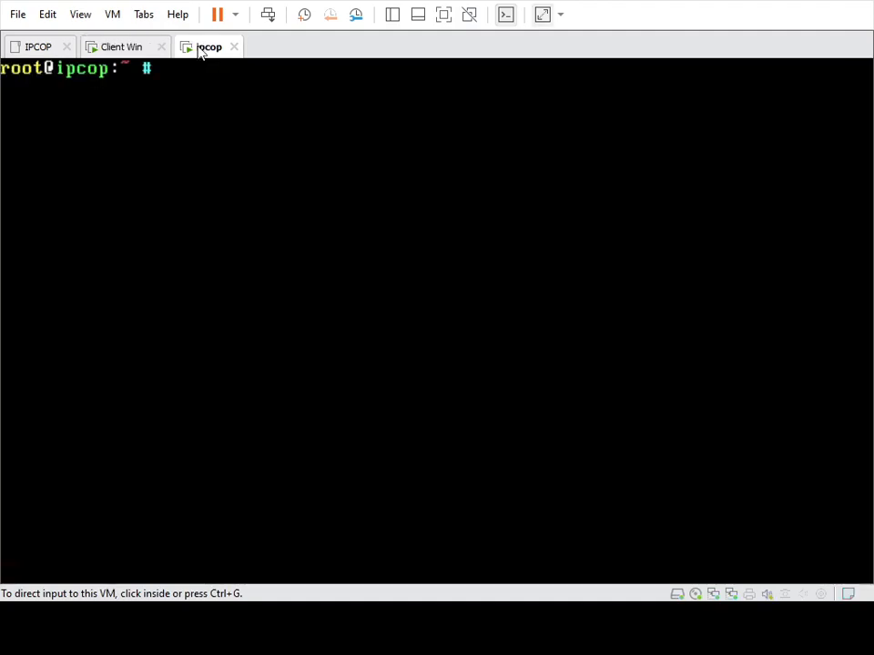
text(ipc)
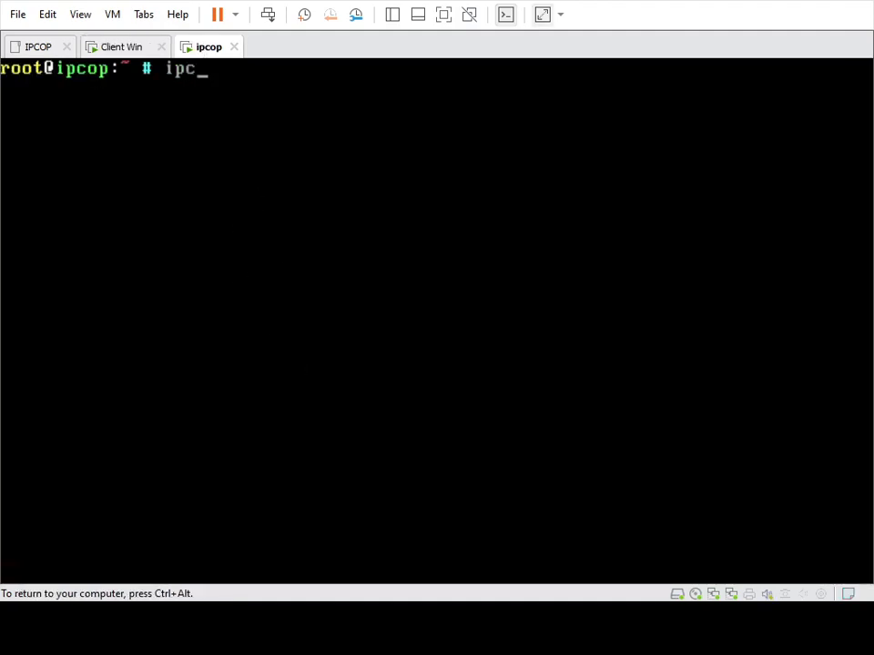
text(op)
text(ifconfig)
key(Return)
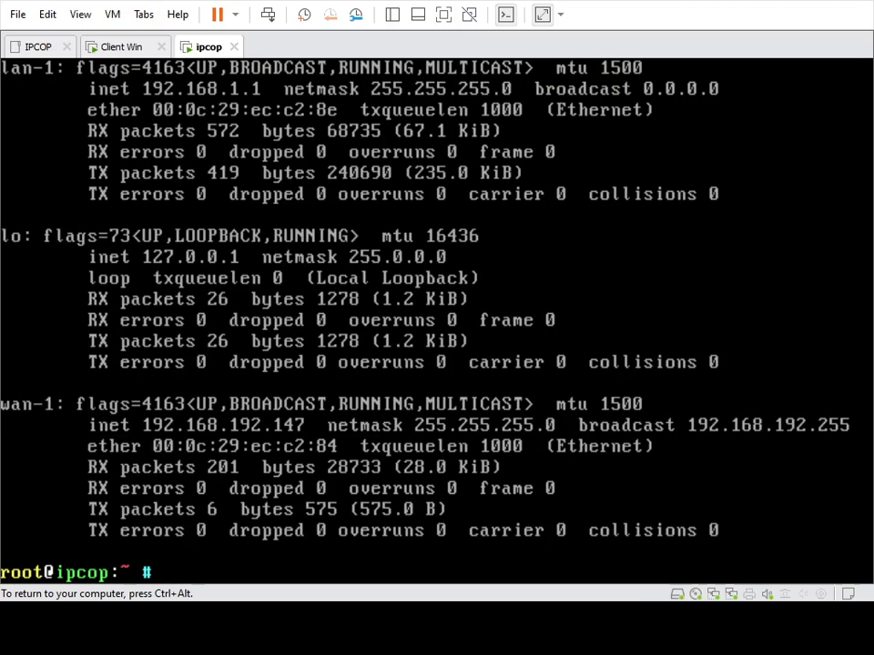
- Ping 1.1.1.1 from the ipcop console, stop it after a few replies, and recall the command
text(ping 1.1.1)
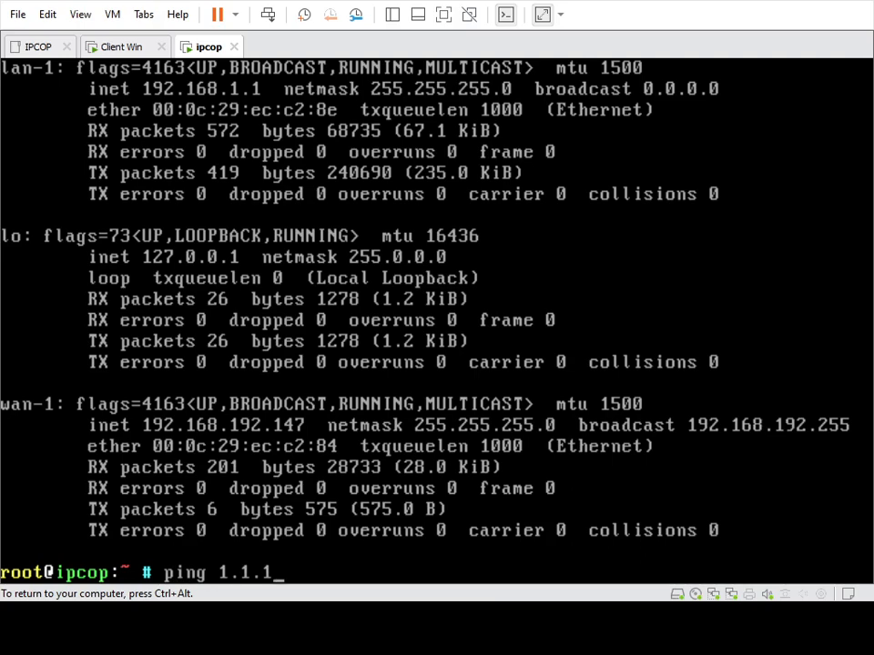
text(.1)
key(Return)
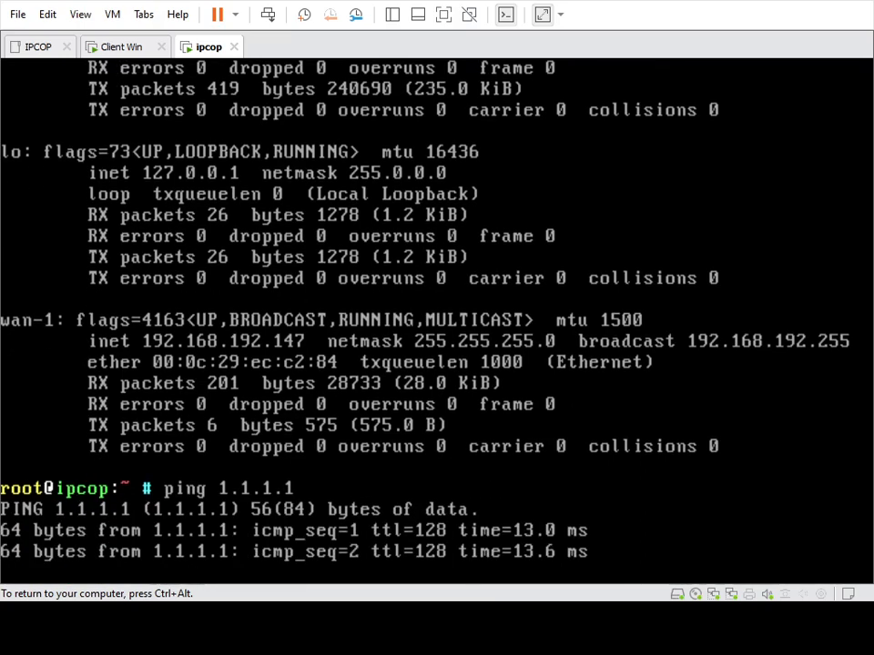
key(ctrl+c)
key(Up)
key(ctrl+alt)
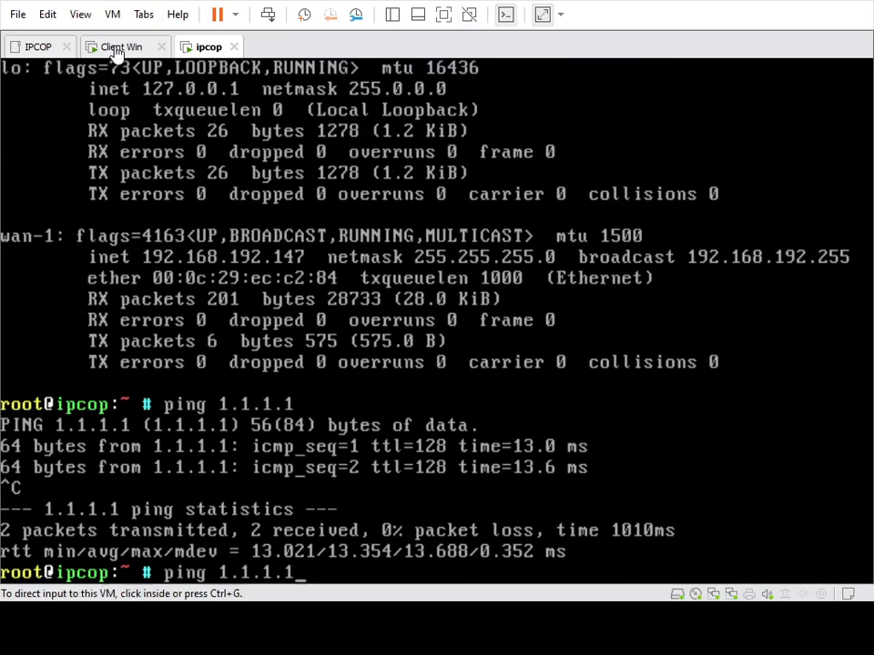
- Return to the Yahoo page on the Windows client
click(115, 49)
click(298, 120)
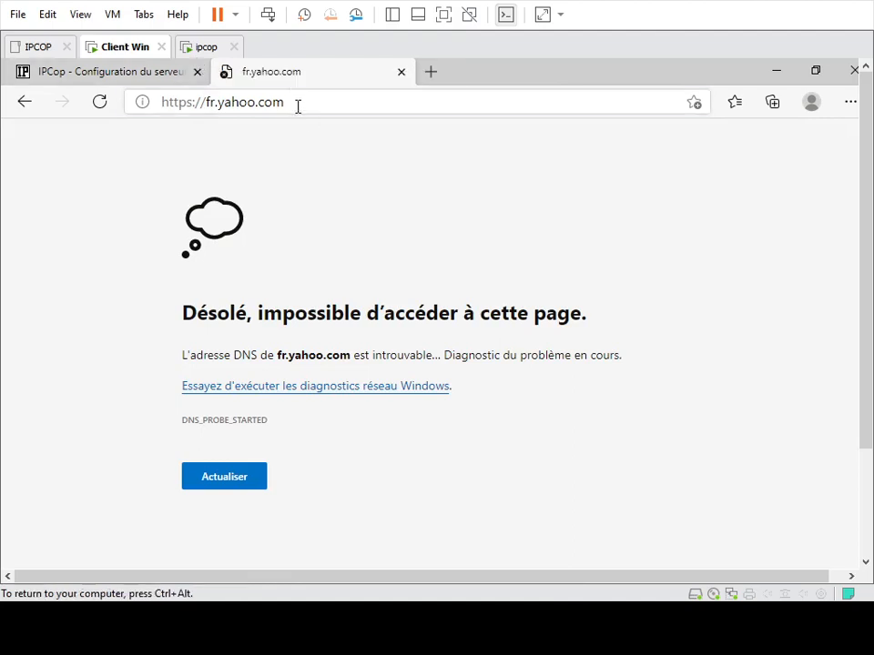
- Reload fr.yahoo.com and meanwhile review the IPCop proxy settings down to the authentication method
click(298, 102)
key(Return)
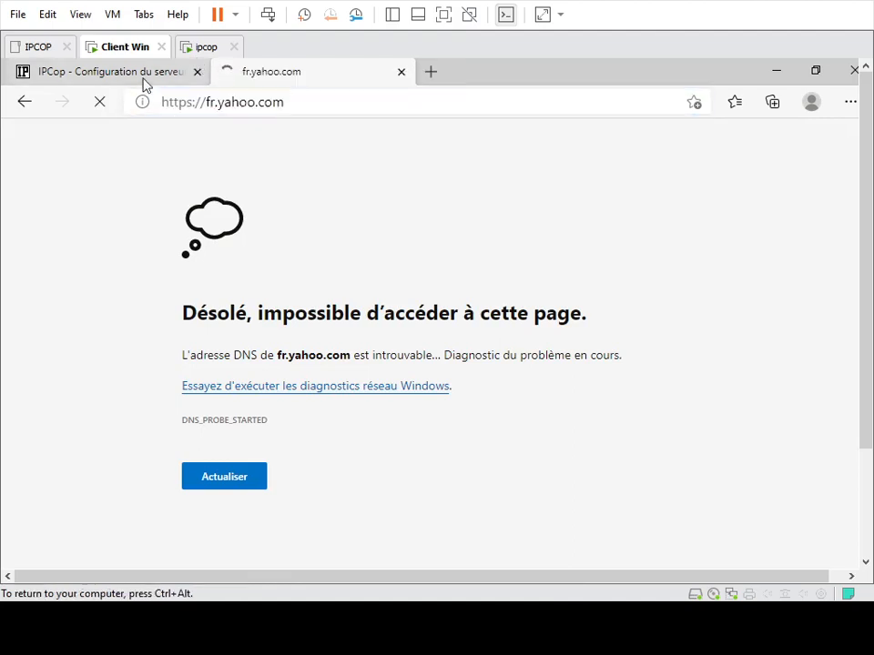
click(148, 78)
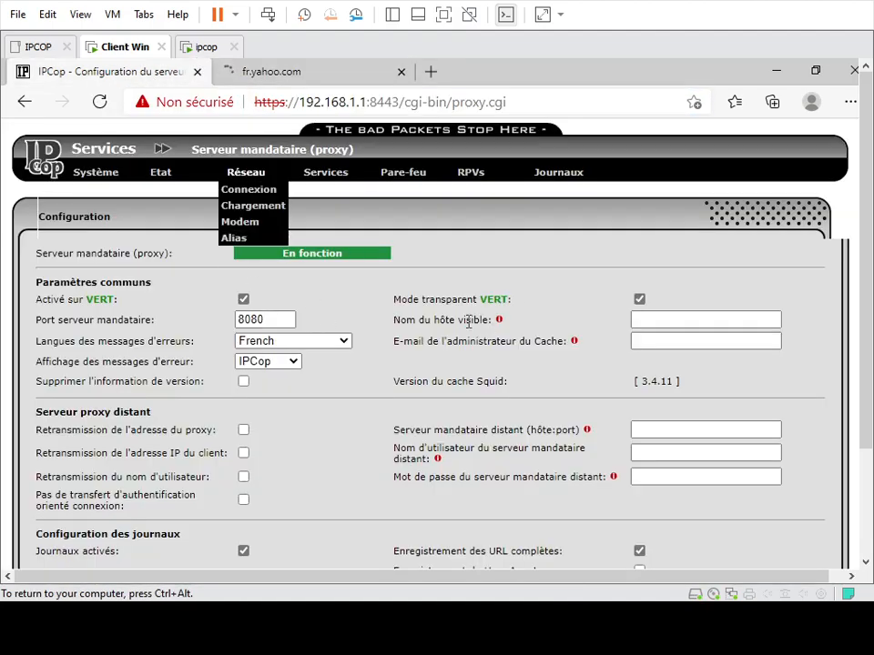
scroll(482, 431, down, 3)
scroll(309, 305, up, 3)
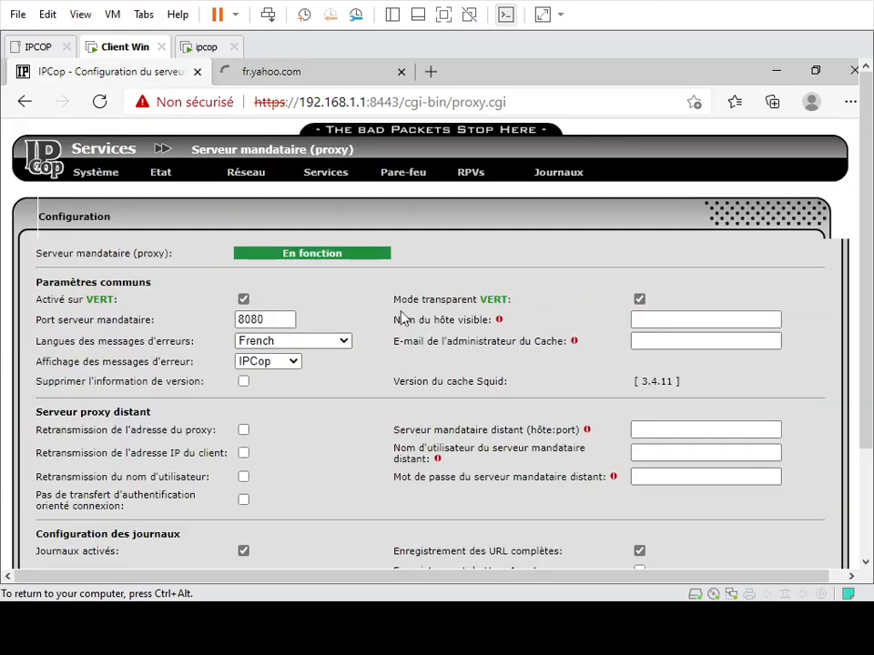
scroll(326, 461, down, 10)
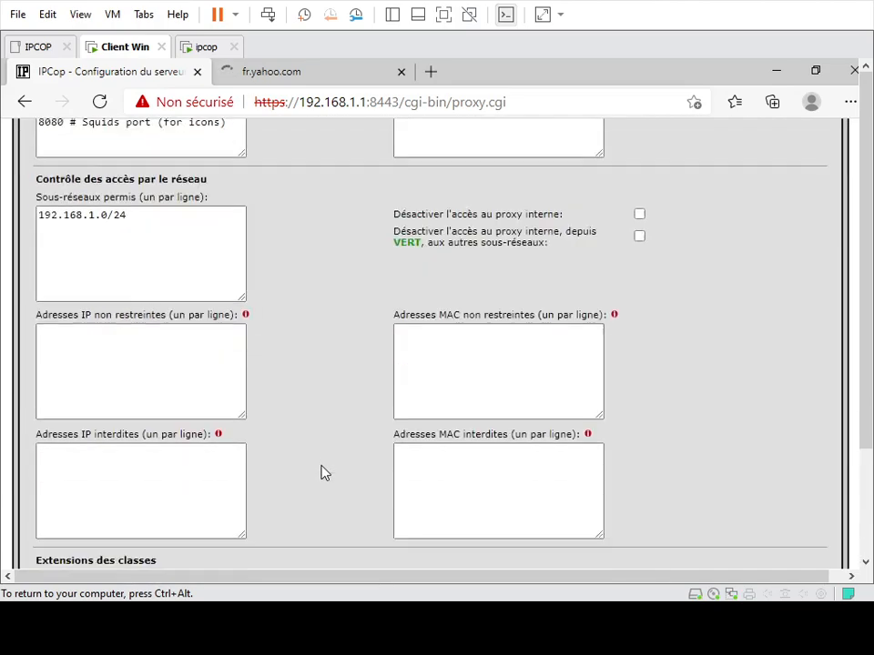
scroll(325, 475, down, 5)
scroll(325, 473, down, 3)
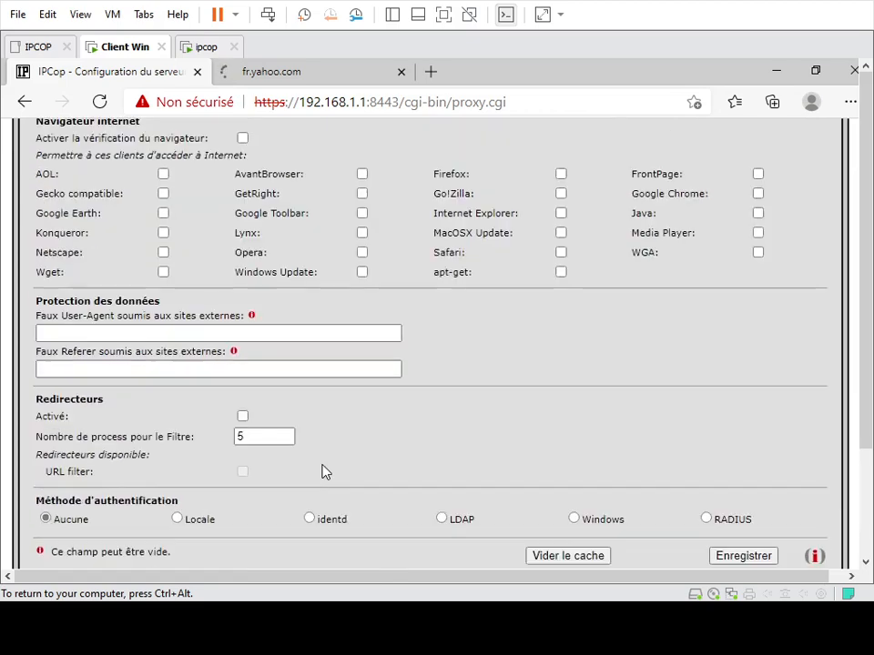
- Close the fr.yahoo.com page and restart the Edge browser on the Windows client
click(310, 77)
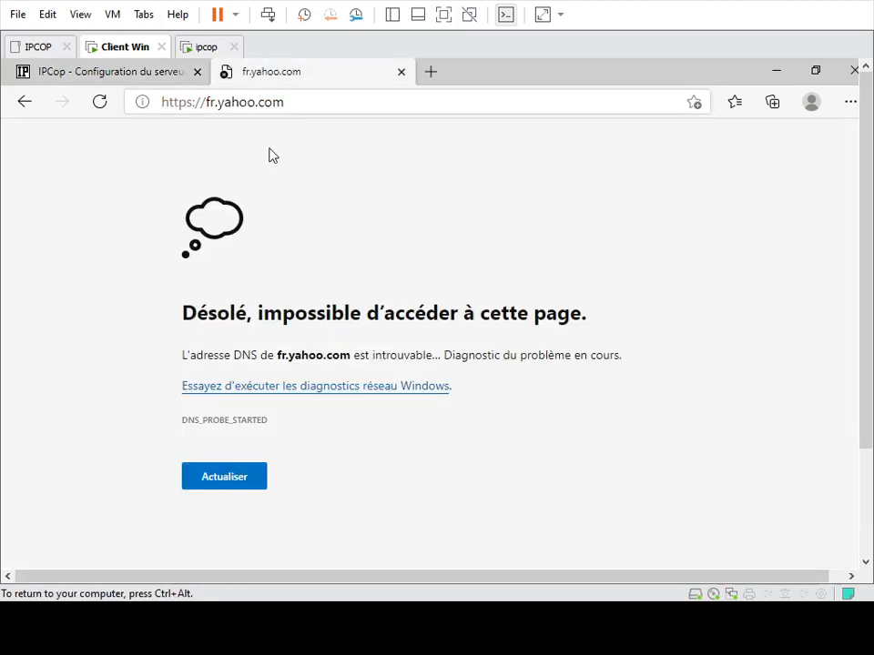
click(402, 73)
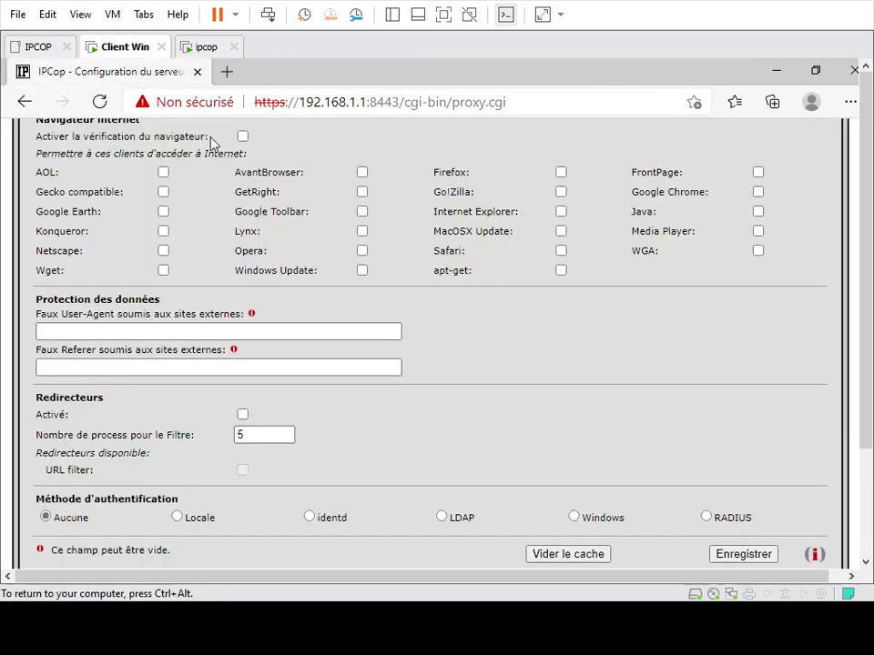
click(847, 76)
double_click(43, 186)
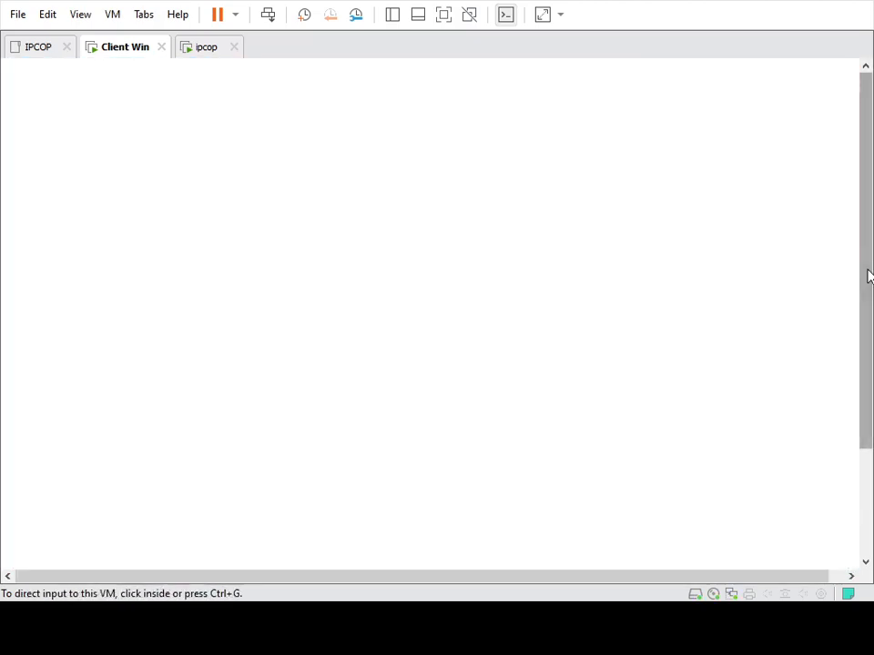
mouse_move(867, 275)
mouse_down()
mouse_move(868, 392)
mouse_move(864, 273)
mouse_up()
click(334, 231)
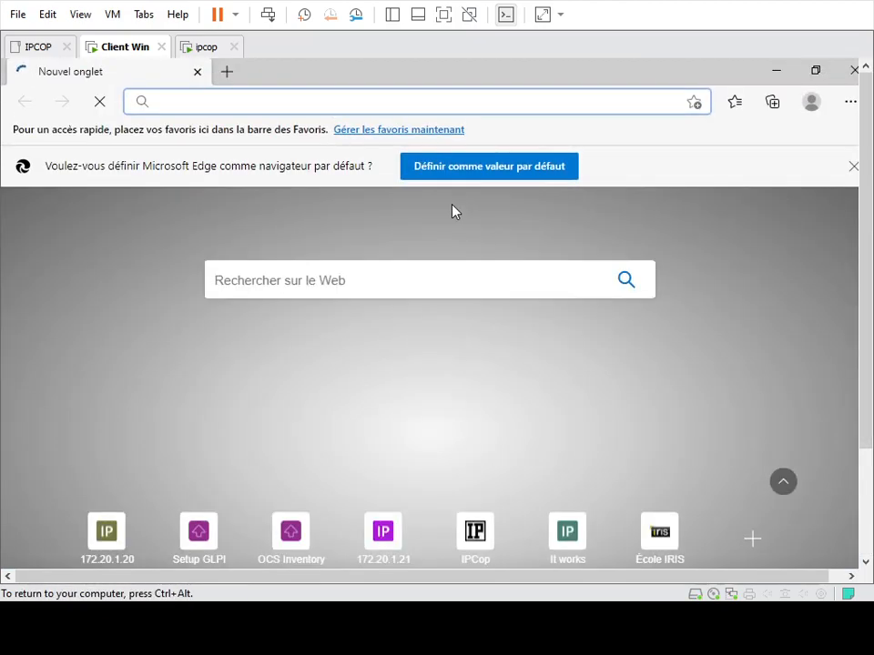
- Load yahoo.fr in the new browser window to test Internet access from the client
text(yah)
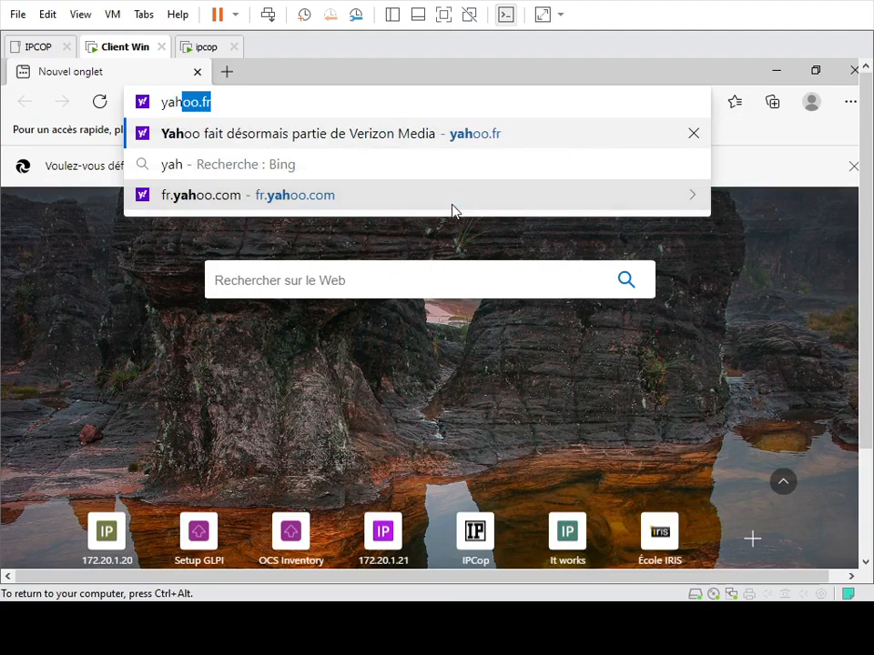
text(oo.fr)
key(Return)
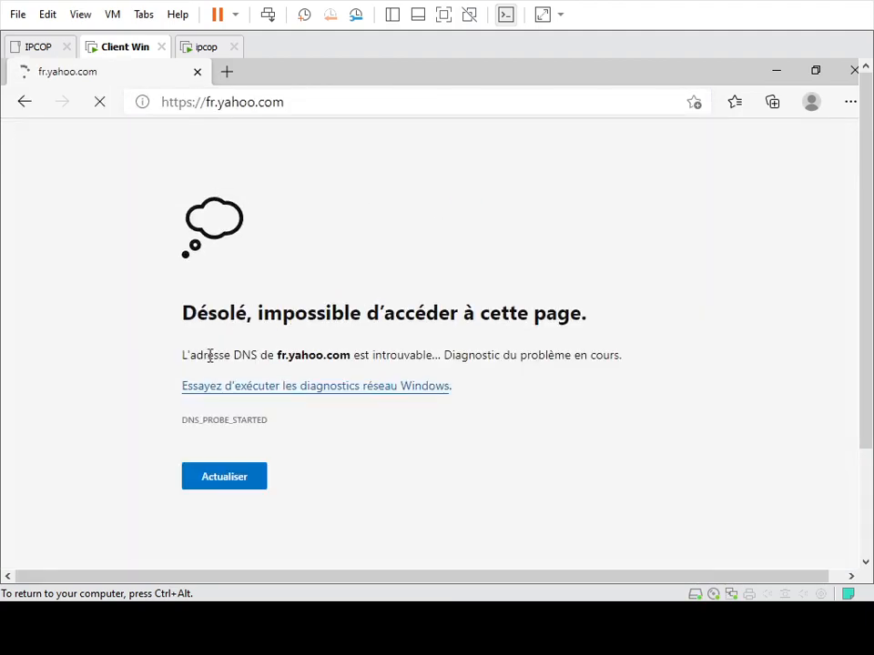
drag(210, 355, 415, 355)
- Load the address 1.1.1.1 in the browser to test connectivity without name resolution
click(290, 101)
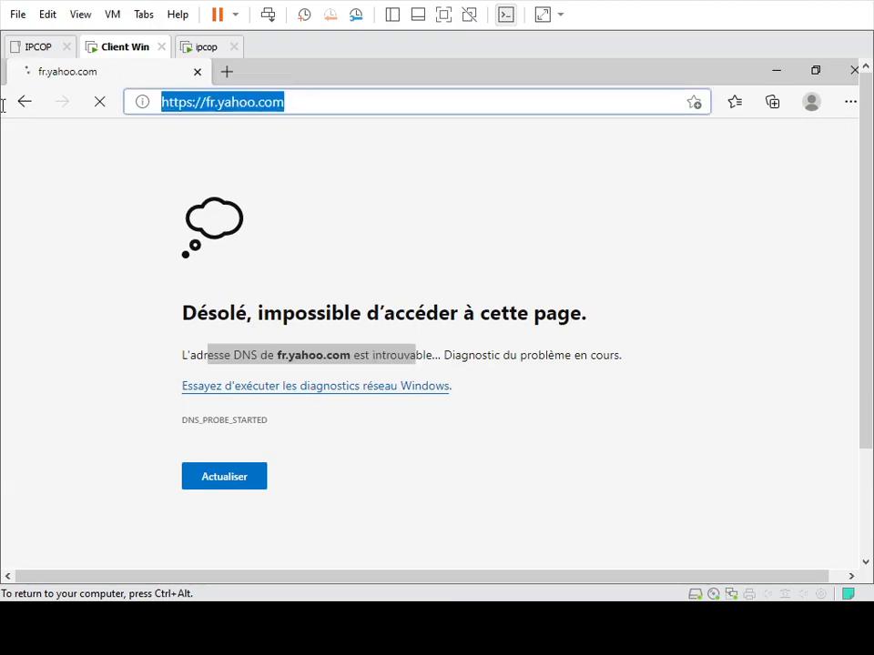
text(1.1.1.1)
key(Return)
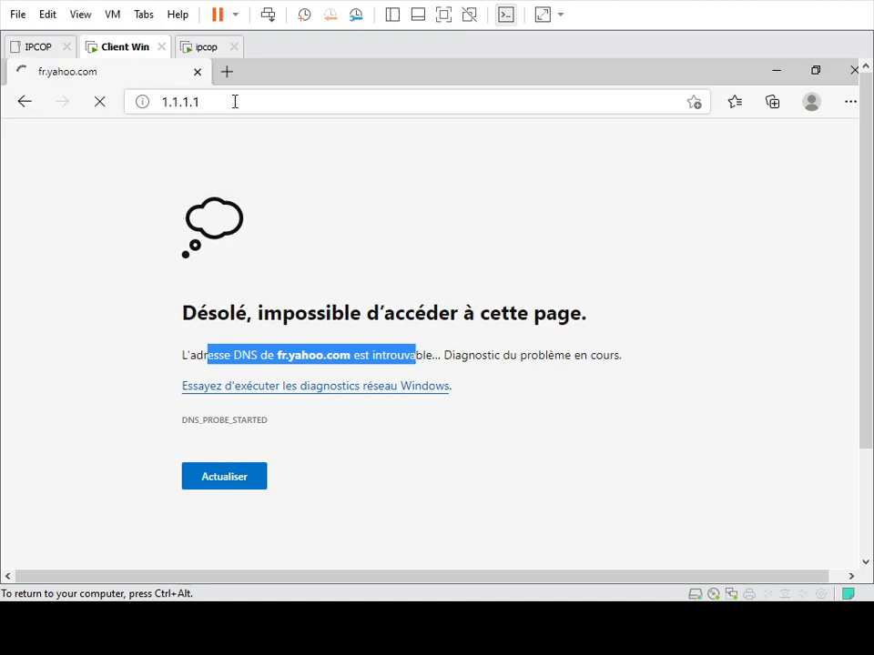
- Switch to the ipcop machine, clear the pending ping command and run reboot
click(206, 47)
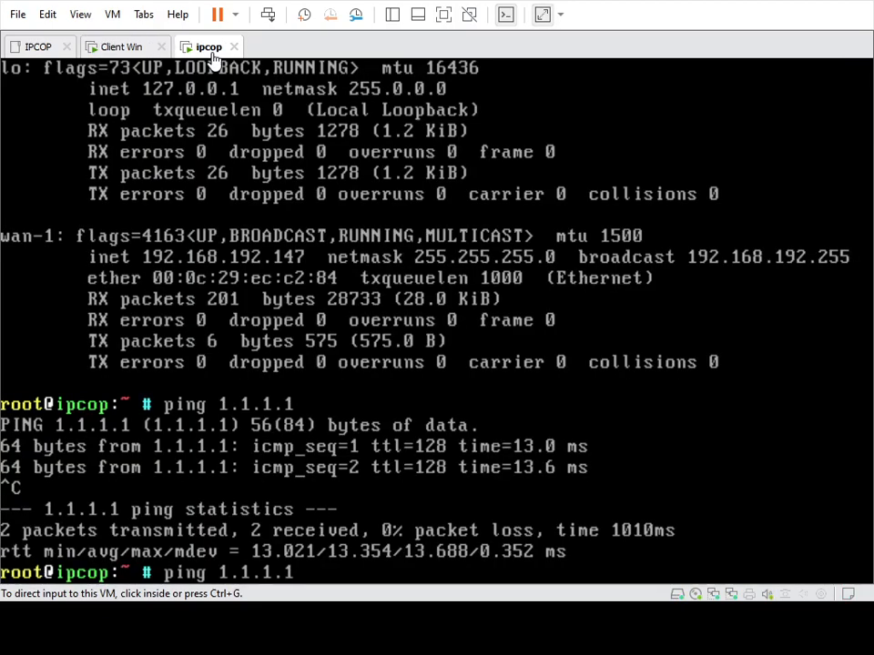
key(BackSpace)
key(BackSpace)
key(BackSpace)
key(BackSpace)
key(BackSpace)
key(BackSpace)
key(BackSpace)
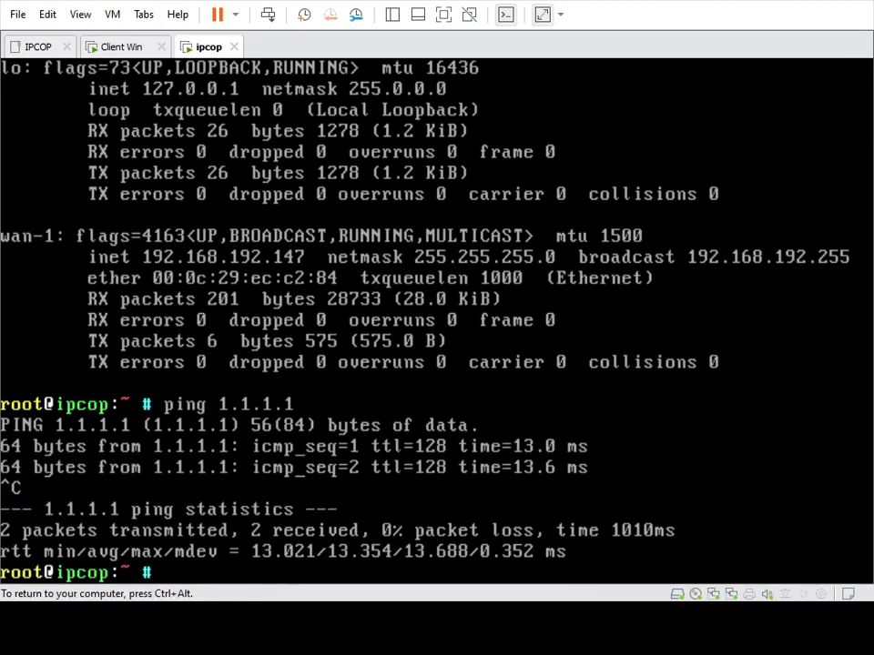
text(reboot)
key(Return)
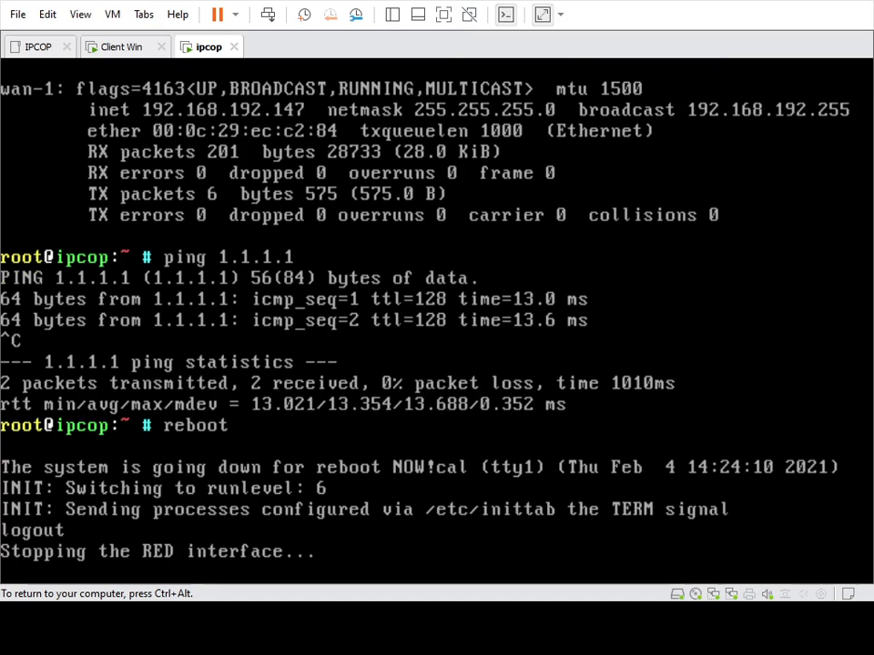
key(ctrl+alt)
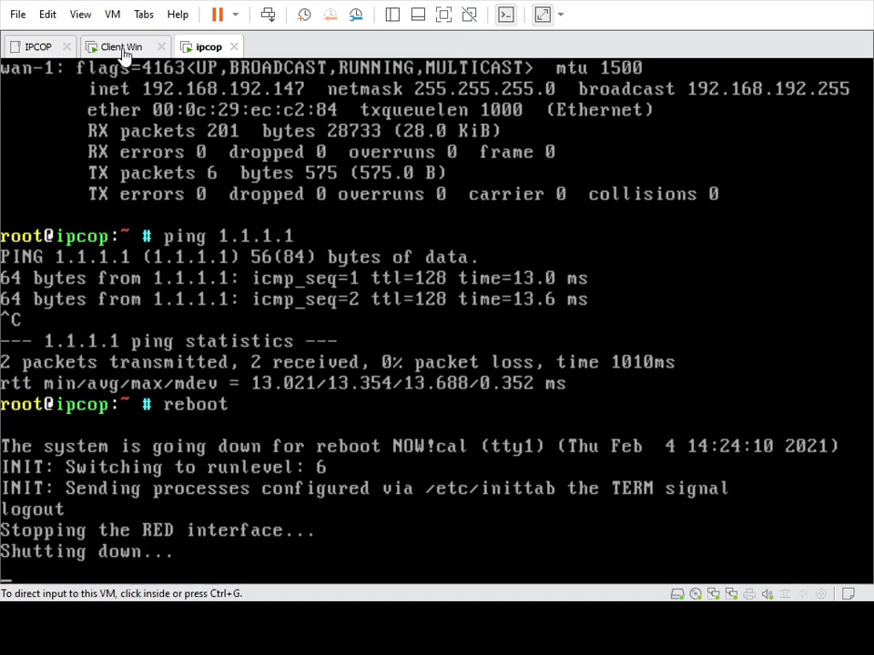
- Return to the Client Win machine and open a command prompt (cmd)
click(93, 46)
click(206, 46)
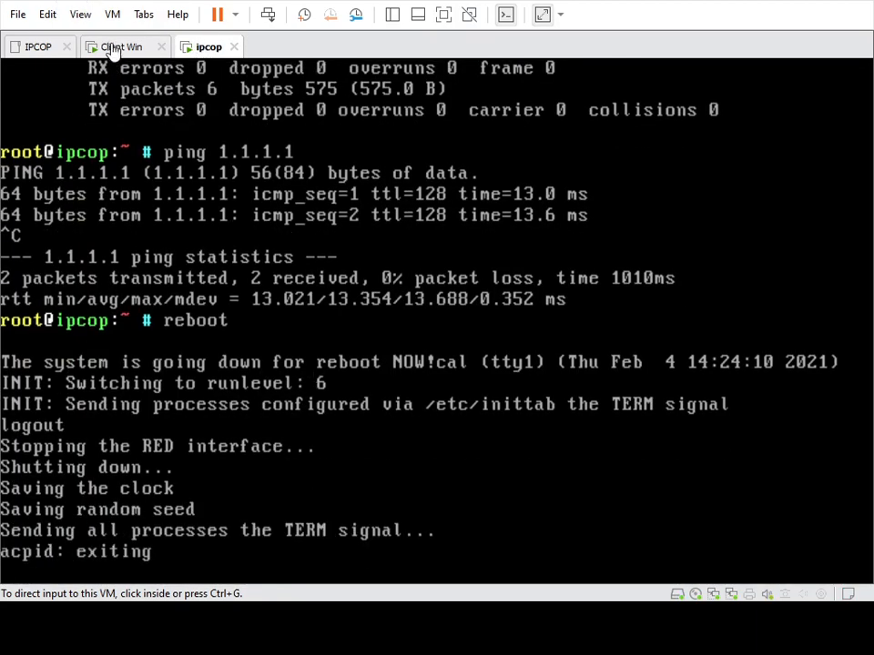
click(113, 46)
drag(867, 244, 866, 359)
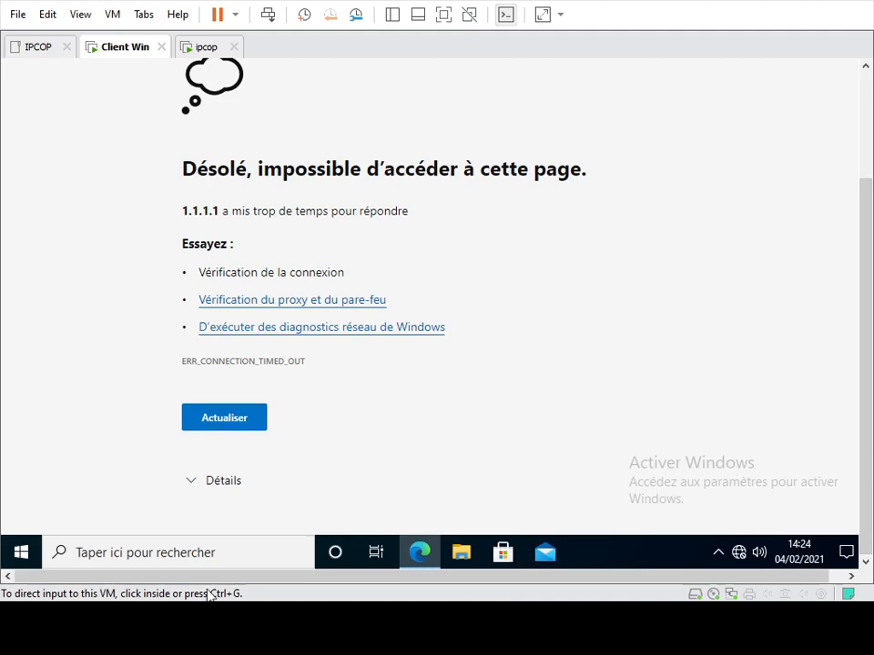
click(216, 559)
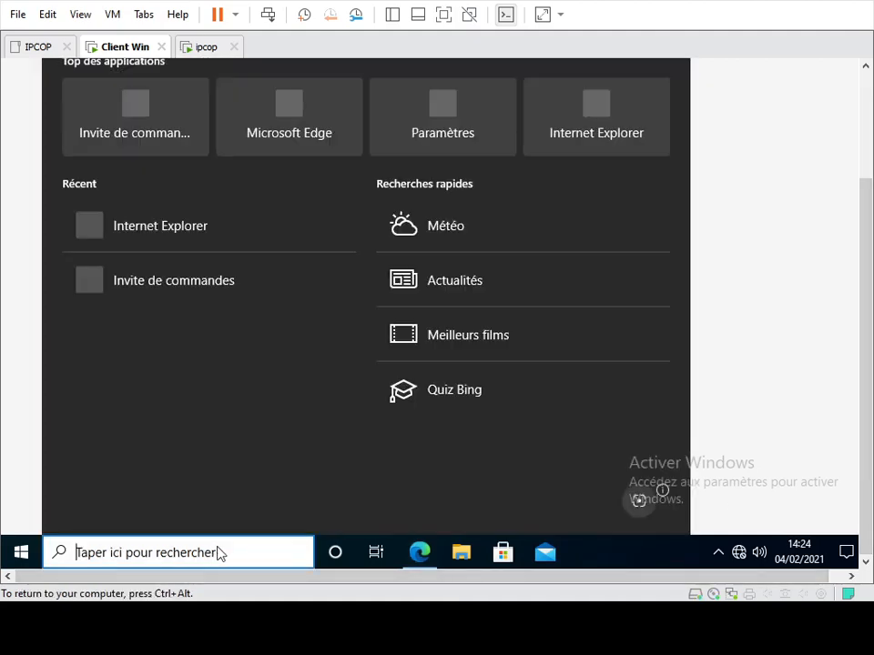
text(cmd)
key(Return)
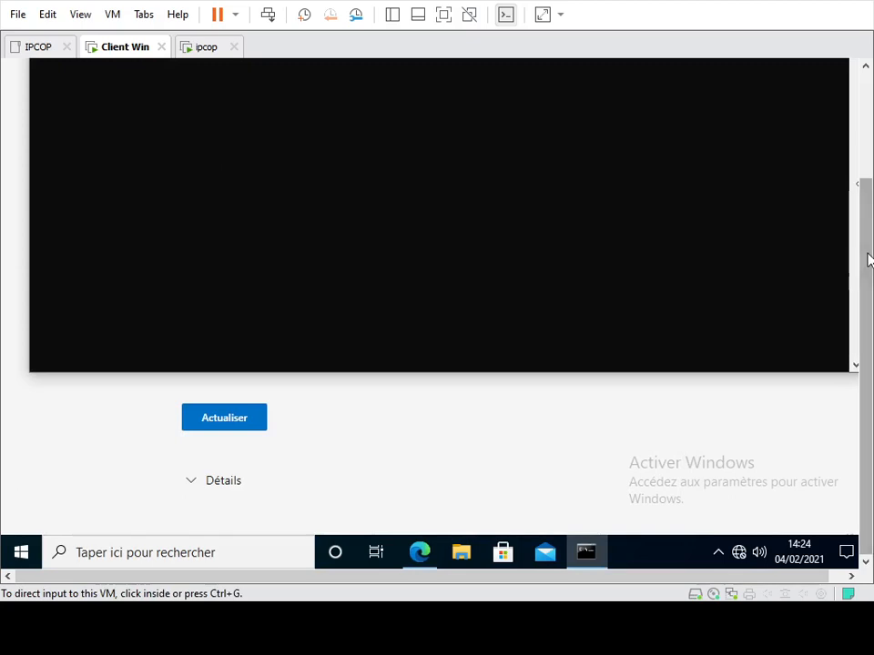
- Run ipconfig in the command prompt to display the client's IP configuration
drag(869, 260, 866, 150)
click(315, 158)
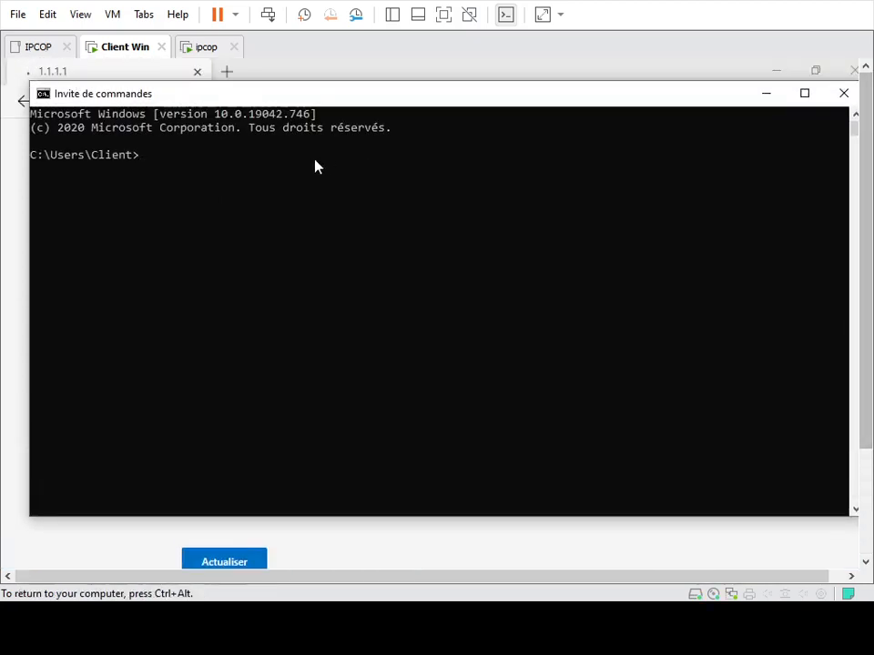
text(ipco)
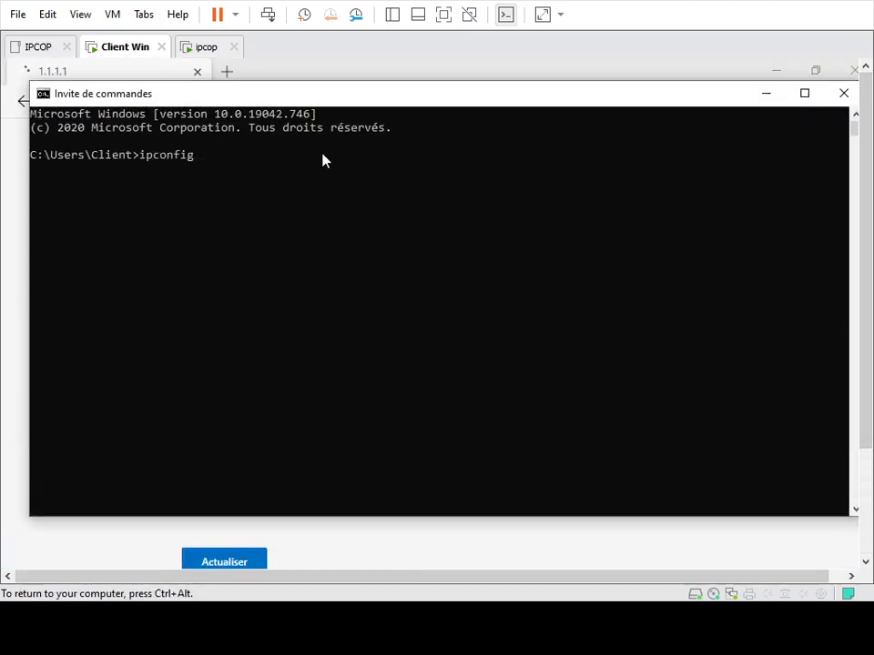
text(nfig)
key(Return)
- Switch to the ipcop machine and boot the default IPCop entry in its boot menu
key(ctrl+alt)
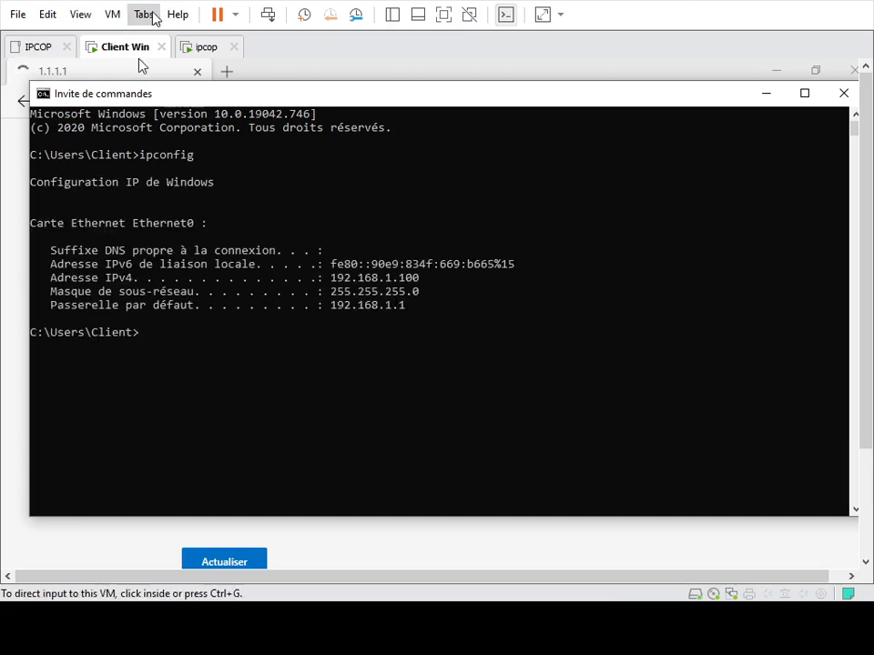
click(207, 47)
click(169, 125)
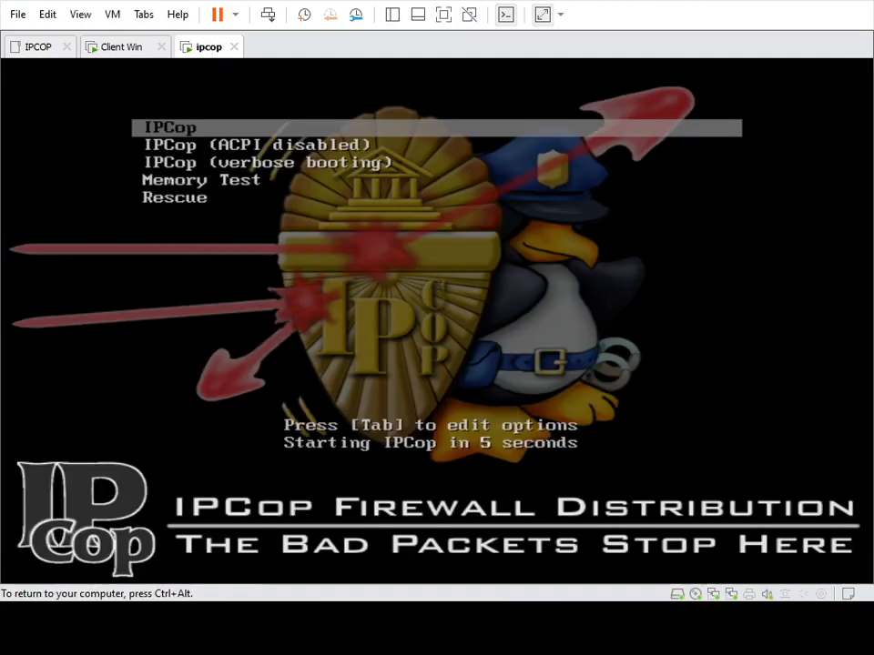
key(Return)
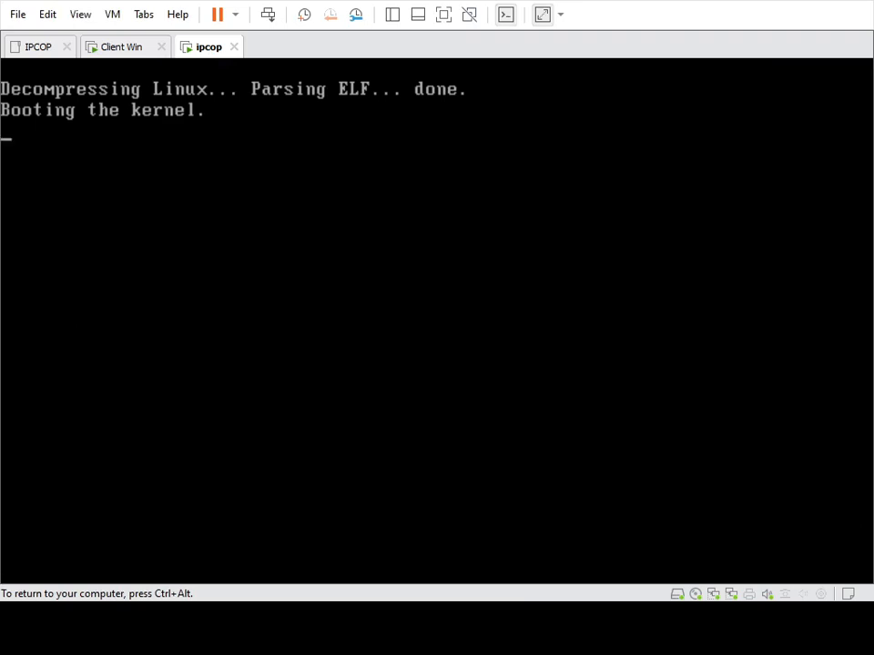
- Ping the gateway 192.168.1.1 from the Client Win command prompt
key(ctrl+alt)
click(118, 48)
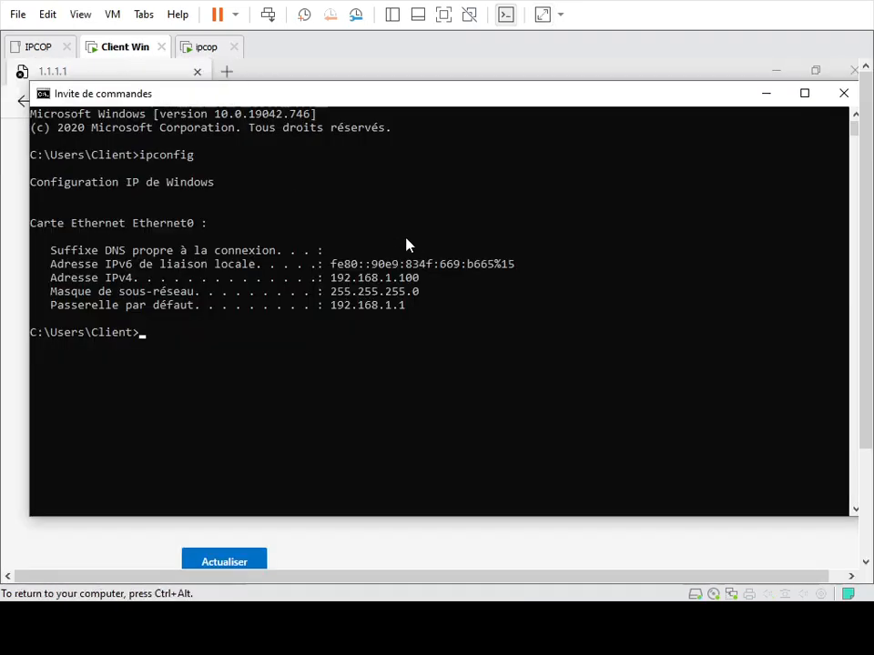
text(p)
key(BackSpace)
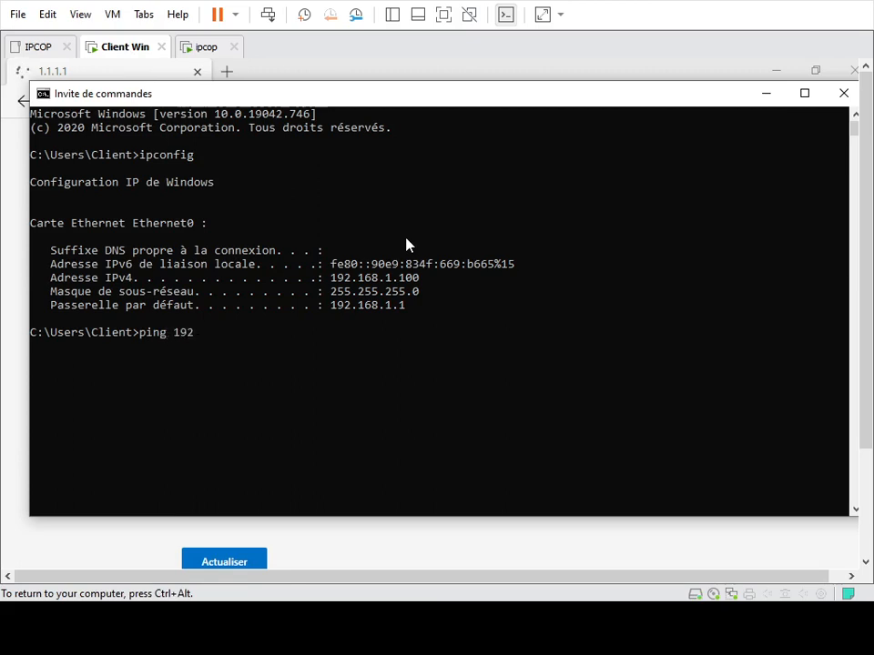
text(g 192.168.1)
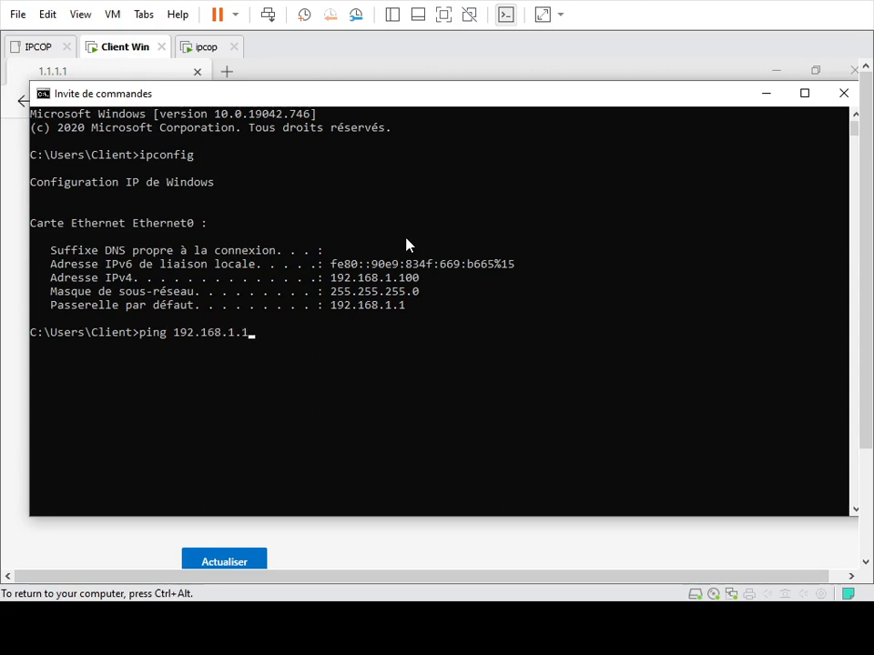
text(.1)
key(Return)
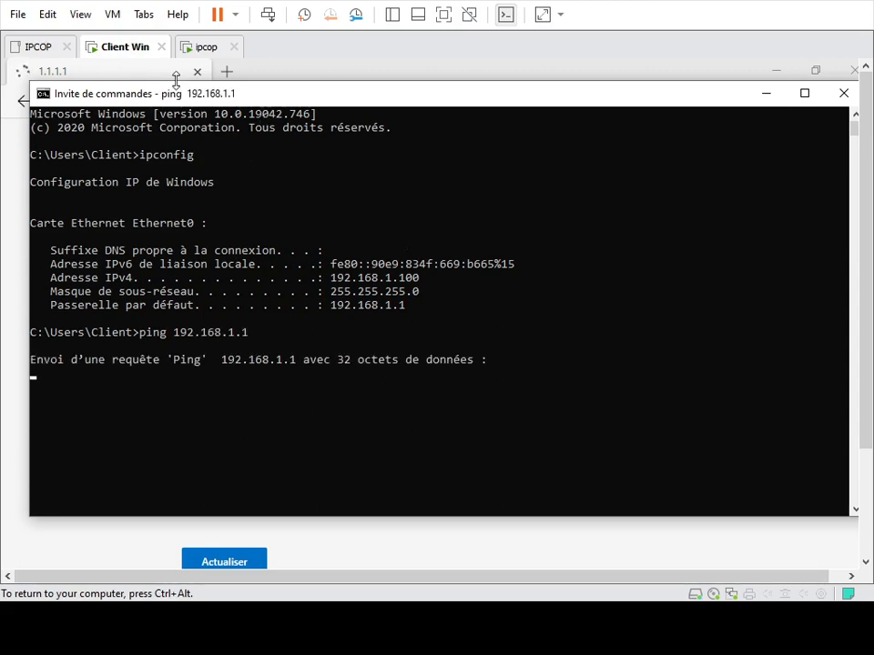
- Check the boot progress of the ipcop machine and return to the client's command prompt
click(206, 46)
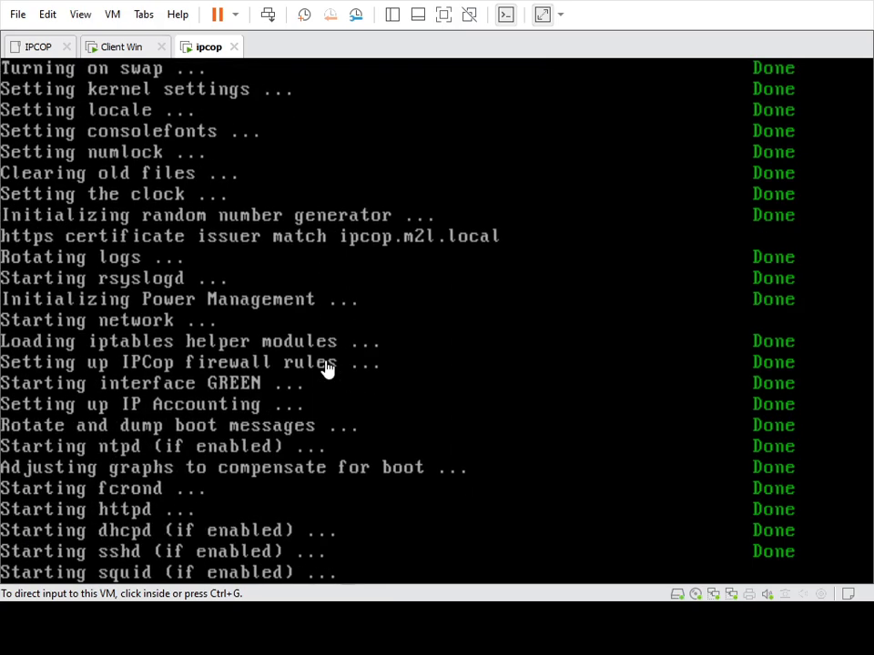
click(109, 50)
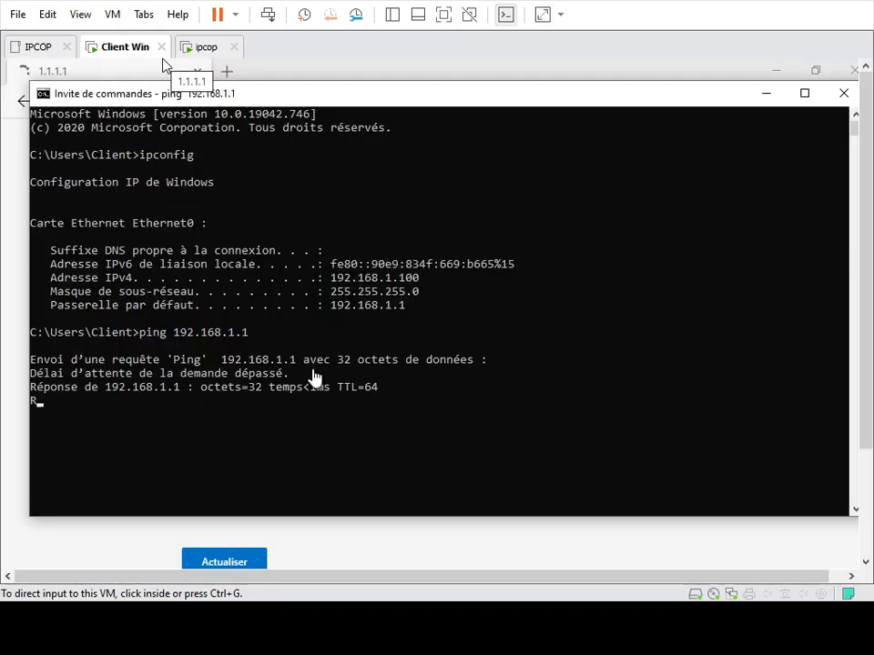
click(293, 348)
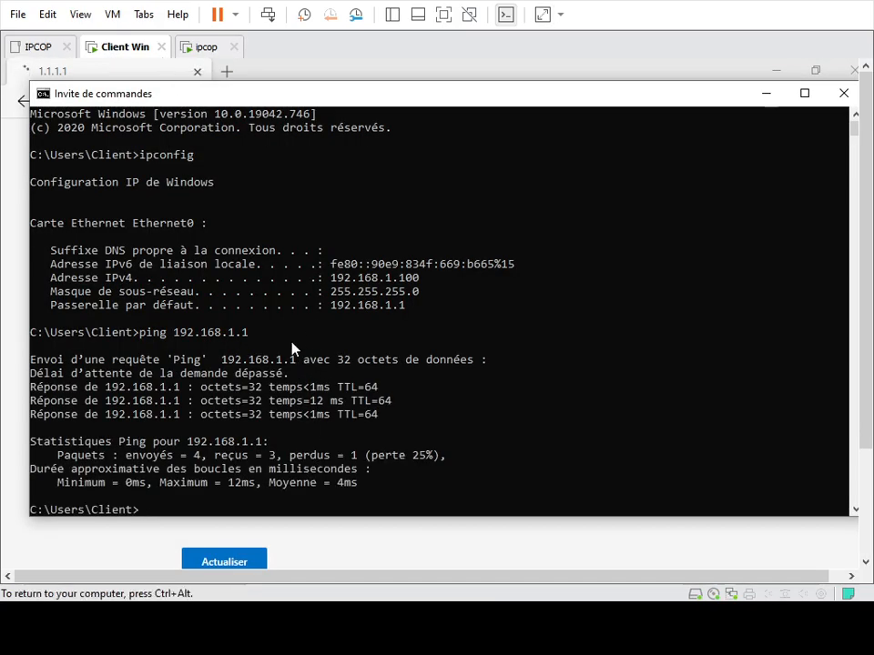
- Leave the command prompt and bring the browser's 1.1.1.1 page back to the front
key(Up)
key(BackSpace)
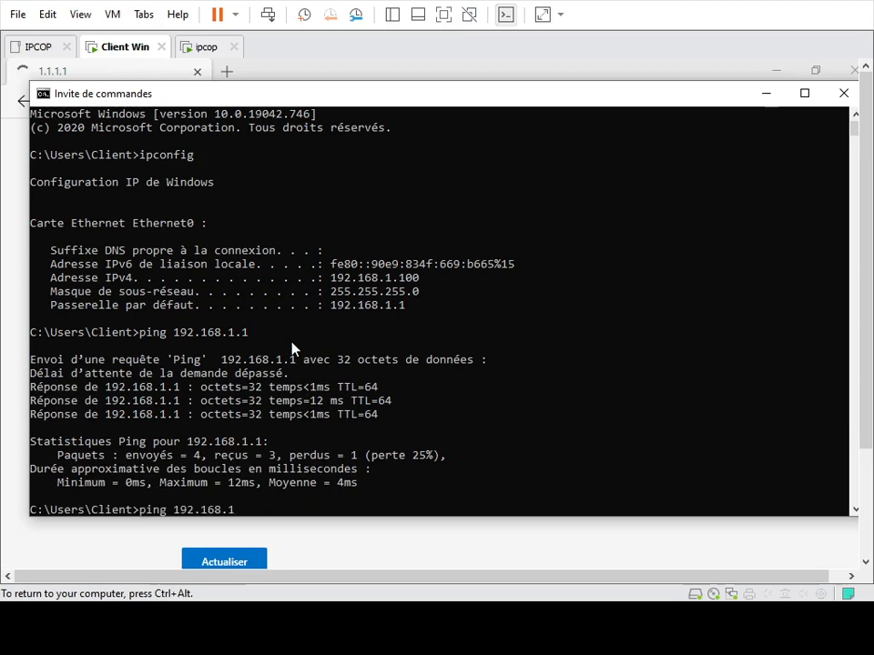
click(31, 544)
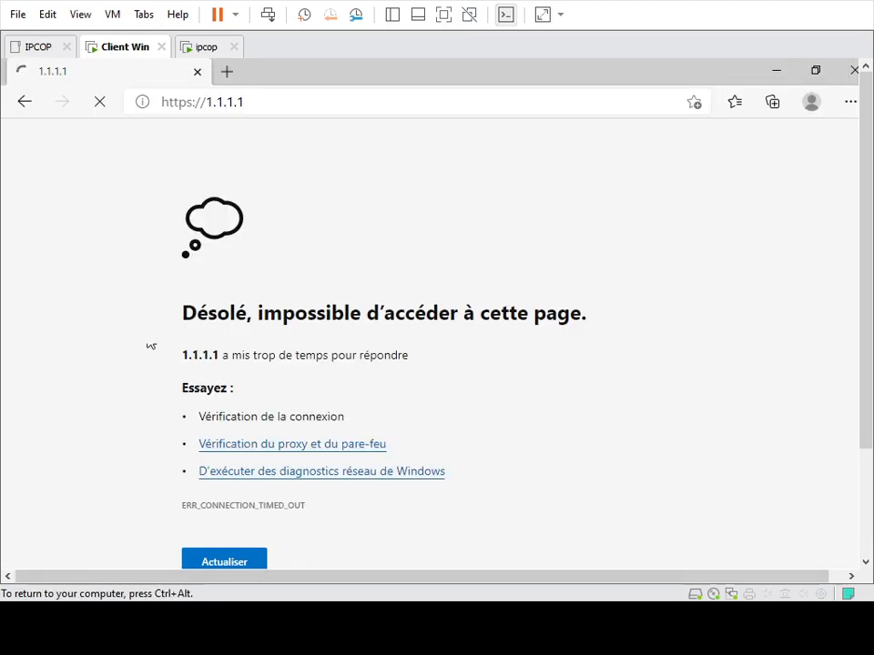
click(263, 103)
click(264, 156)
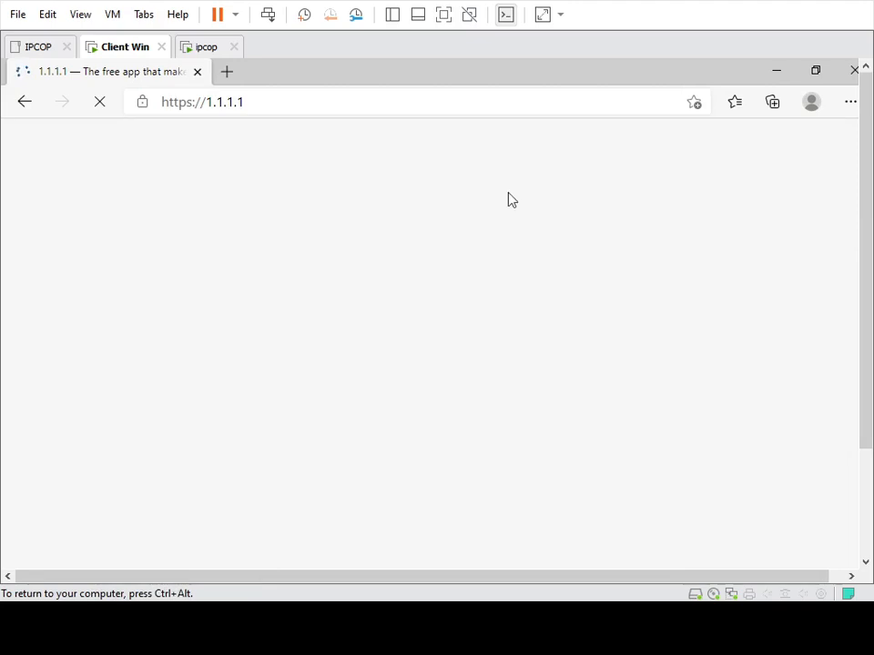
click(320, 107)
text(yahoo.fr)
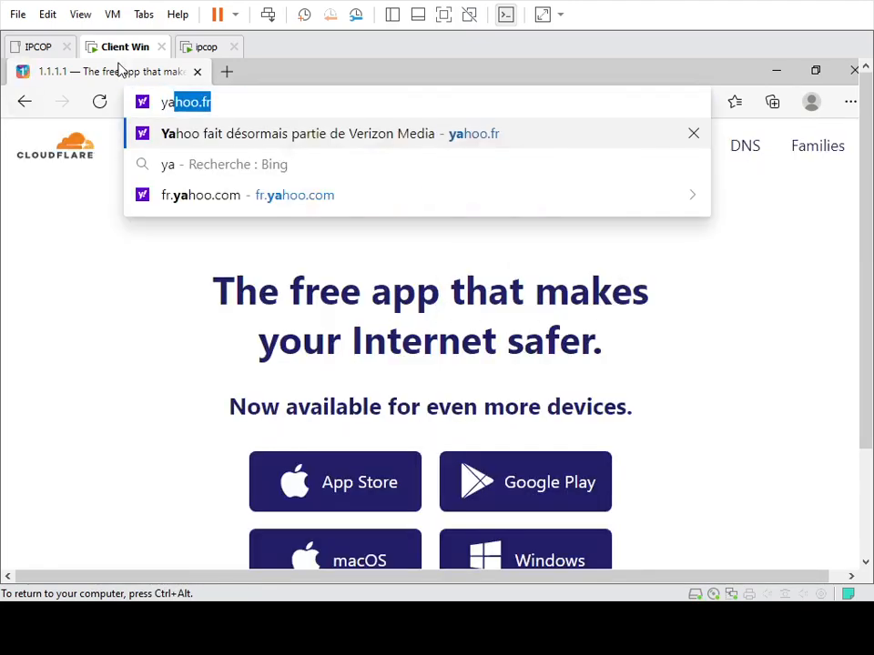
key(Return)
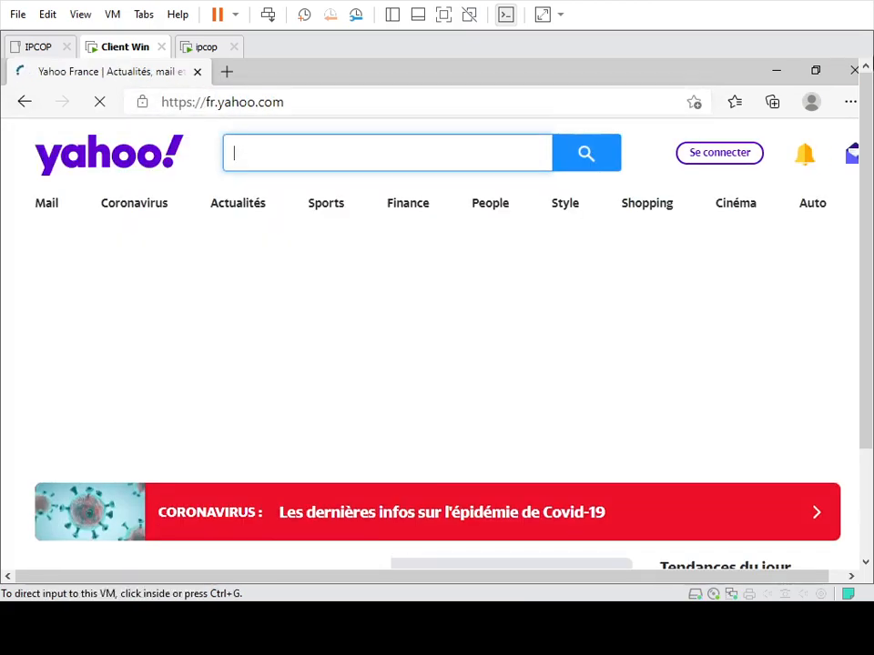
- Test web access by loading facebook.fr in the current browser tab
click(325, 103)
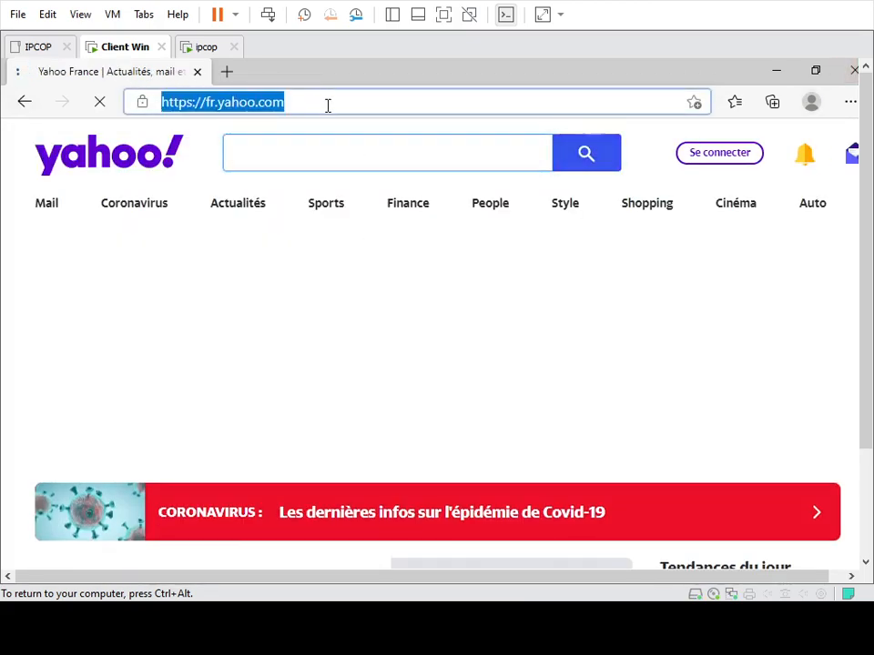
text(fac)
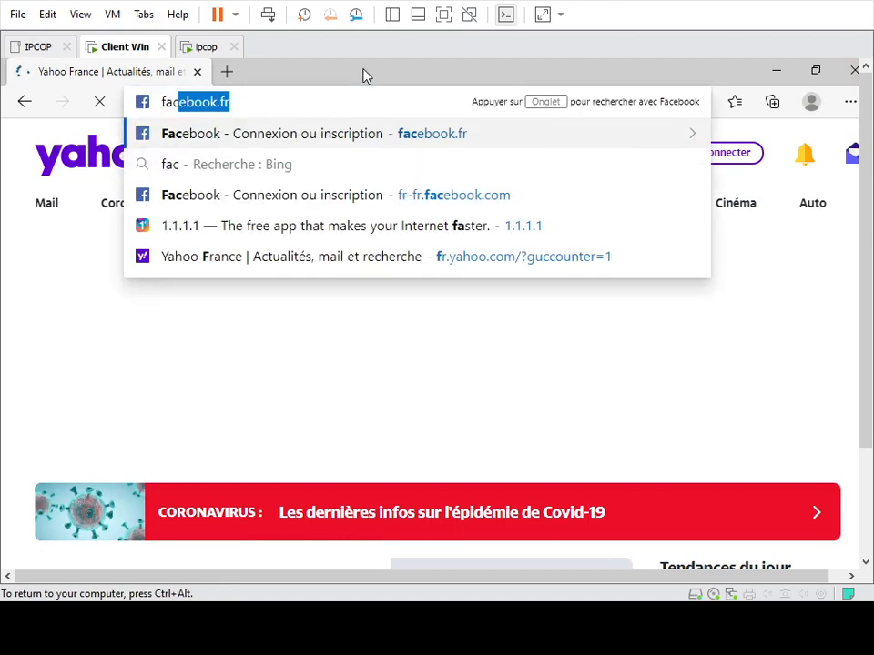
key(Return)
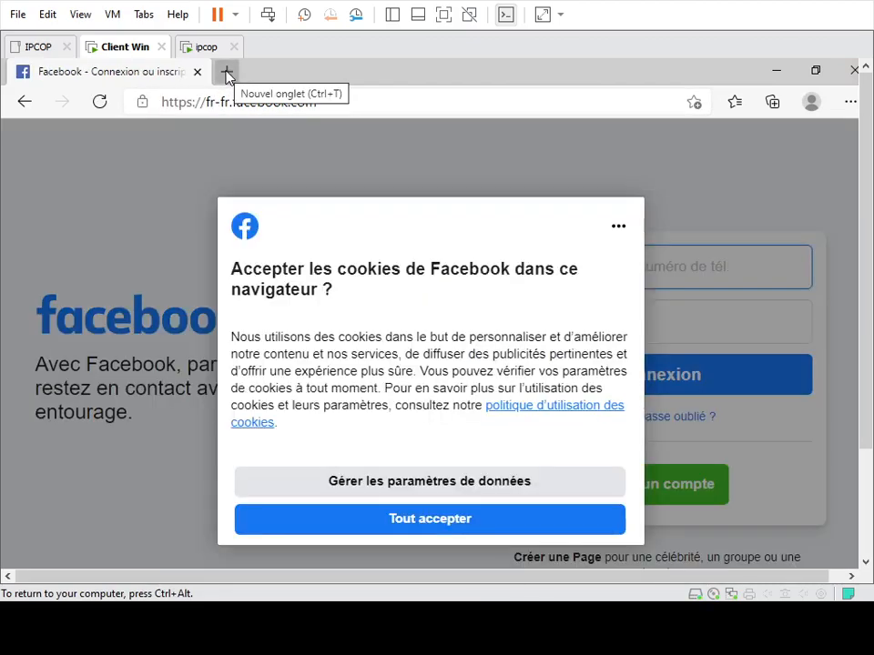
click(226, 73)
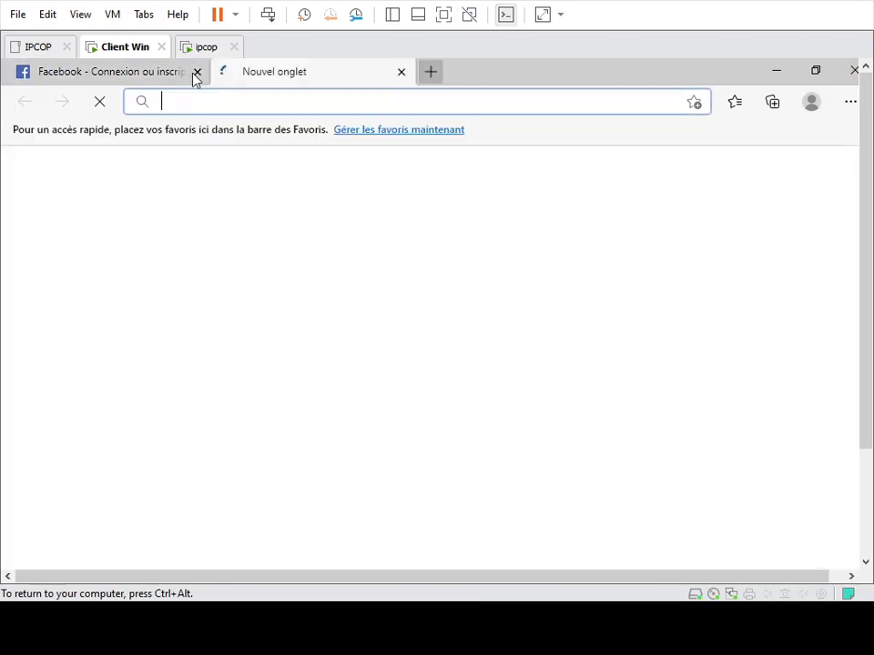
click(191, 74)
click(278, 76)
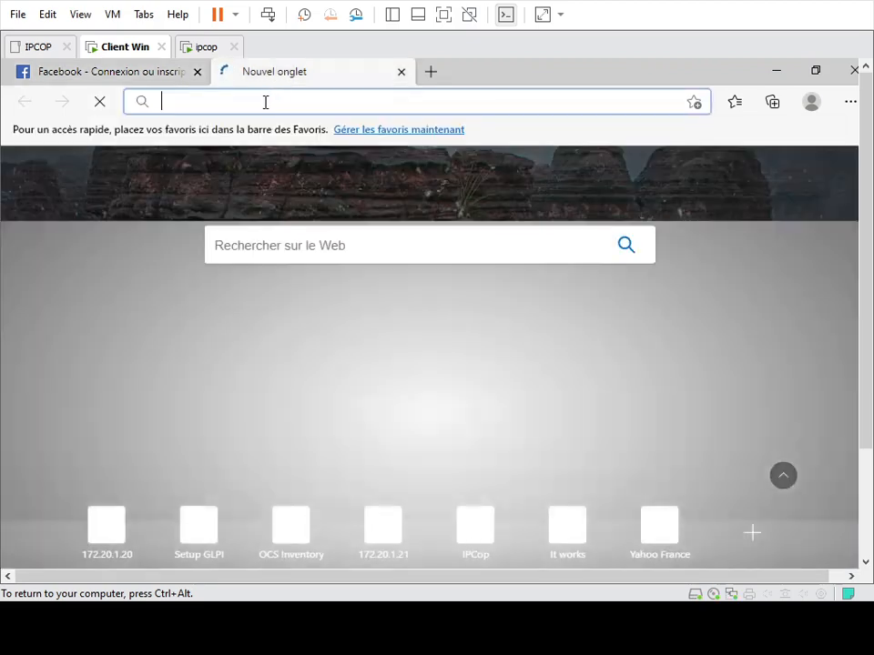
text(h)
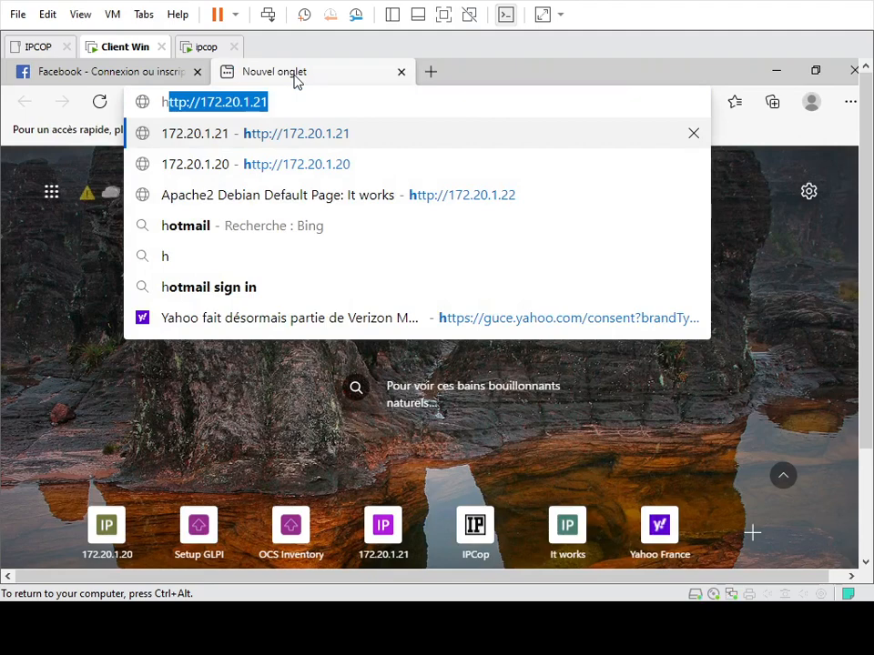
text(ttps://)
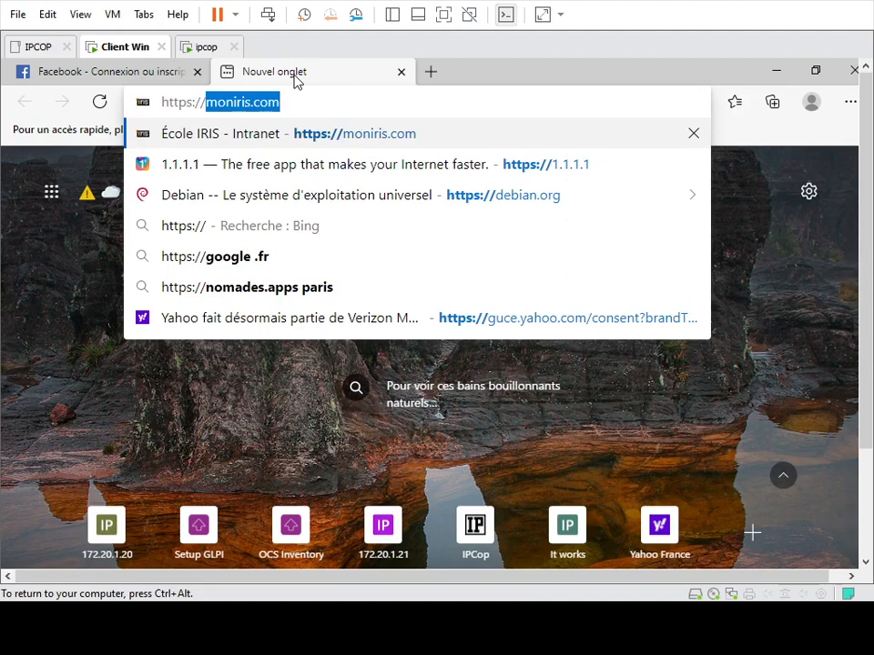
text(192)
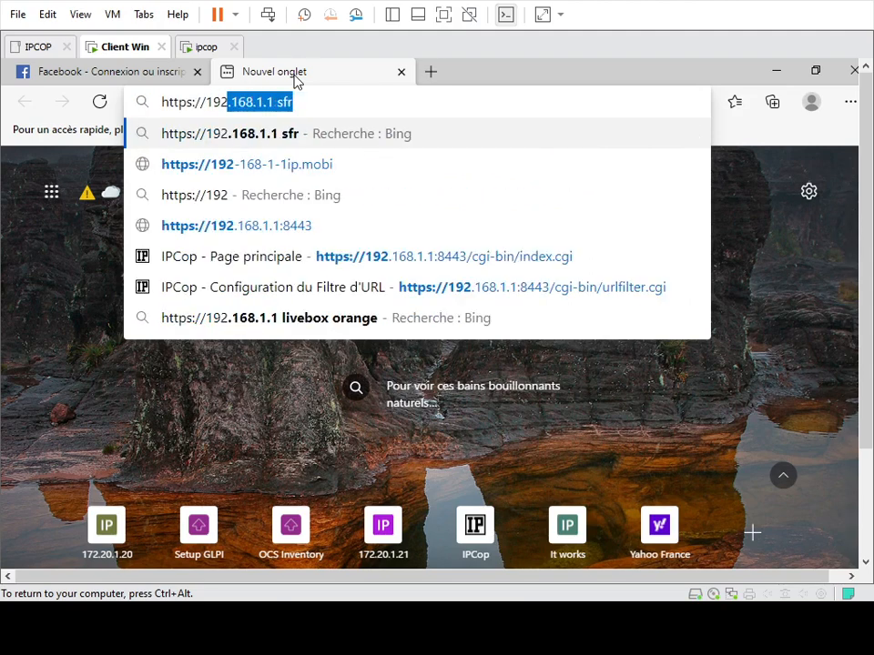
key(Down)
key(Down)
key(Down)
key(Down)
key(BackSpace)
key(BackSpace)
key(BackSpace)
key(BackSpace)
key(BackSpace)
key(BackSpace)
key(BackSpace)
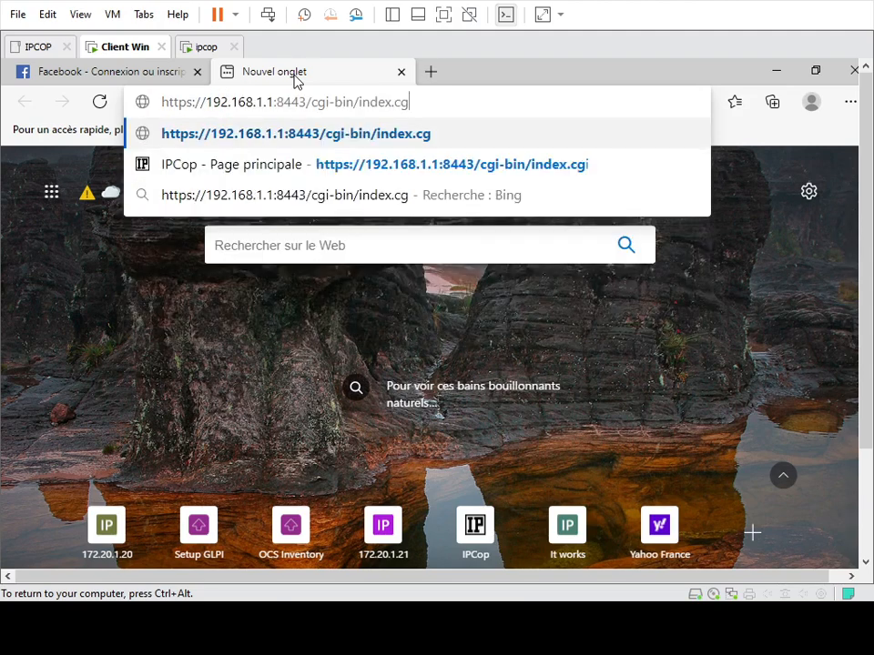
key(BackSpace)
key(BackSpace)
key(BackSpace)
key(BackSpace)
key(BackSpace)
key(BackSpace)
key(BackSpace)
key(BackSpace)
key(BackSpace)
key(BackSpace)
key(BackSpace)
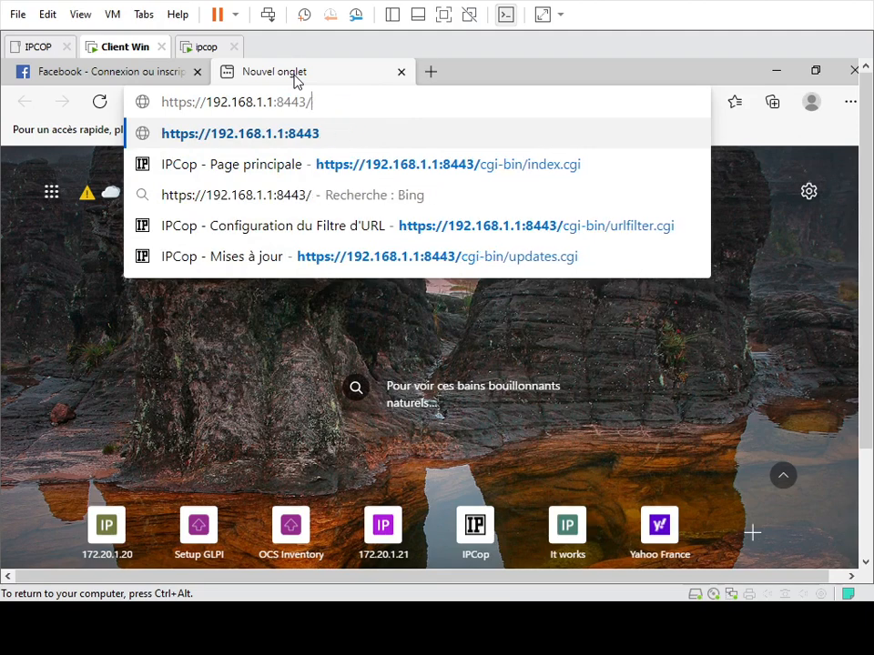
key(Return)
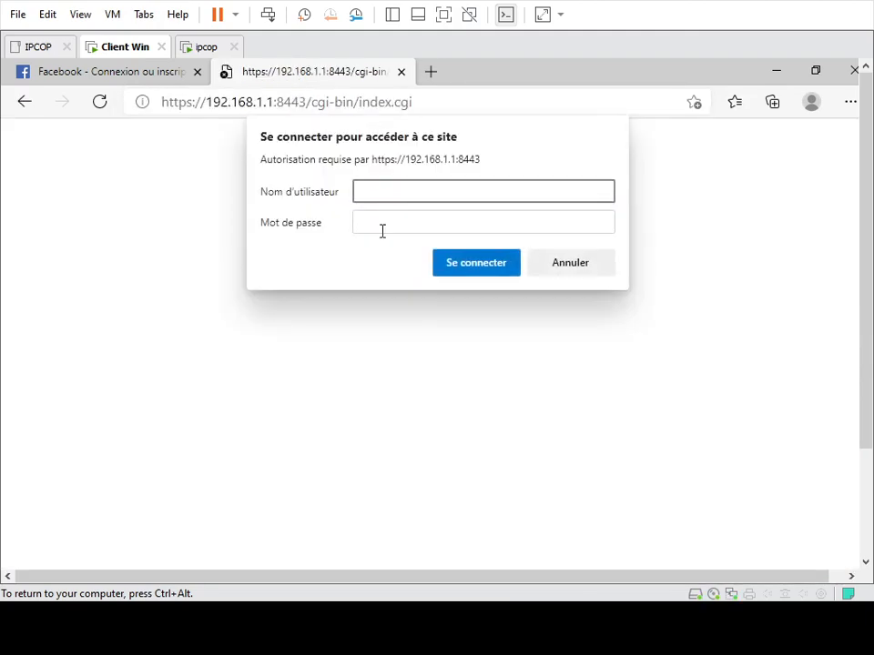
- Sign in to the IPCop administration site as admin with the account password
text(admin)
click(382, 231)
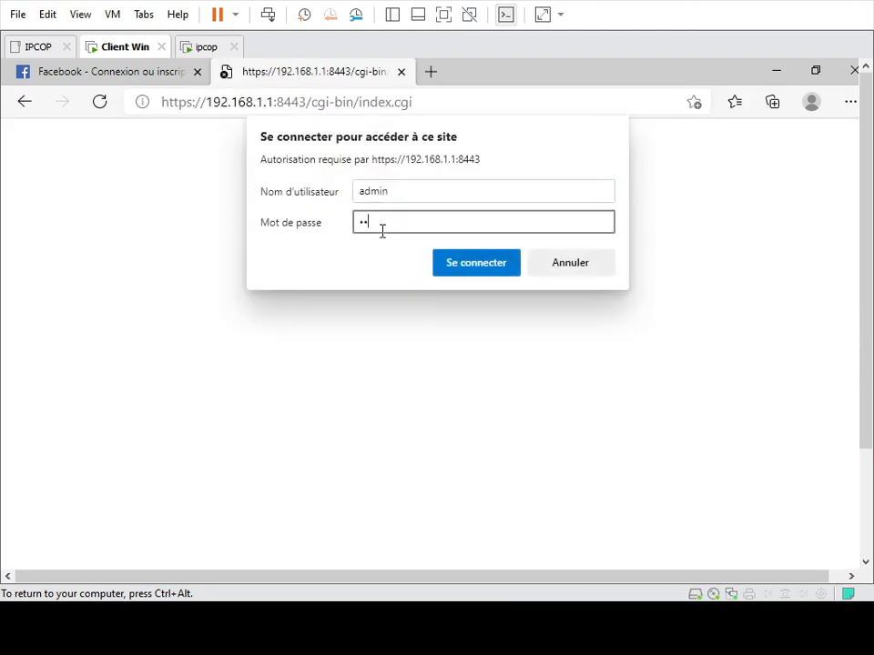
key(Return)
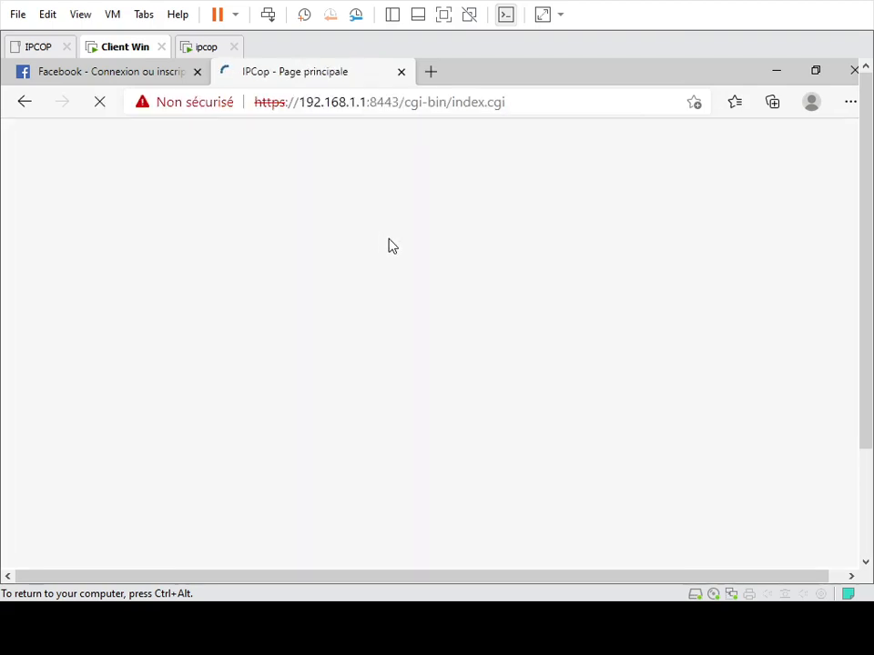
- Open the proxy server log (Journaux du serveur mandataire) in IPCop and refresh it
mouse_move(574, 185)
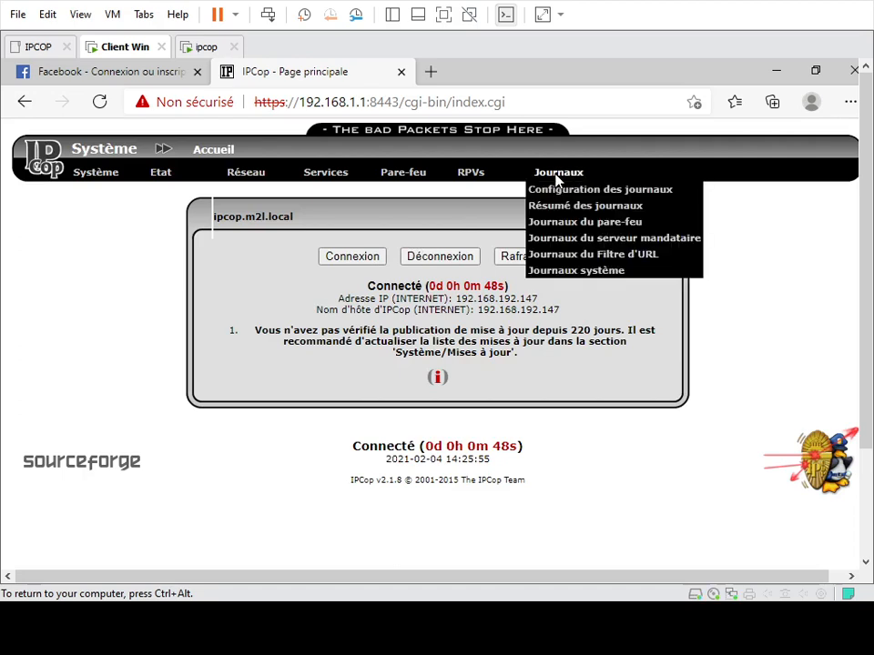
click(588, 241)
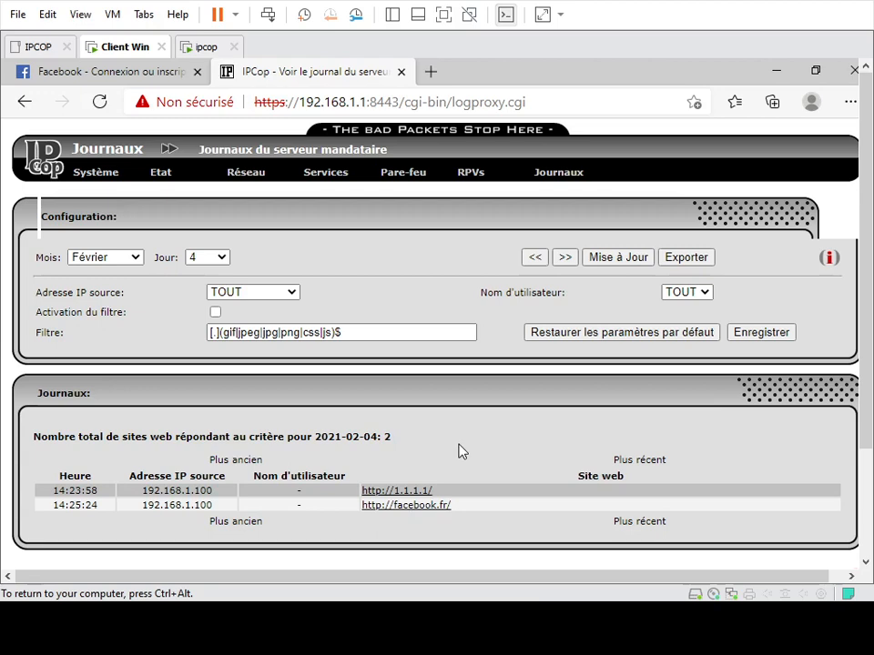
key(F5)
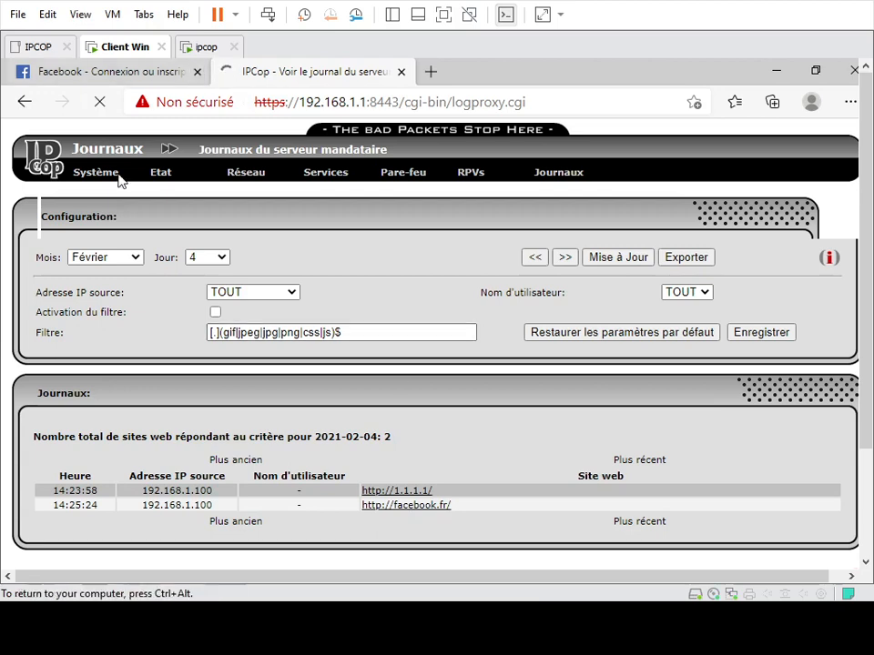
- Find Internet Explorer through the Windows search on the client and launch it
drag(867, 221, 870, 348)
click(130, 552)
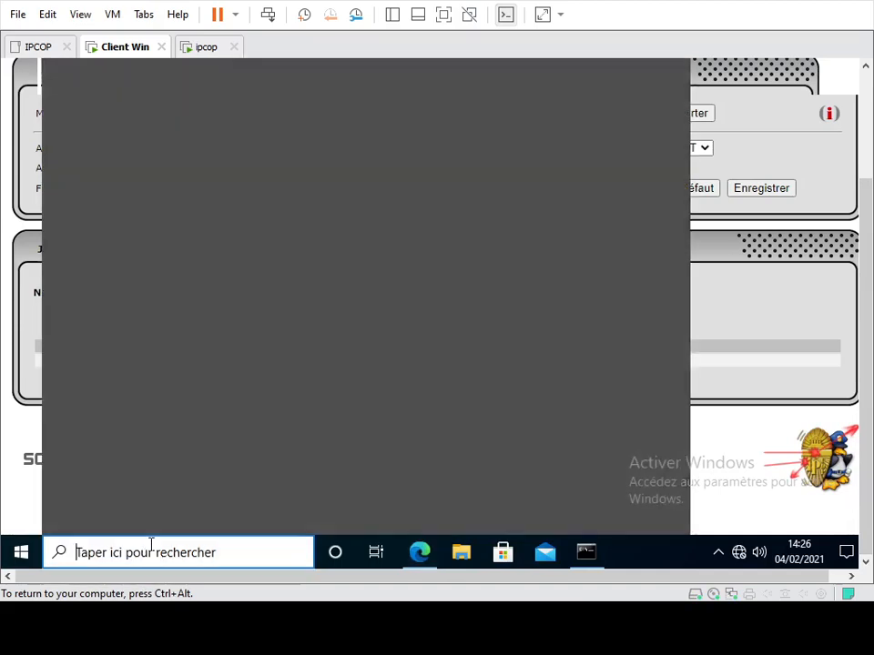
text(IR)
key(BackSpace)
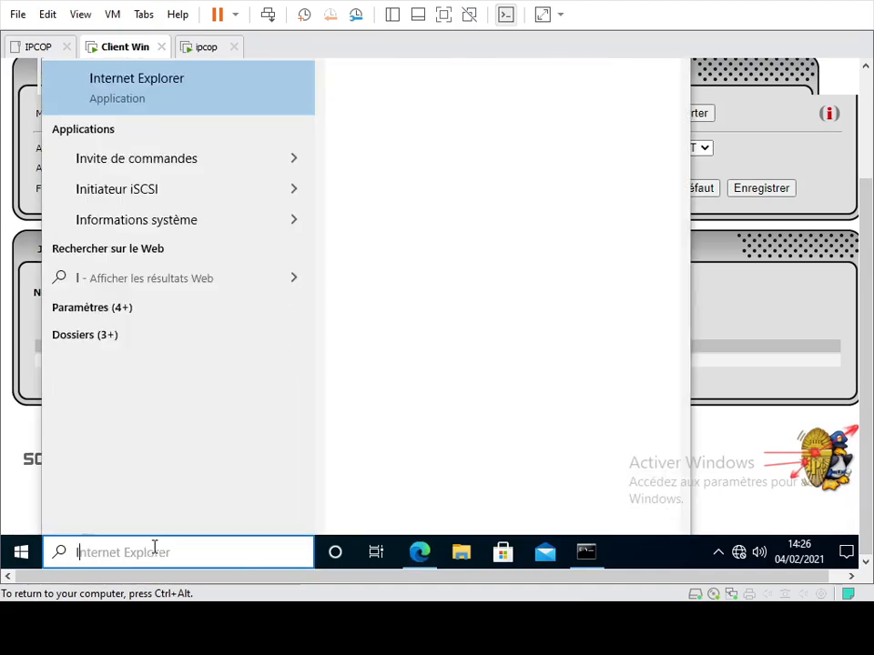
text(E)
key(Return)
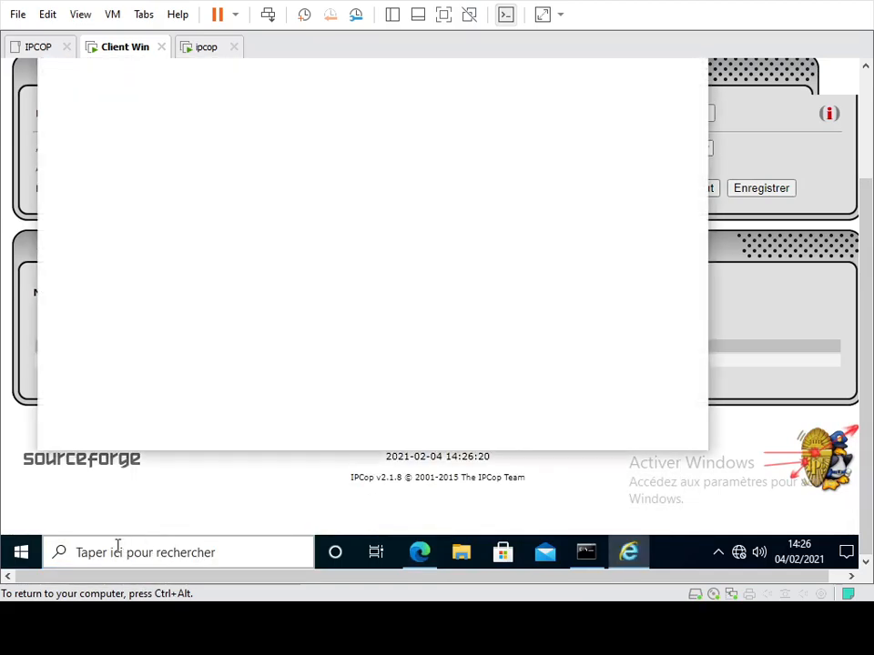
- Load yahoo.fr in the Internet Explorer window
drag(872, 301, 869, 177)
click(396, 196)
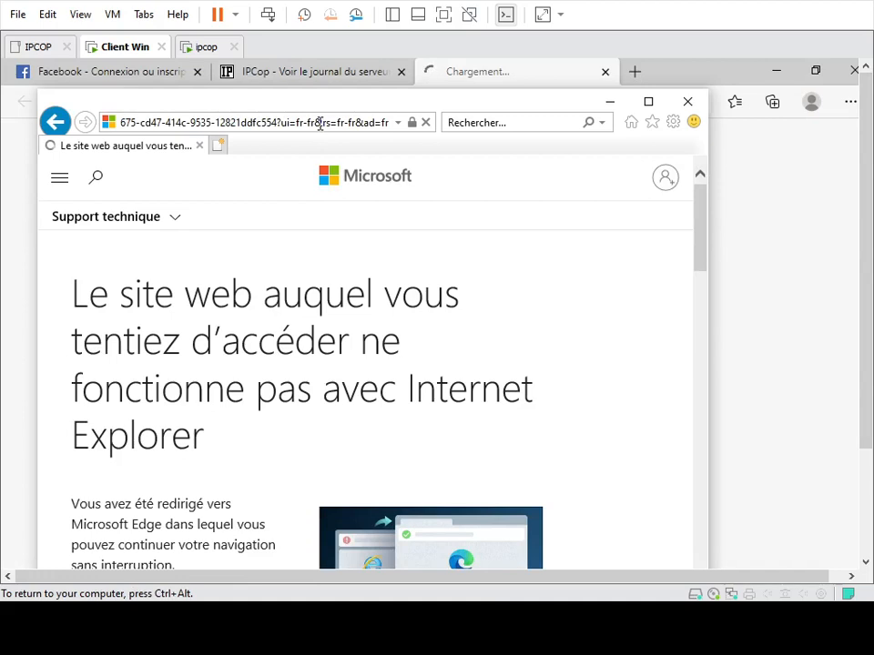
text(yahoo.fr)
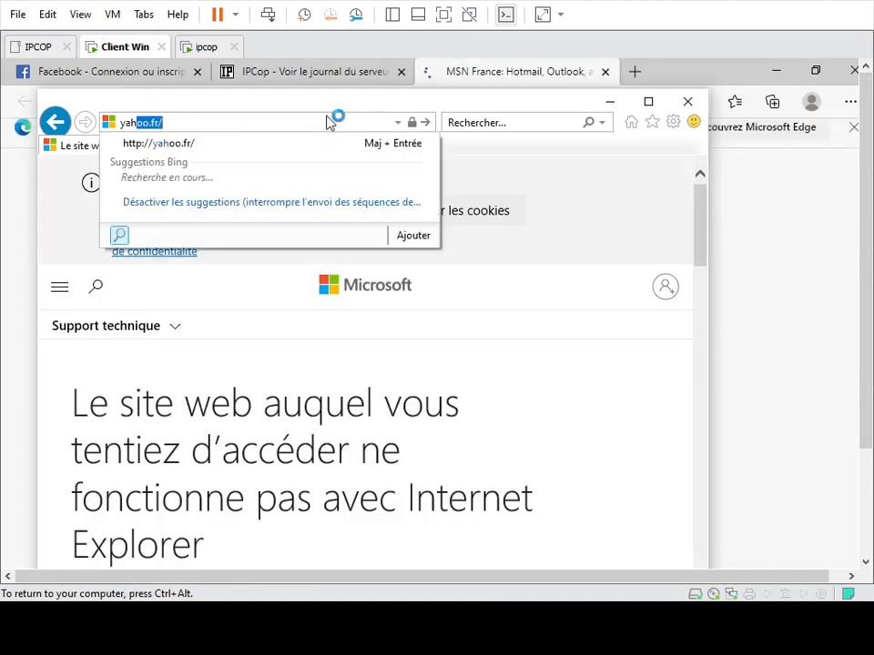
key(Return)
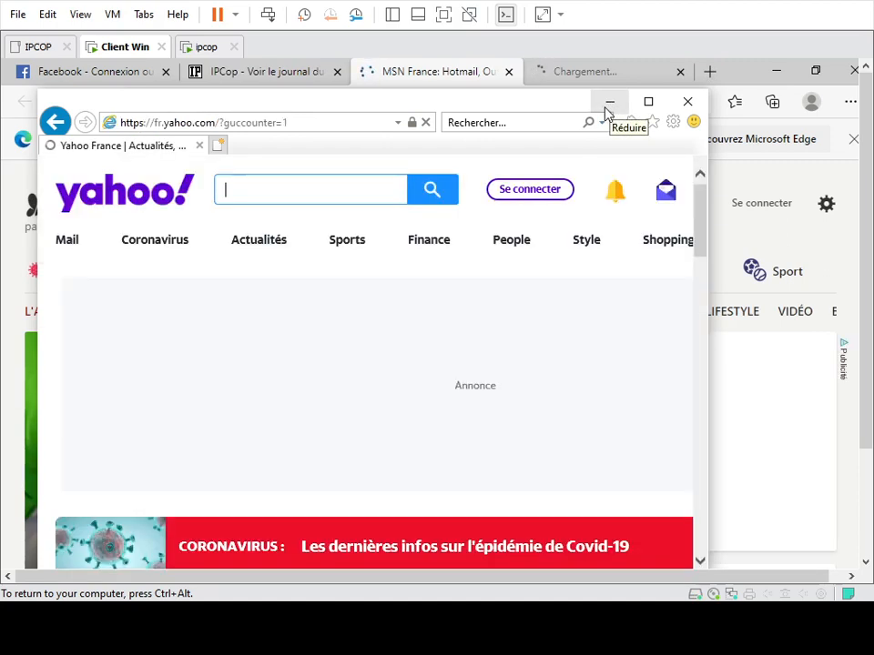
- Close Internet Explorer and refresh the IPCop proxy server log in Edge
click(689, 106)
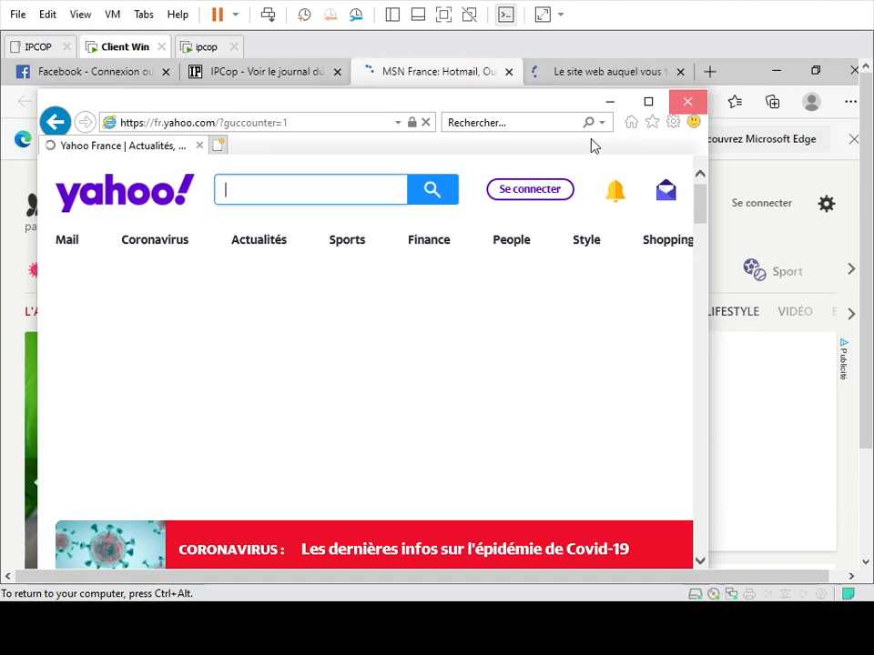
click(298, 82)
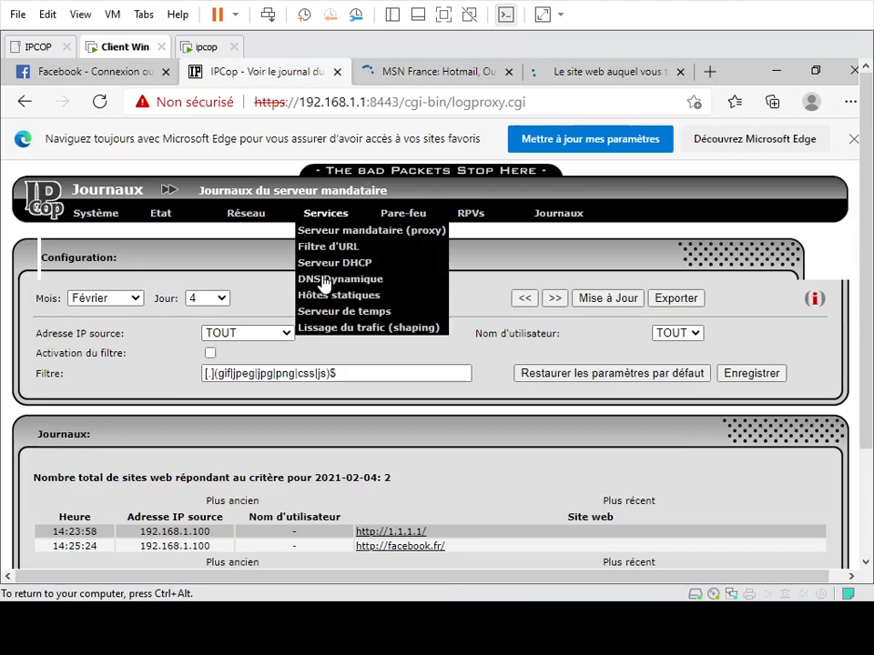
scroll(408, 388, down, 2)
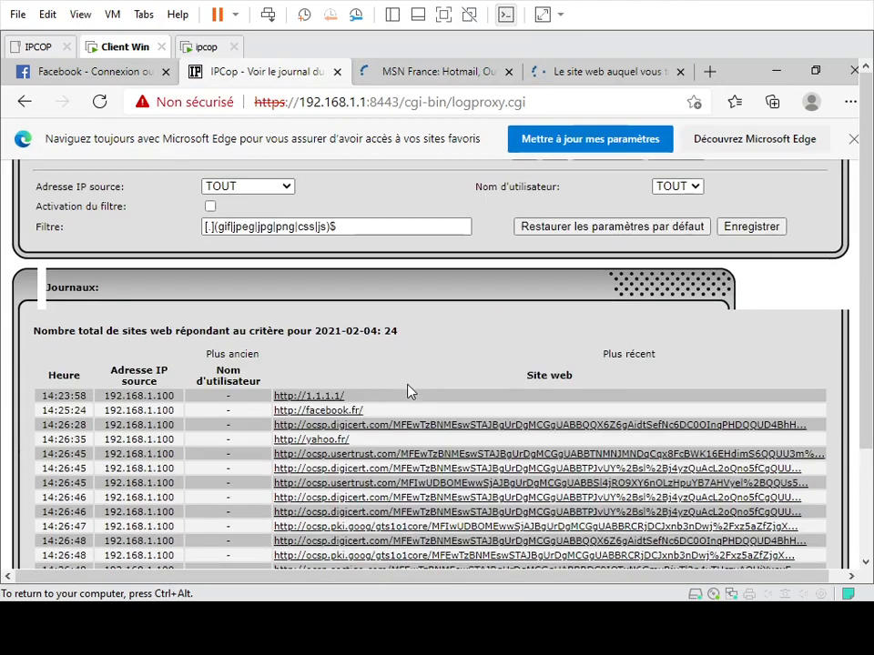
- Examine the times, source IP addresses and visited websites recorded in the refreshed proxy server log
scroll(427, 418, down, 2)
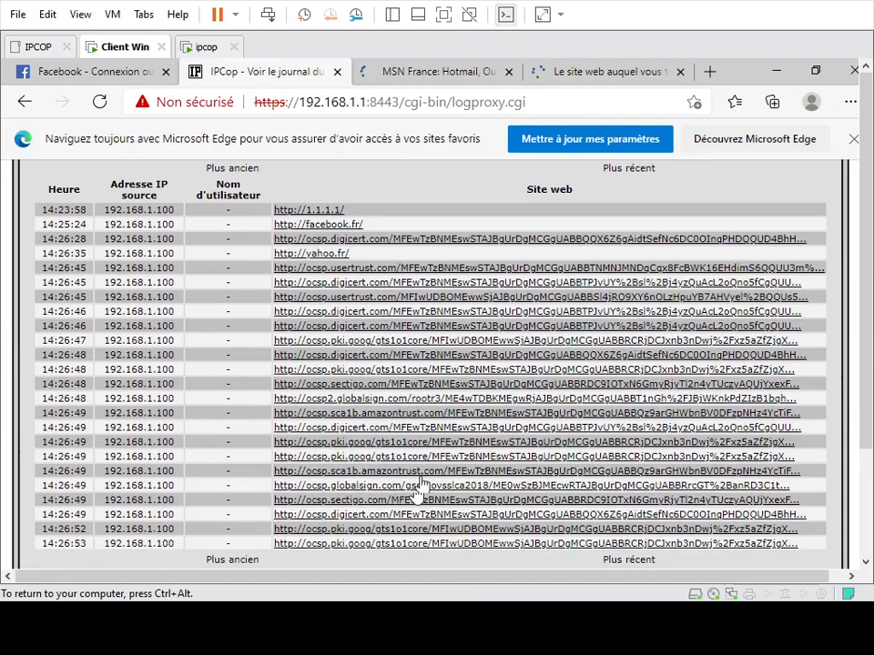
scroll(341, 417, up, 1)
scroll(339, 421, up, 1)
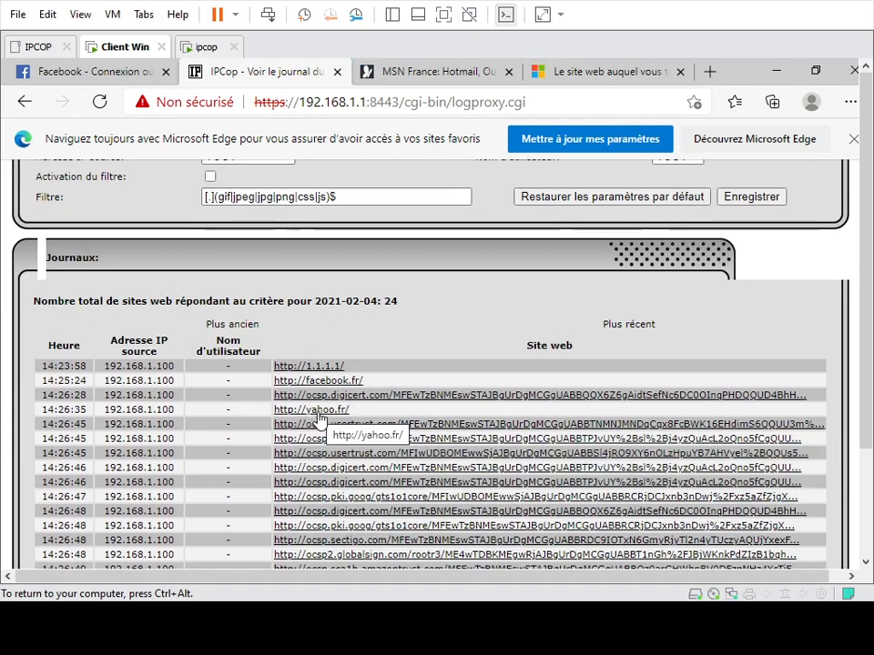
scroll(324, 412, down, 3)
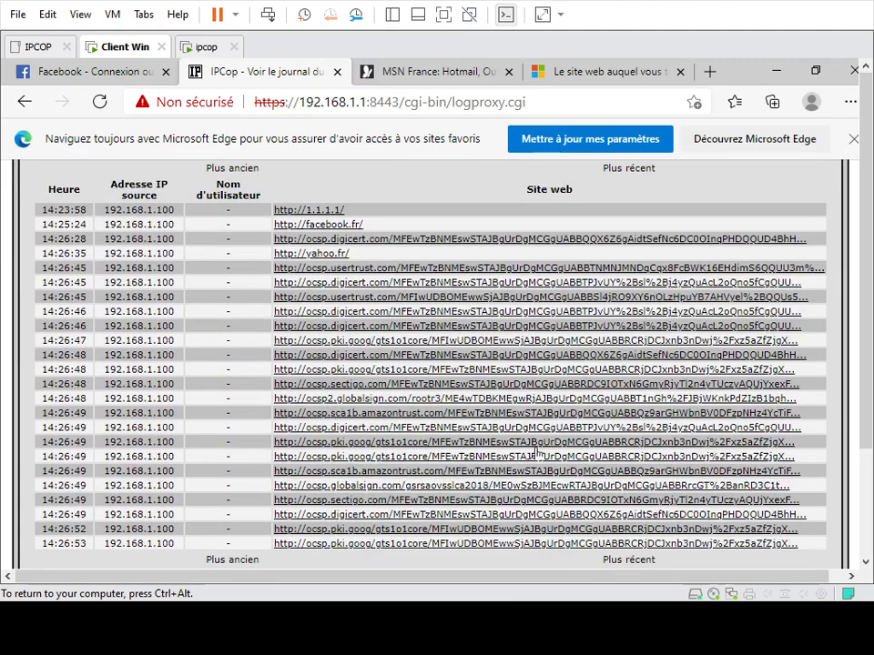
scroll(624, 447, up, 6)
scroll(625, 440, down, 6)
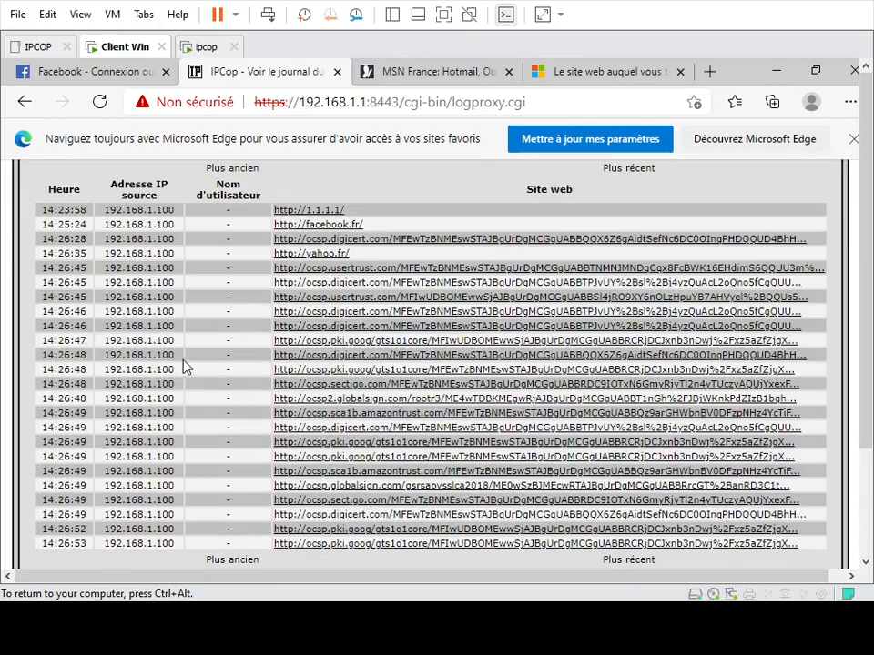
scroll(187, 365, up, 3)
scroll(273, 364, up, 3)
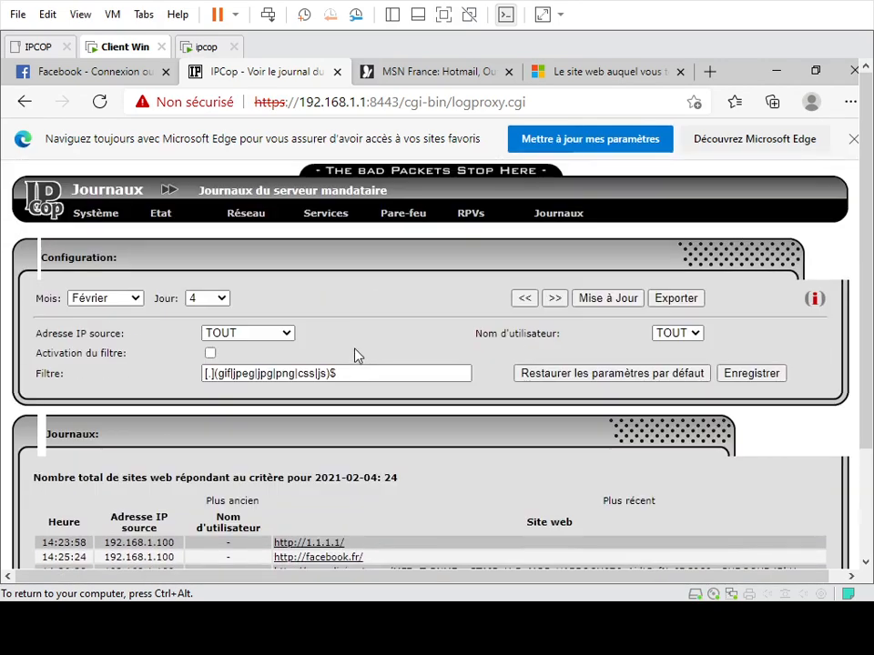
scroll(355, 354, down, 6)
scroll(346, 319, up, 6)
mouse_move(259, 224)
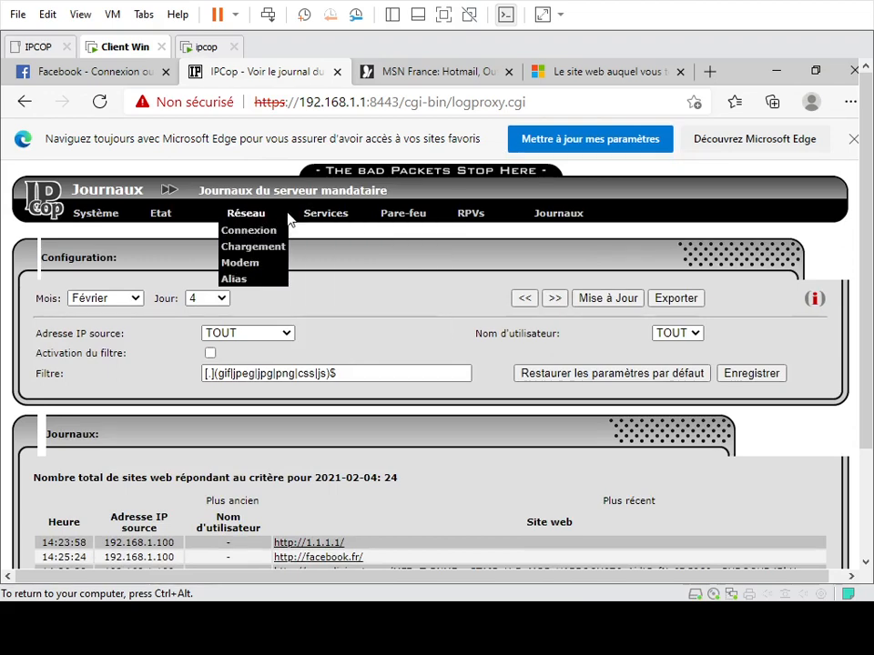
mouse_move(314, 225)
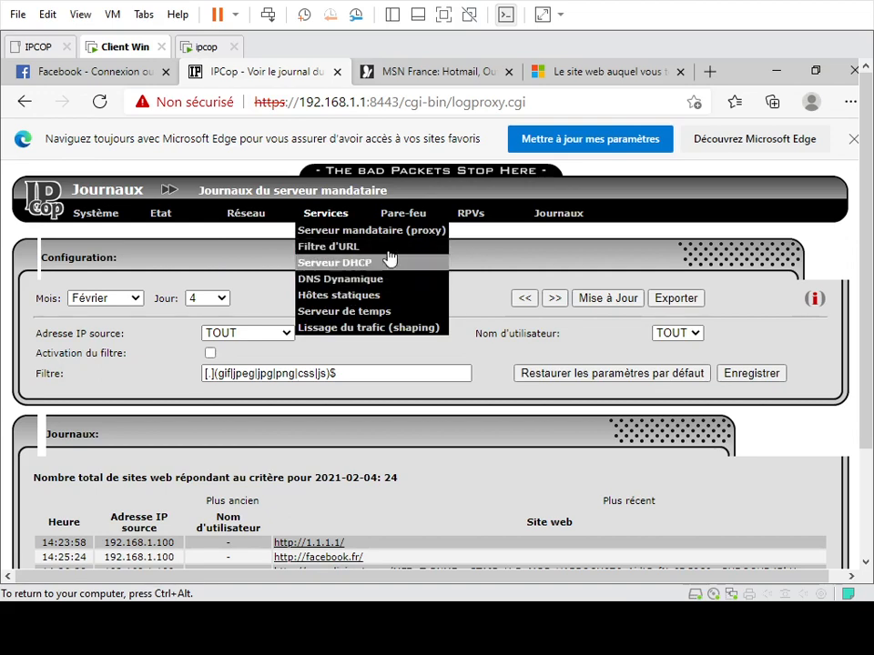
- Open the IPCop proxy server (Serveur mandataire) configuration page
mouse_move(414, 219)
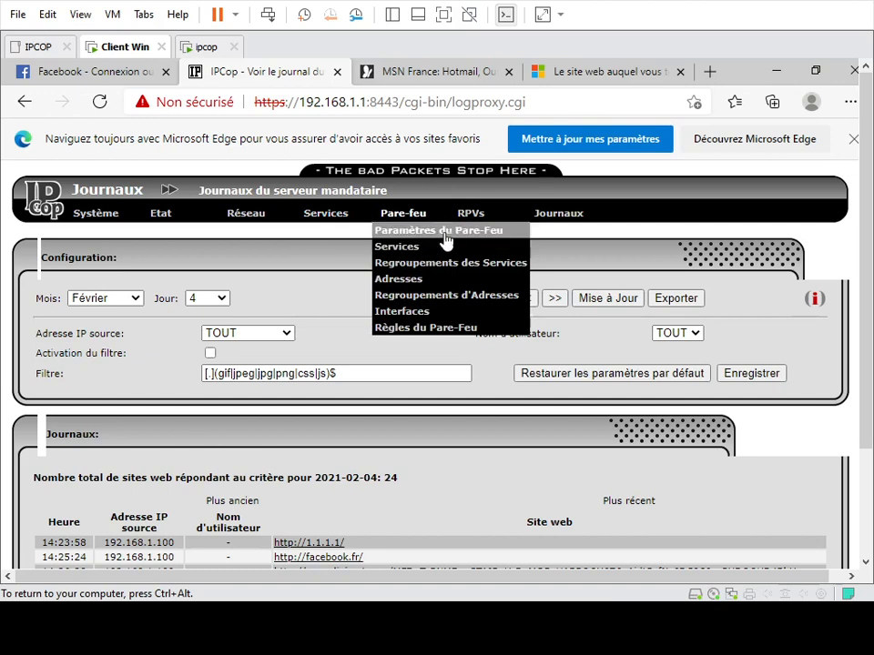
mouse_move(468, 221)
mouse_move(346, 213)
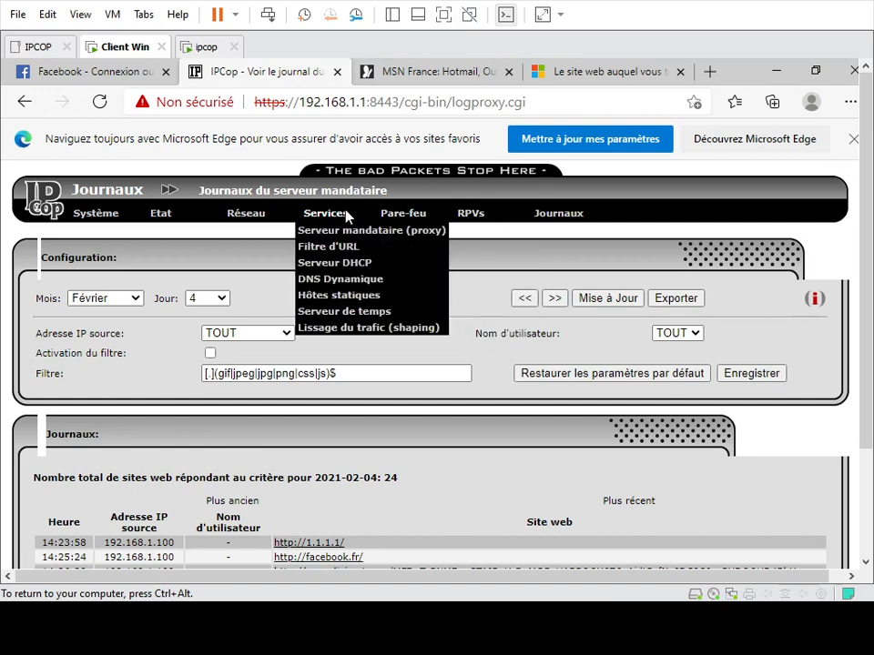
mouse_move(151, 213)
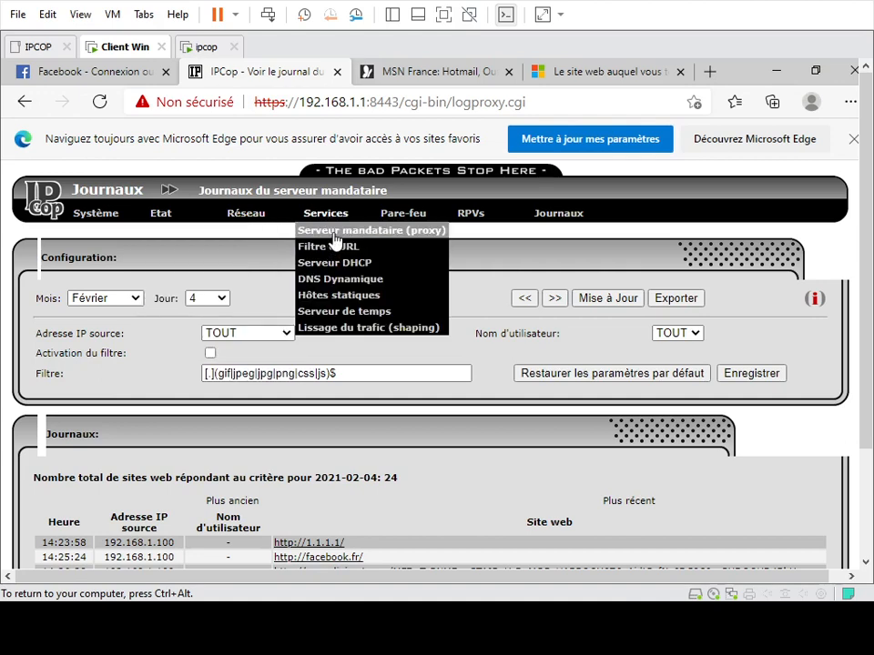
click(334, 233)
click(340, 233)
- Enable the redirectors (Redirecteurs) in the advanced proxy options and save the proxy configuration
scroll(292, 375, down, 15)
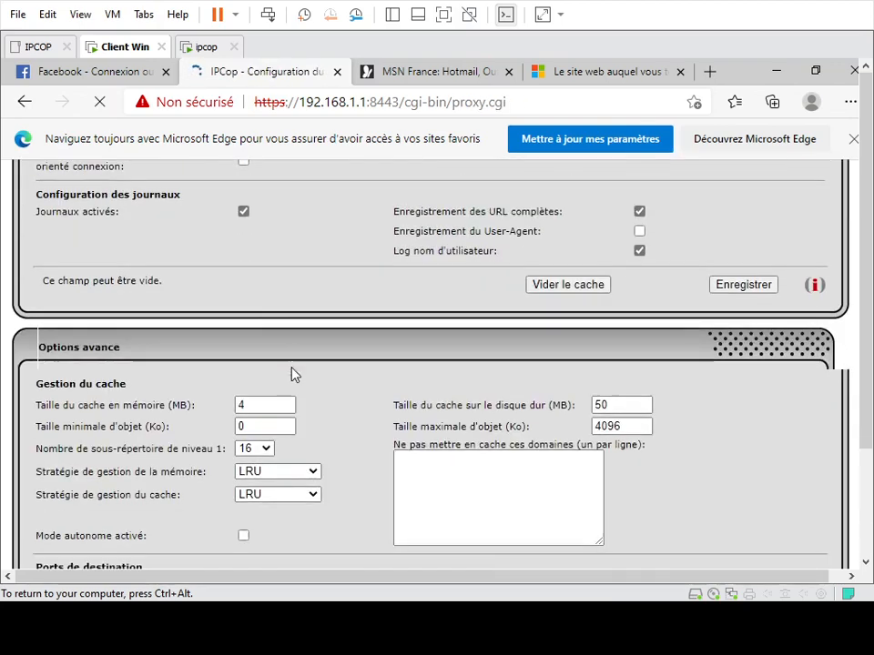
scroll(294, 376, down, 6)
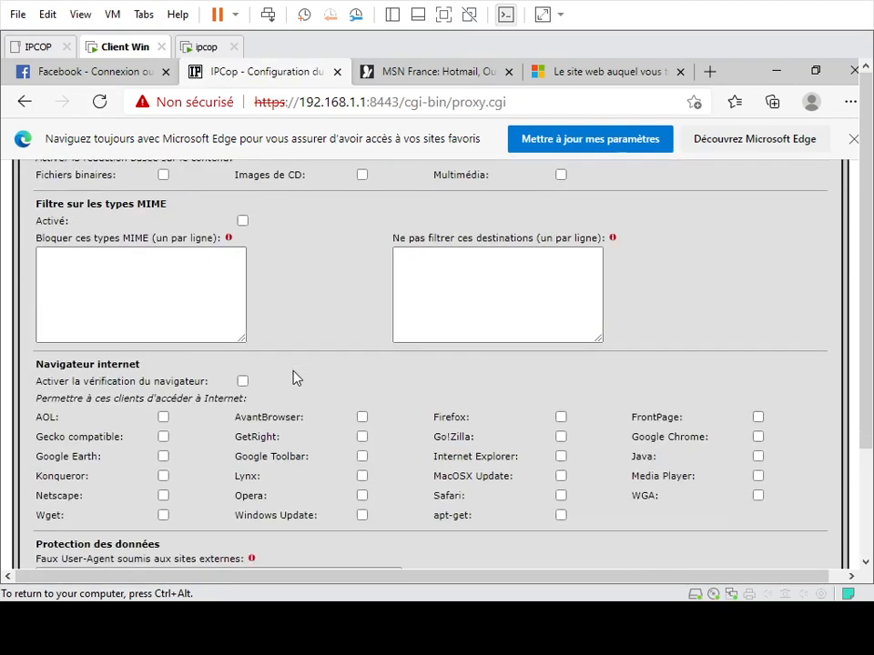
scroll(294, 370, up, 3)
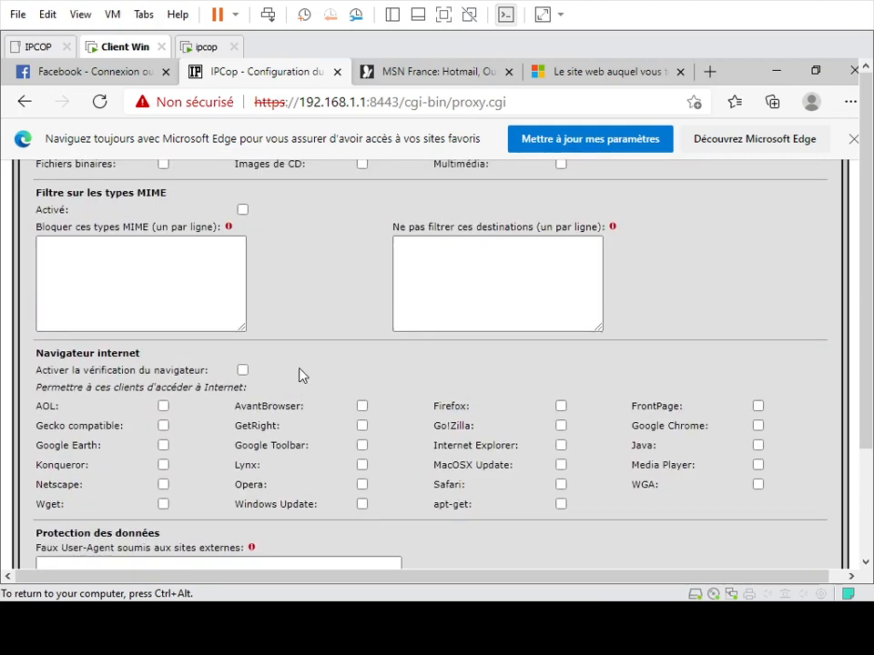
scroll(302, 376, up, 1)
scroll(304, 376, down, 3)
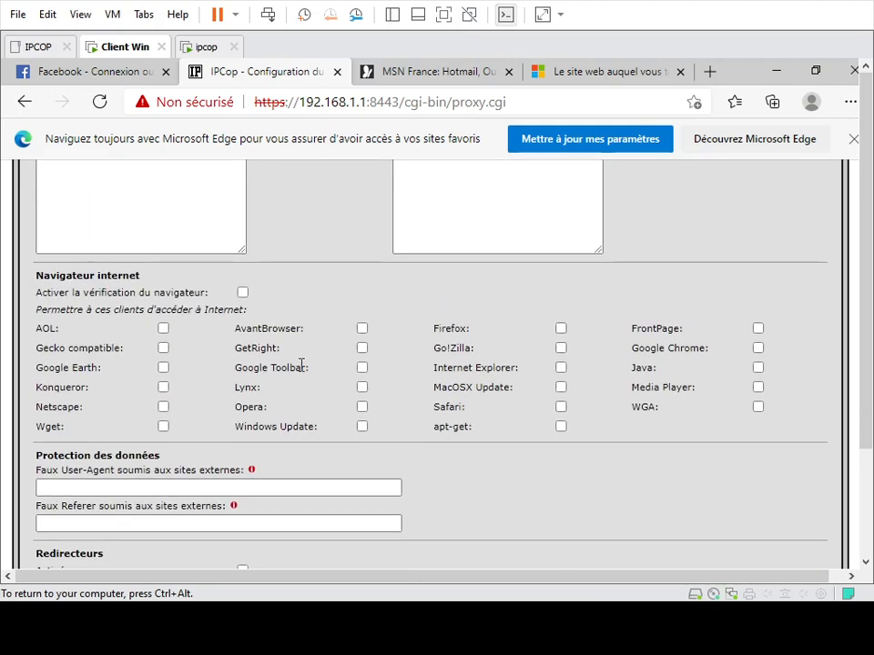
scroll(301, 365, down, 2)
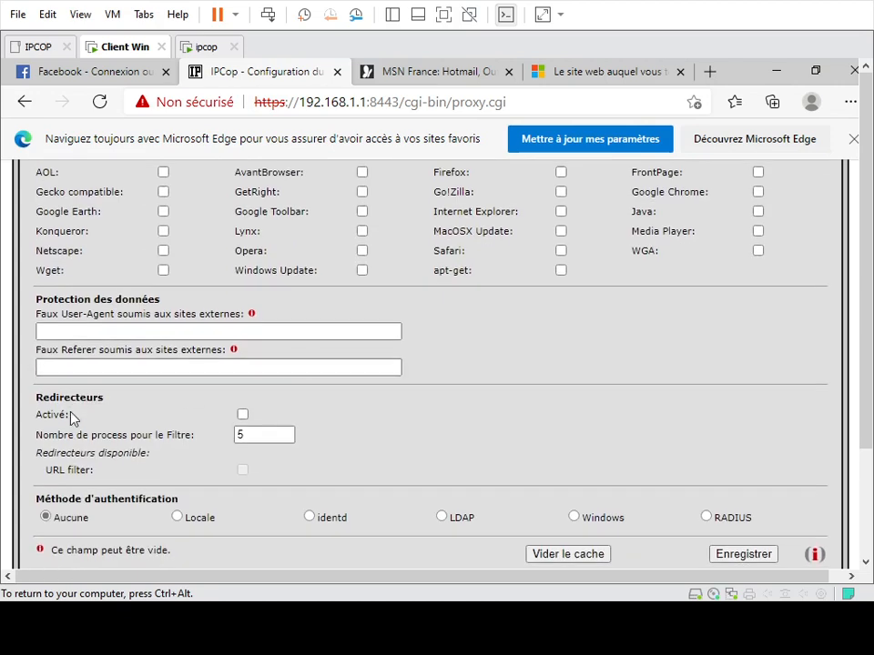
click(243, 415)
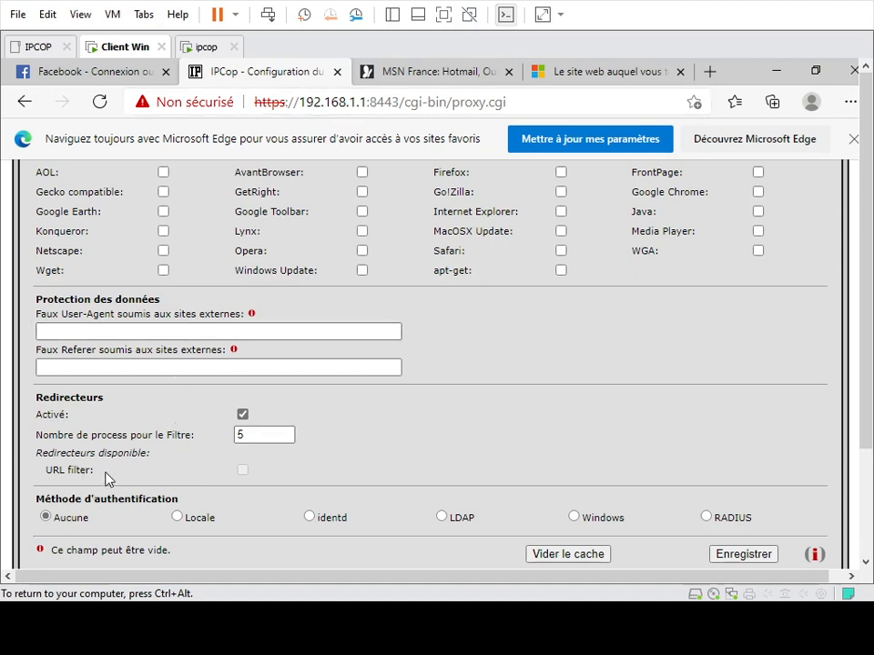
click(741, 555)
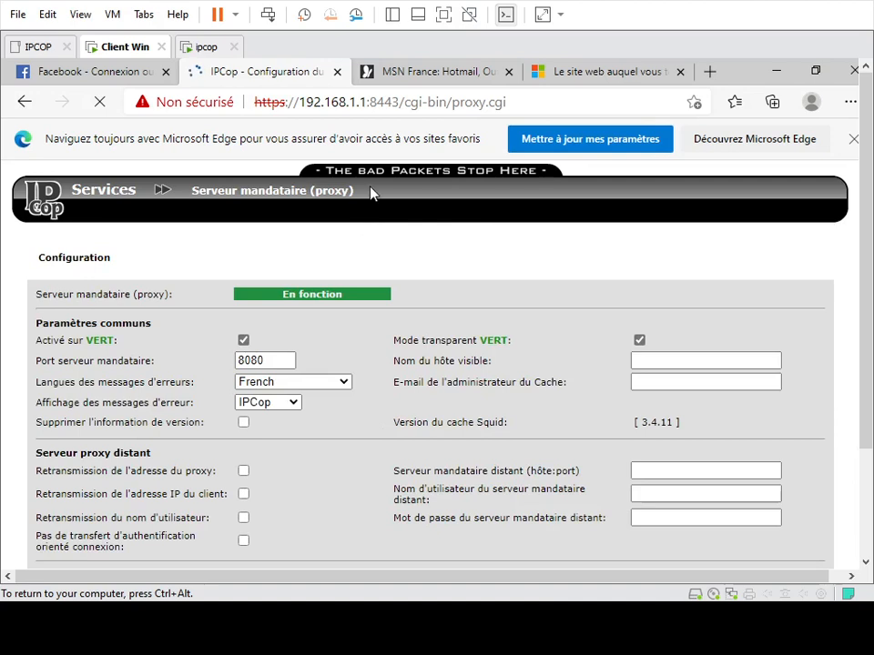
- Open the URL filter (Filtre d'URL) configuration and enable the filter in its common settings
mouse_move(325, 213)
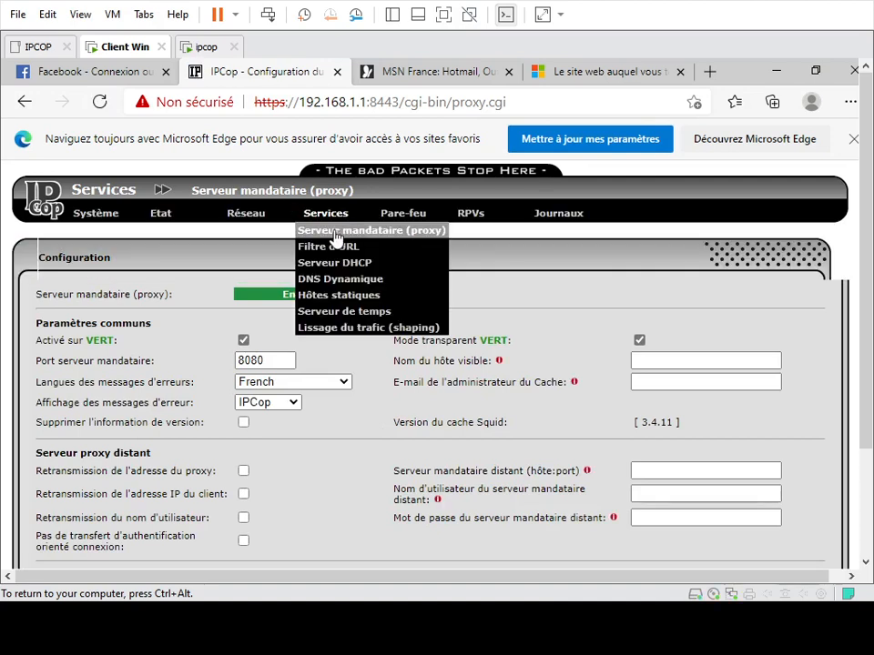
click(382, 252)
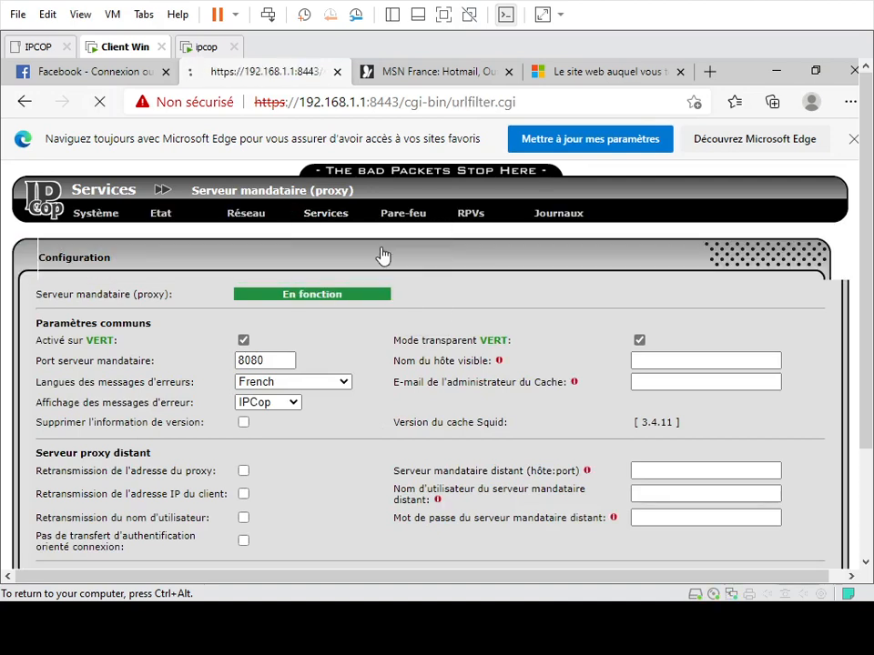
click(243, 340)
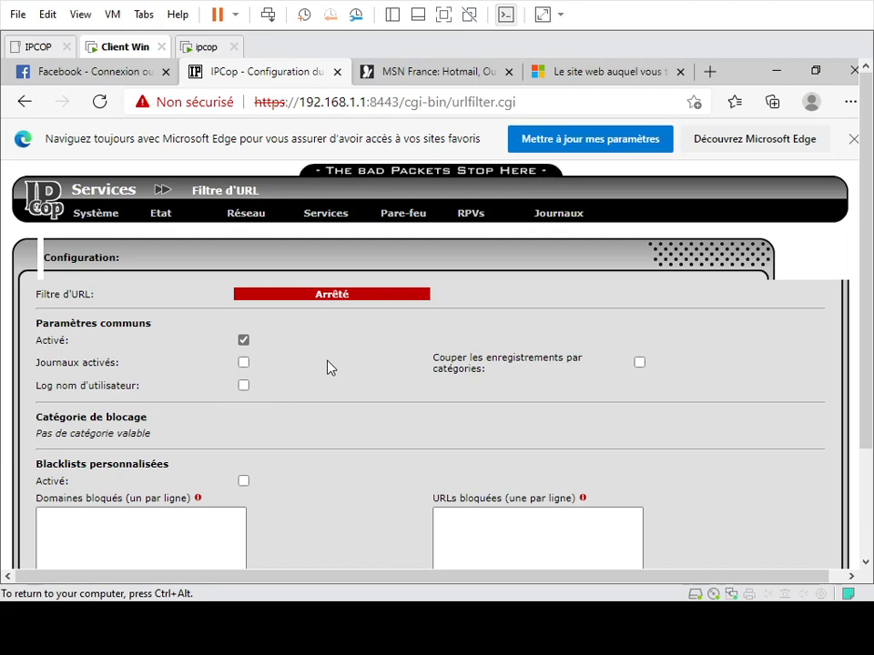
- Enable the custom blacklist and add ecoleiris.fr to its blocked domains
scroll(331, 368, down, 3)
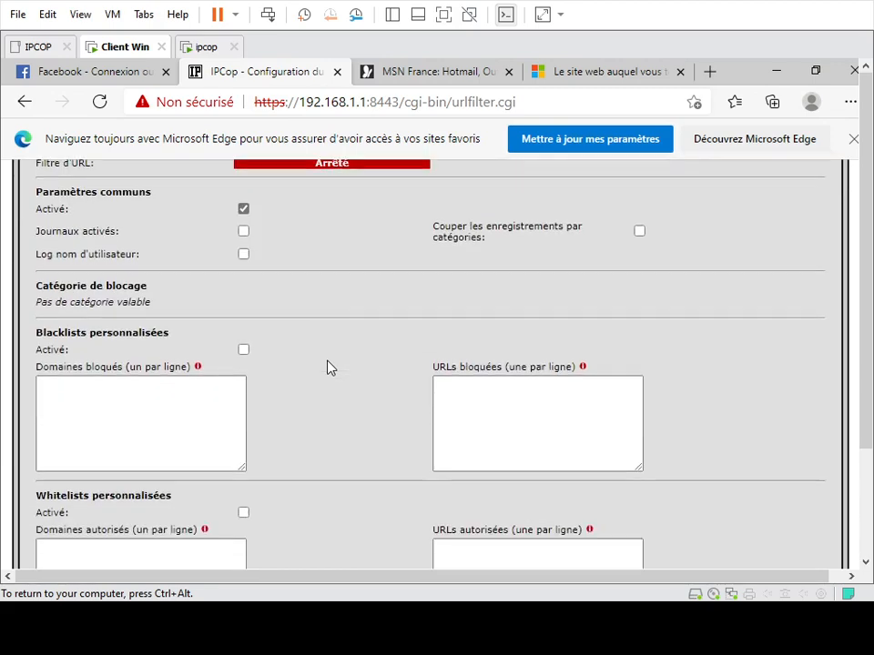
scroll(331, 368, up, 1)
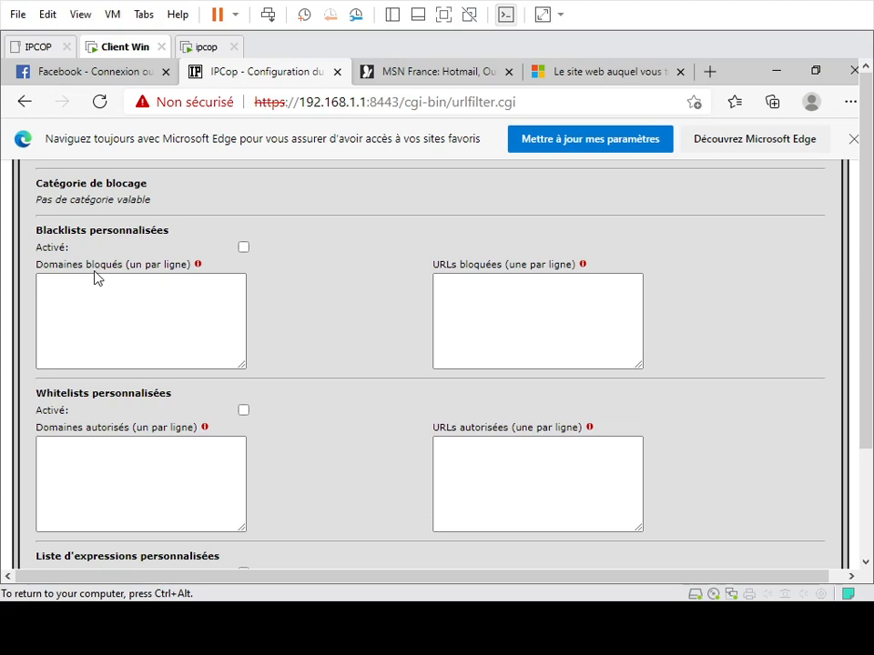
click(244, 248)
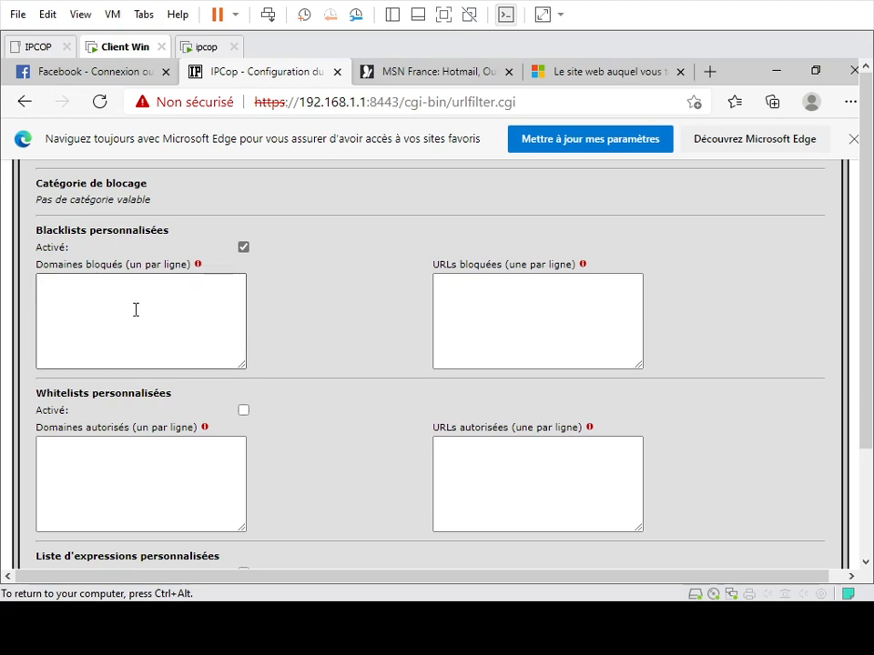
key(f)
click(182, 303)
text(ecoleiris.fr)
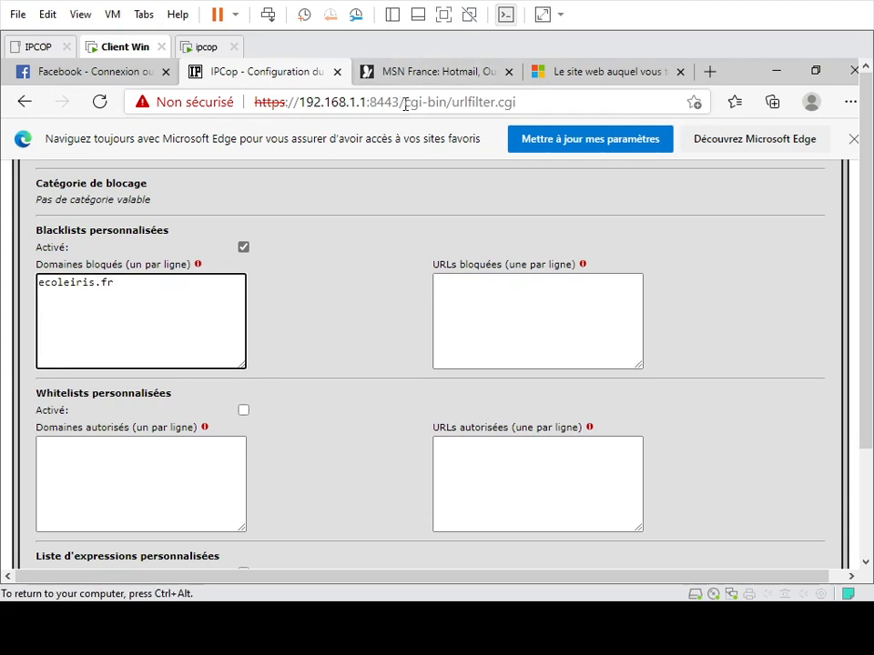
drag(410, 102, 591, 101)
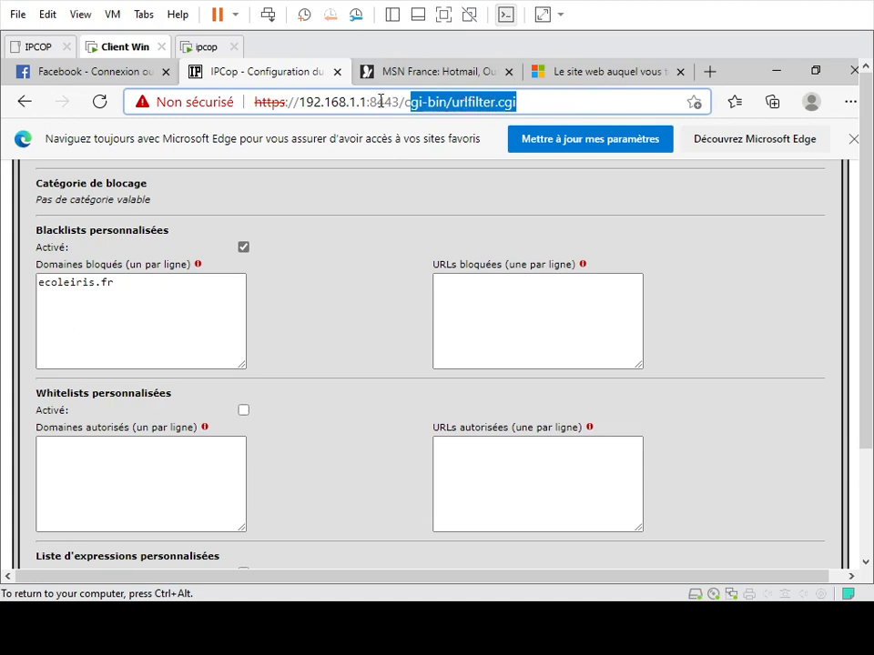
click(448, 103)
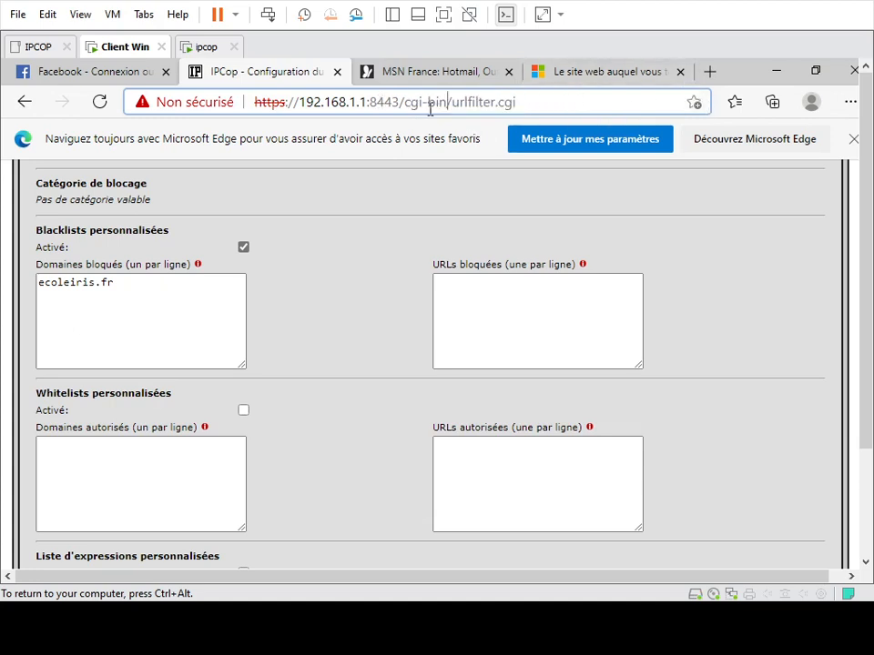
drag(401, 102, 632, 98)
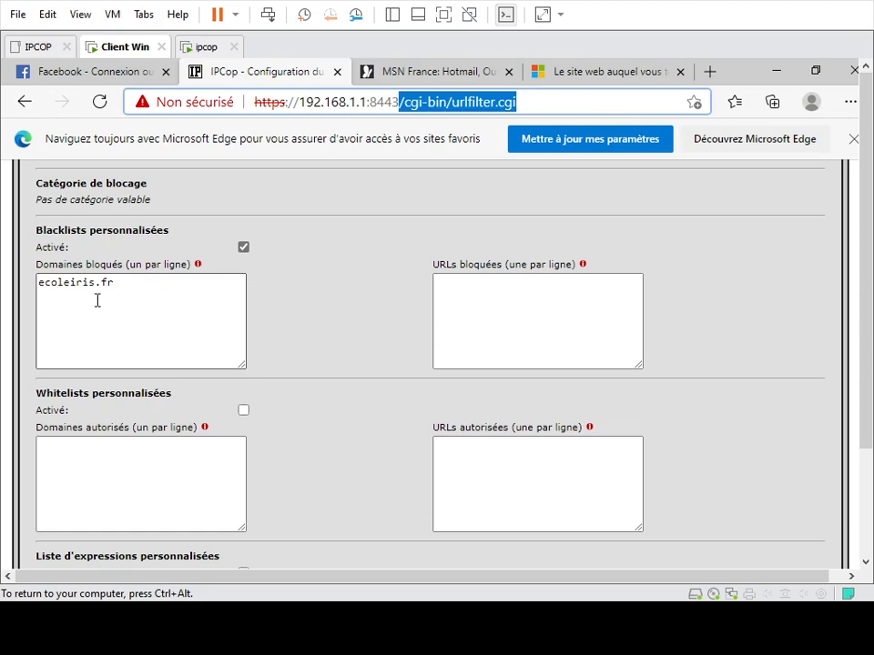
- Review the remaining URL filter options, then save the filter configuration and restart it
scroll(102, 300, down, 3)
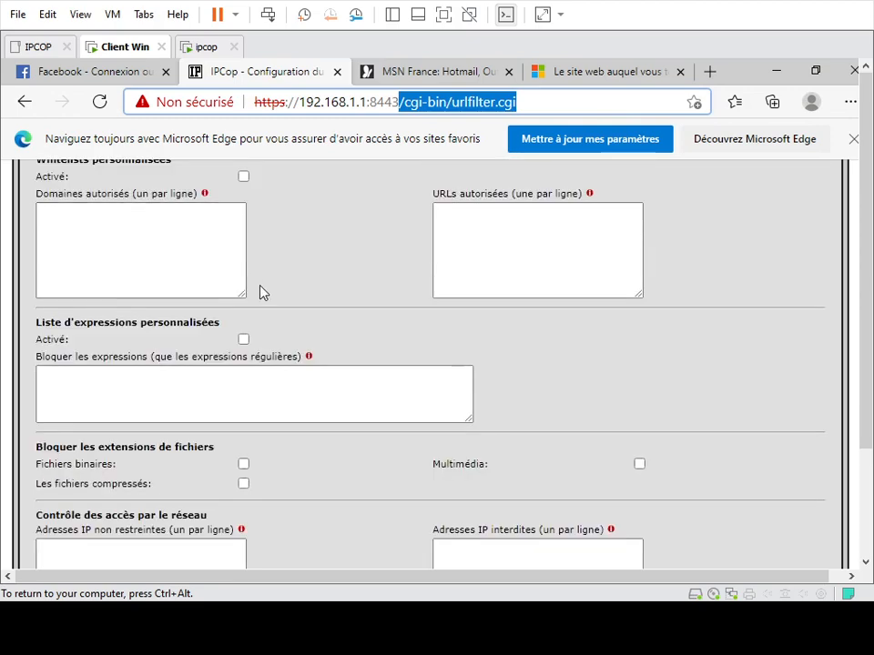
scroll(312, 282, down, 2)
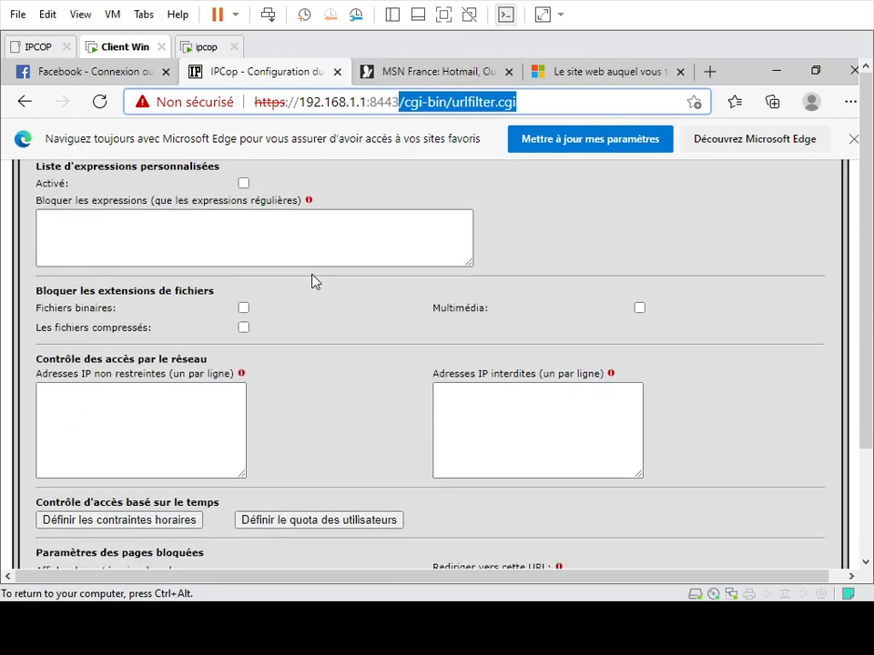
scroll(311, 283, down, 3)
scroll(335, 272, down, 3)
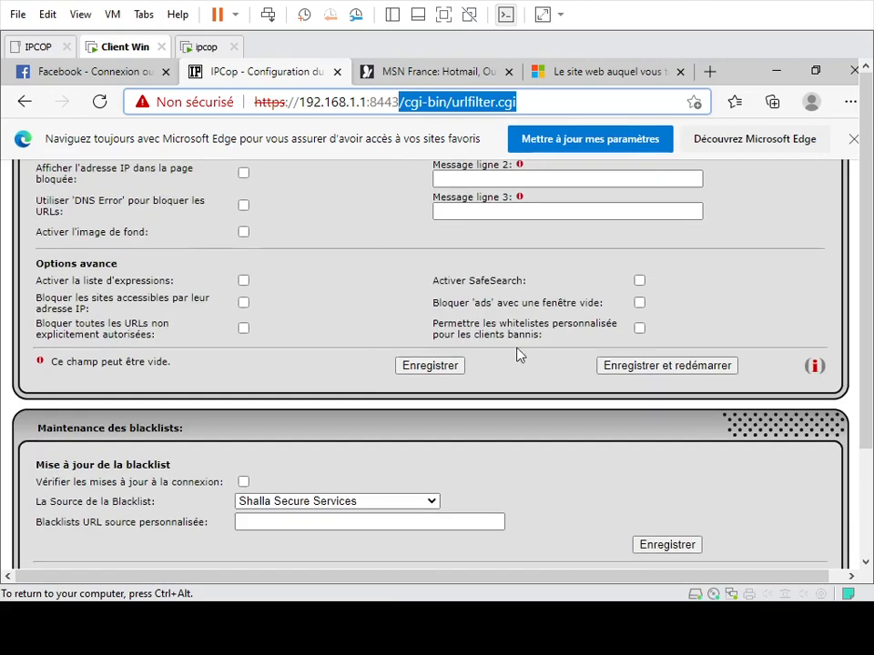
scroll(397, 281, up, 5)
scroll(397, 281, up, 10)
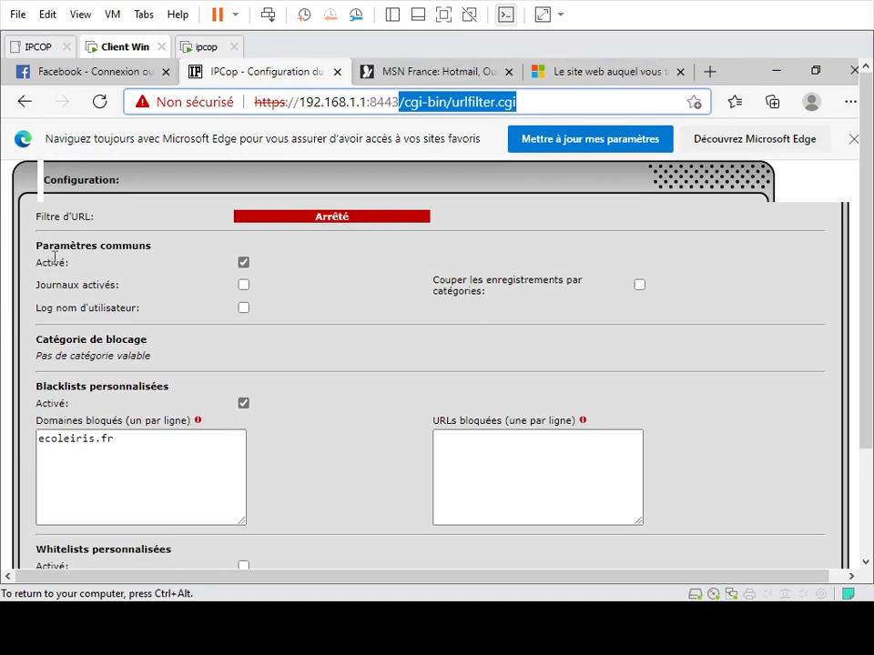
scroll(364, 306, down, 10)
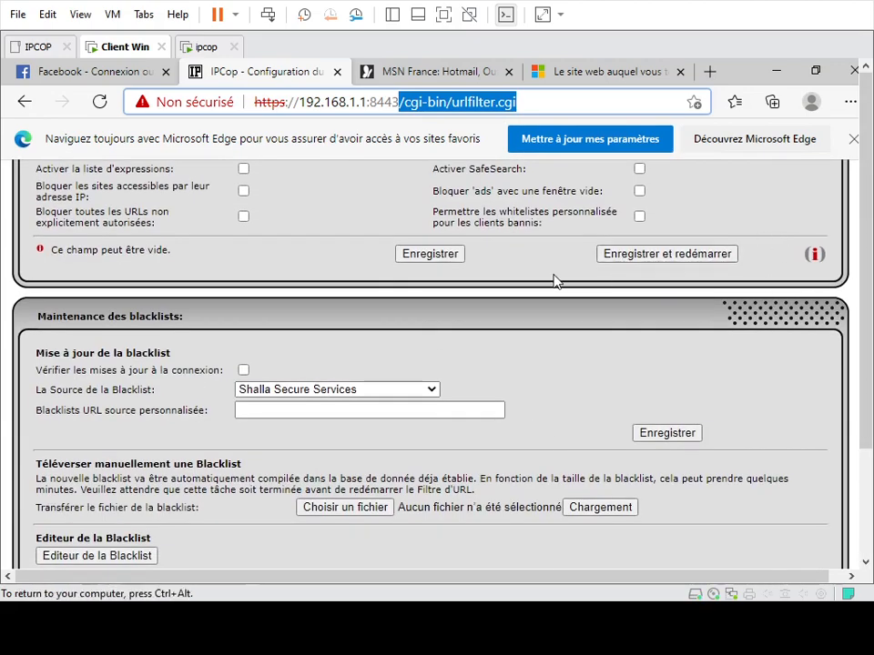
click(657, 255)
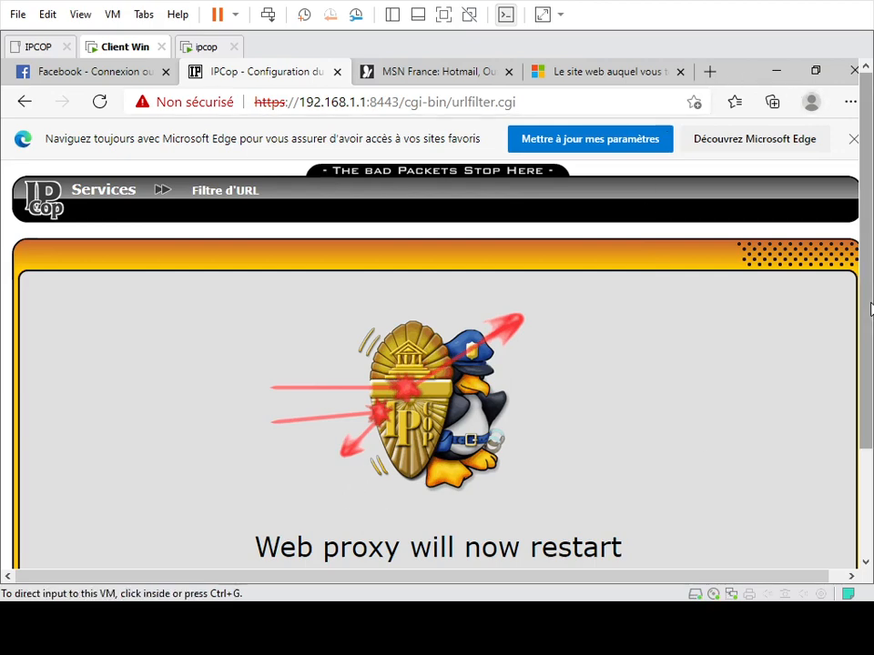
- Search for IE in Windows on the client and launch Internet Explorer
drag(869, 312, 871, 448)
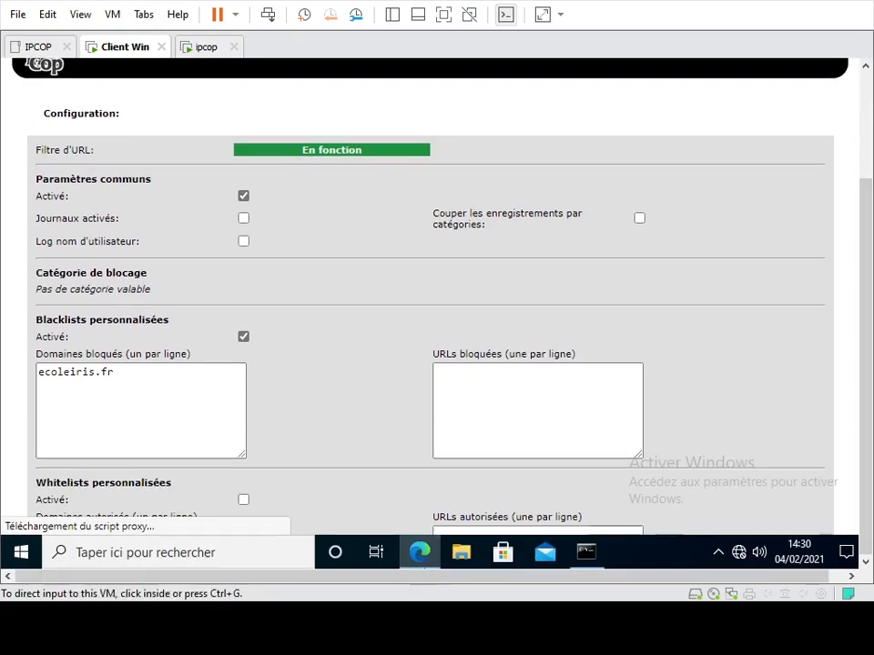
click(143, 560)
click(145, 556)
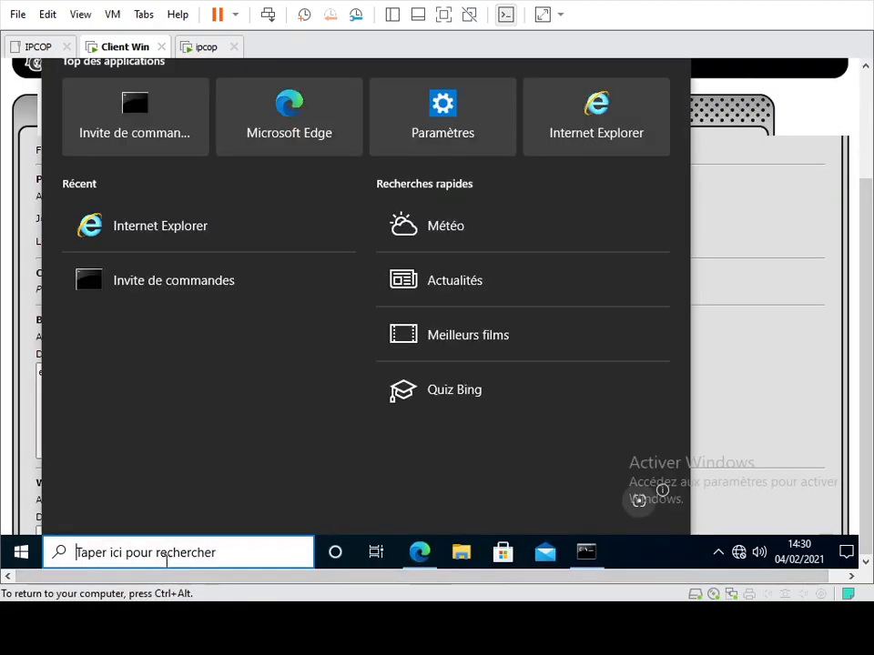
text(i)
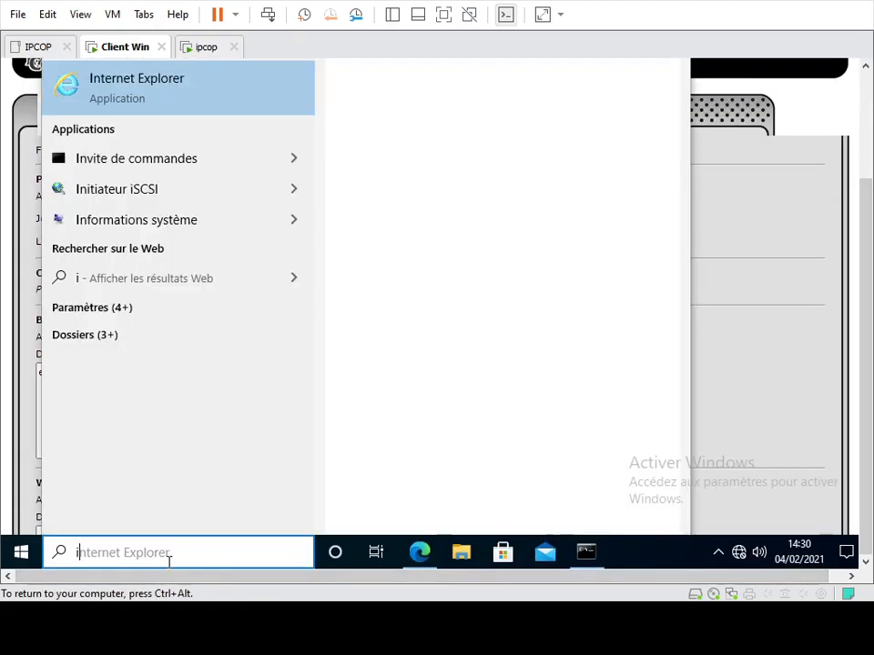
key(BackSpace)
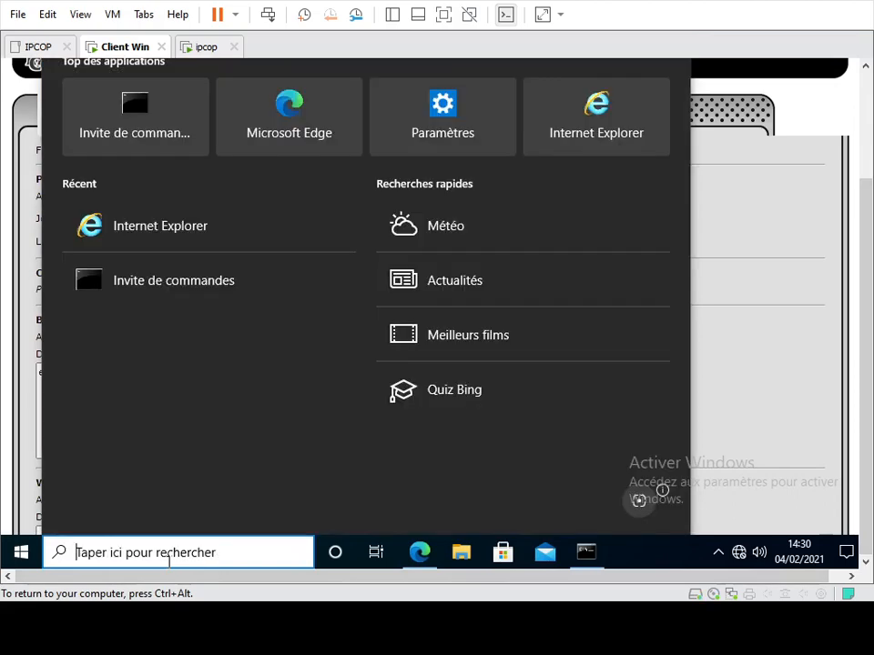
text(IE)
key(Return)
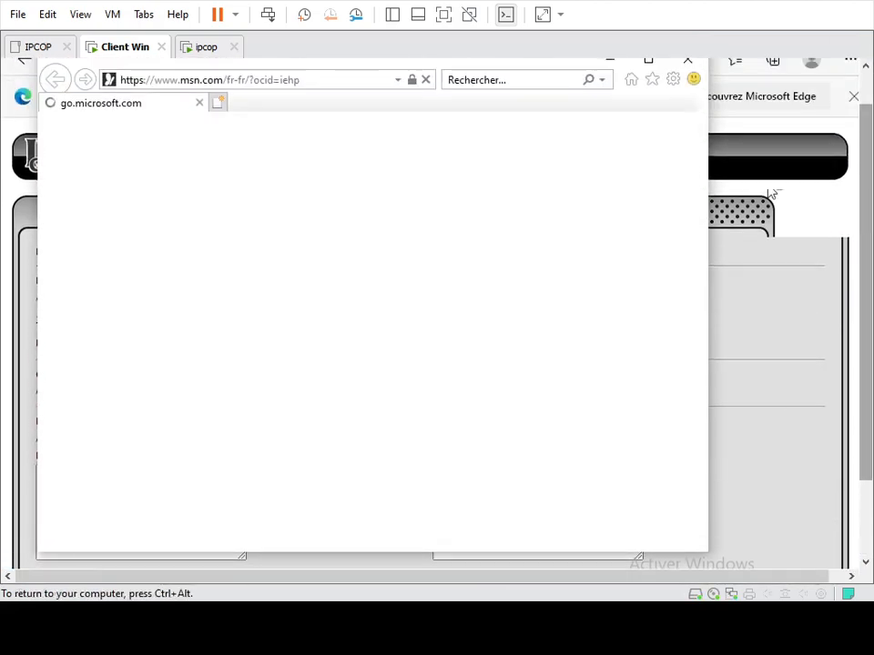
- Load ecoleiris.fr in Internet Explorer to test the blacklist
click(270, 82)
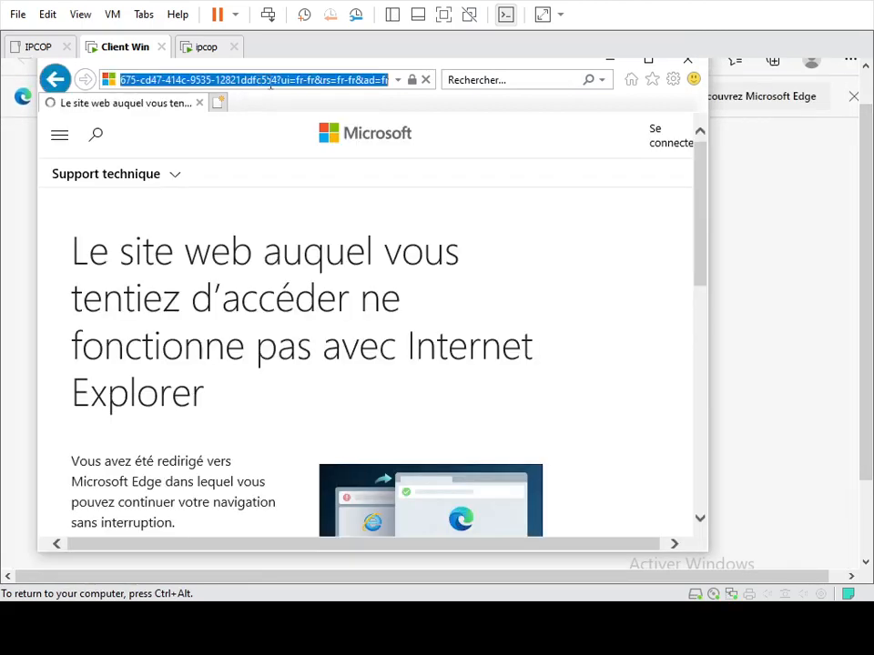
click(293, 76)
text(eco)
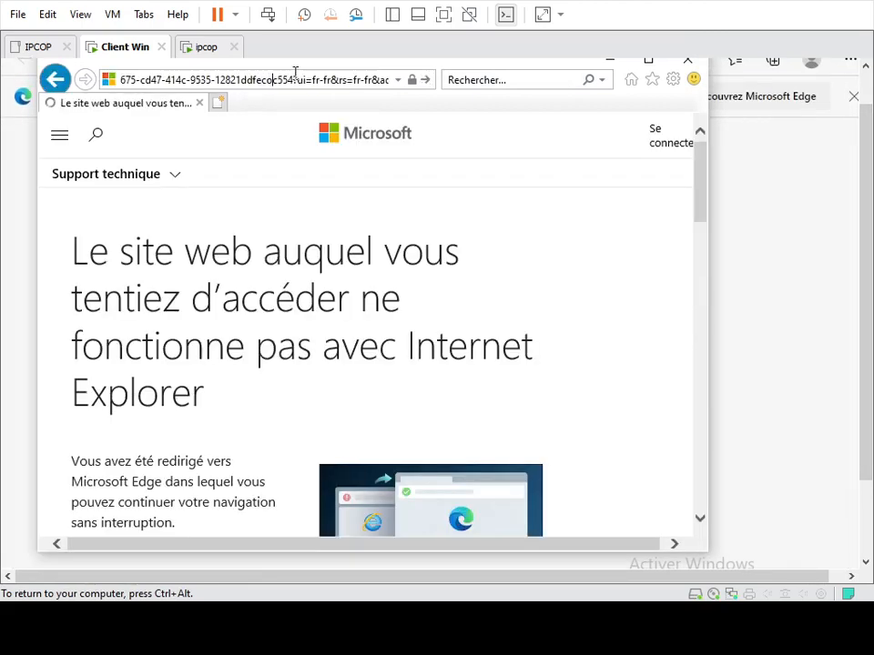
triple_click(296, 79)
text(ecoleiri)
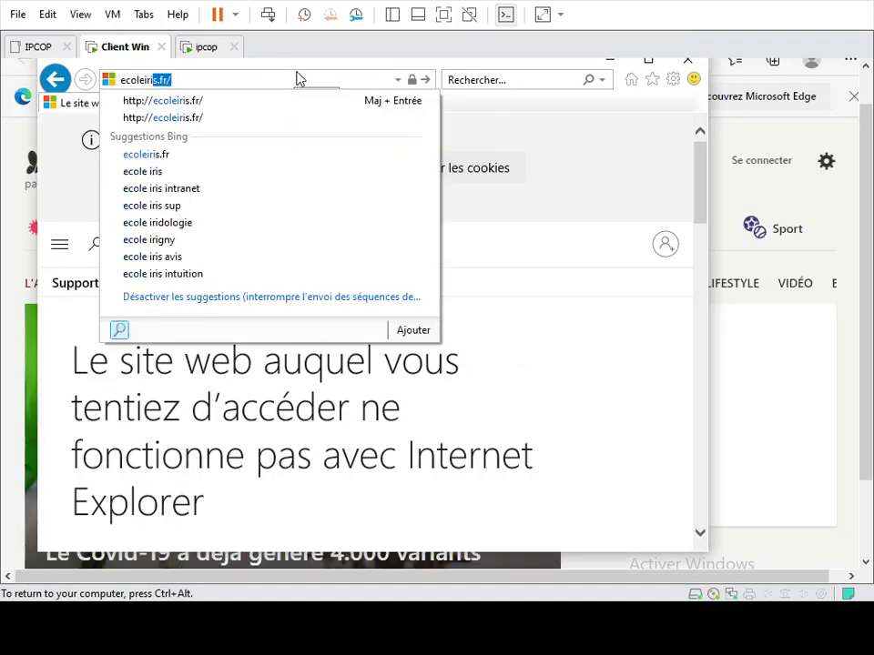
key(Return)
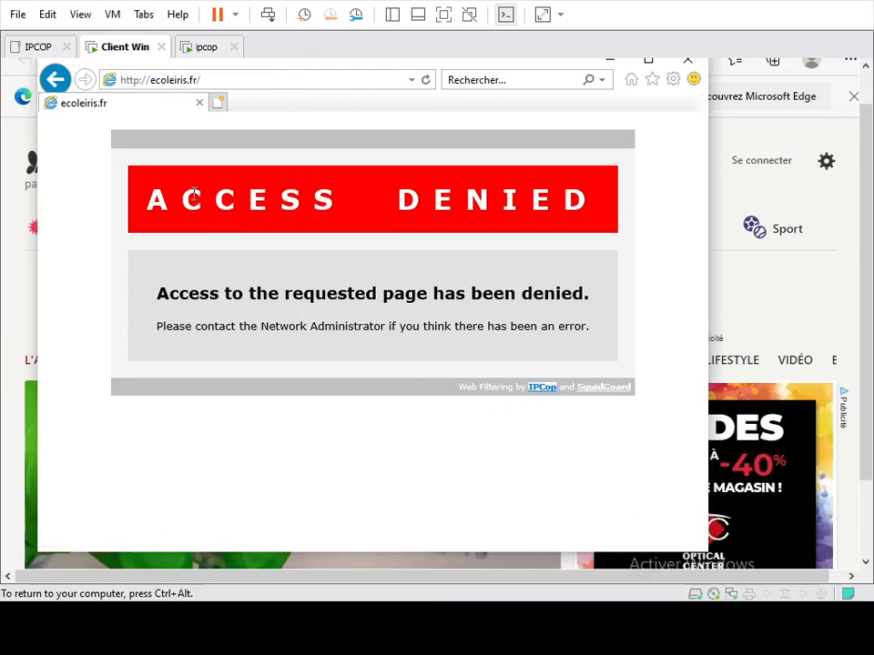
- Load yahoo.fr in a new Internet Explorer tab to test a site that is not blacklisted
click(219, 103)
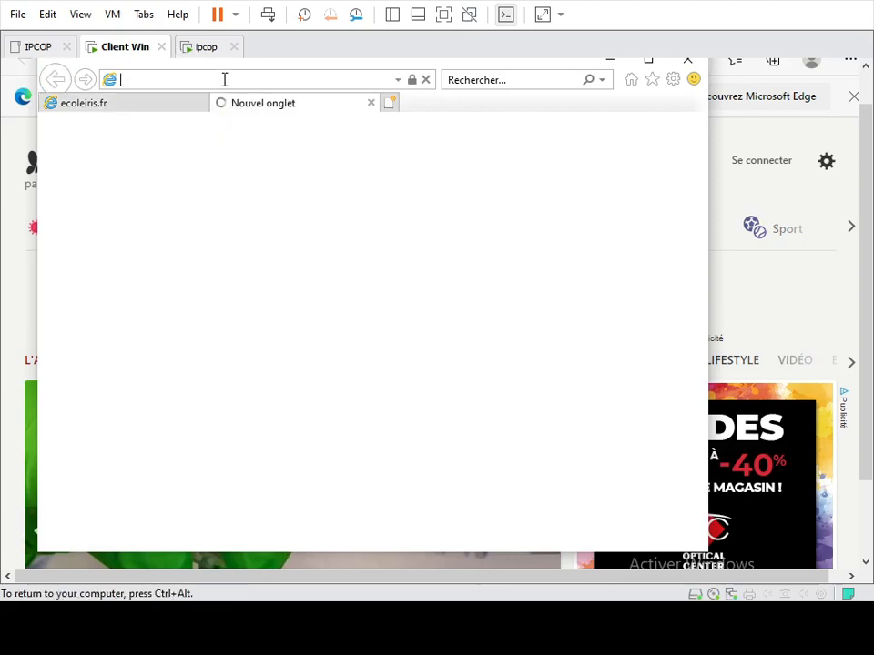
text(yahooµ.)
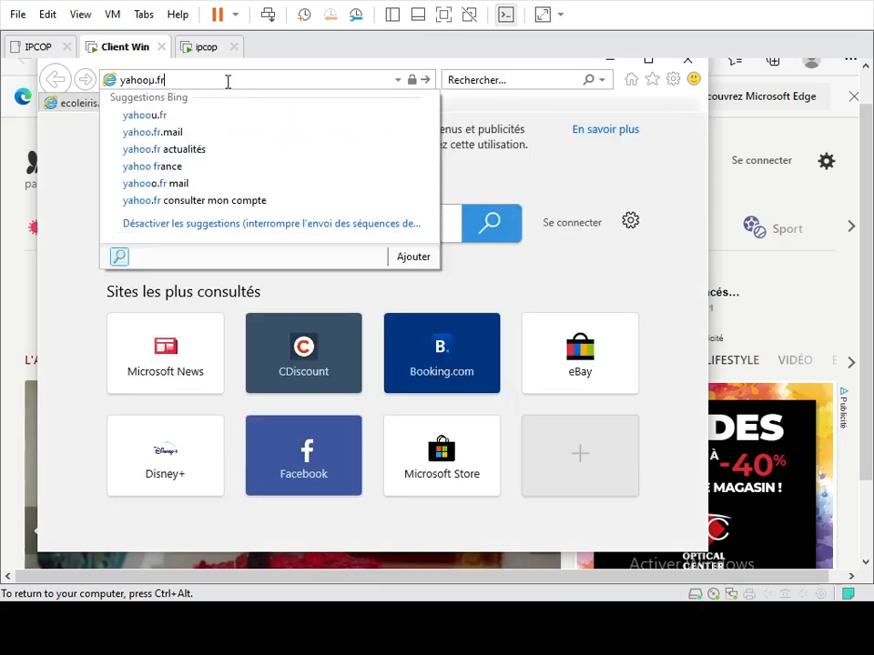
key(BackSpace)
key(BackSpace)
key(BackSpace)
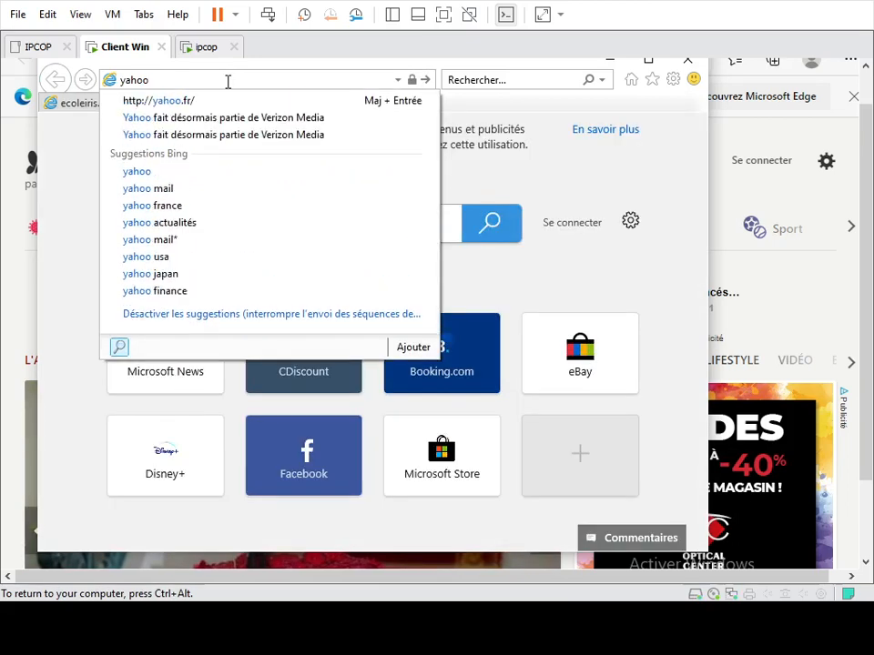
key(shift+Return)
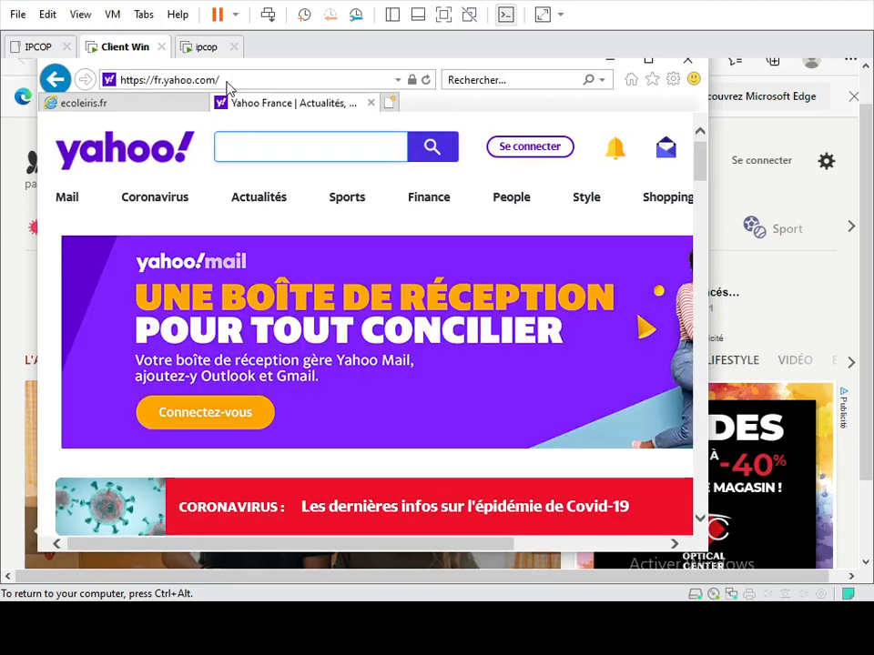
- Close Internet Explorer with all its tabs, and close the last MSN France tab in Edge
drag(868, 219, 854, 149)
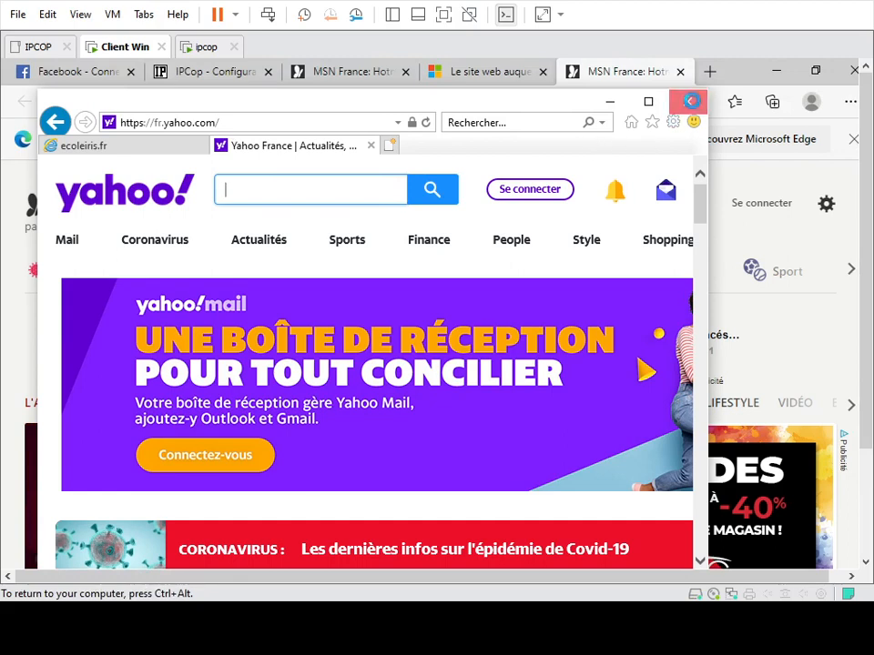
click(692, 101)
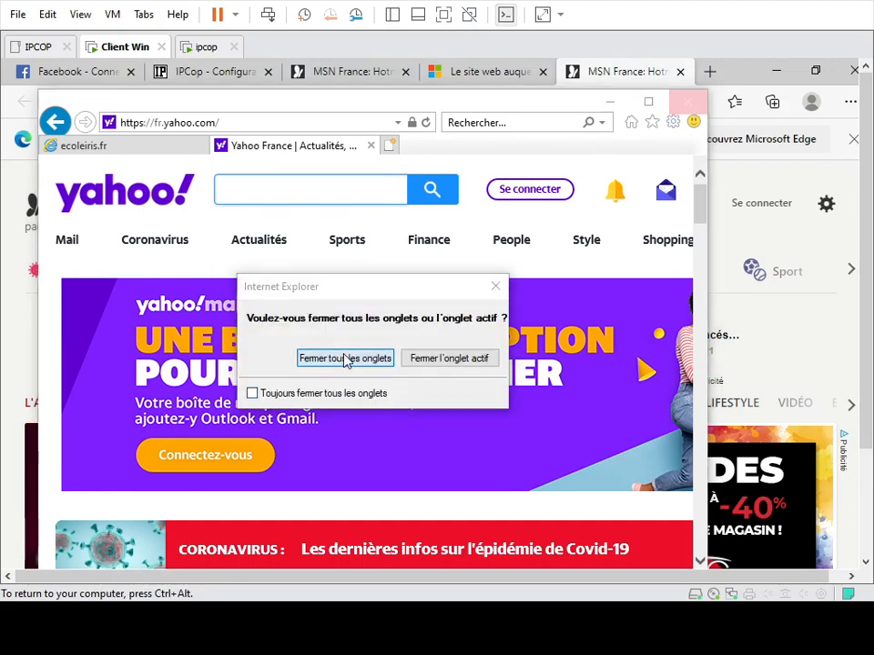
click(345, 358)
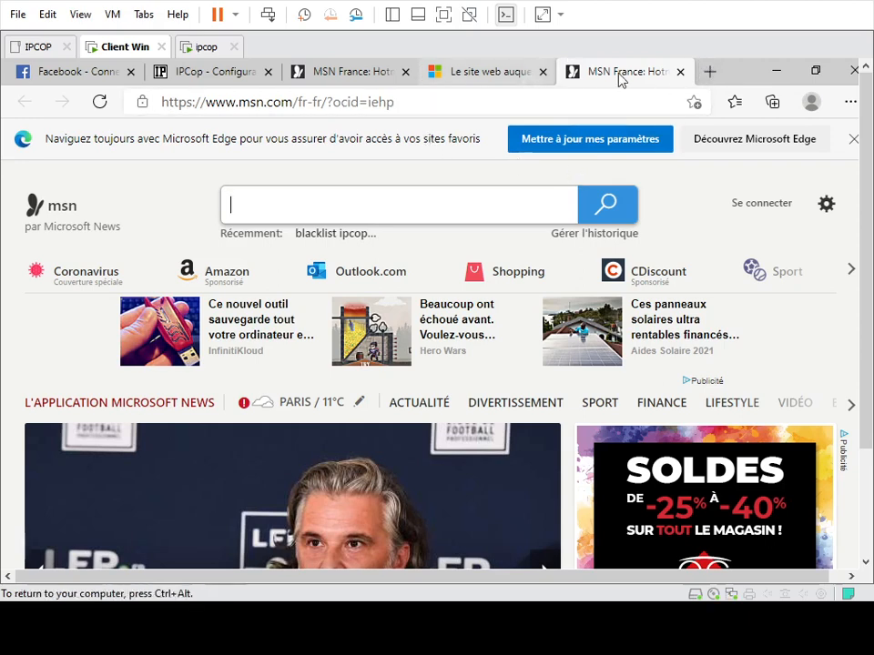
click(680, 72)
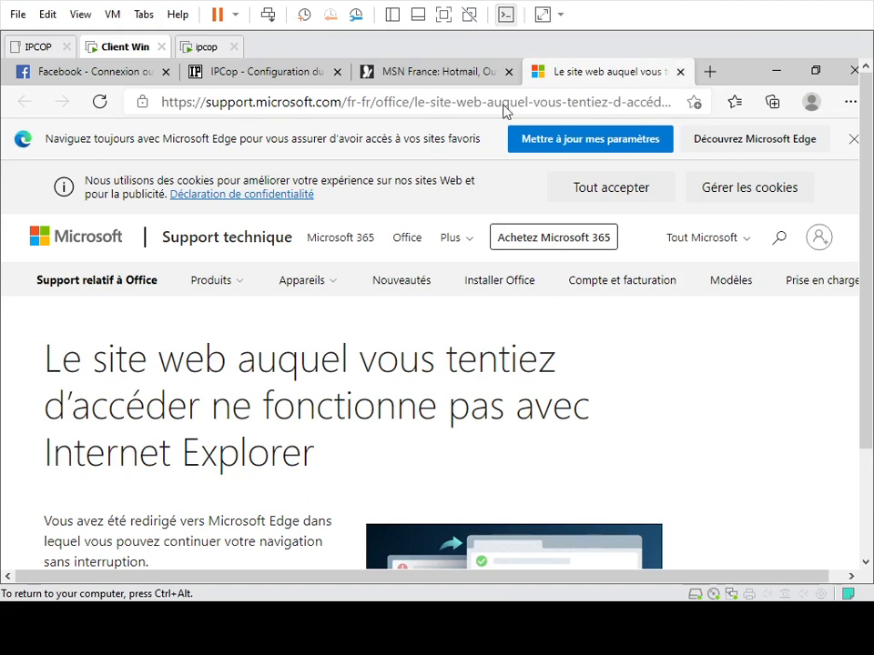
- Open google.fr in the Microsoft support tab and dismiss its consent dialog
click(332, 100)
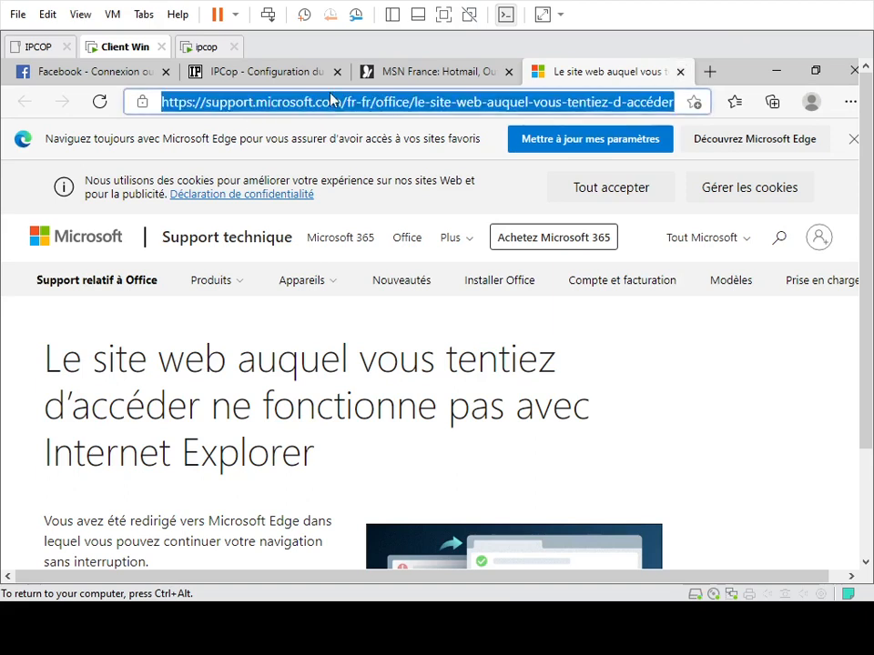
text(go)
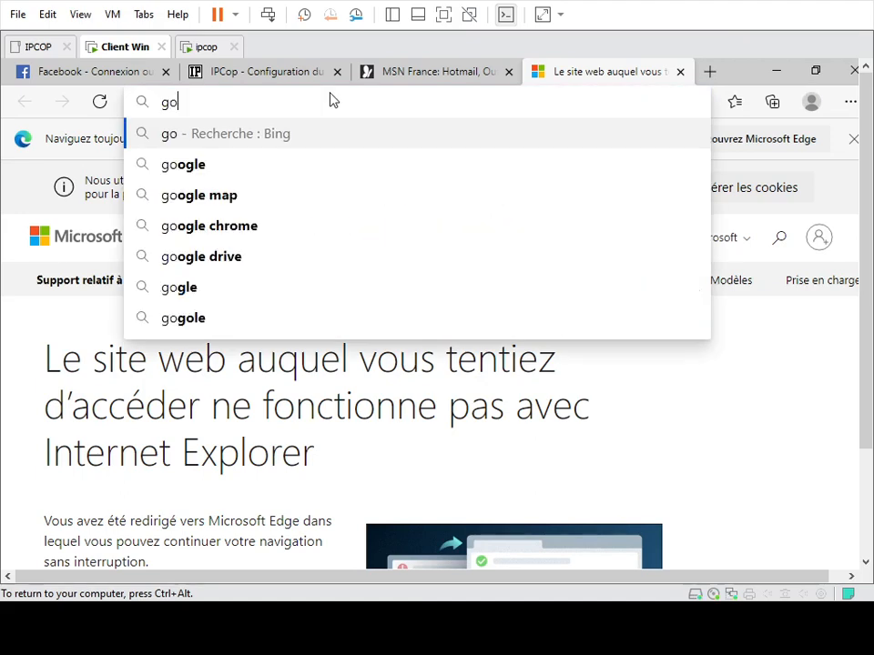
text(ogle.fr)
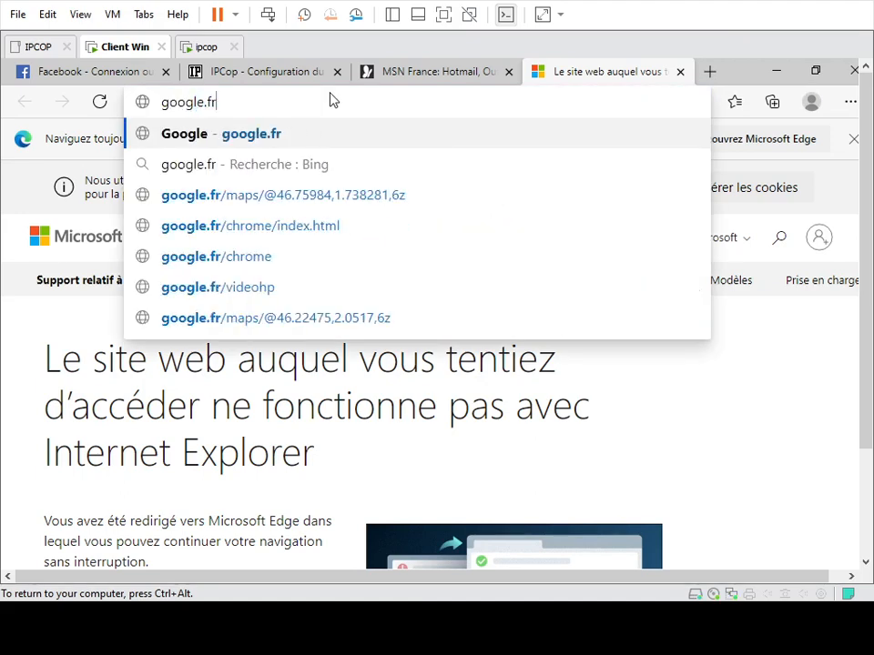
key(Return)
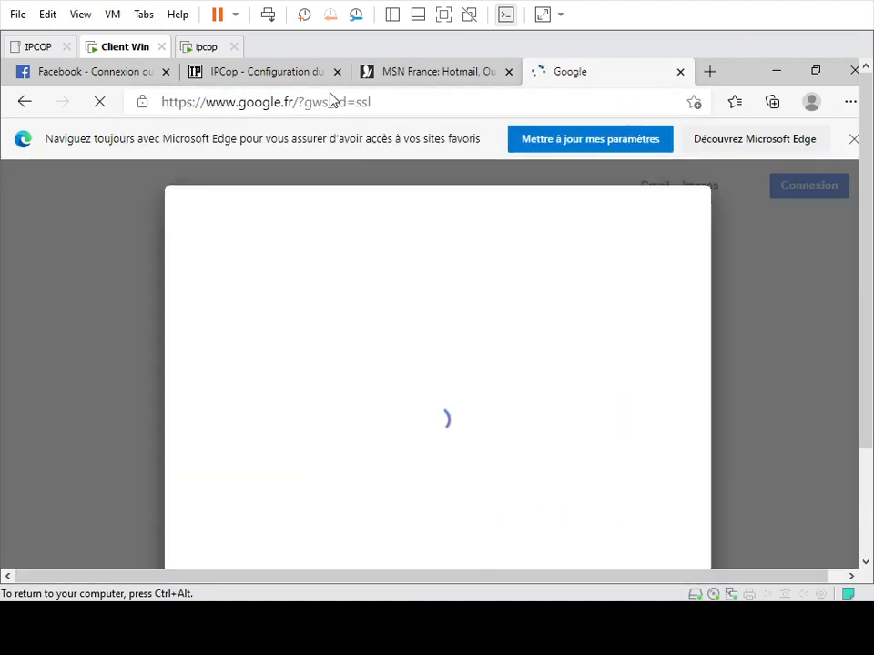
drag(866, 225, 865, 336)
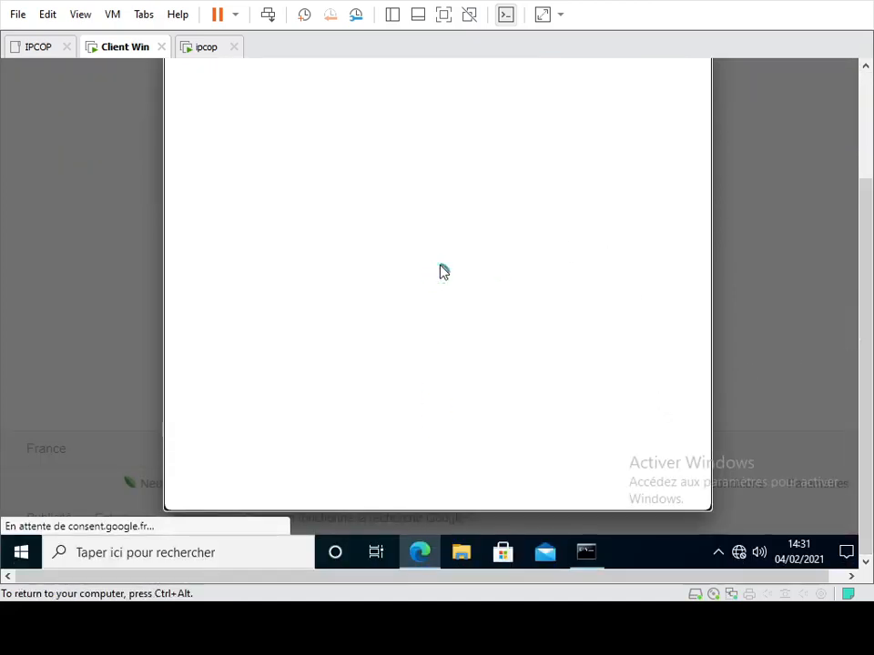
click(619, 487)
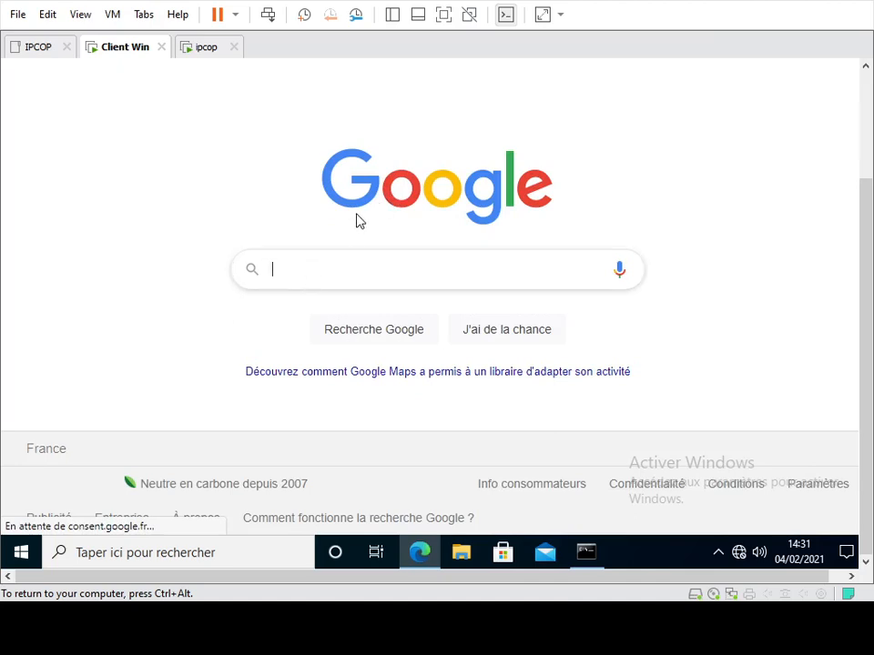
- Search Google for "blacklist université de toulouse" and open the Blacklists UT1 result
text(blacklist)
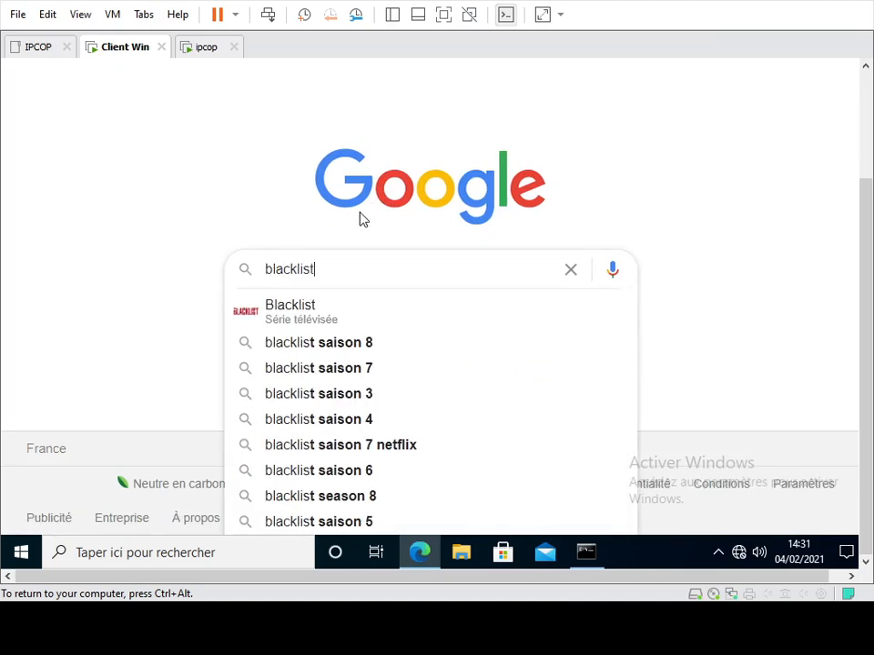
text( usi)
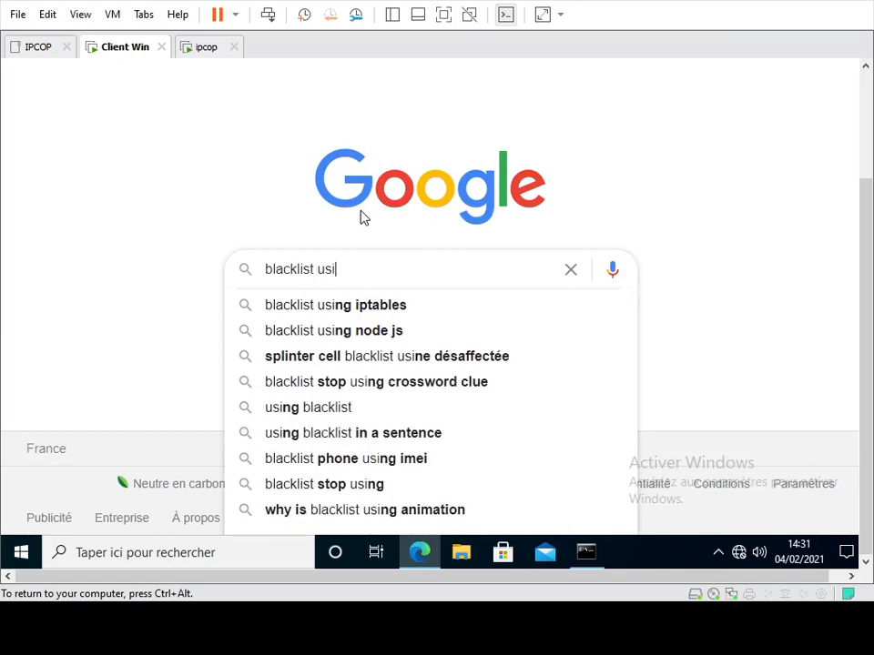
key(BackSpace)
key(BackSpace)
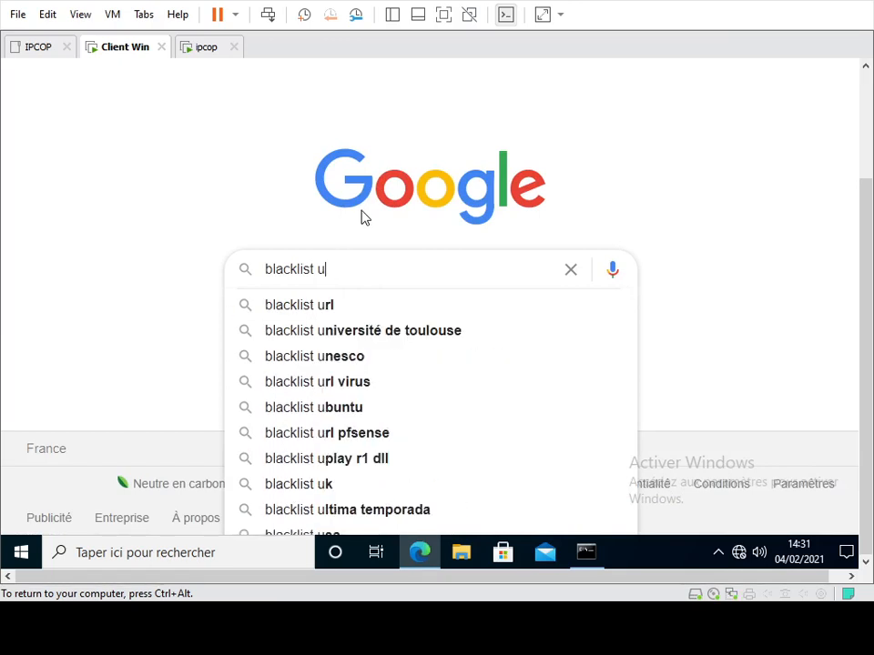
text(v)
key(BackSpace)
text(nive)
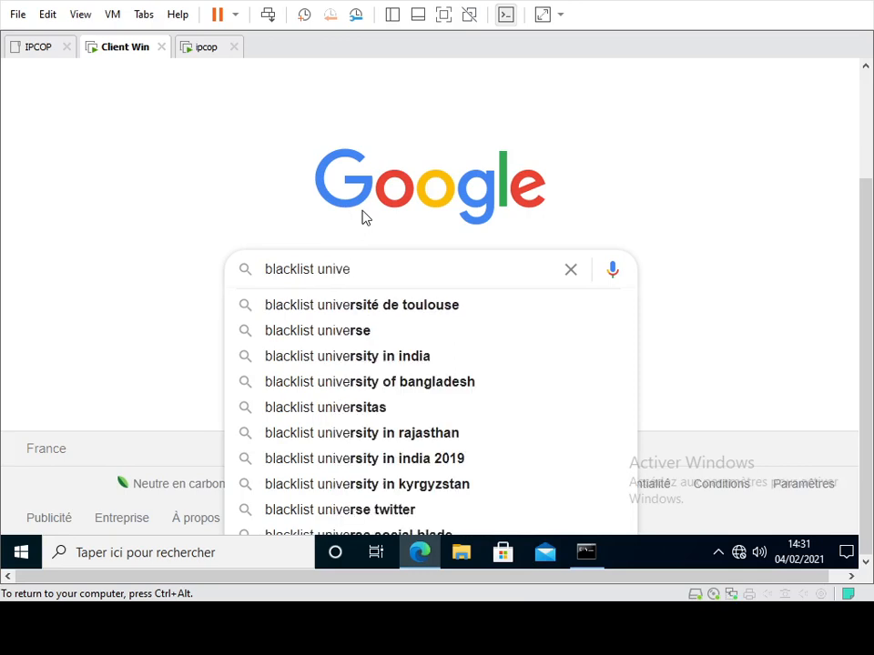
key(Down)
key(Return)
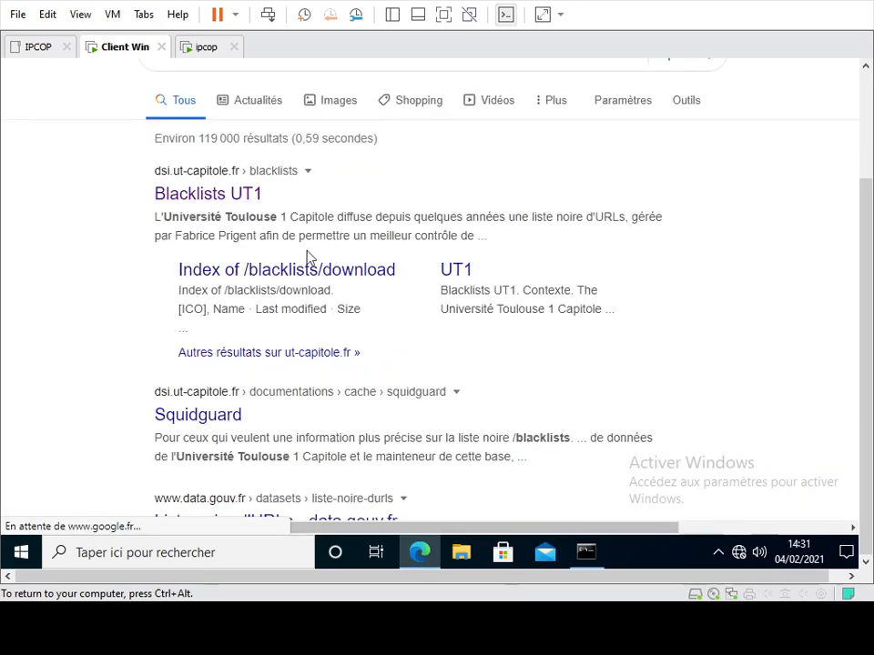
click(211, 196)
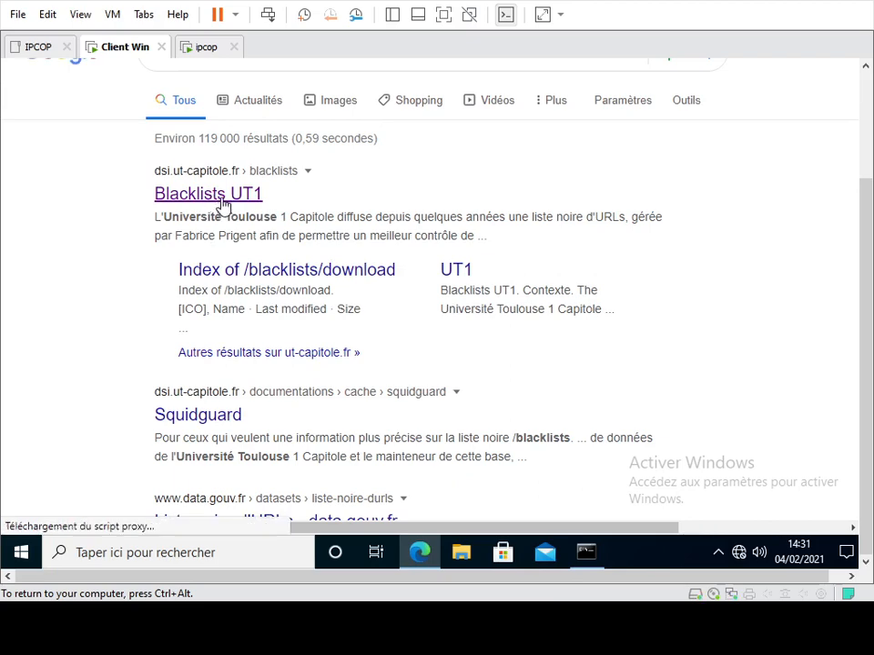
- Examine the blacklist categories and their descriptions on the Blacklists UT1 page, then return to its beginning
scroll(360, 248, down, 3)
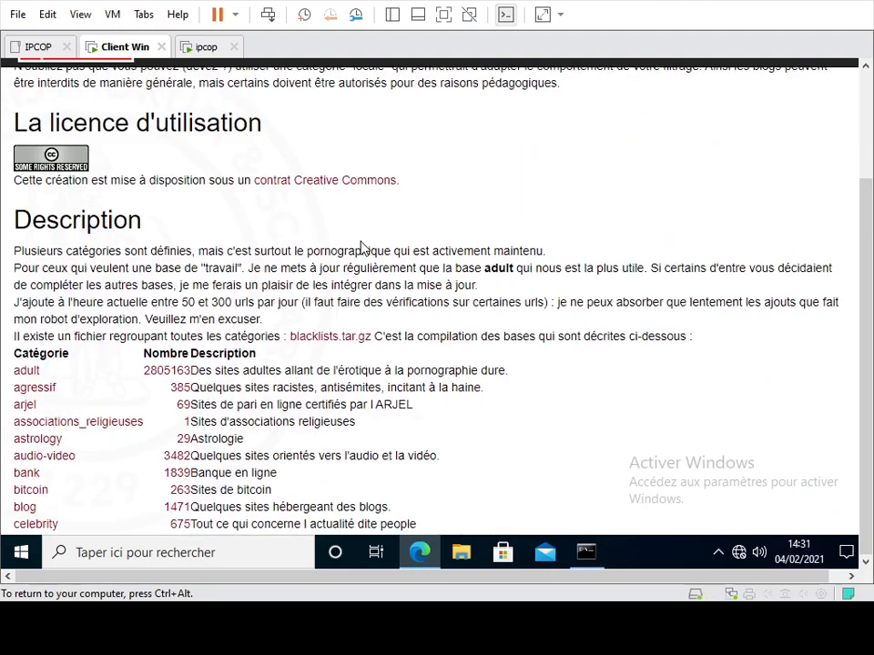
scroll(361, 248, down, 3)
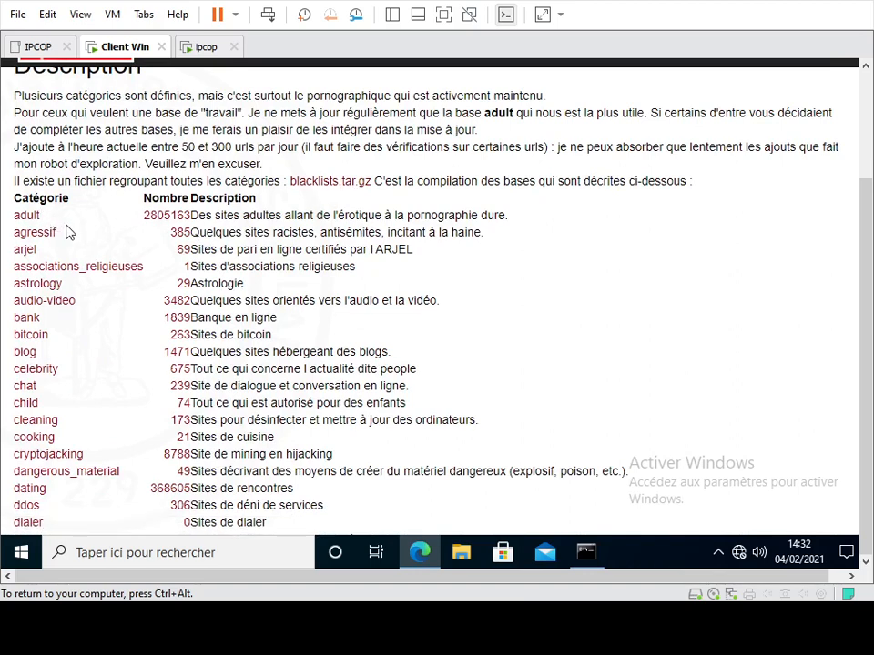
scroll(68, 232, down, 3)
scroll(66, 229, up, 2)
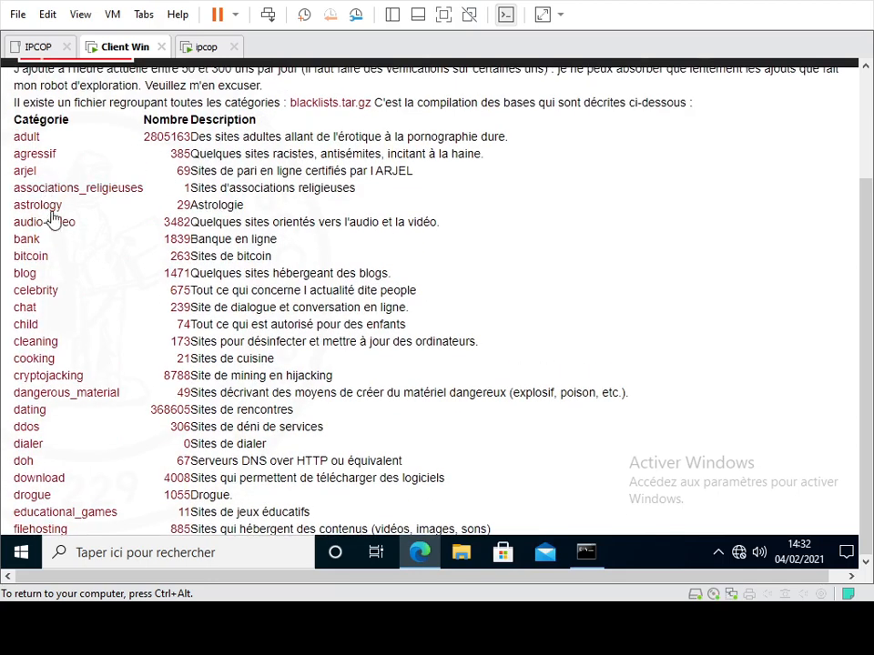
scroll(41, 339, down, 6)
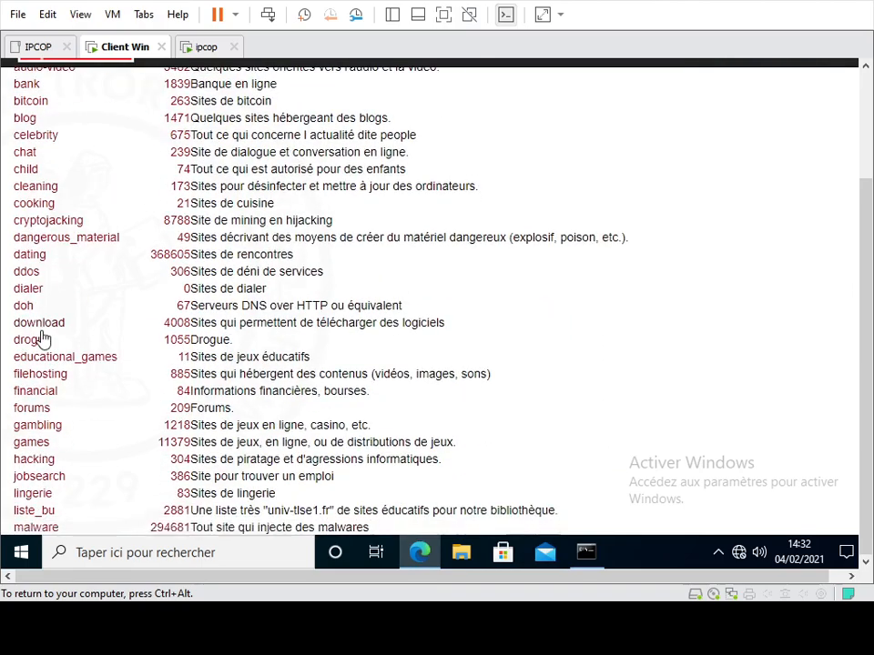
scroll(41, 338, down, 9)
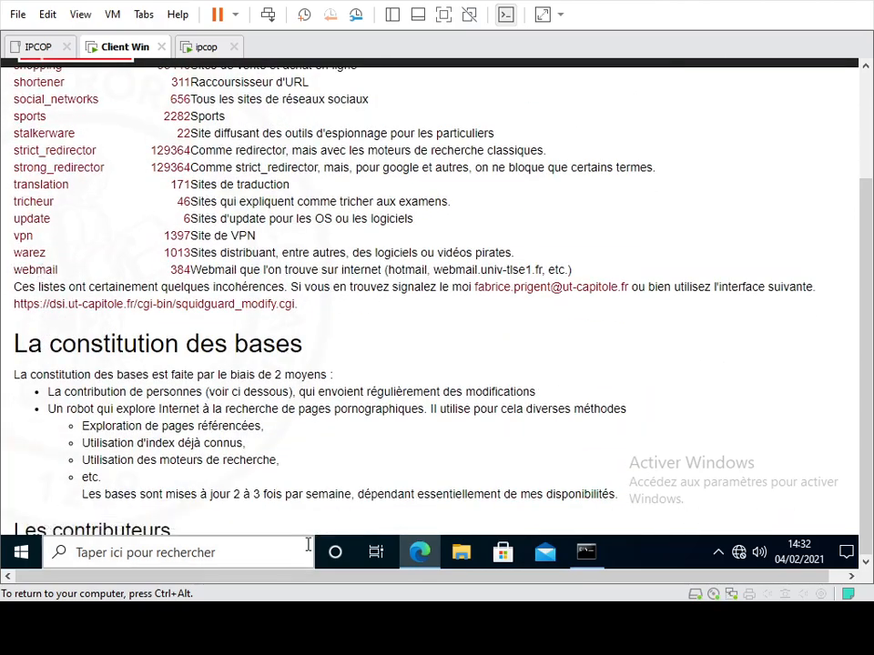
scroll(91, 264, up, 5)
scroll(89, 264, up, 5)
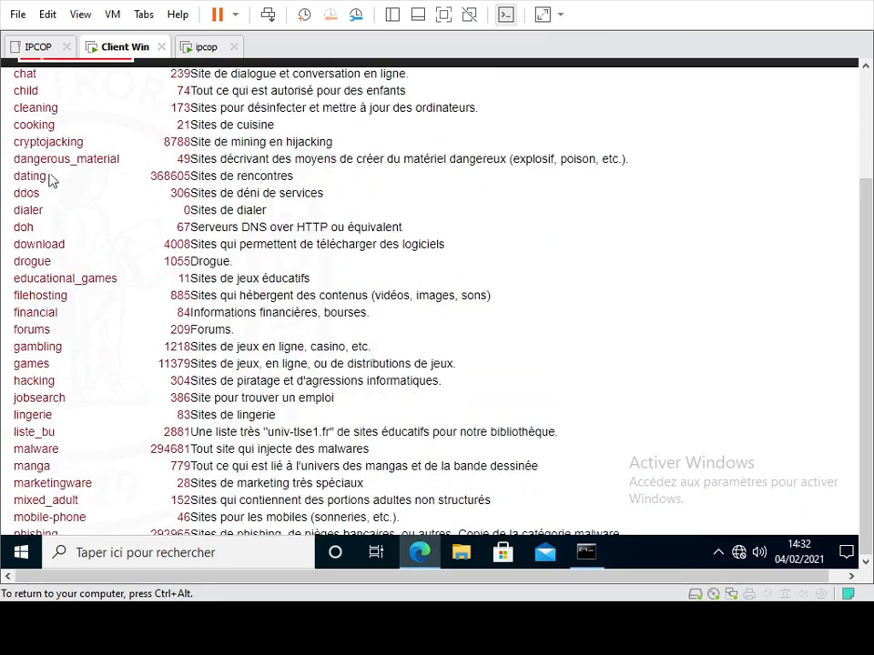
scroll(50, 175, up, 1)
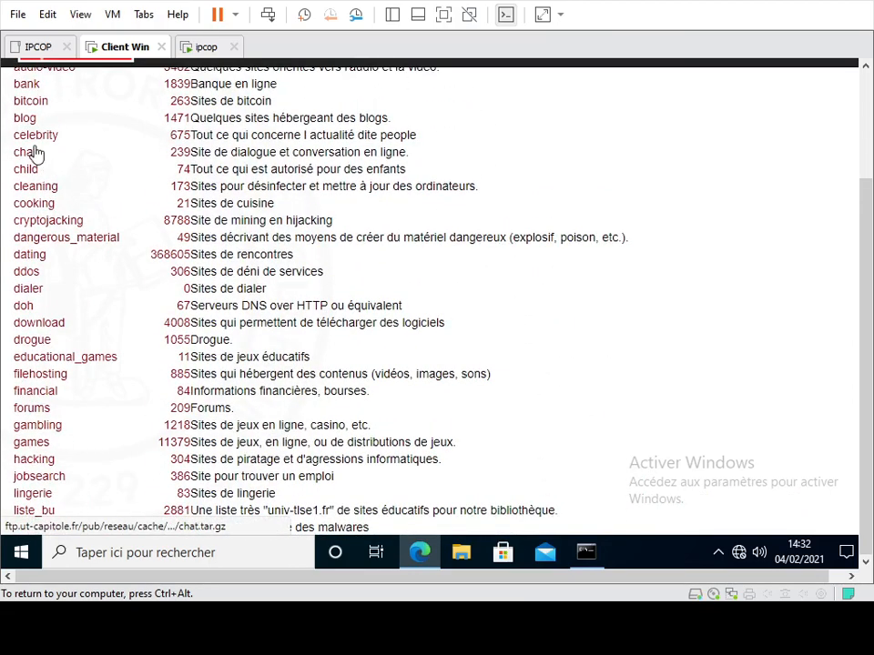
scroll(33, 153, up, 3)
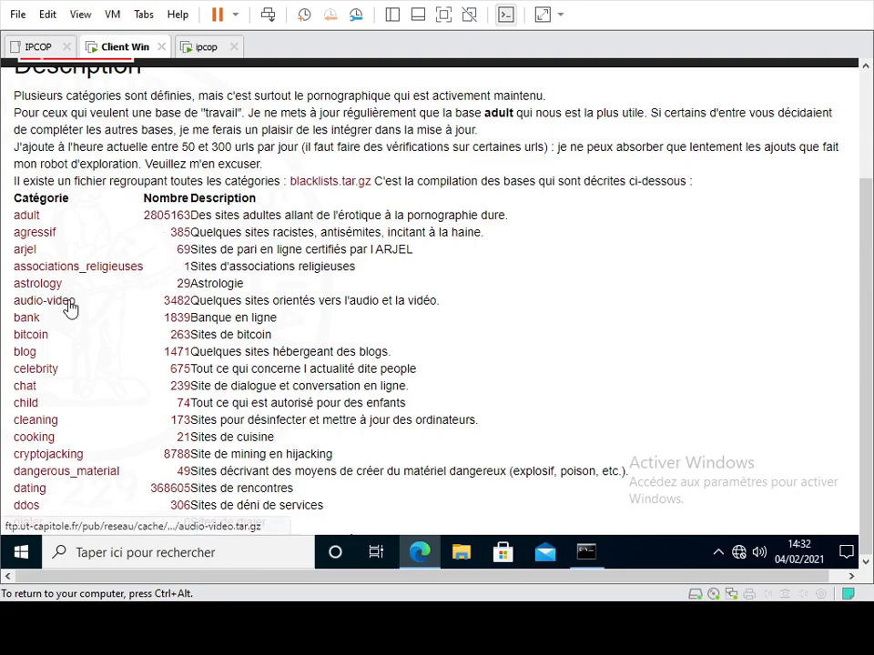
scroll(146, 328, down, 4)
scroll(46, 314, down, 3)
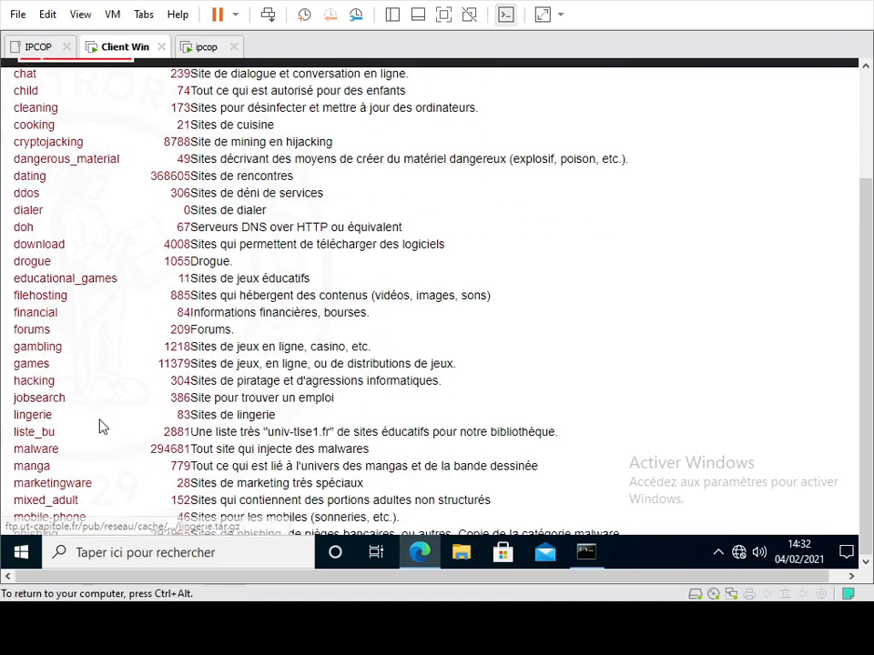
scroll(101, 425, down, 3)
scroll(101, 425, down, 3)
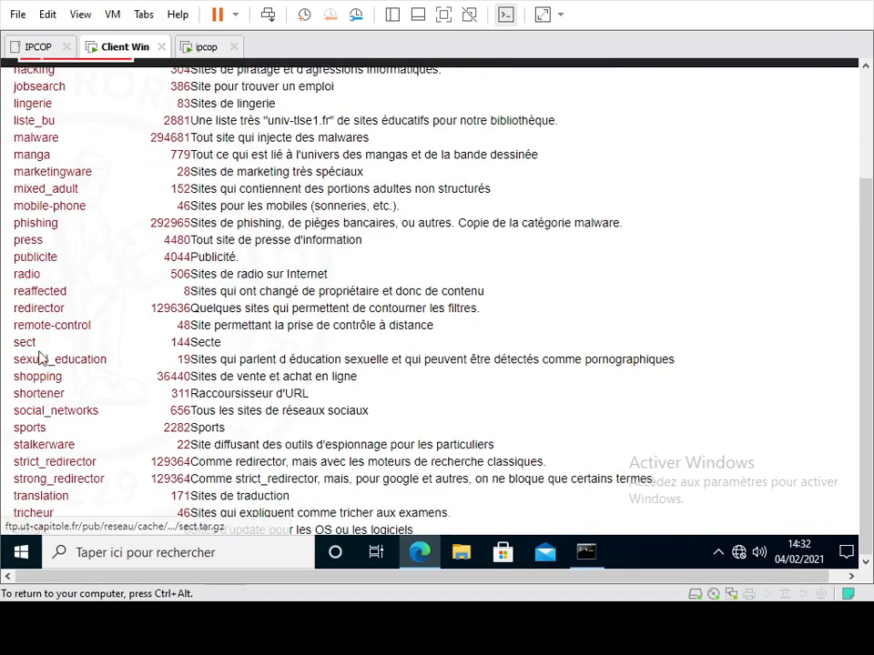
scroll(125, 365, down, 5)
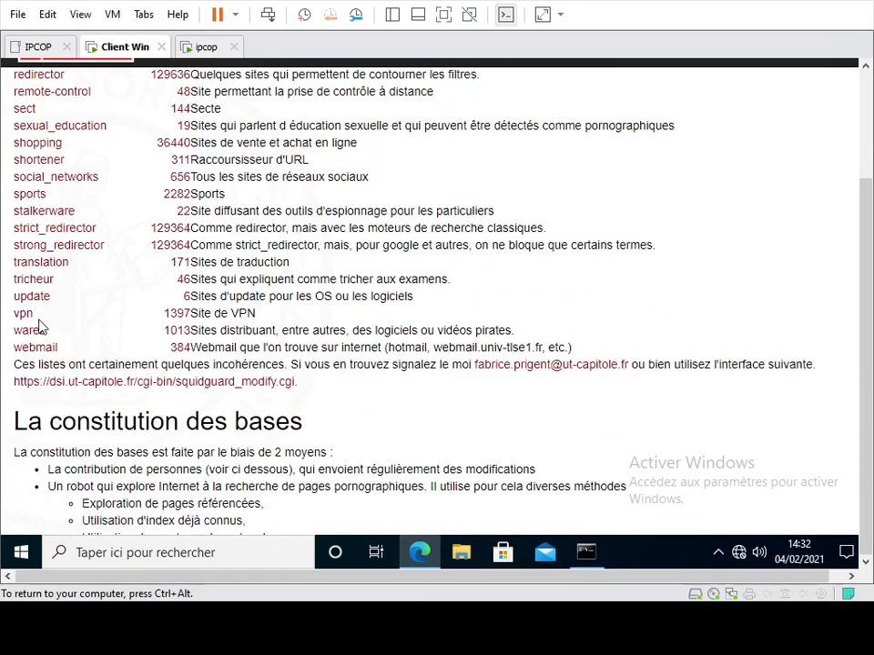
scroll(39, 332, up, 2)
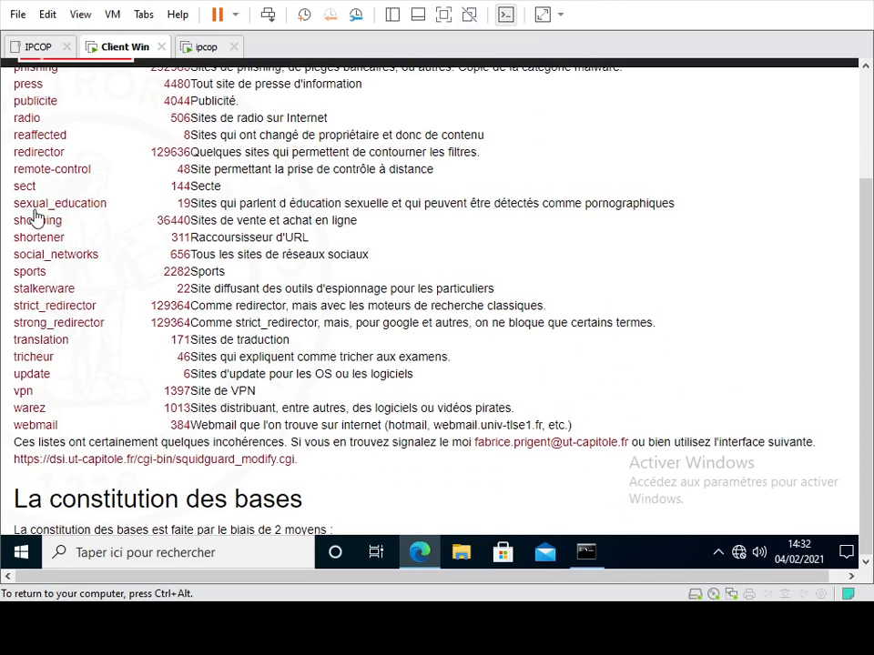
scroll(94, 160, up, 2)
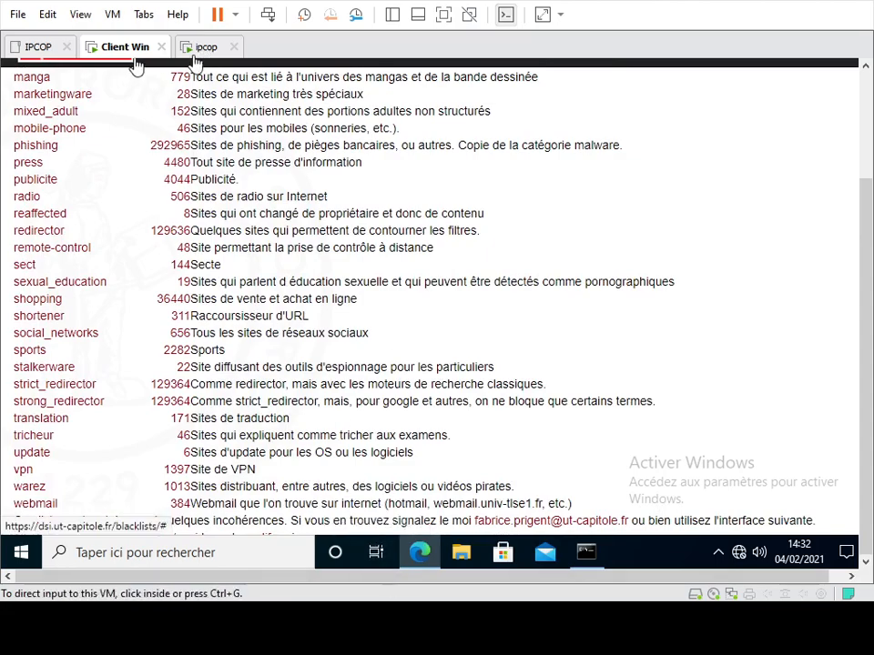
scroll(177, 162, up, 20)
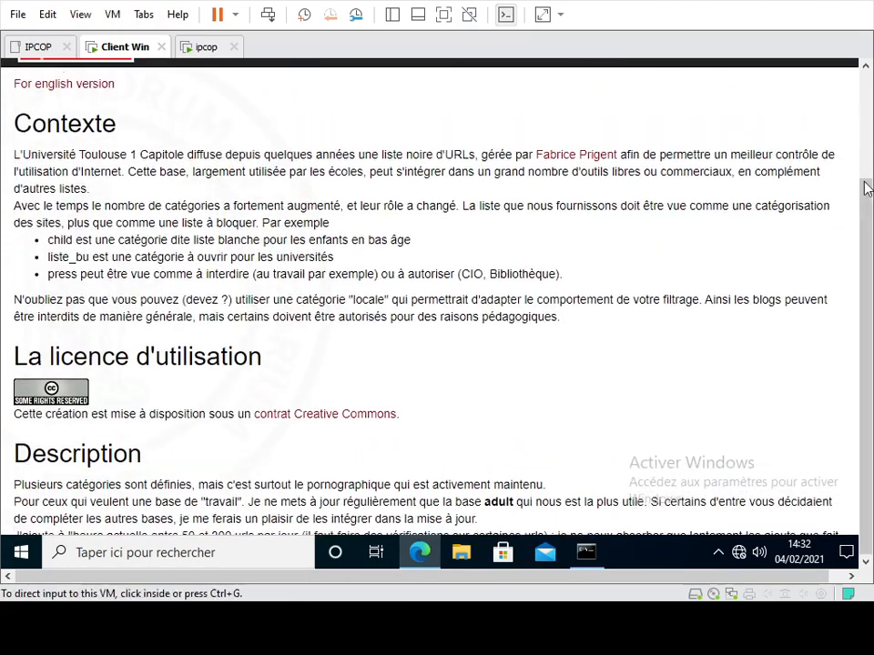
drag(863, 229, 854, 63)
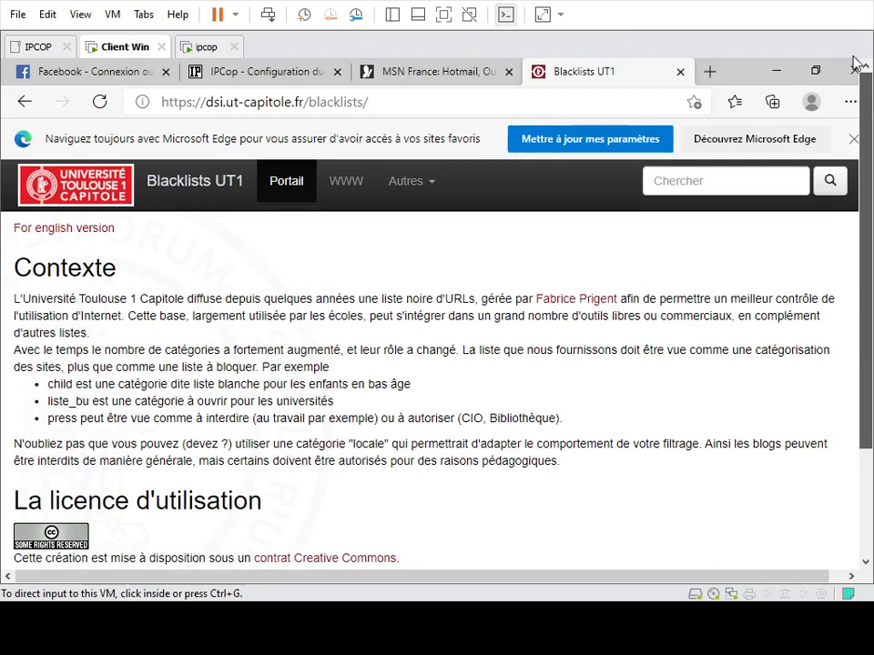
- Set IPCop's URL filter blacklist source to Univ. Toulouse, enable the update check at connection, and save the blacklist maintenance settings
click(259, 71)
mouse_move(352, 186)
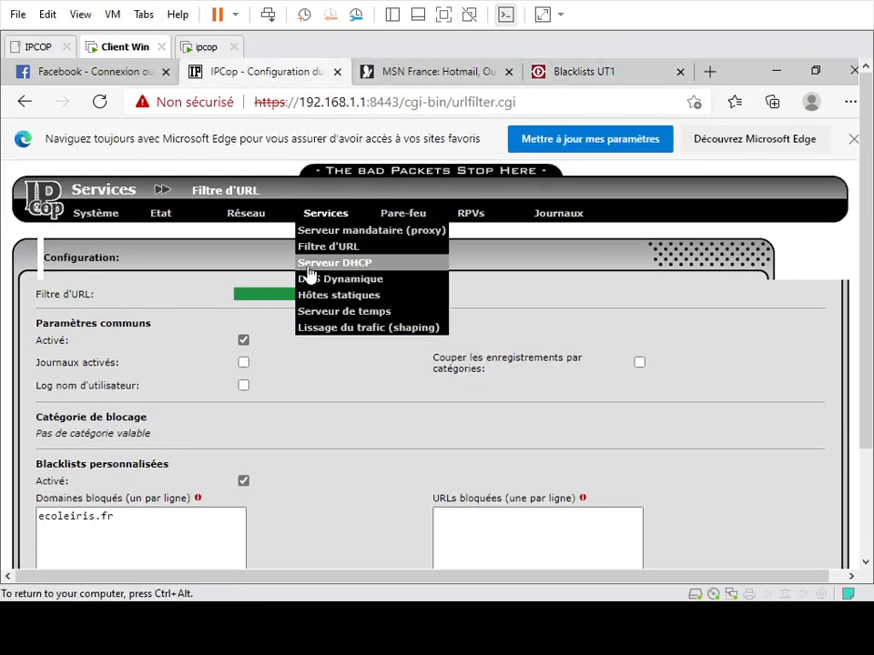
mouse_move(185, 219)
scroll(504, 329, down, 15)
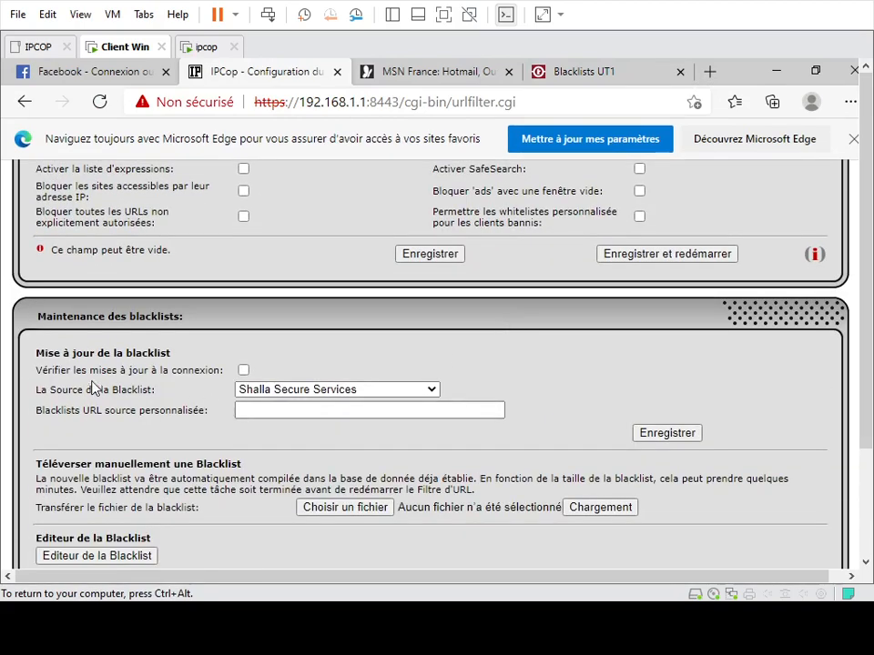
click(267, 394)
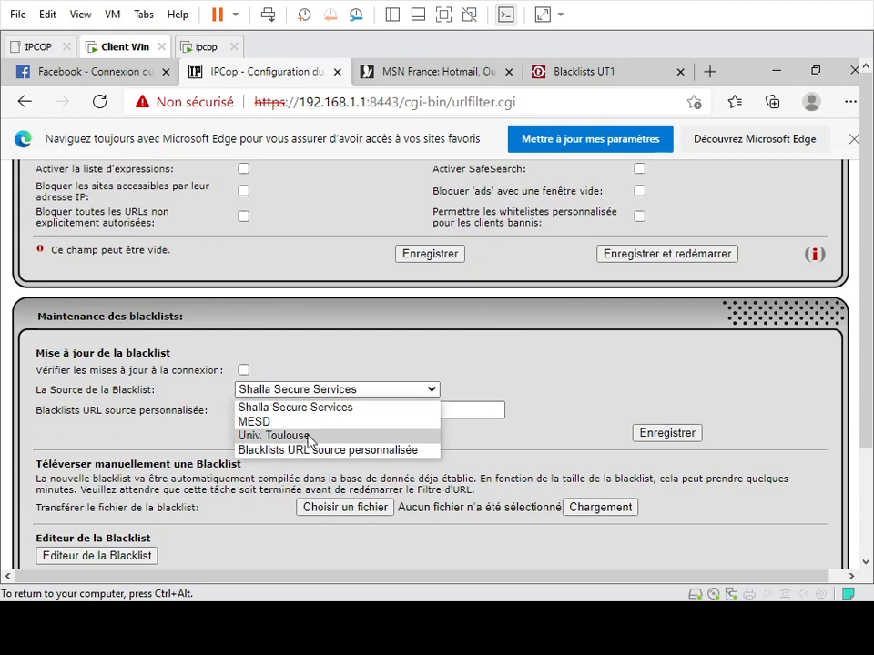
click(458, 417)
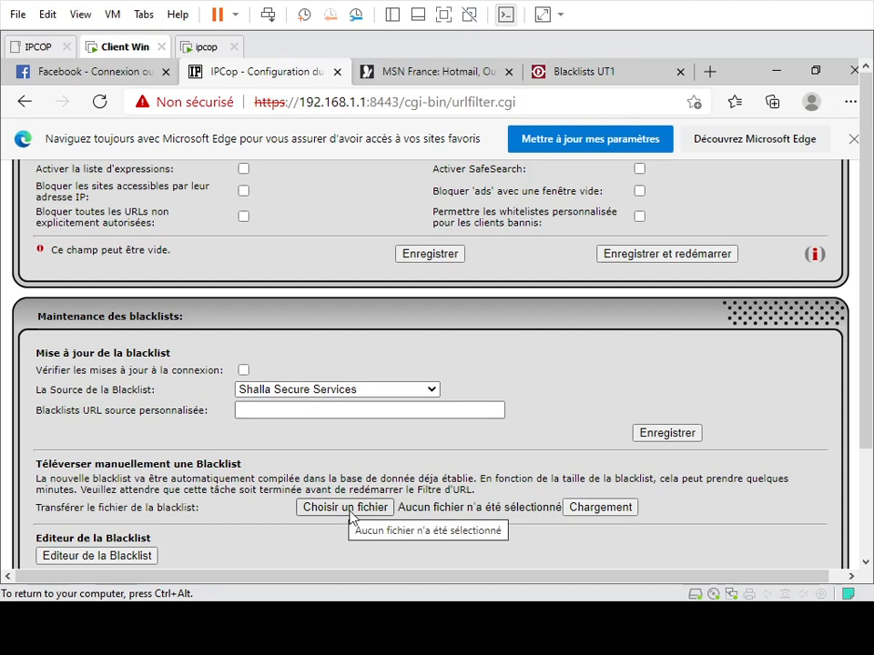
click(355, 391)
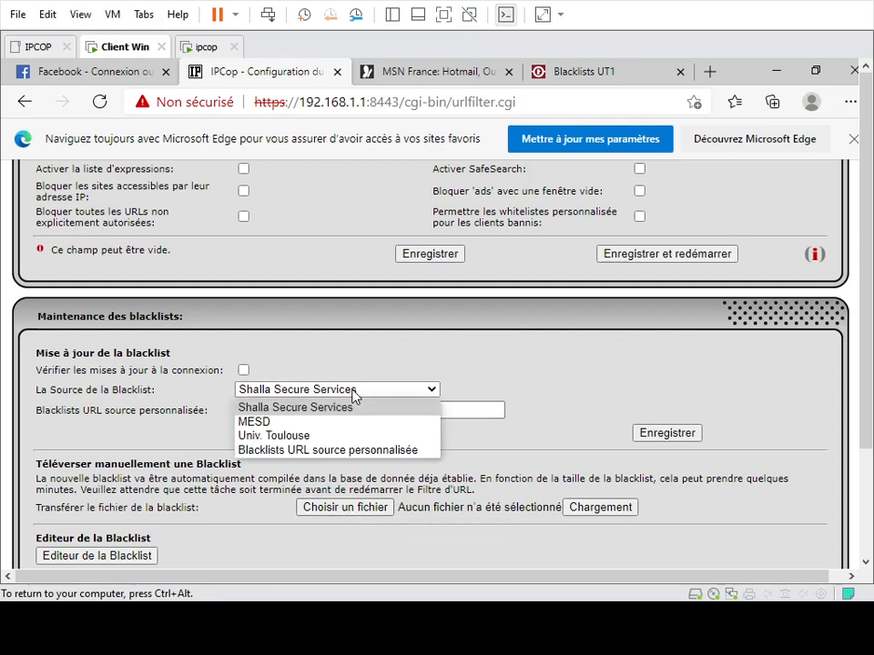
click(339, 442)
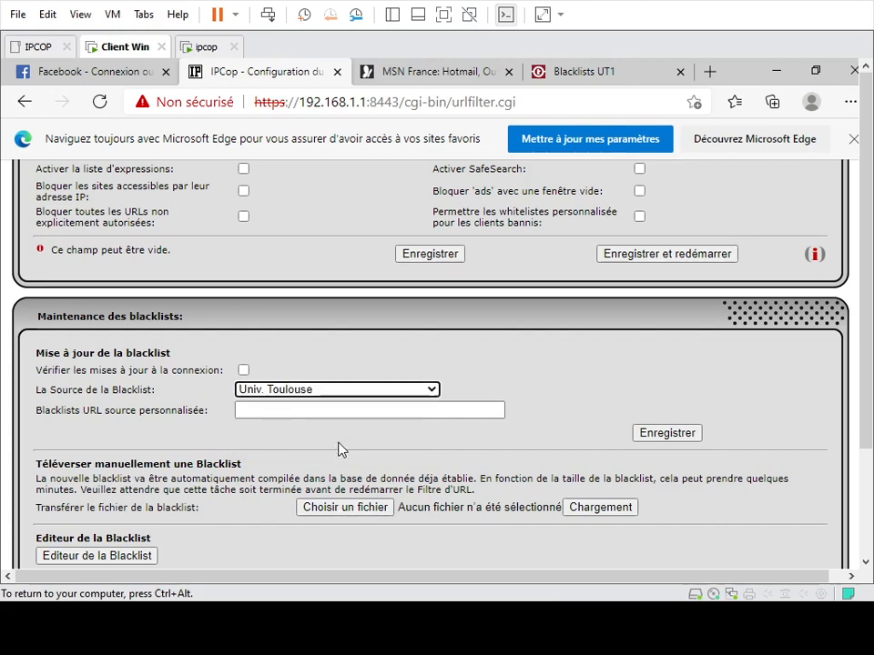
click(244, 371)
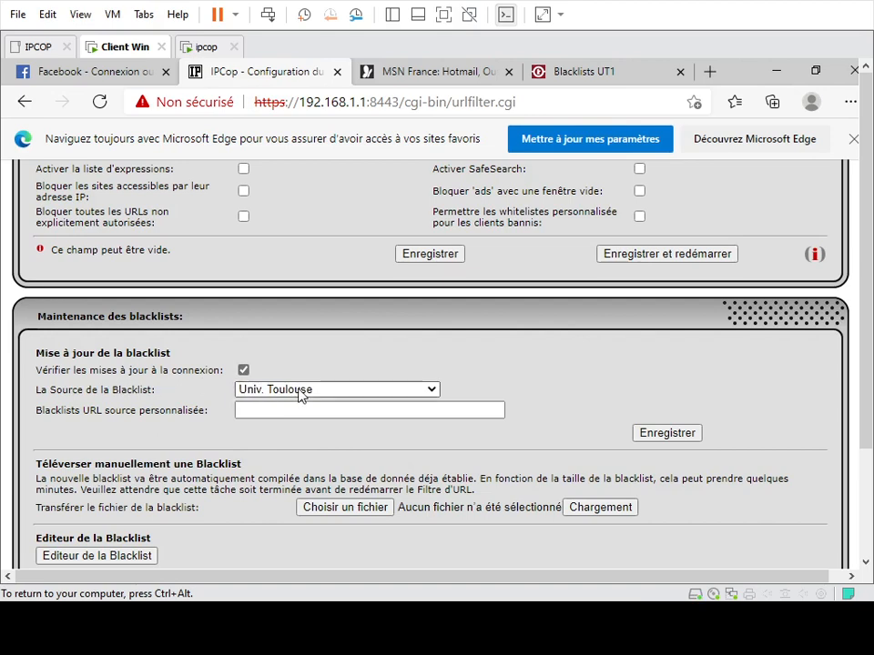
click(656, 439)
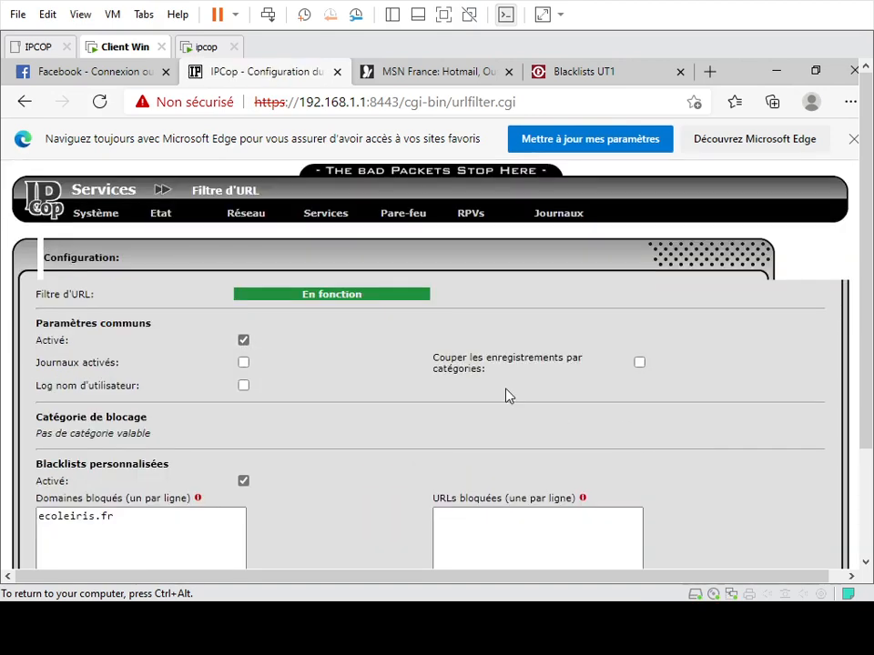
- Start an immediate update of the Univ. Toulouse blacklist from the blacklist maintenance section
scroll(505, 396, down, 10)
scroll(506, 396, down, 5)
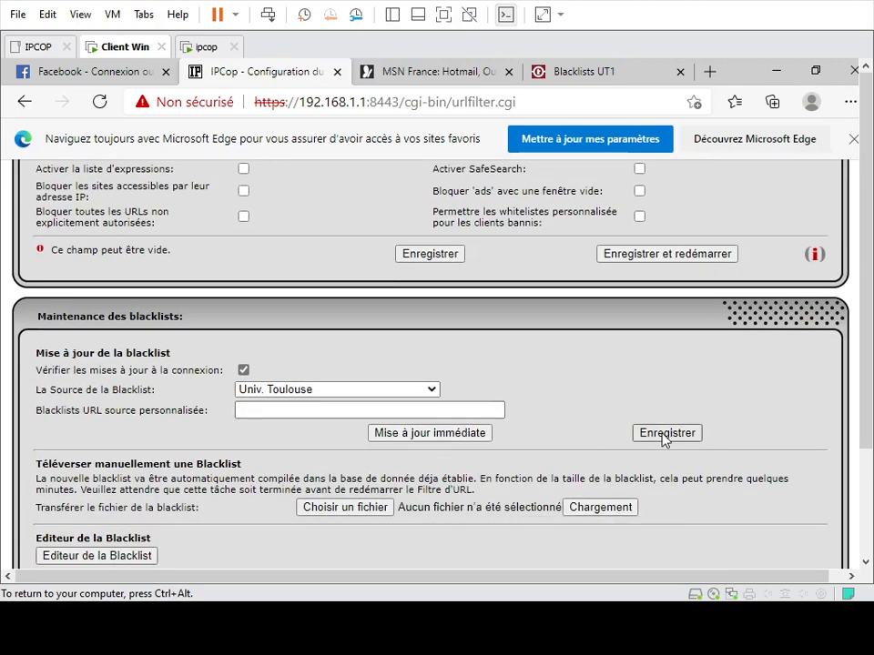
click(441, 435)
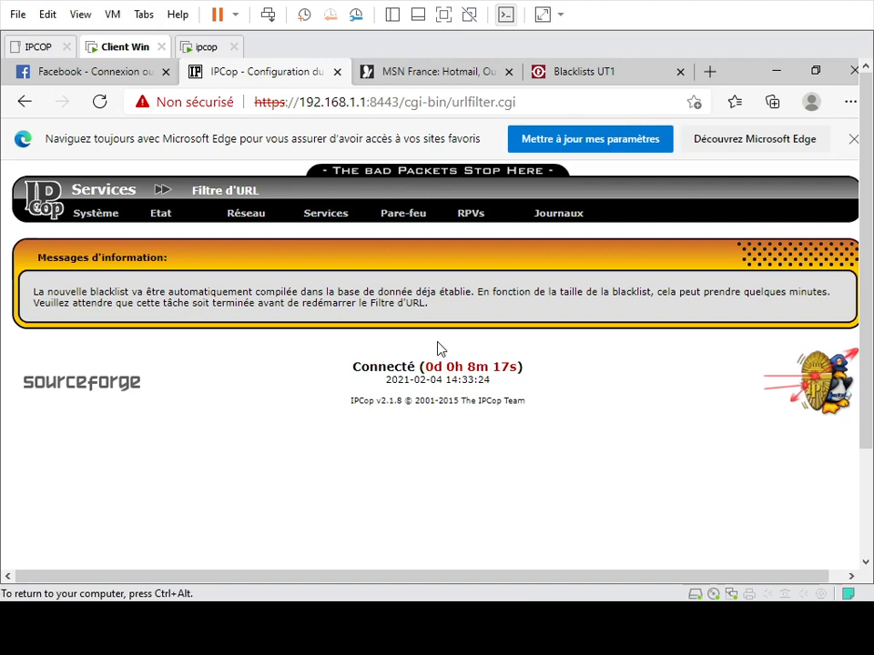
- Reopen the URL filter page and read its information message about the blacklist compilation
mouse_move(397, 218)
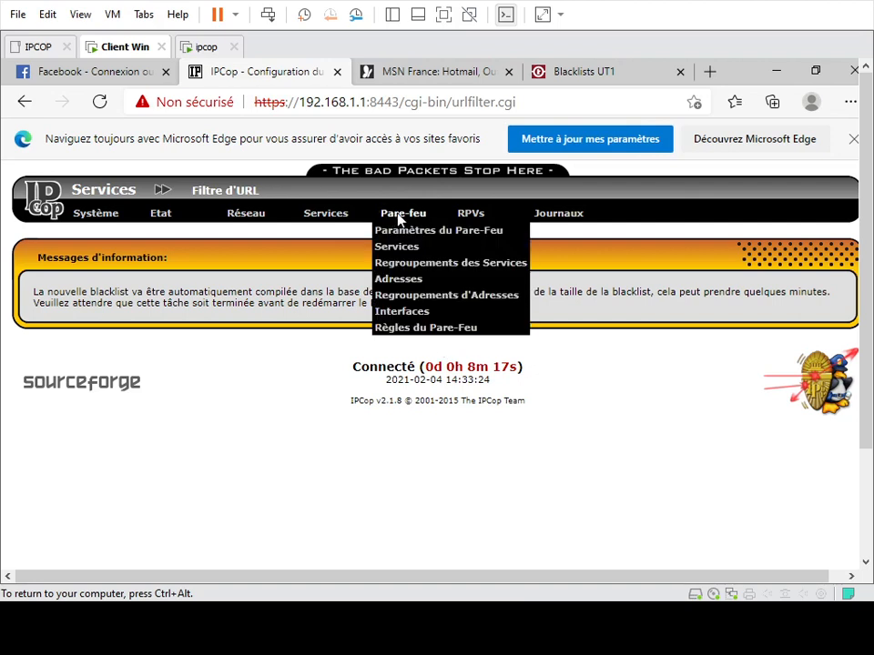
mouse_move(338, 211)
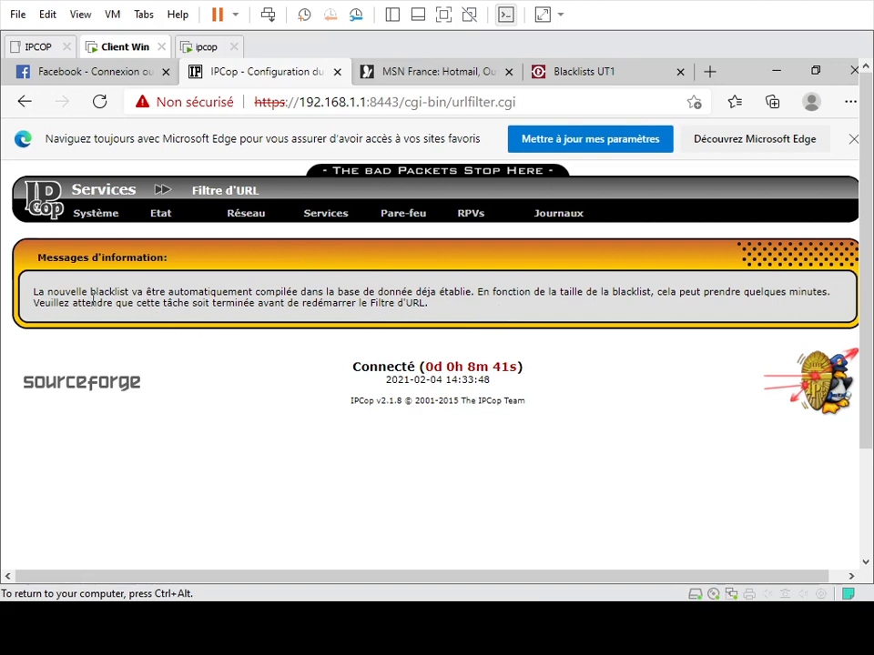
drag(49, 292, 679, 292)
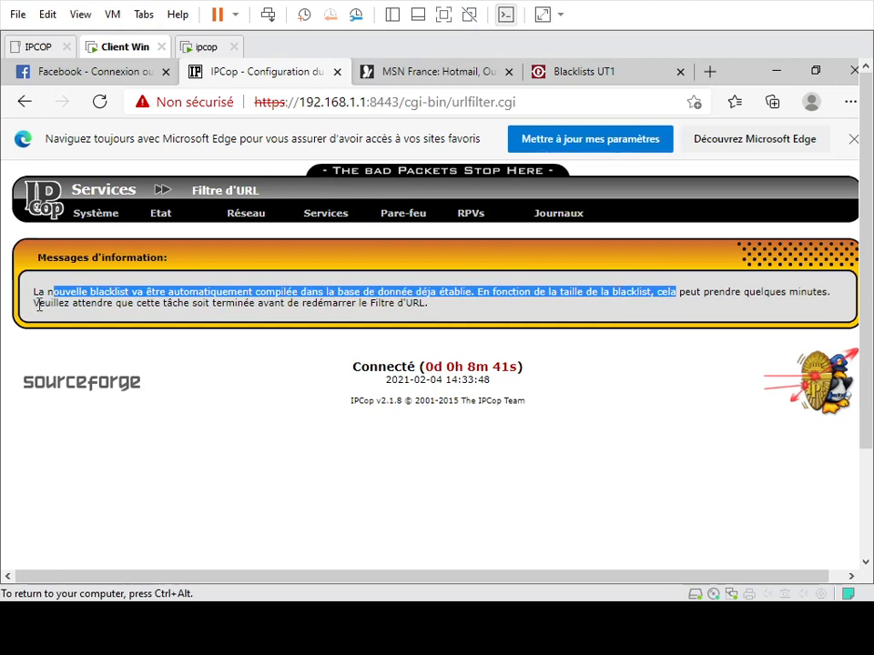
drag(39, 305, 423, 305)
- Check whether the blacklist compilation has finished by repeatedly going to the IPCop home page and reopening the URL filter page
click(79, 218)
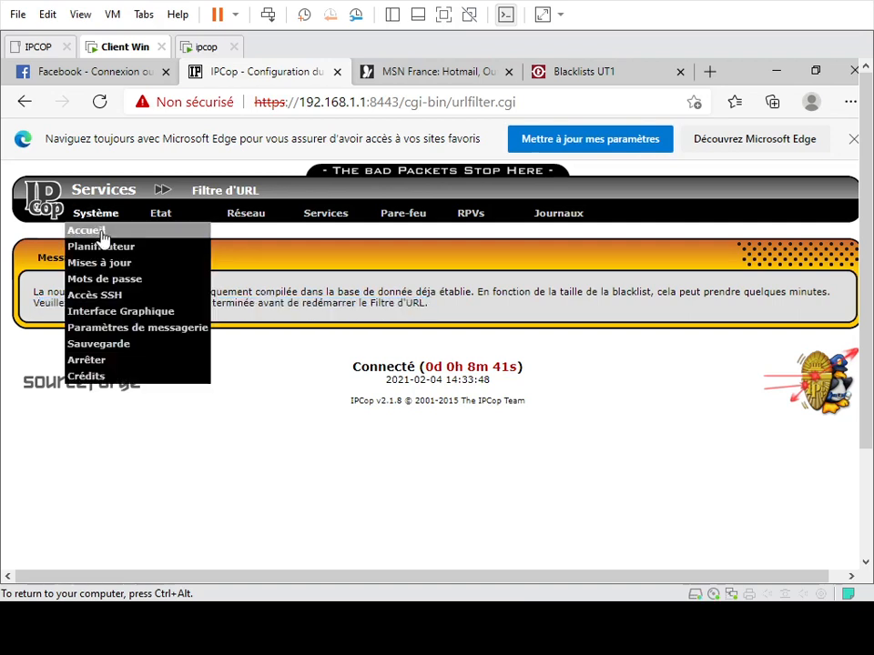
click(102, 234)
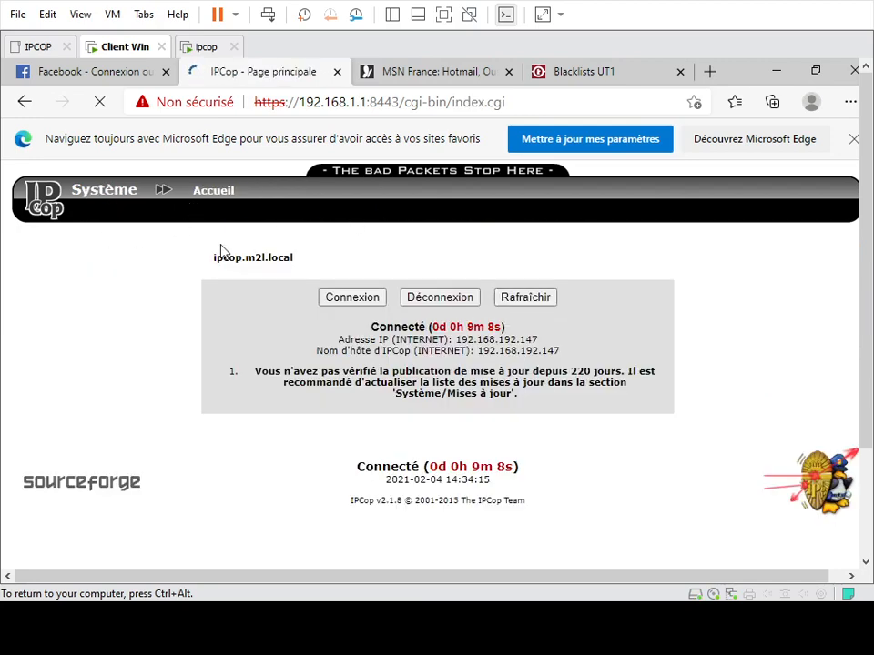
mouse_move(315, 223)
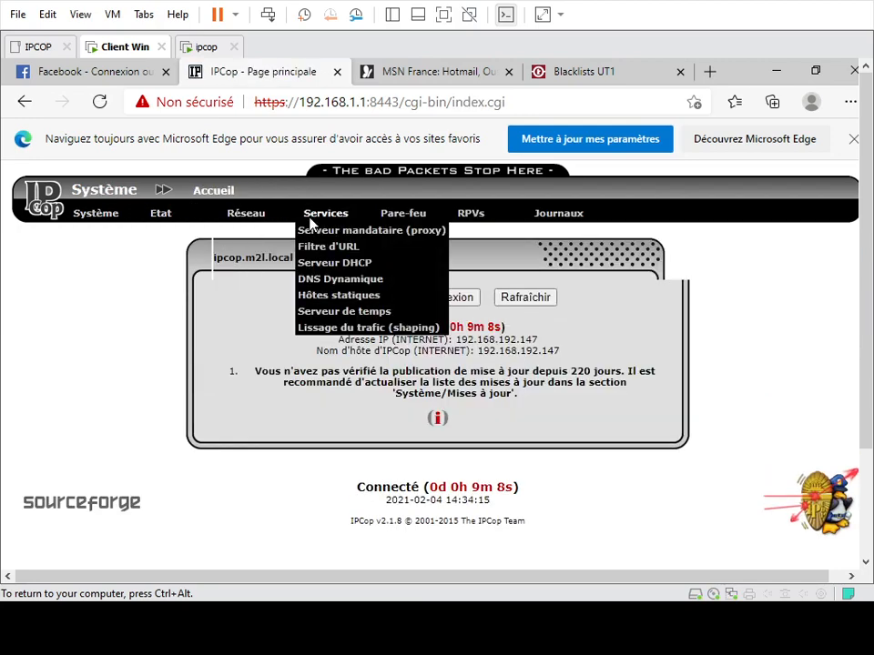
click(348, 247)
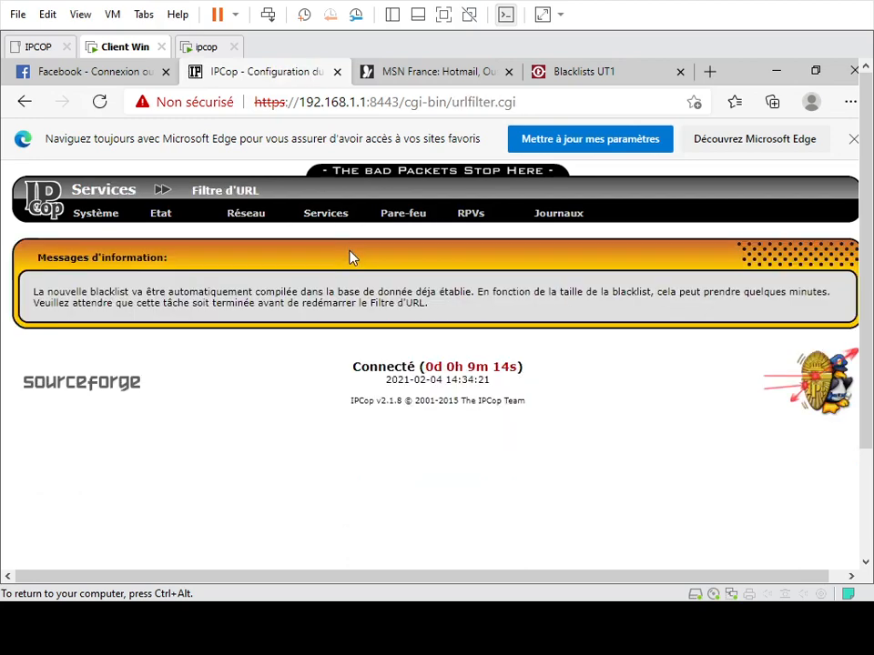
mouse_move(115, 229)
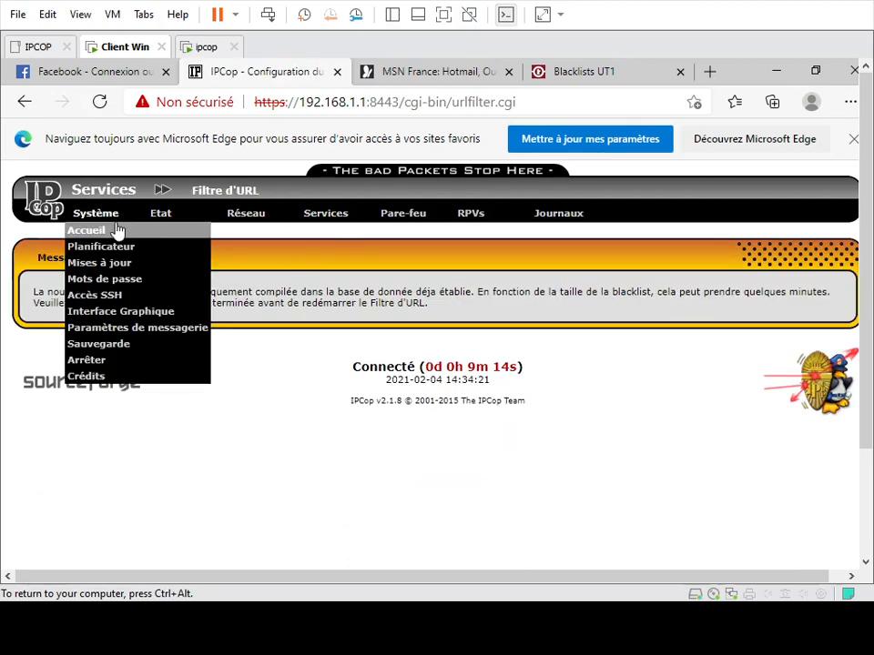
click(116, 233)
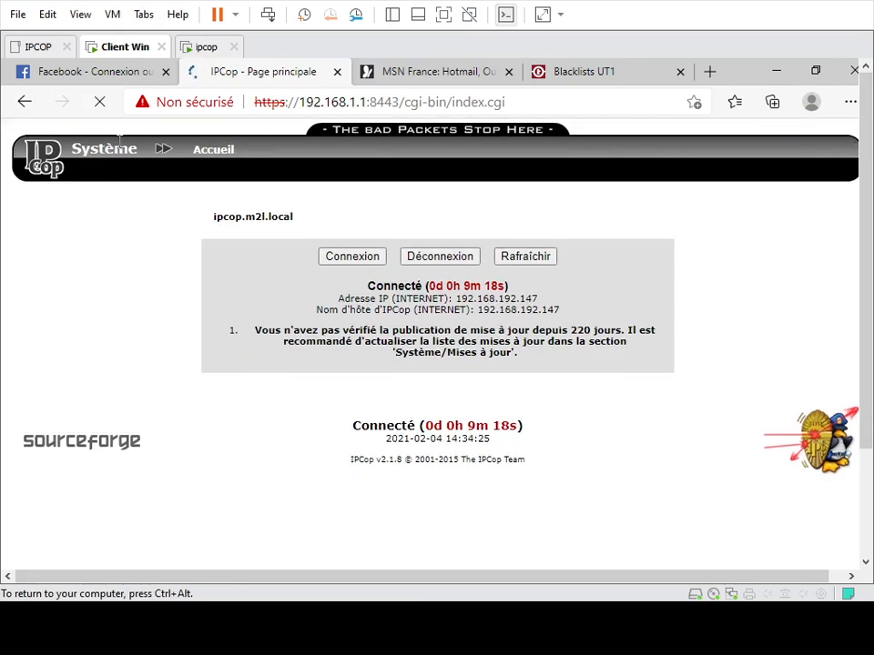
mouse_move(319, 175)
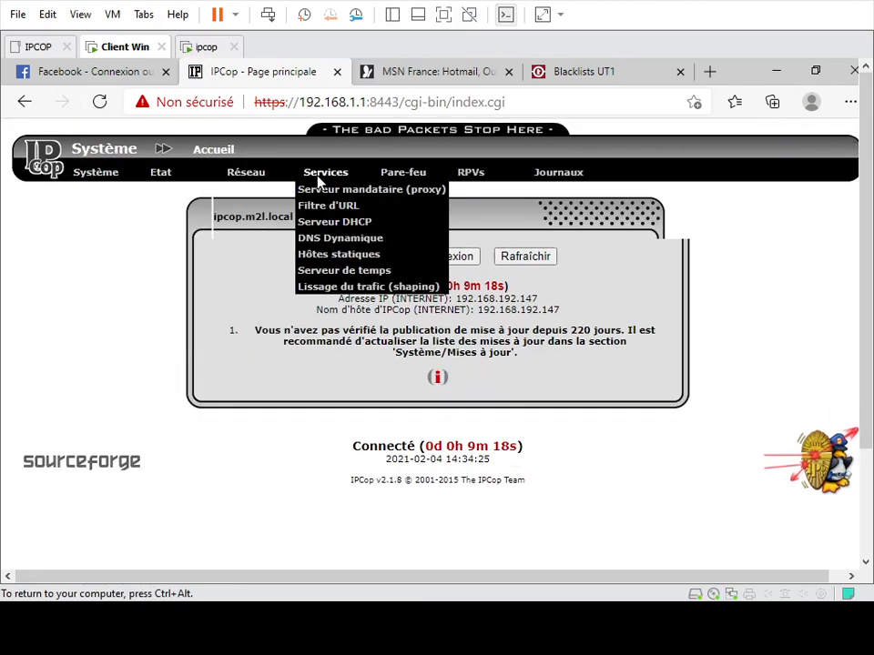
click(332, 207)
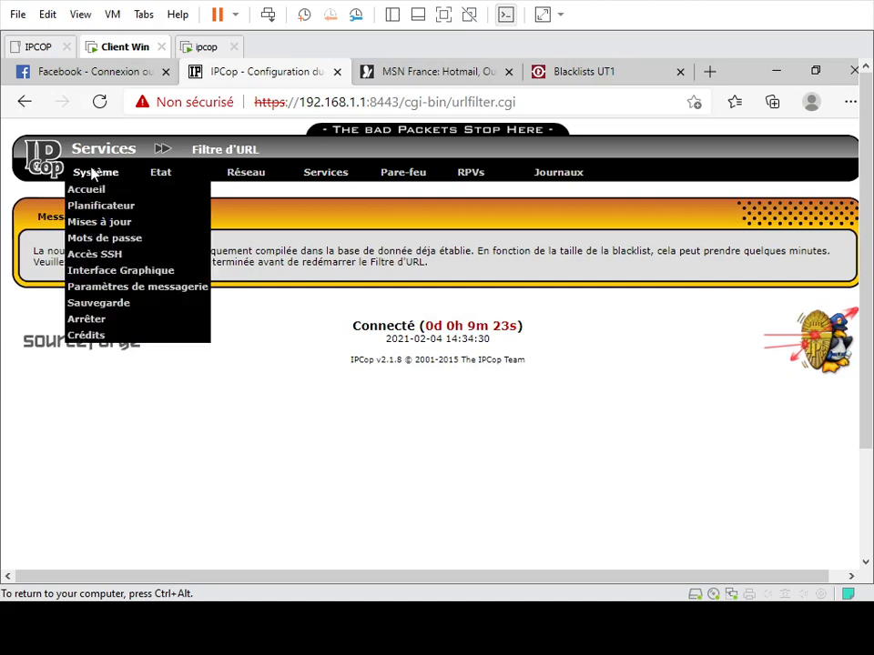
click(88, 193)
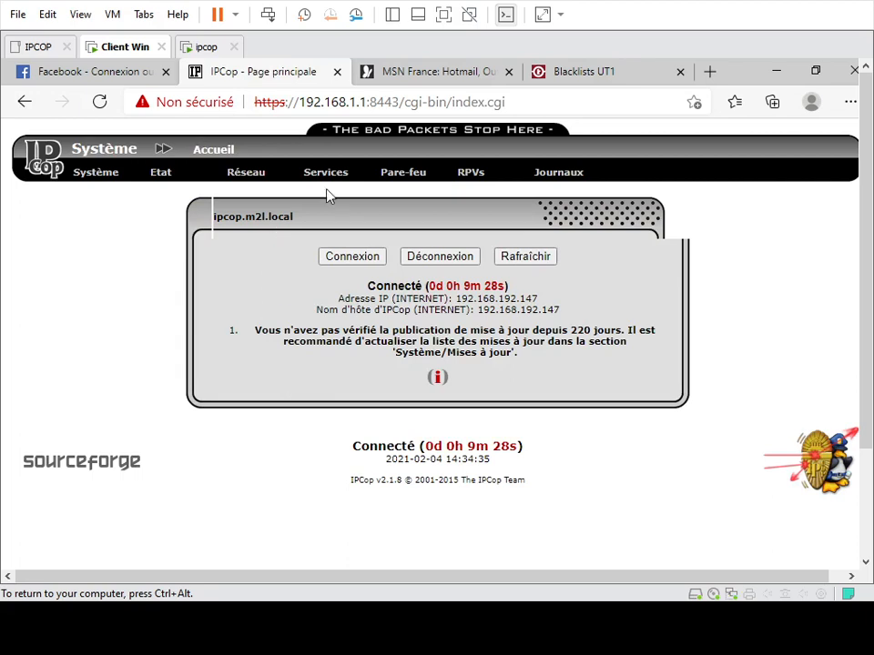
mouse_move(326, 175)
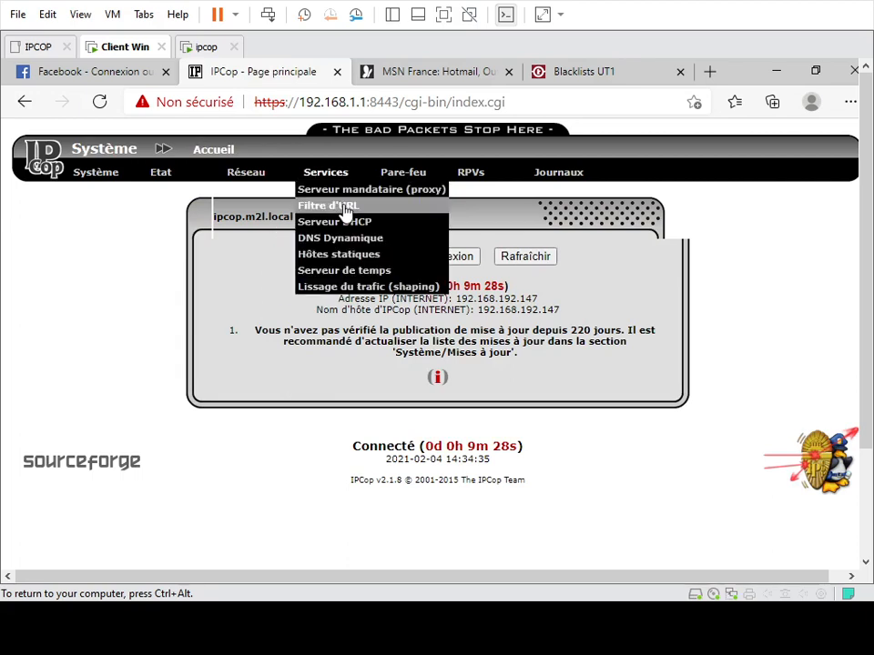
click(346, 212)
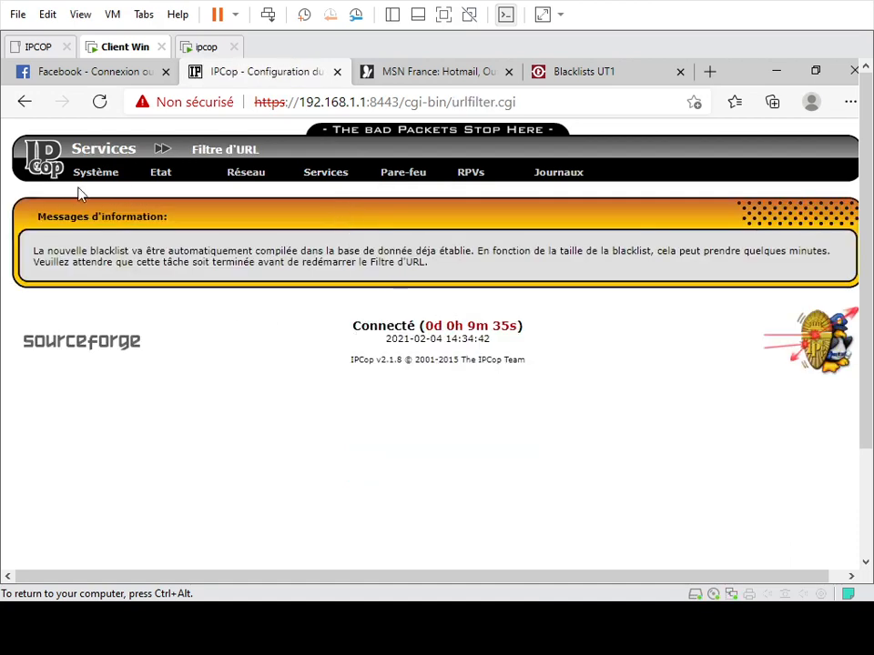
mouse_move(82, 172)
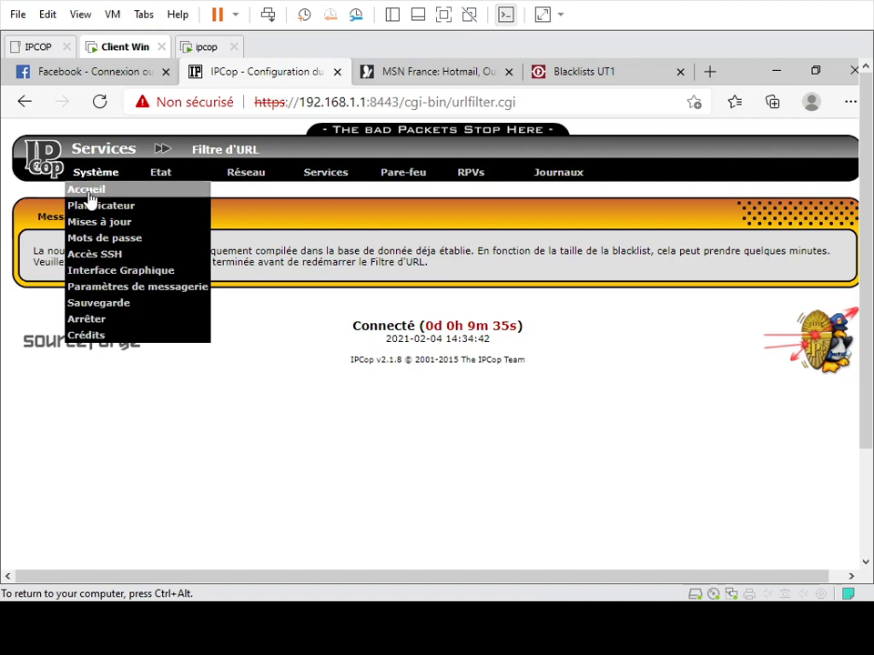
click(102, 198)
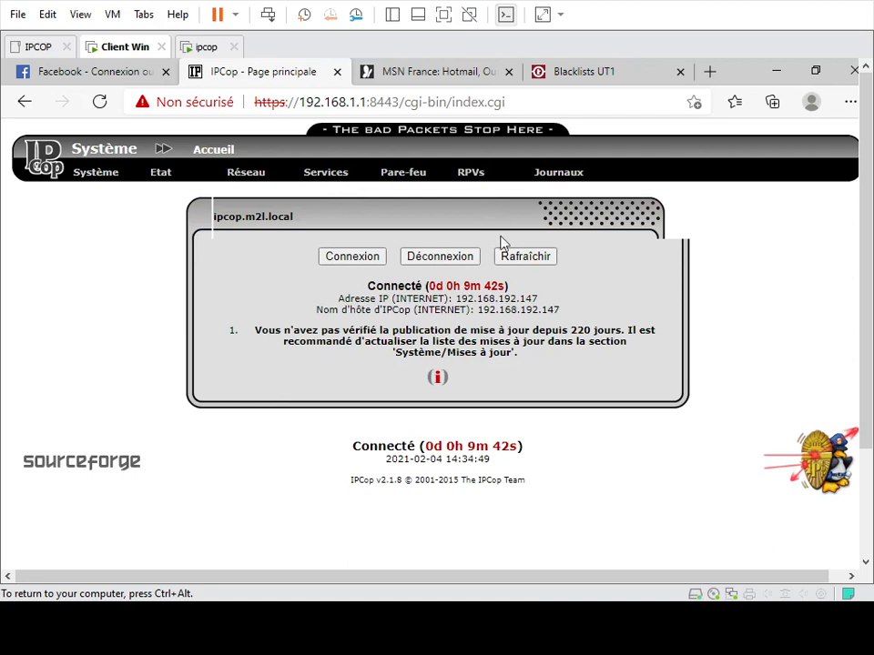
mouse_move(331, 175)
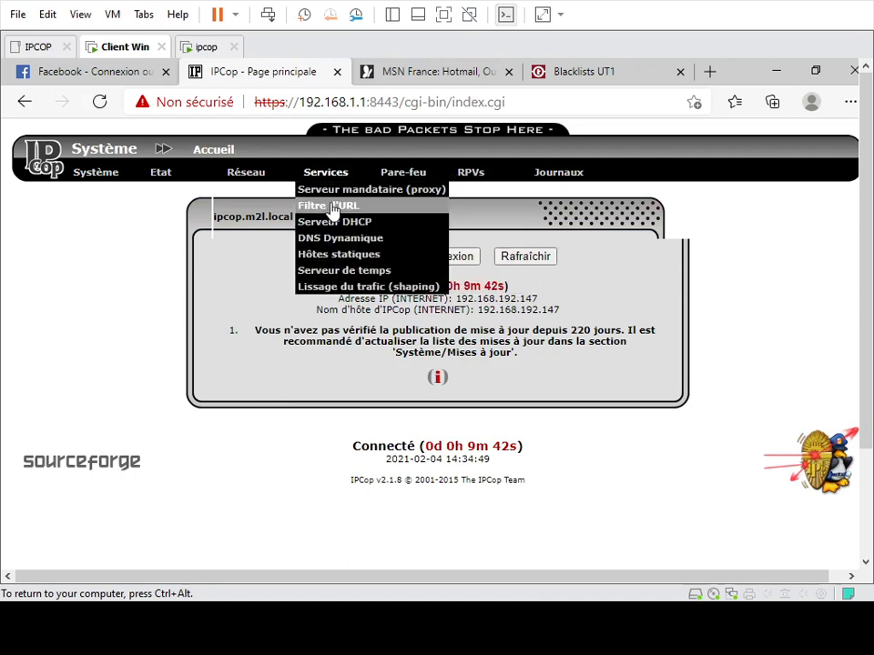
click(334, 207)
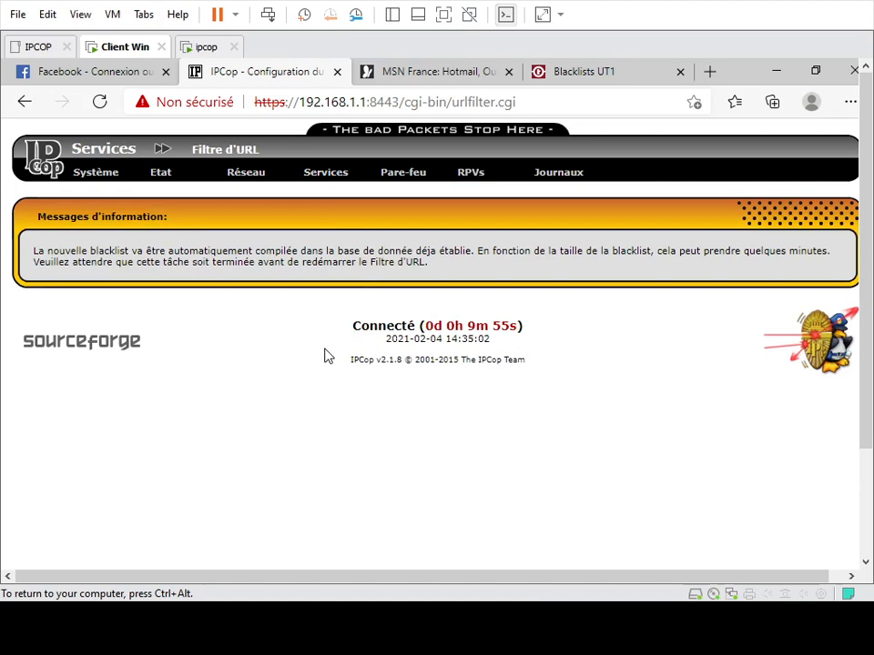
- View the URL filter logs and return to the URL filter page to recheck the blacklist compilation
mouse_move(351, 156)
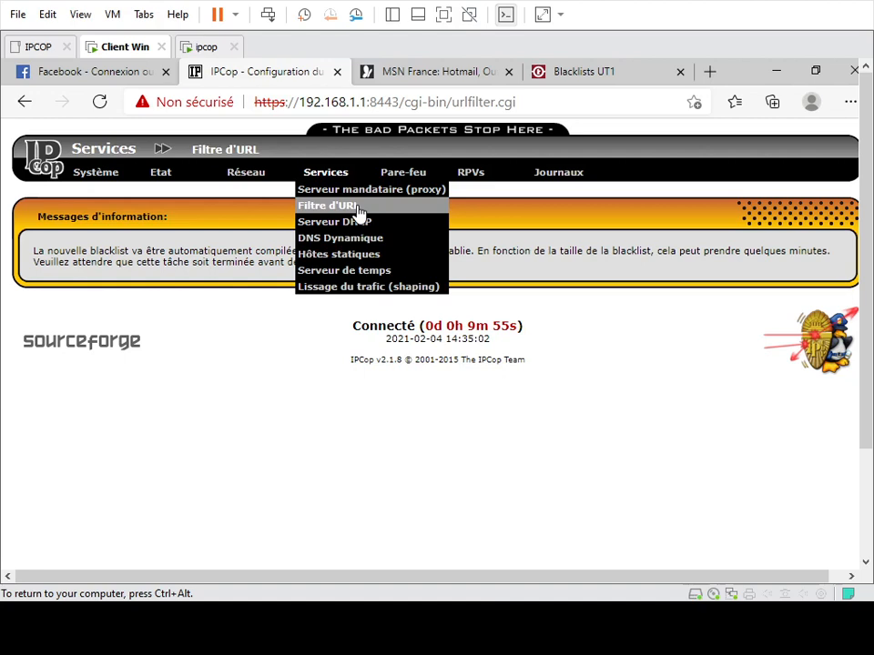
mouse_move(563, 187)
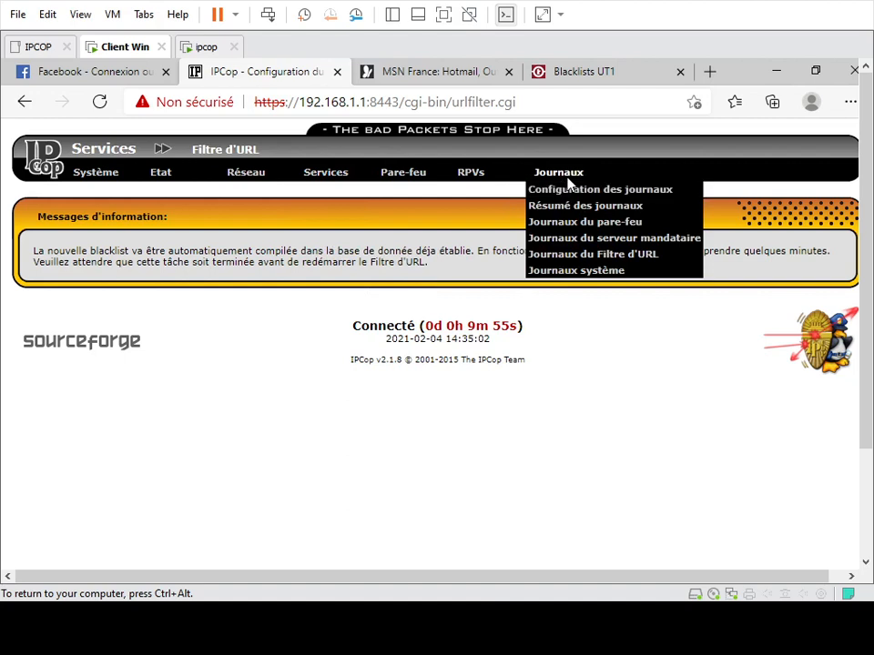
click(599, 256)
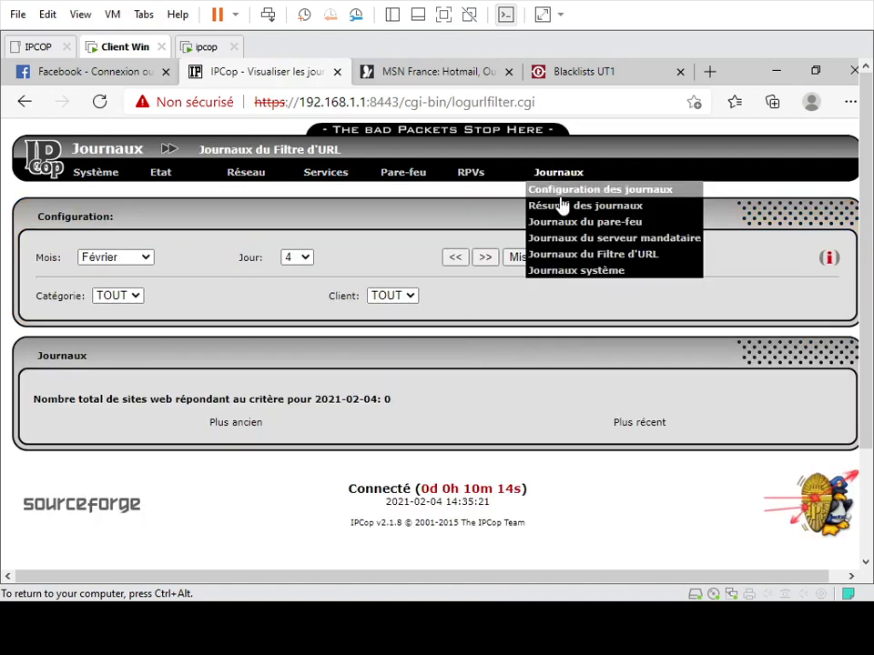
mouse_move(314, 182)
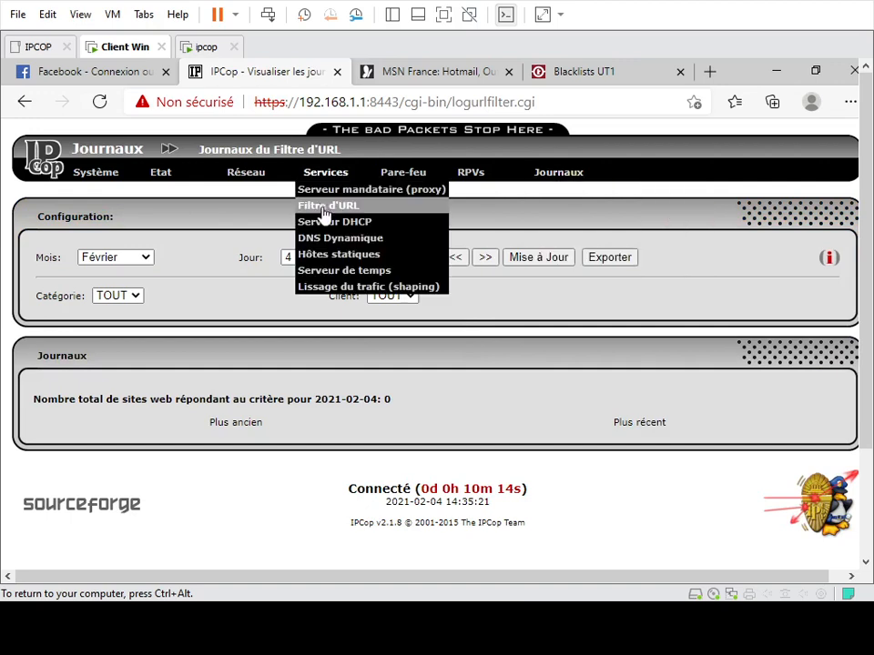
click(325, 212)
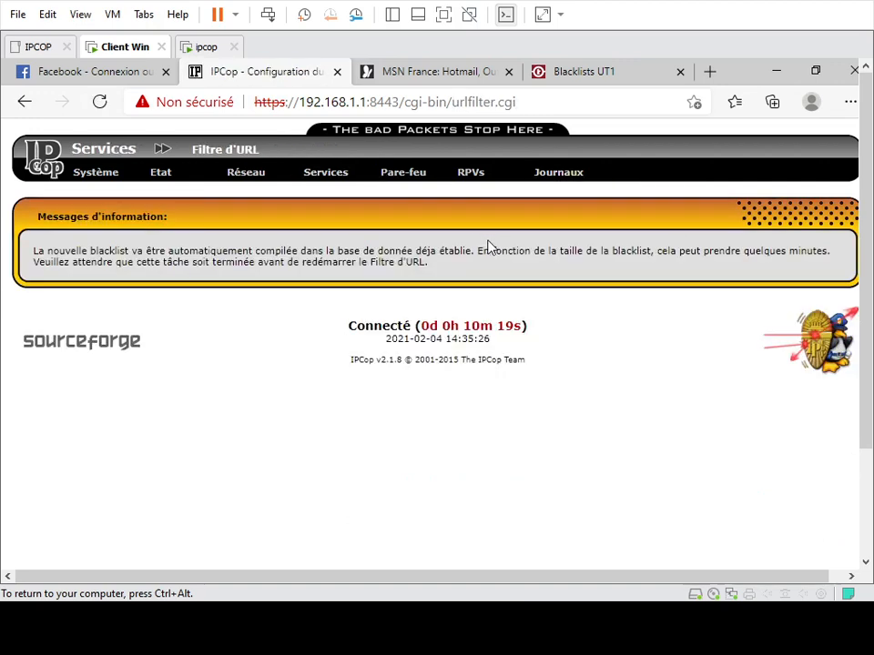
mouse_move(115, 188)
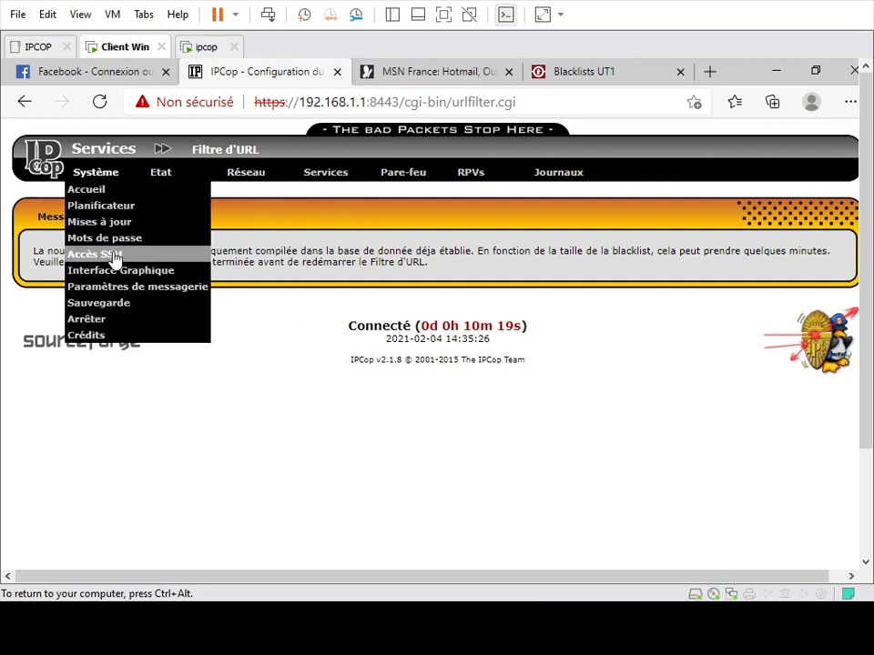
mouse_move(155, 178)
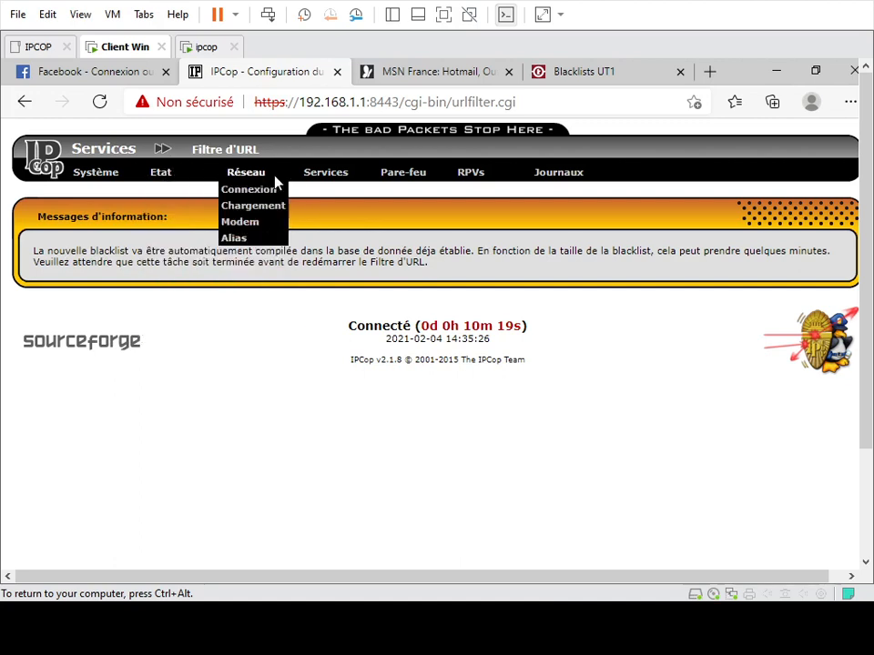
- Reopen the URL filter page to recheck the blacklist compilation and return to the IPCop home page
mouse_move(384, 176)
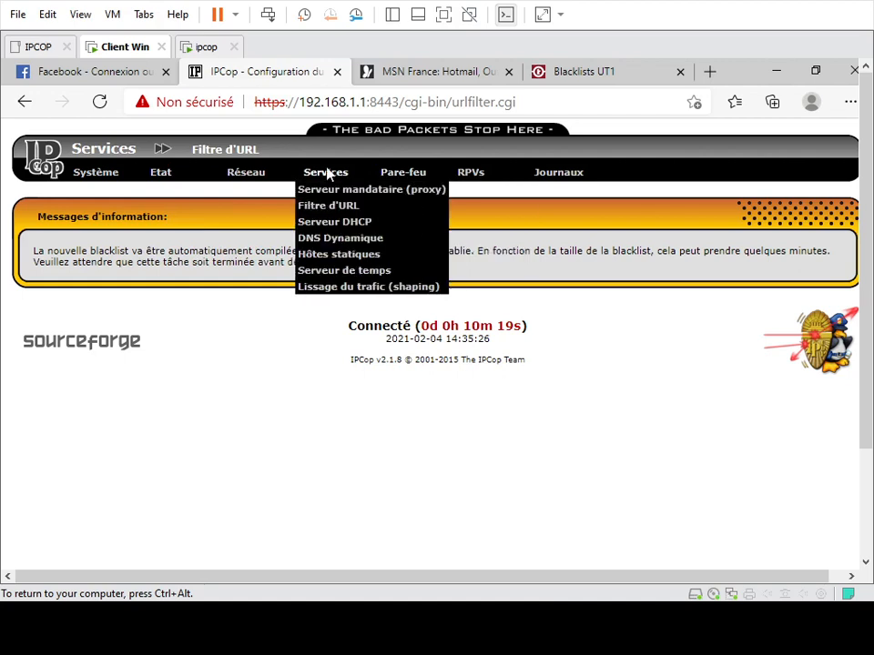
mouse_move(327, 172)
click(337, 212)
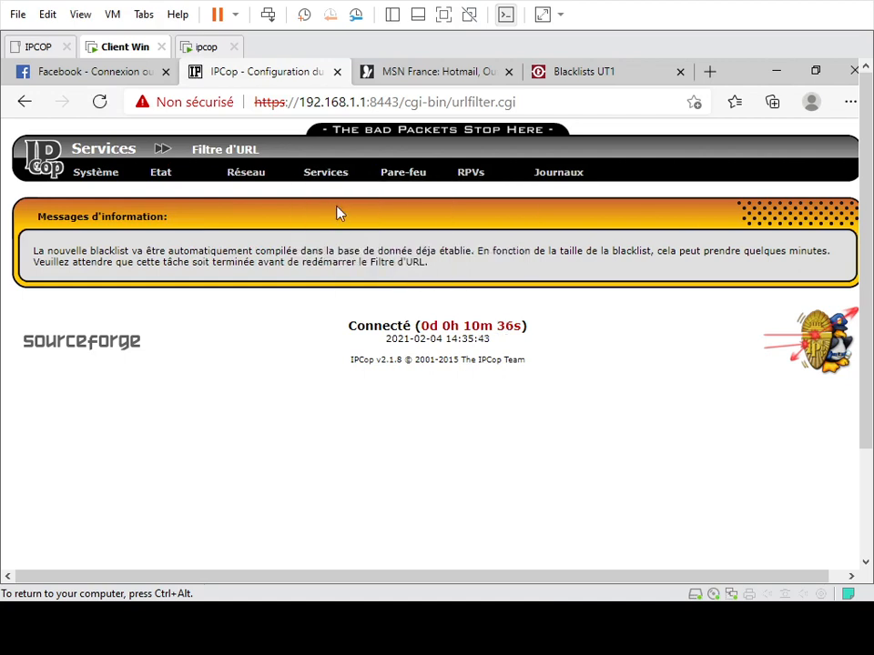
mouse_move(67, 168)
click(98, 191)
- Close the Facebook, MSN France and Blacklists UT1 browser tabs and reopen the IPCop URL filter page
click(165, 71)
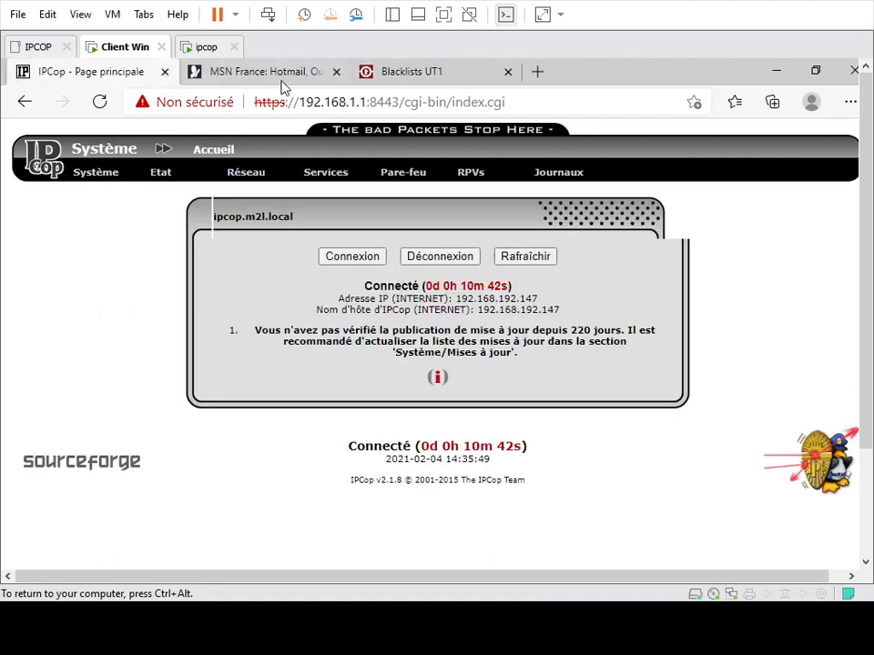
click(336, 71)
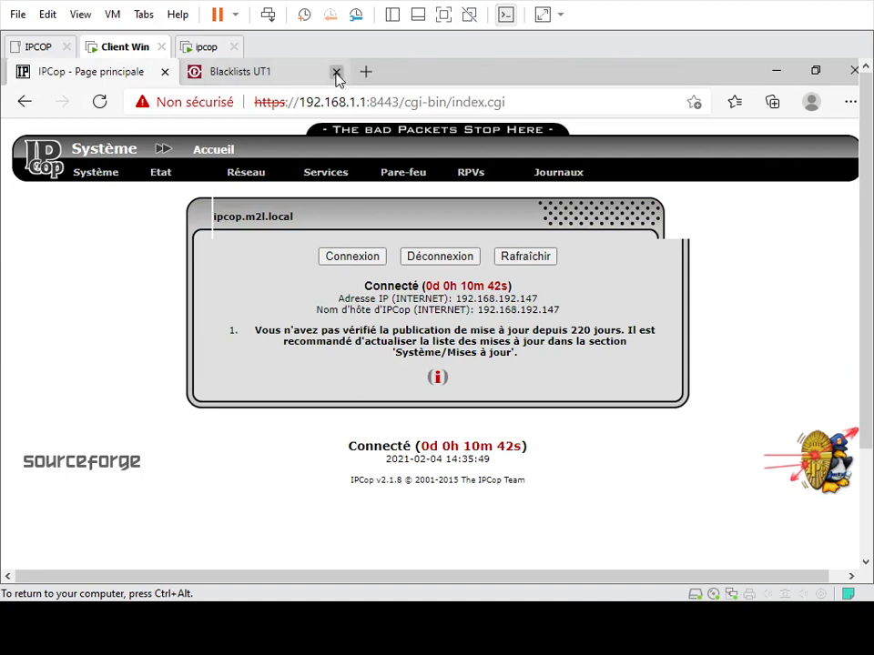
click(336, 71)
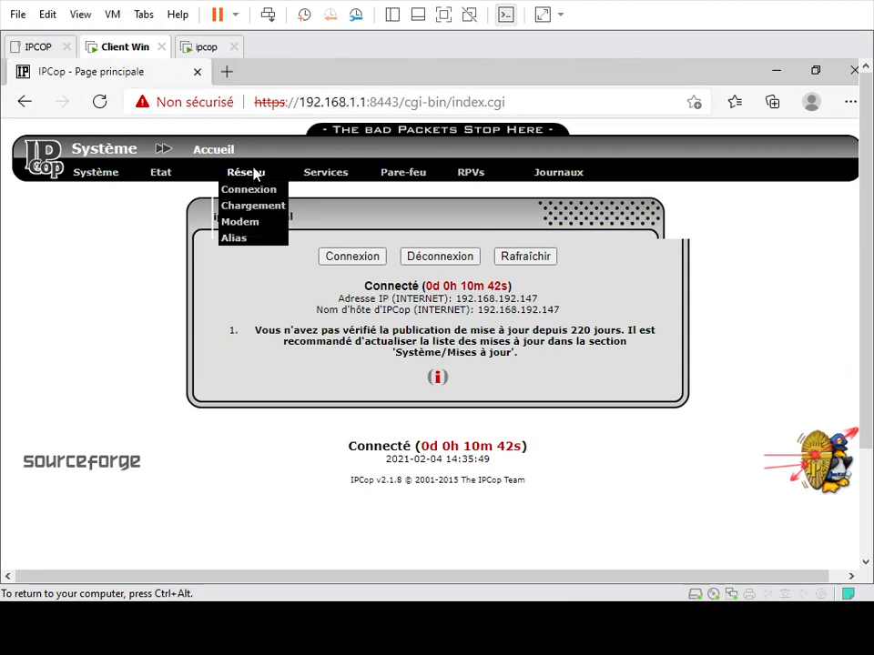
mouse_move(371, 177)
click(344, 207)
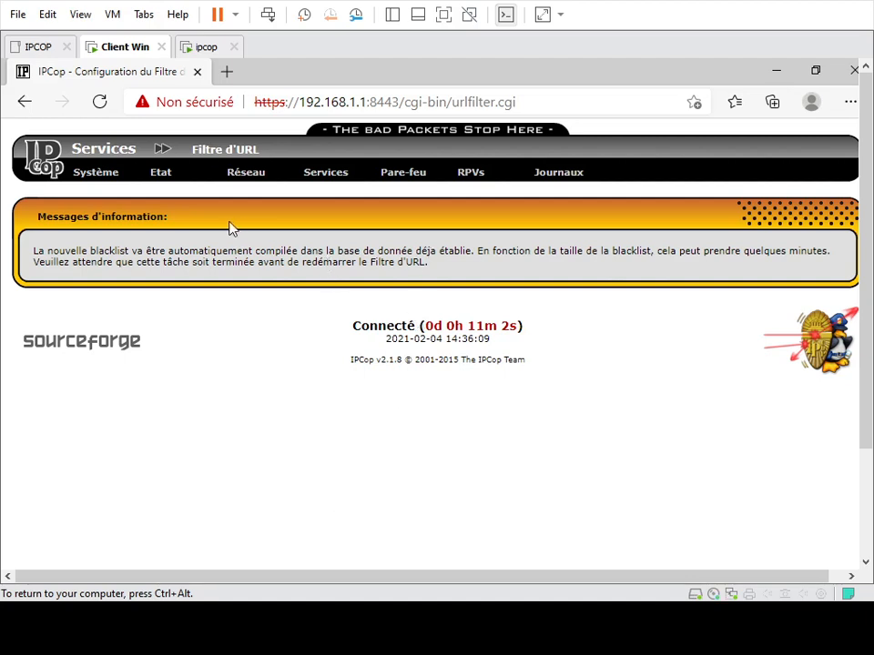
- Switch to the ipcop virtual machine and log in to its console as root with the account password
click(207, 47)
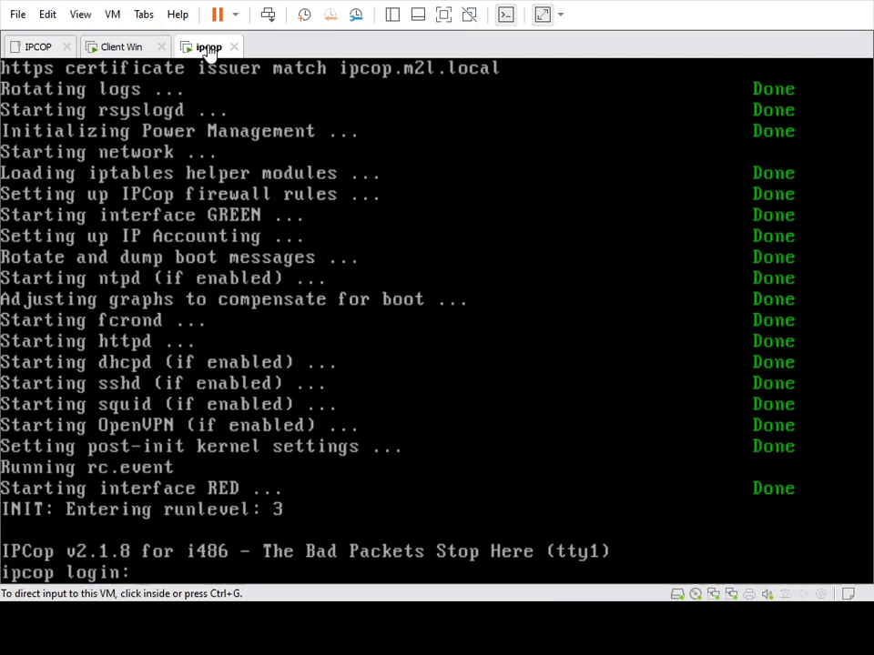
click(275, 142)
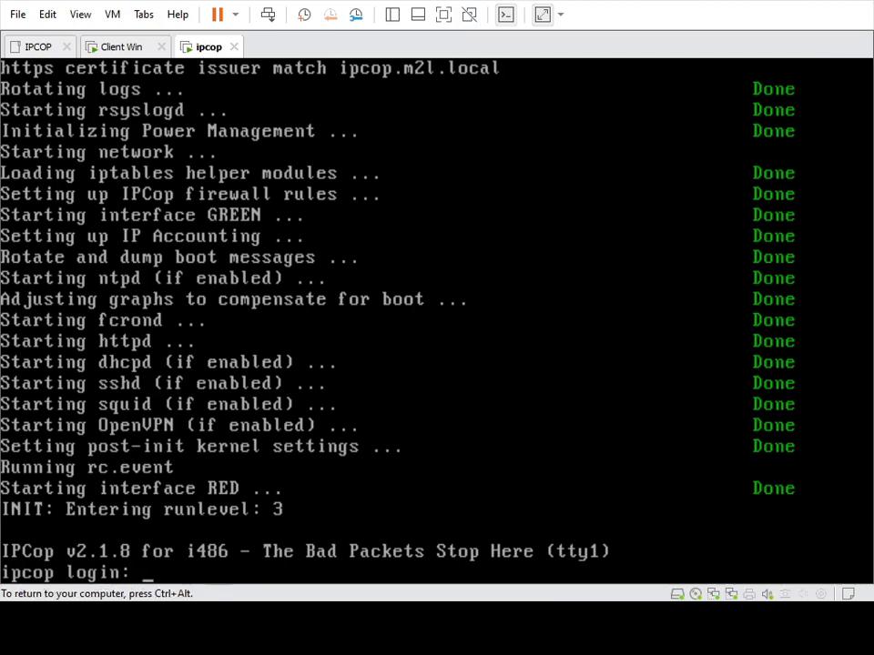
text(root)
key(Return)
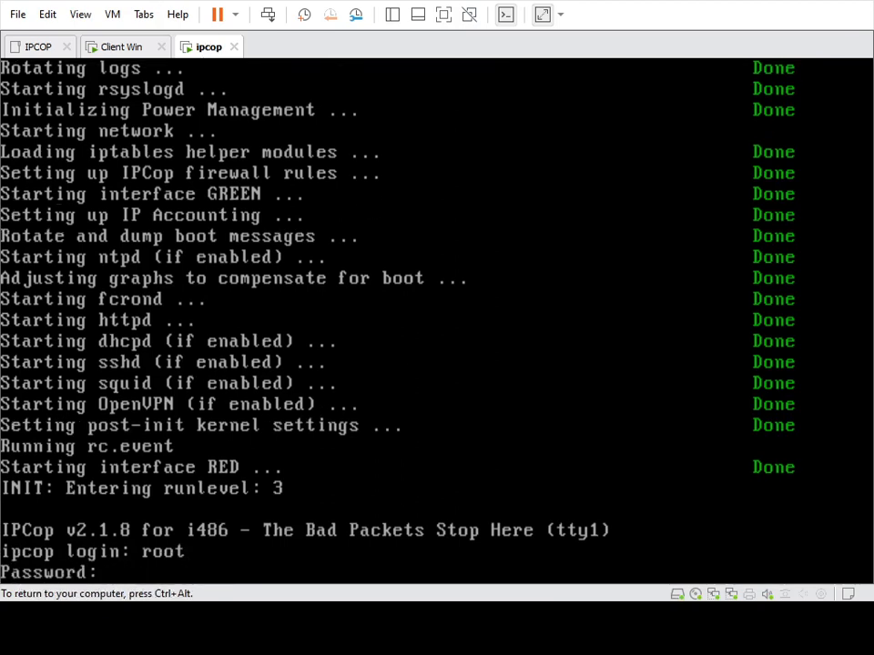
key(Return)
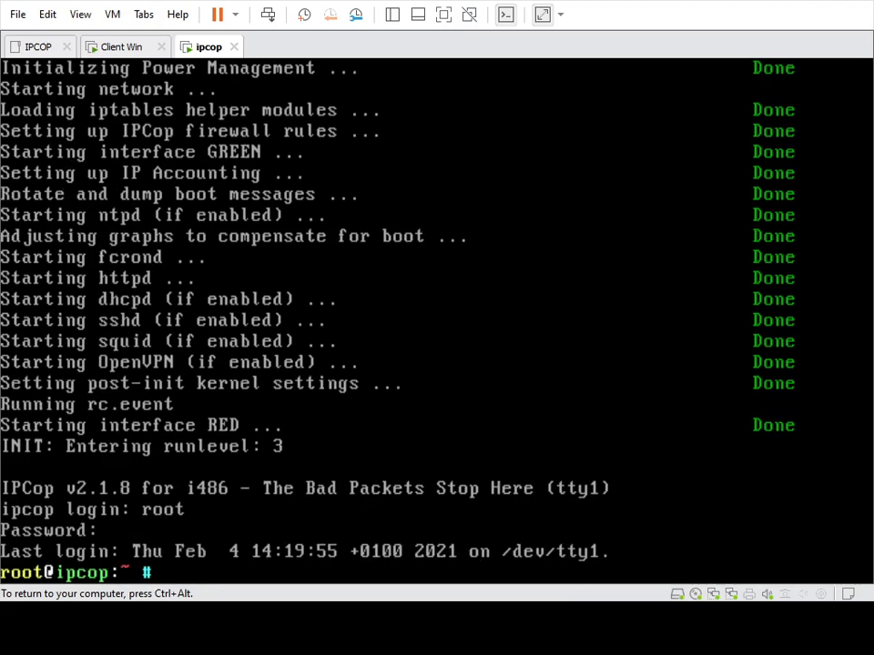
key(ctrl+alt)
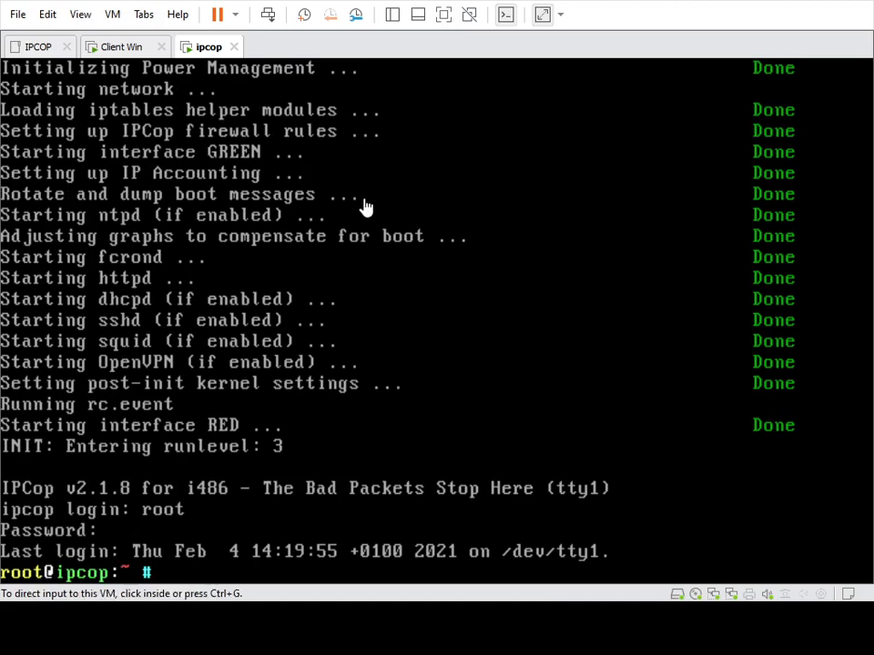
- Return to the Client Win virtual machine and recheck the blacklist compilation by going through the IPCop home page to the URL filter page
click(129, 50)
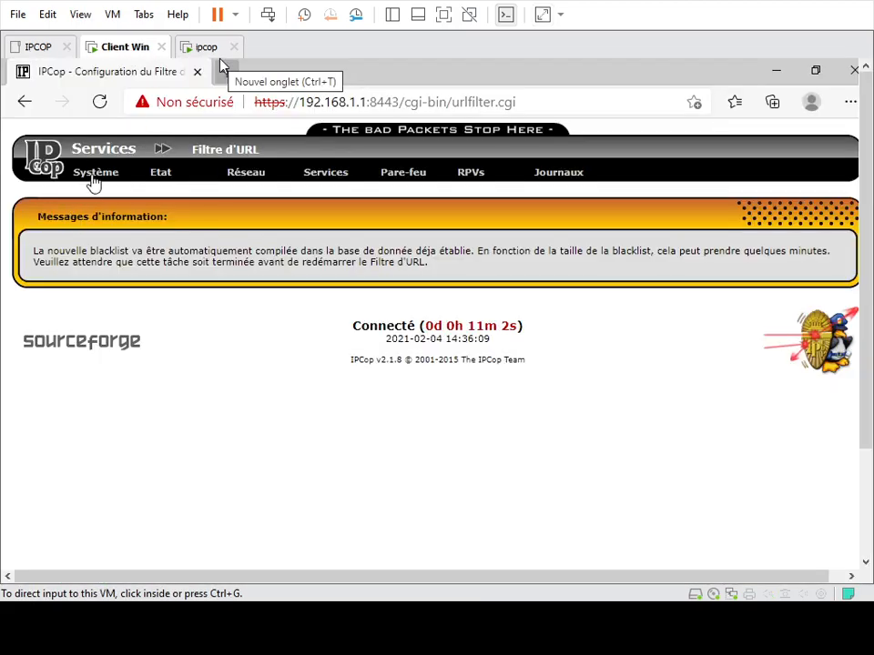
click(96, 175)
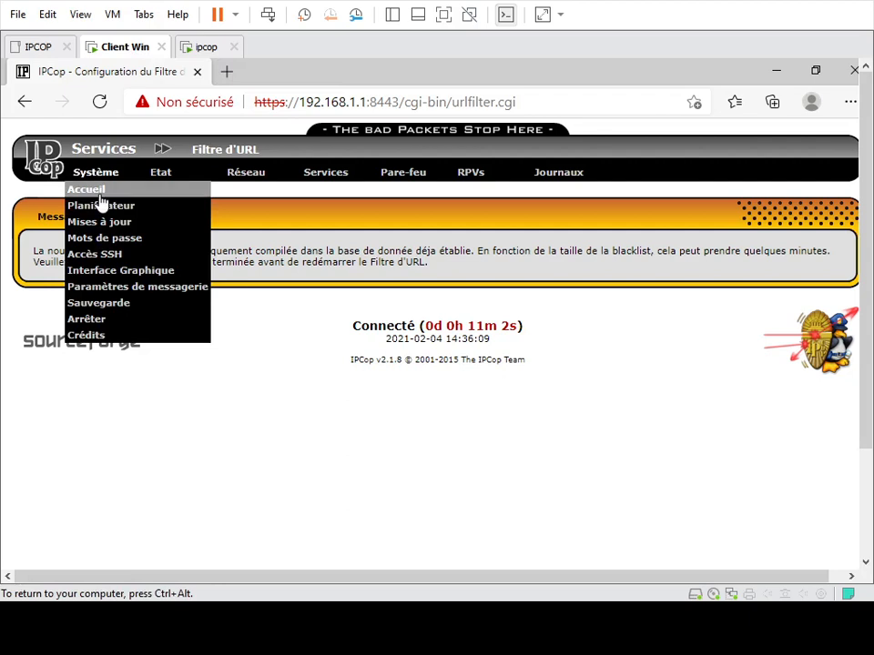
click(95, 191)
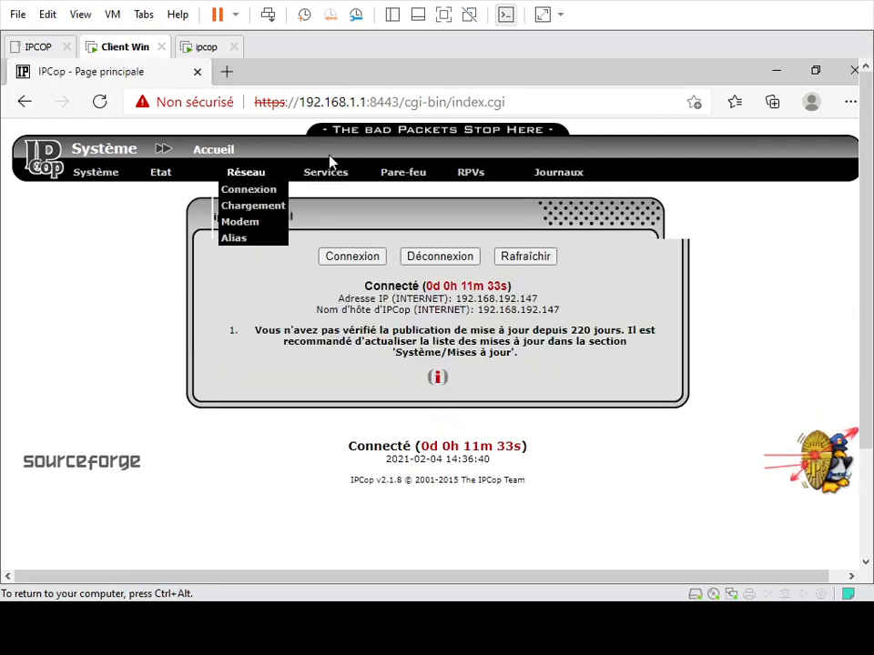
mouse_move(328, 179)
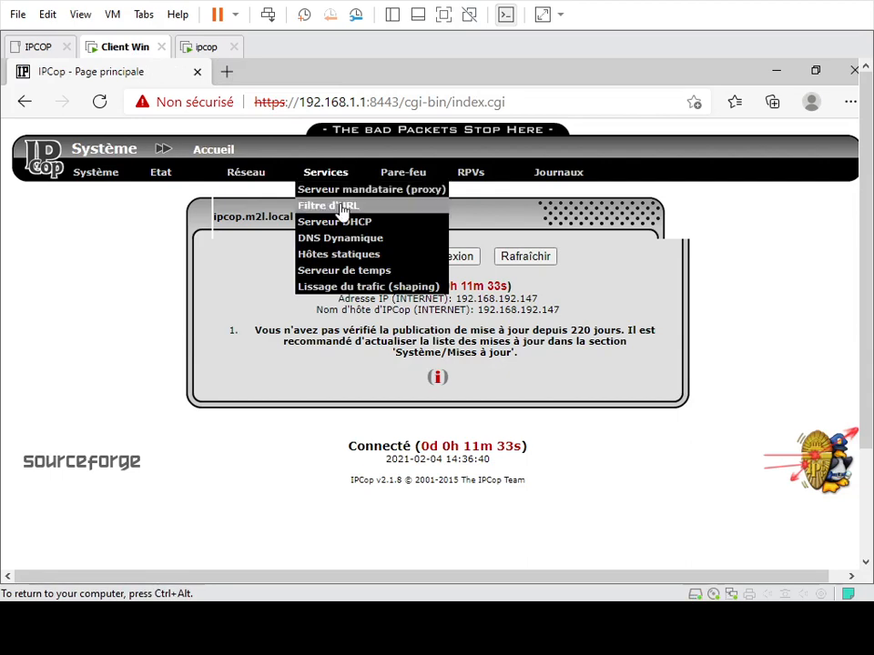
click(338, 206)
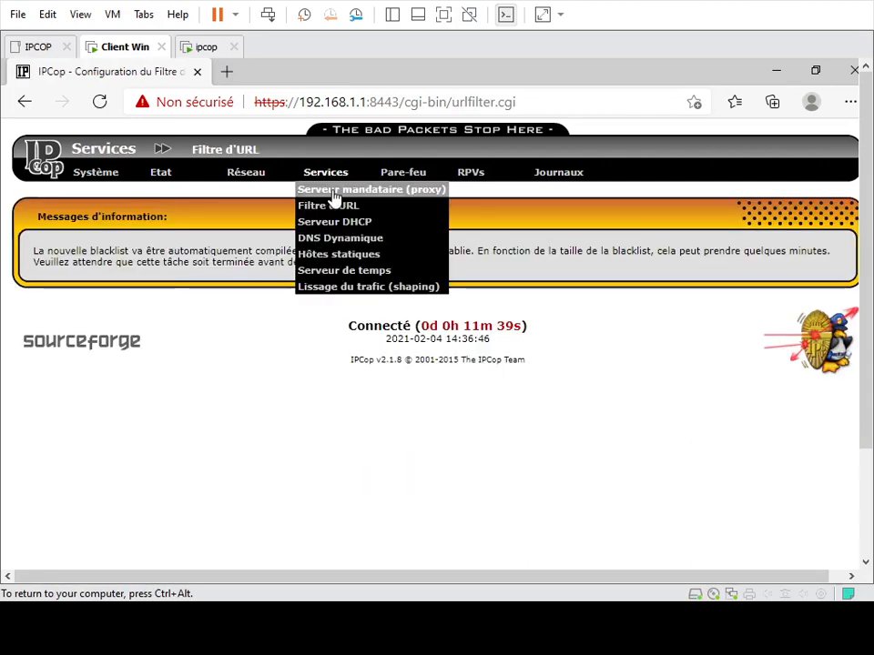
- View the proxy server configuration page and reopen the URL filter page to check the compilation status
click(333, 191)
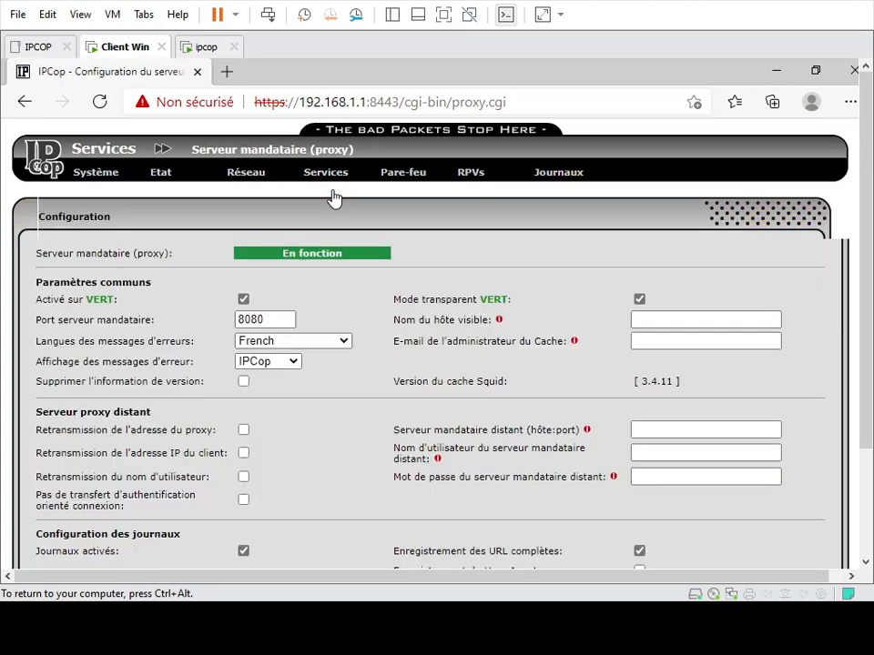
mouse_move(336, 177)
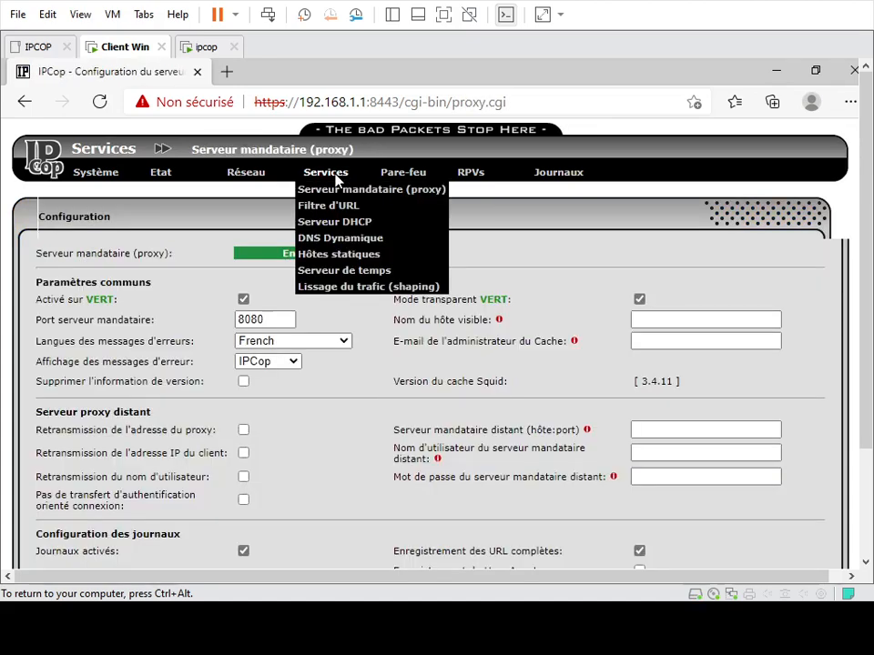
click(346, 207)
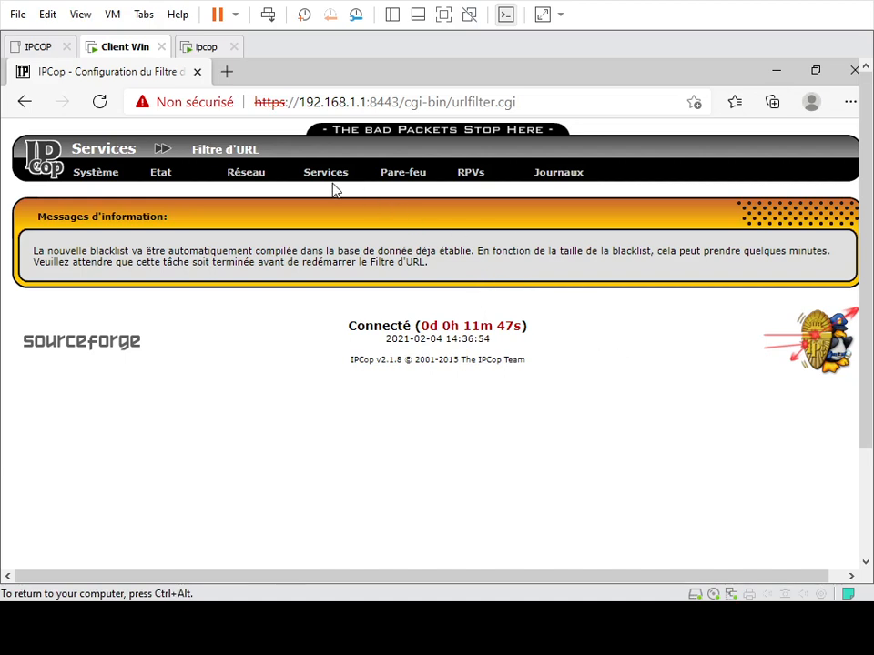
mouse_move(329, 178)
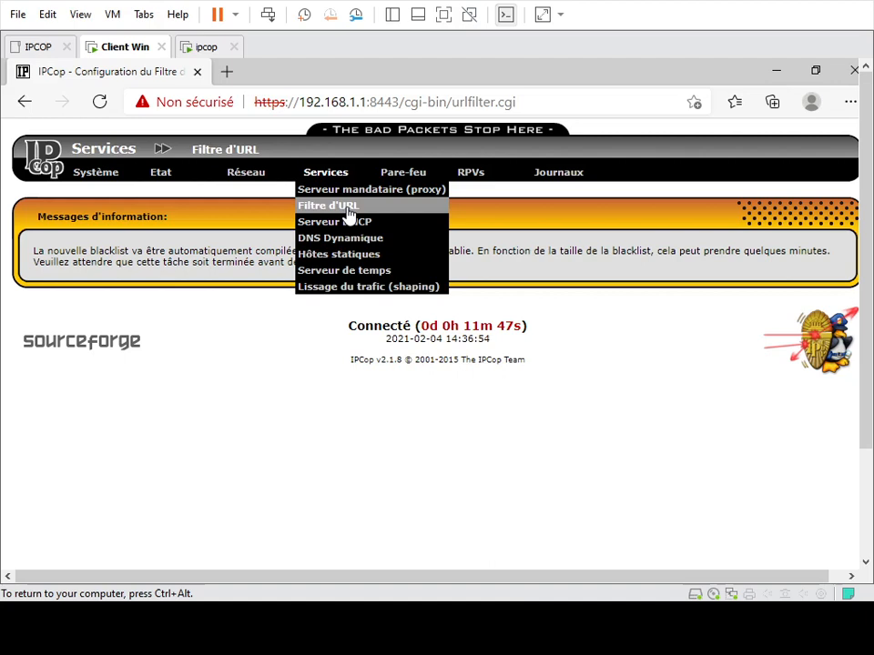
click(347, 210)
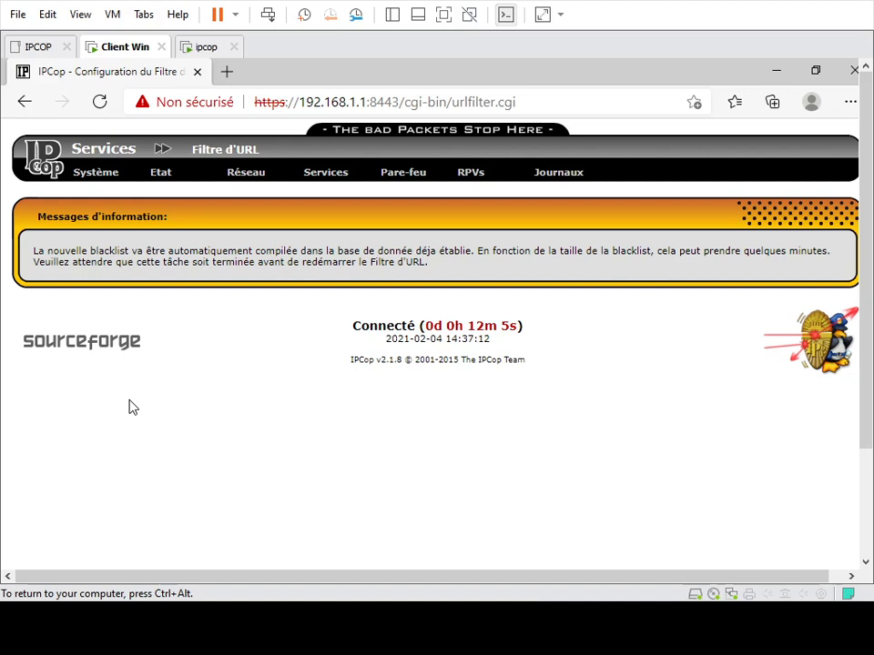
- Keep checking whether the blacklist compilation has finished by reloading the URL filter page and revisiting it from the proxy server page
mouse_move(343, 173)
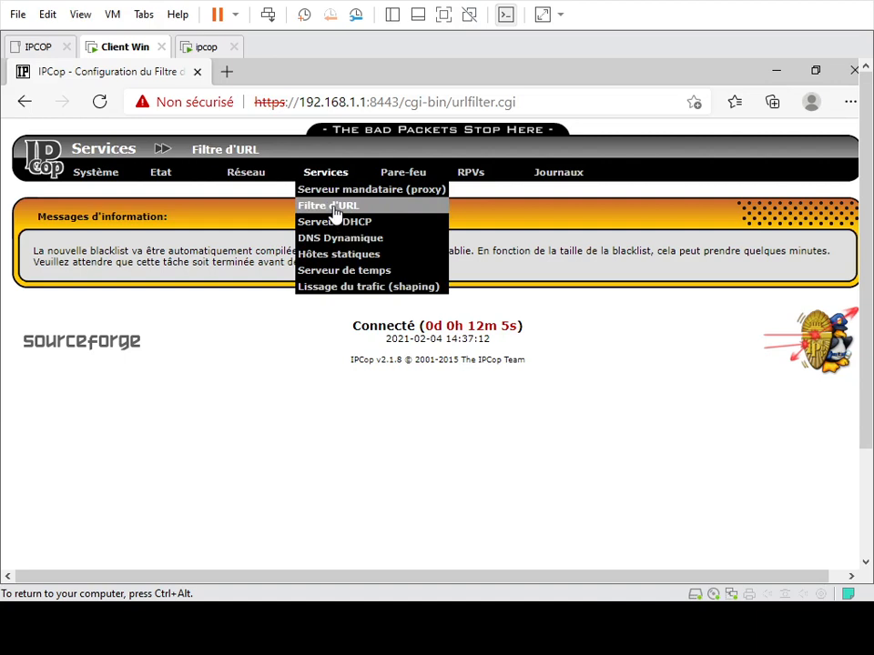
click(335, 211)
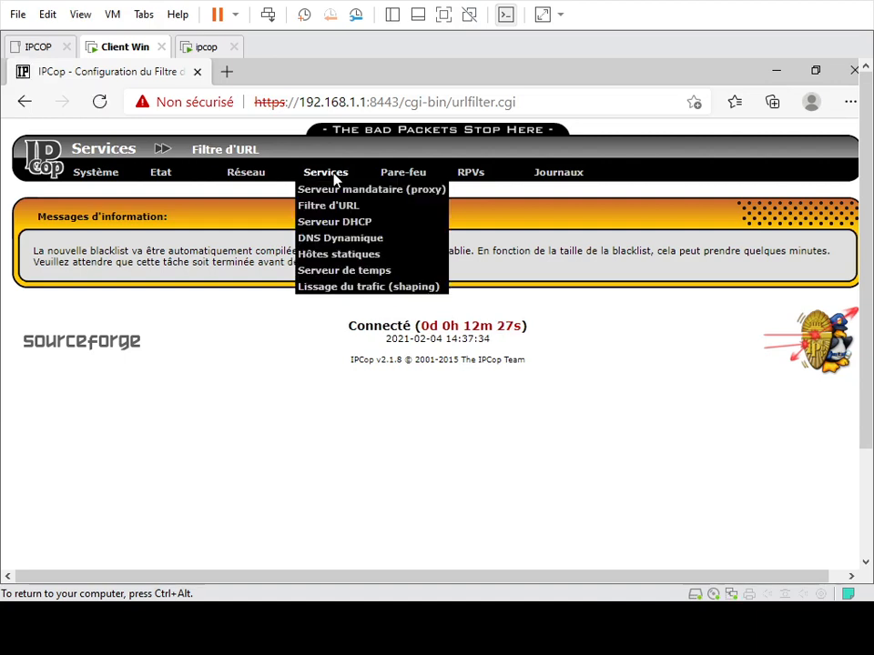
click(342, 192)
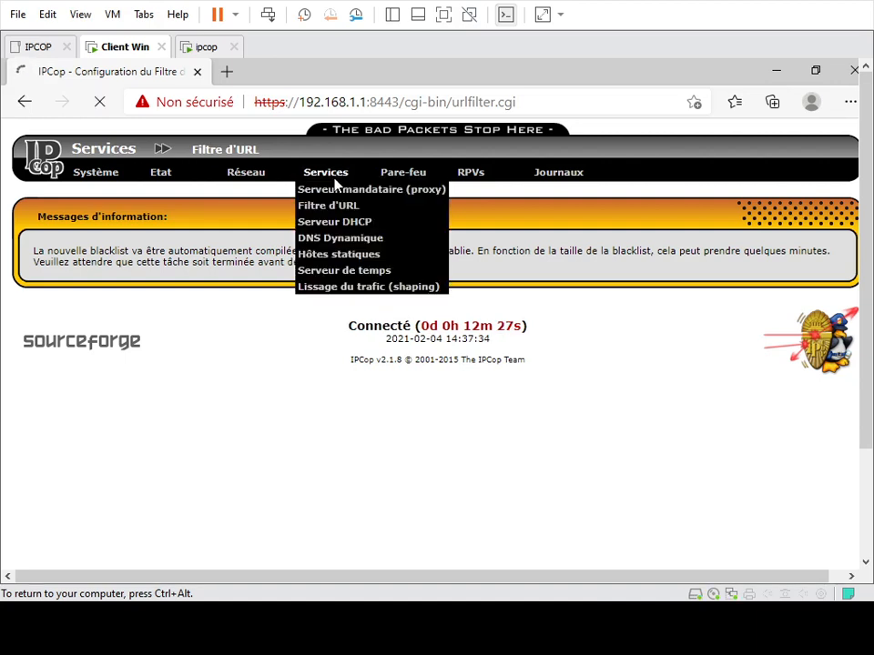
click(342, 208)
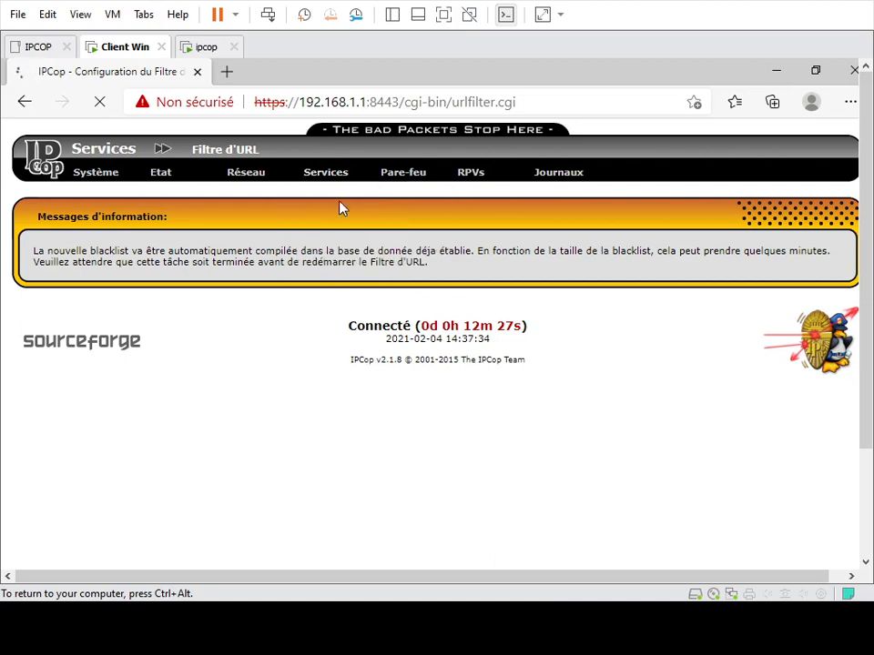
mouse_move(336, 181)
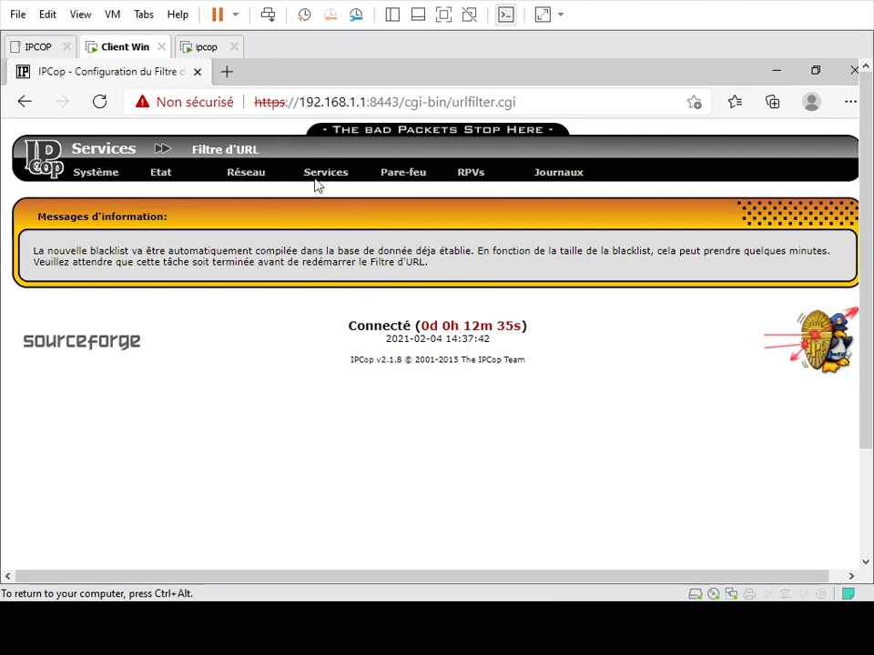
click(336, 210)
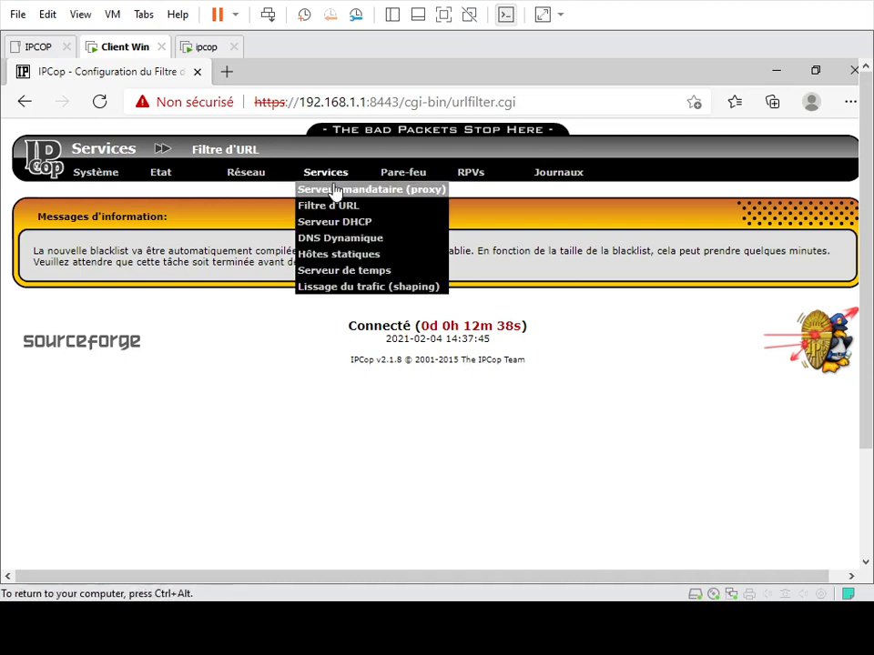
click(335, 190)
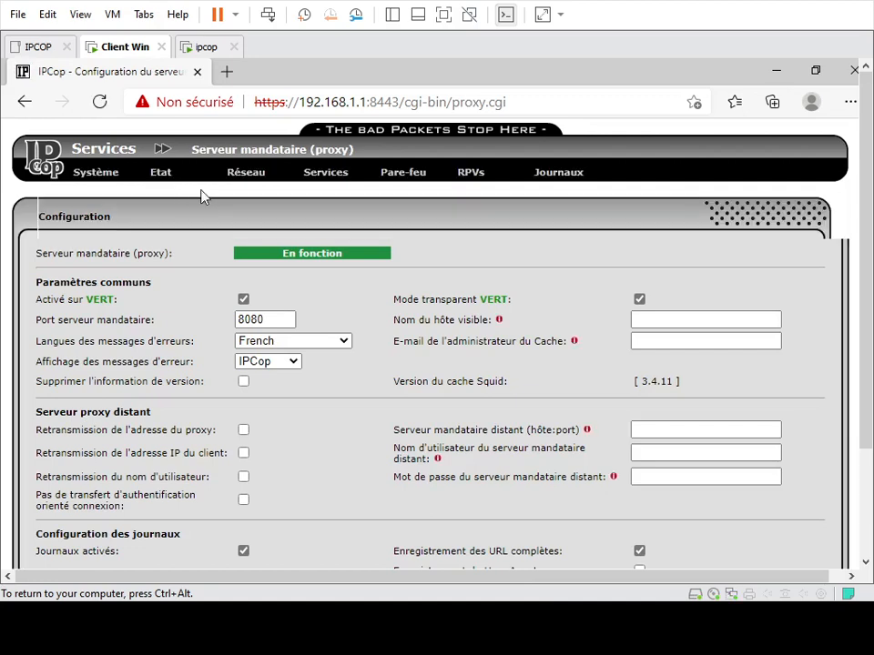
mouse_move(326, 173)
click(335, 208)
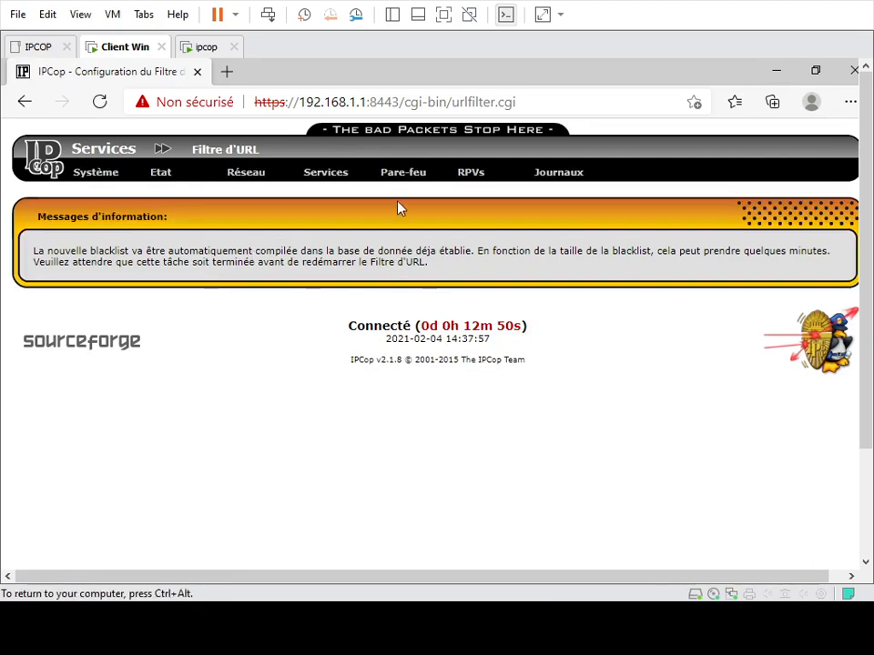
mouse_move(400, 179)
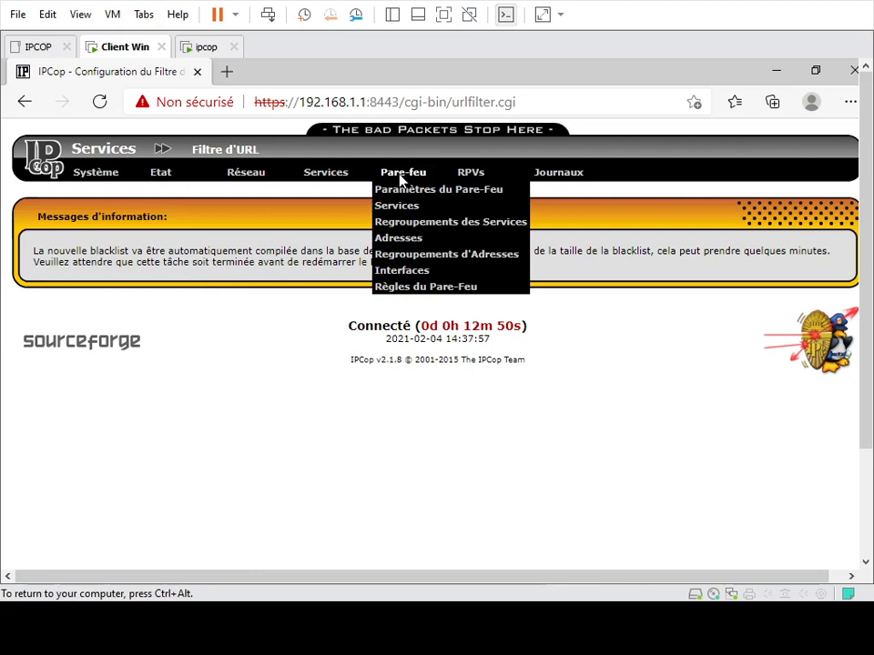